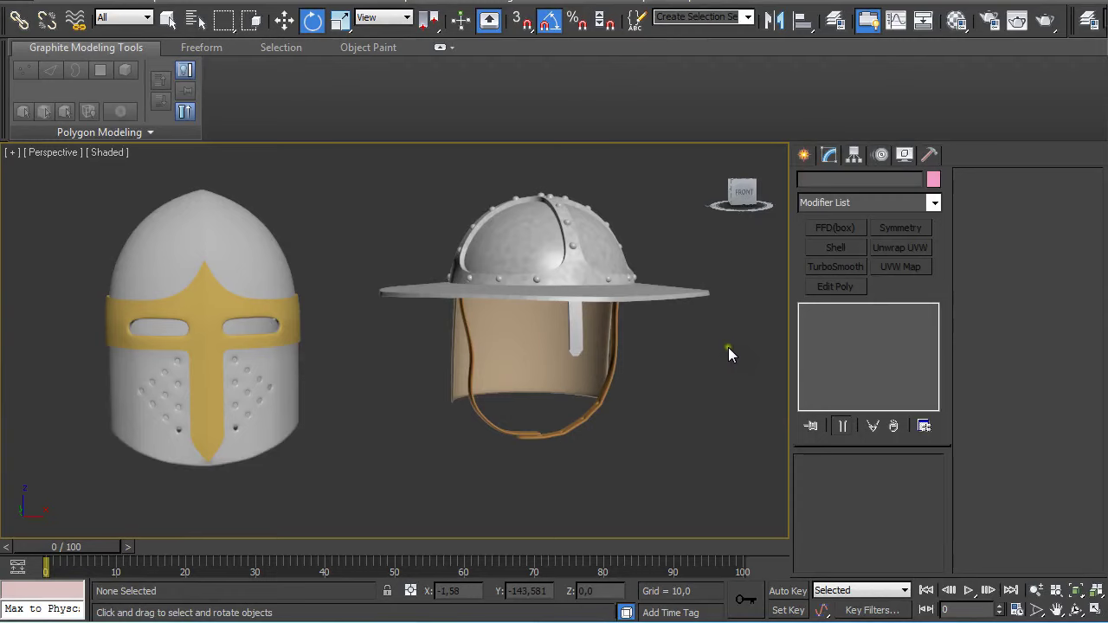
- Hide the great helm with the golden cross so only the brimmed helmet stays displayed
alt+middle_drag(571, 309, 597, 311)
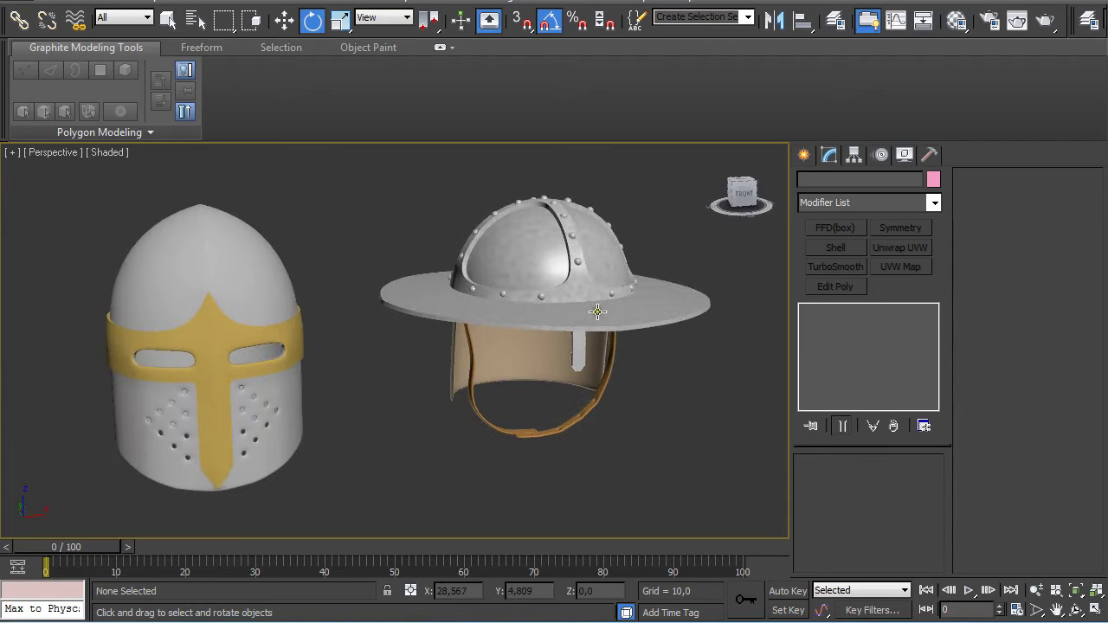
scroll(606, 307, down, 6)
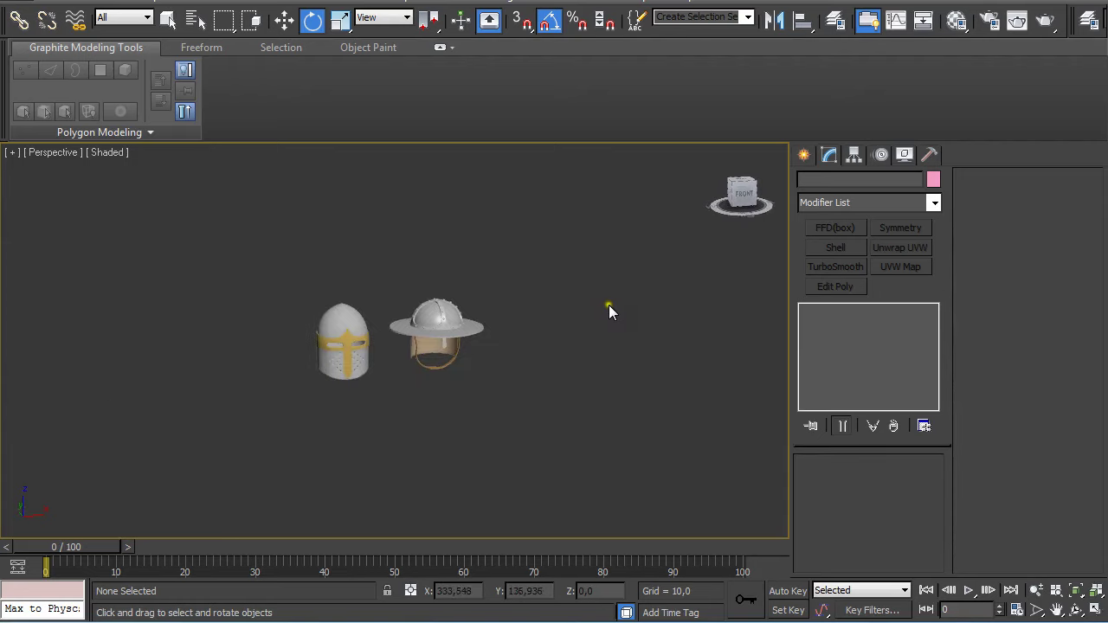
middle_drag(465, 282, 445, 300)
scroll(529, 276, up, 6)
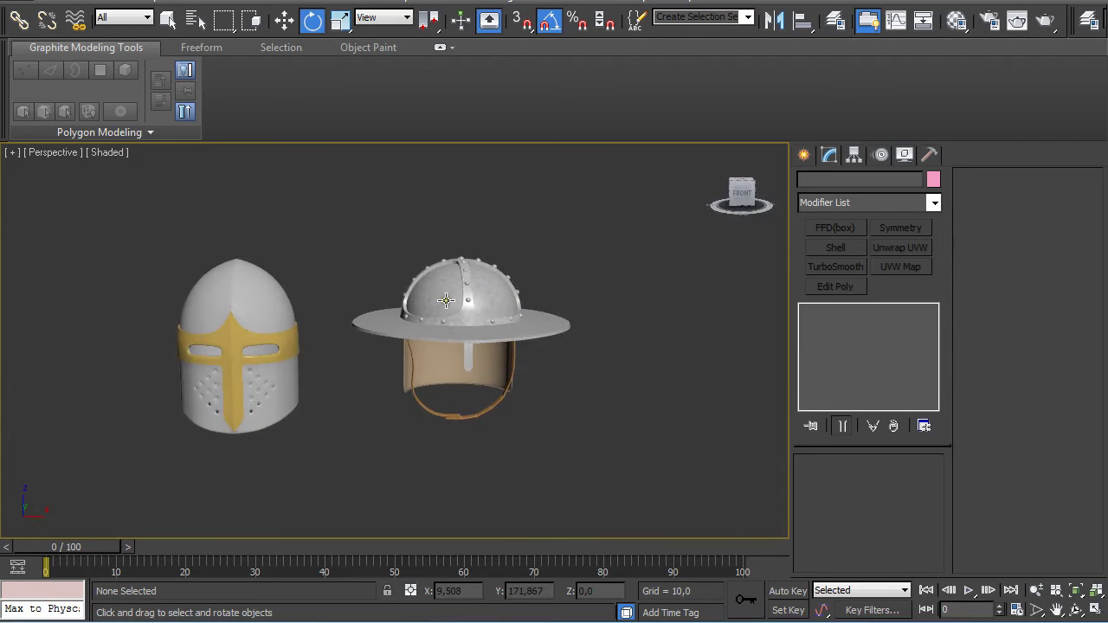
click(218, 289)
right_click(221, 290)
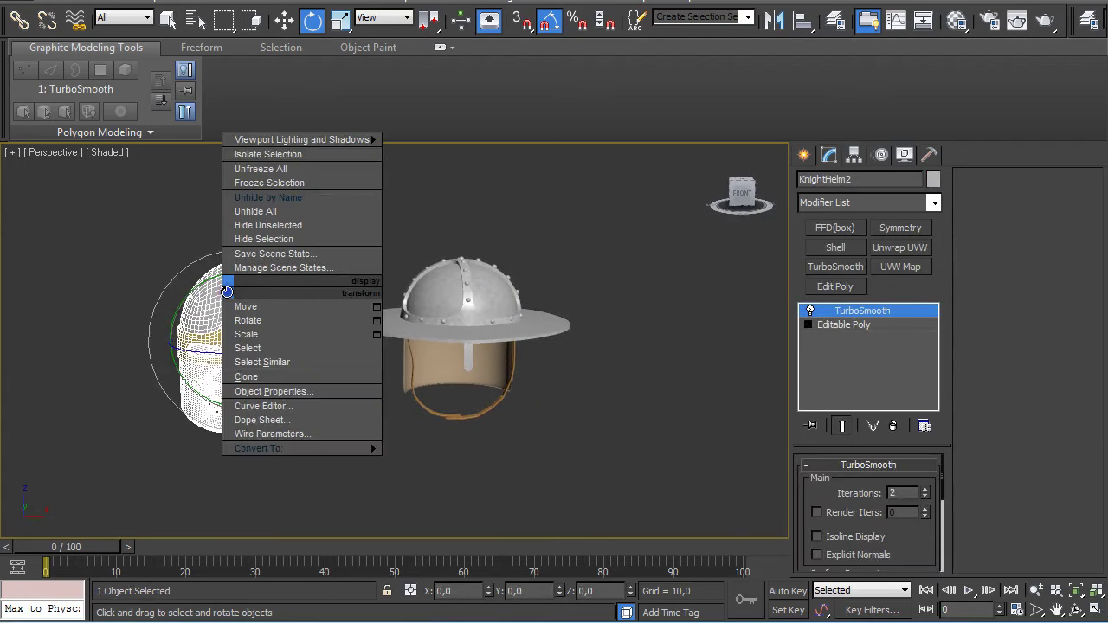
click(262, 238)
- Draw a box about 63 units wide and 38 units high beside the brimmed helmet in the Top view
middle_drag(499, 338, 360, 311)
scroll(346, 329, up, 5)
scroll(369, 333, down, 3)
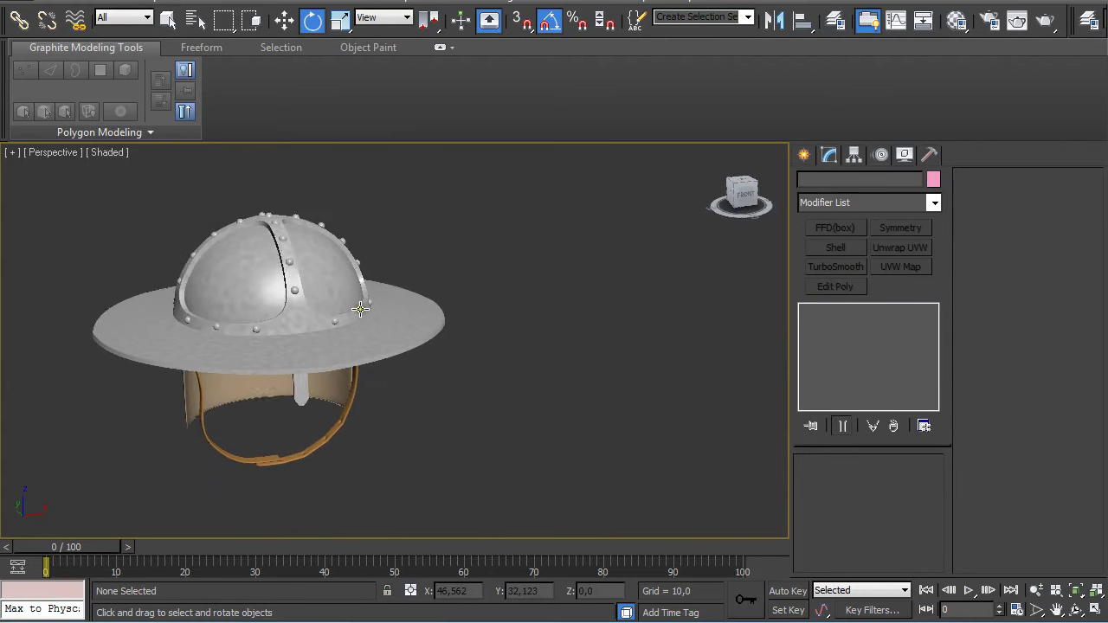
key(t)
click(803, 155)
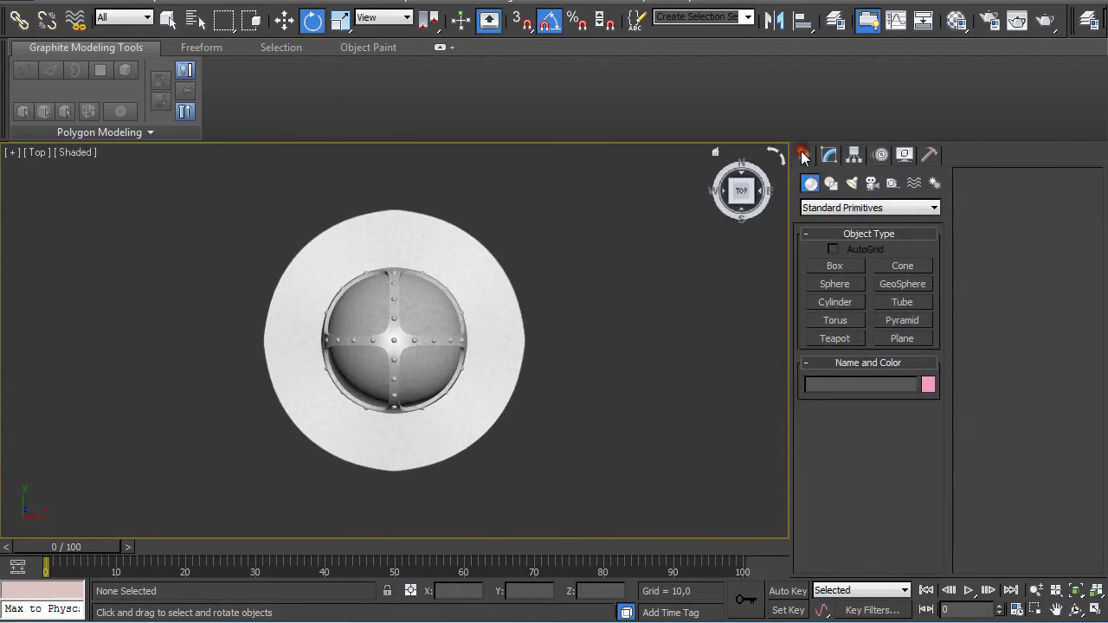
click(813, 270)
middle_drag(685, 284, 490, 282)
drag(378, 261, 503, 385)
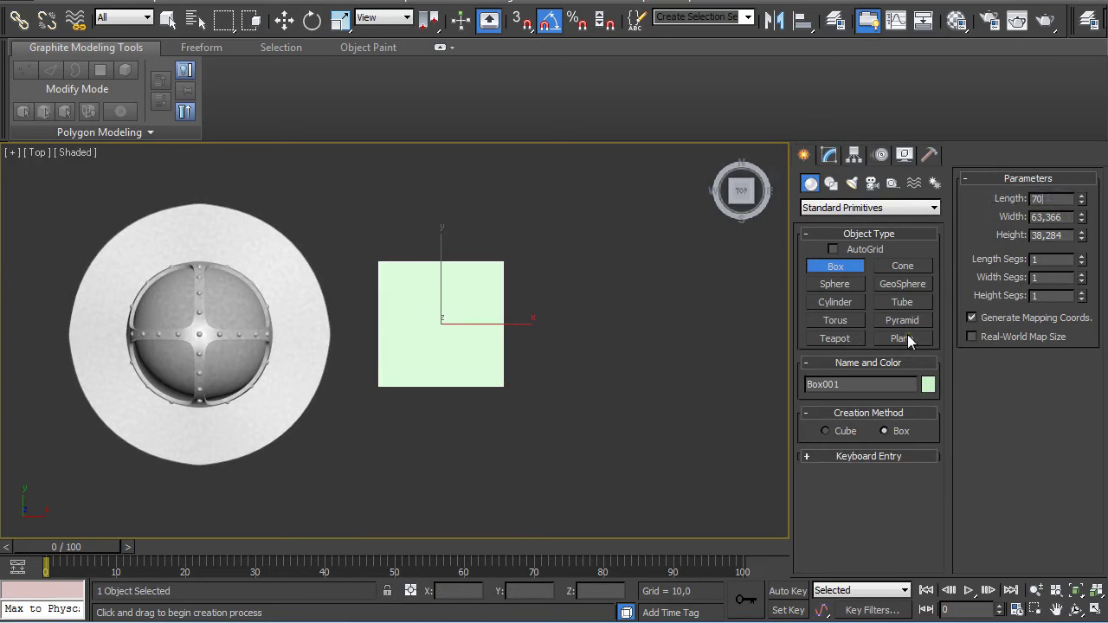
- Set the box's length, width and height to 70 each
key(Tab)
text(70)
key(Tab)
text(70)
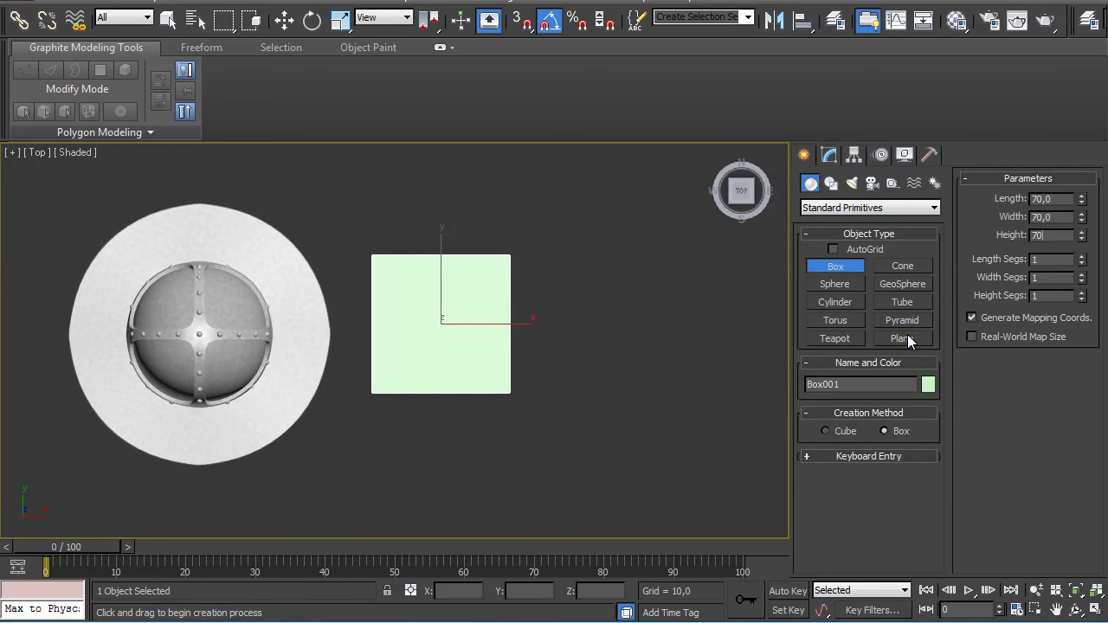
key(Return)
- Round the box into a sphere with a TurboSmooth modifier set to 2 iterations
click(833, 160)
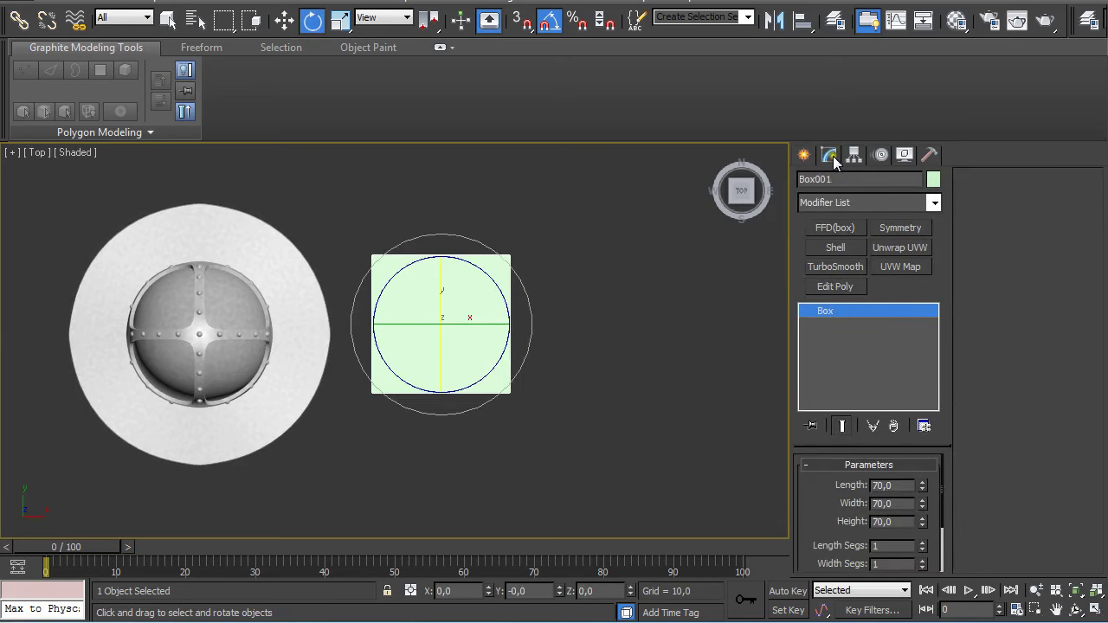
click(836, 265)
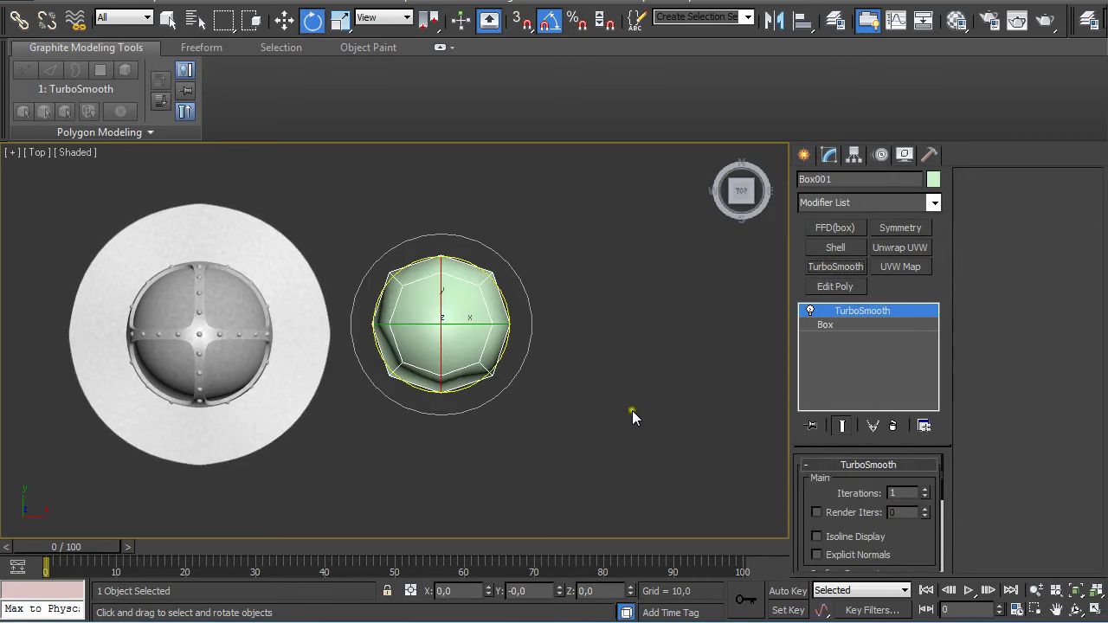
click(925, 491)
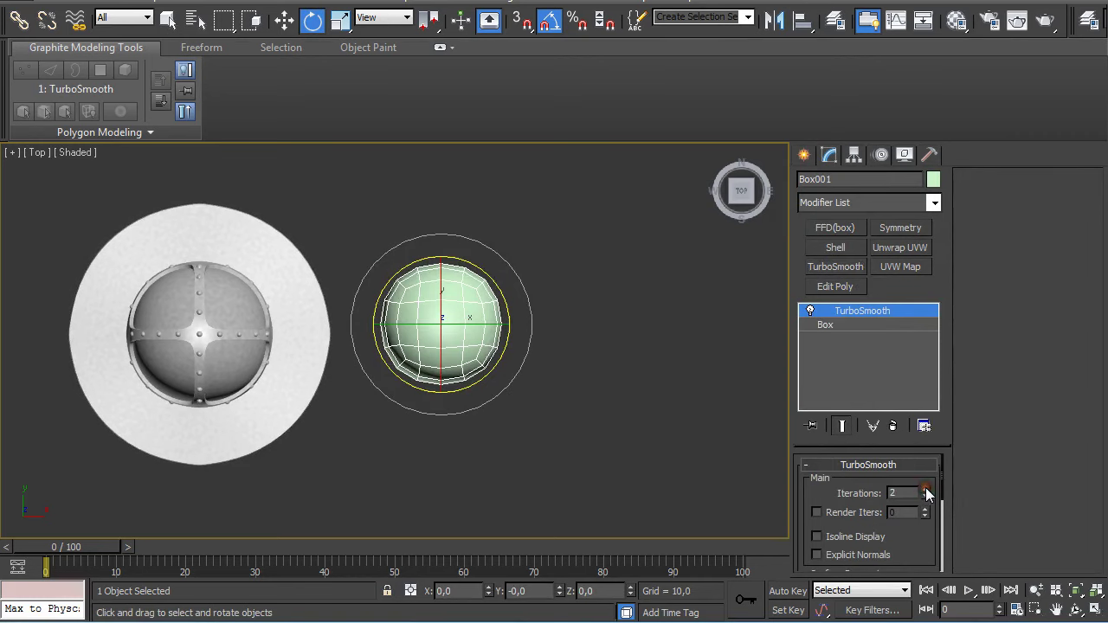
- Collapse the smoothed sphere's modifier stack and convert the object to Editable Poly in the Front view
key(f)
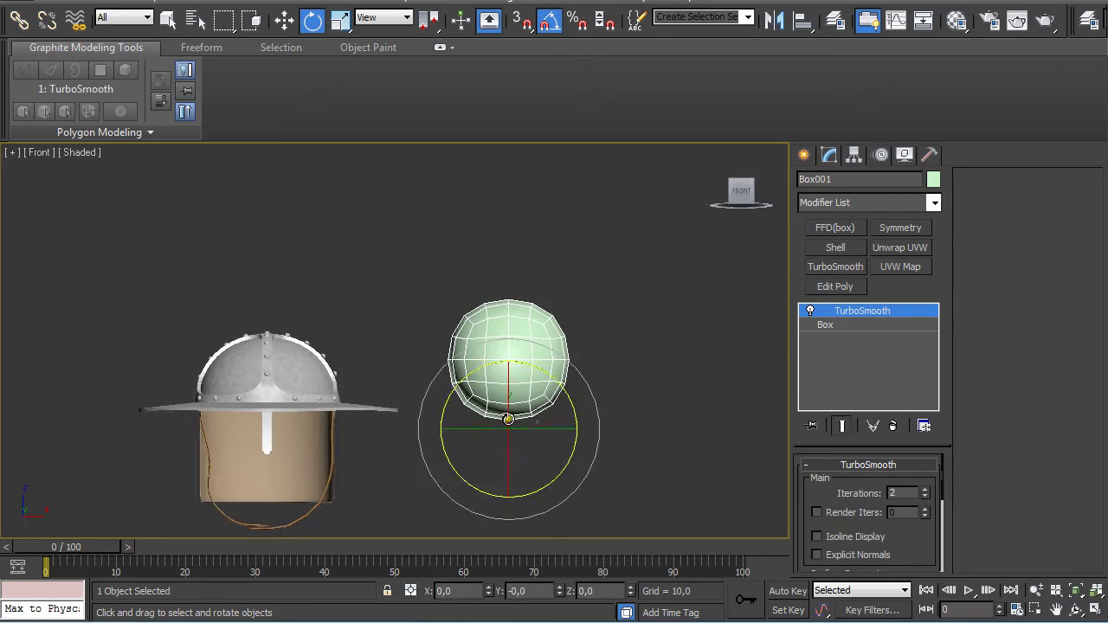
middle_drag(519, 416, 473, 376)
right_click(820, 325)
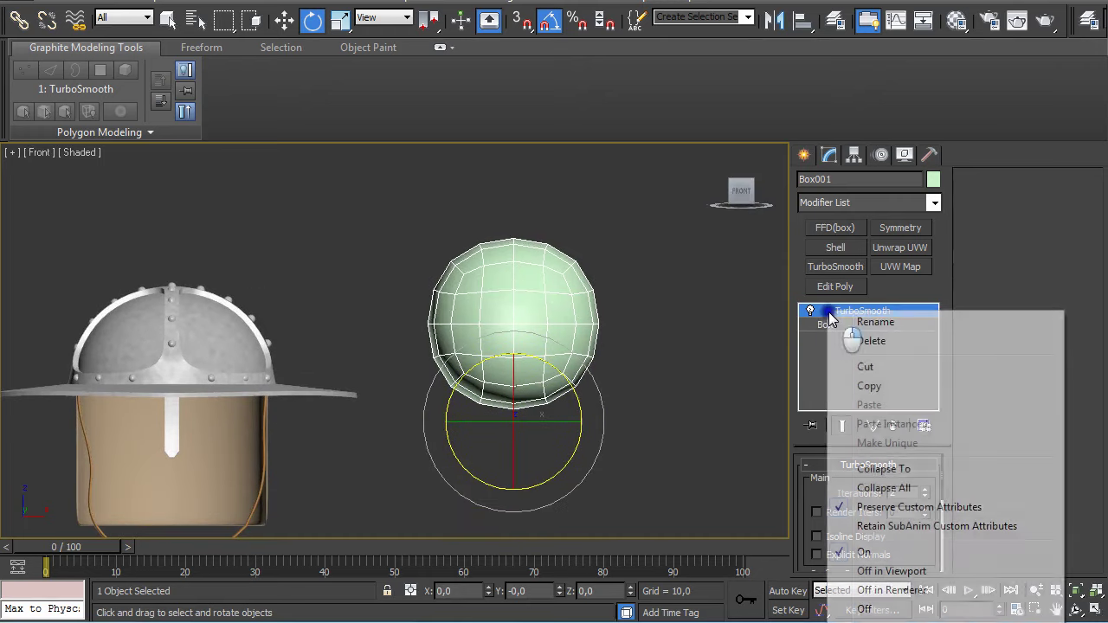
click(919, 487)
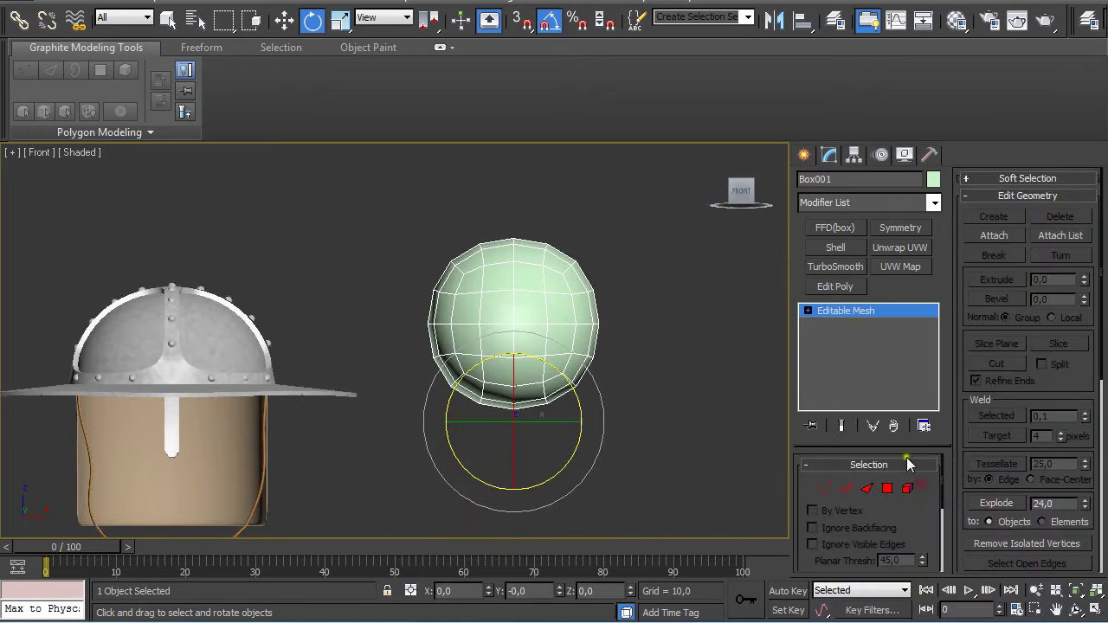
right_click(847, 314)
click(917, 445)
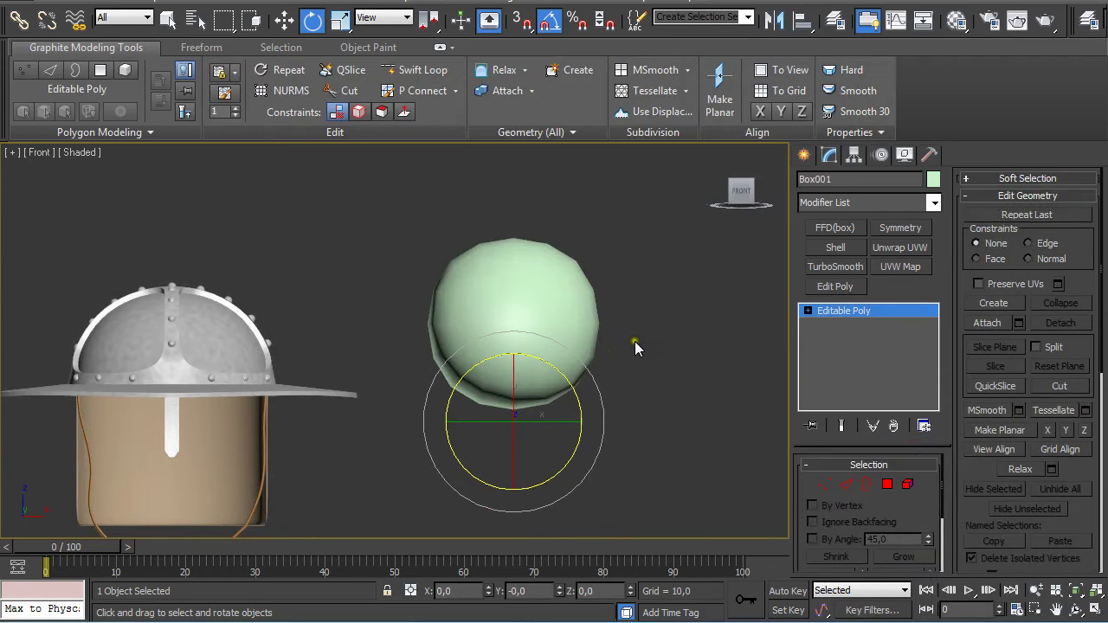
- Display edged faces and delete all polygons in the lower half of the sphere
key(F4)
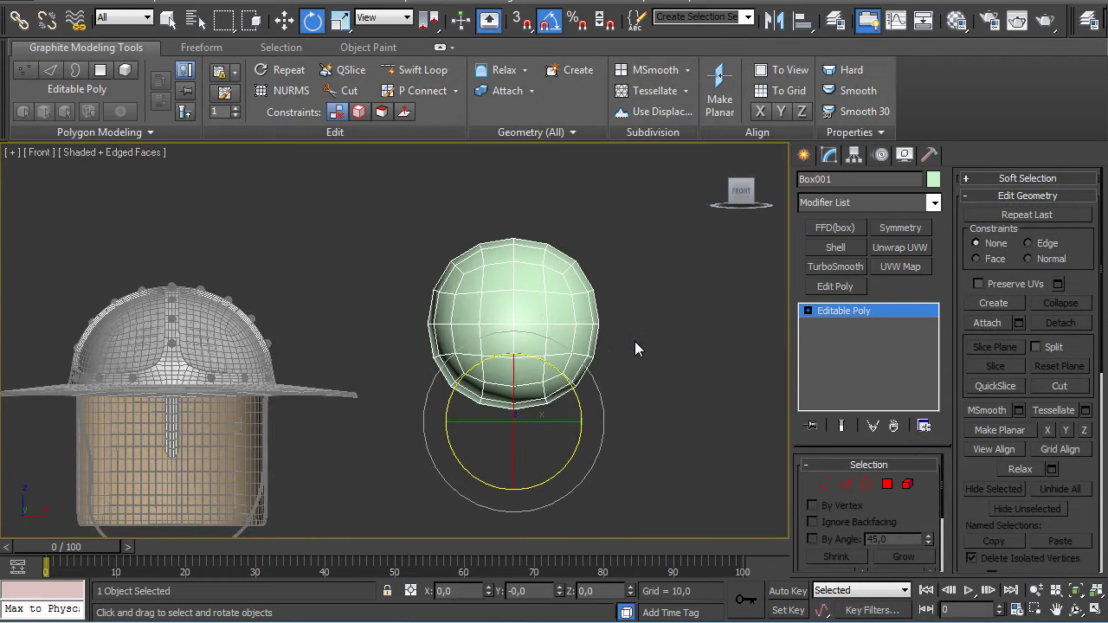
mouse_move(634, 341)
middle_down()
mouse_move(580, 290)
mouse_move(597, 322)
middle_up()
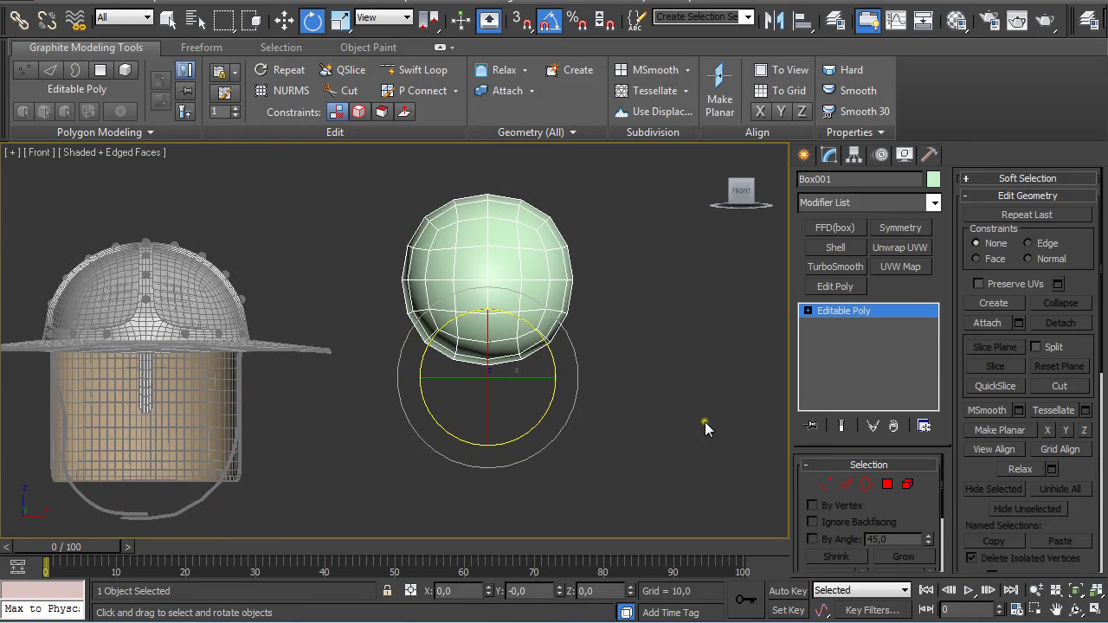
click(887, 484)
drag(687, 445, 374, 294)
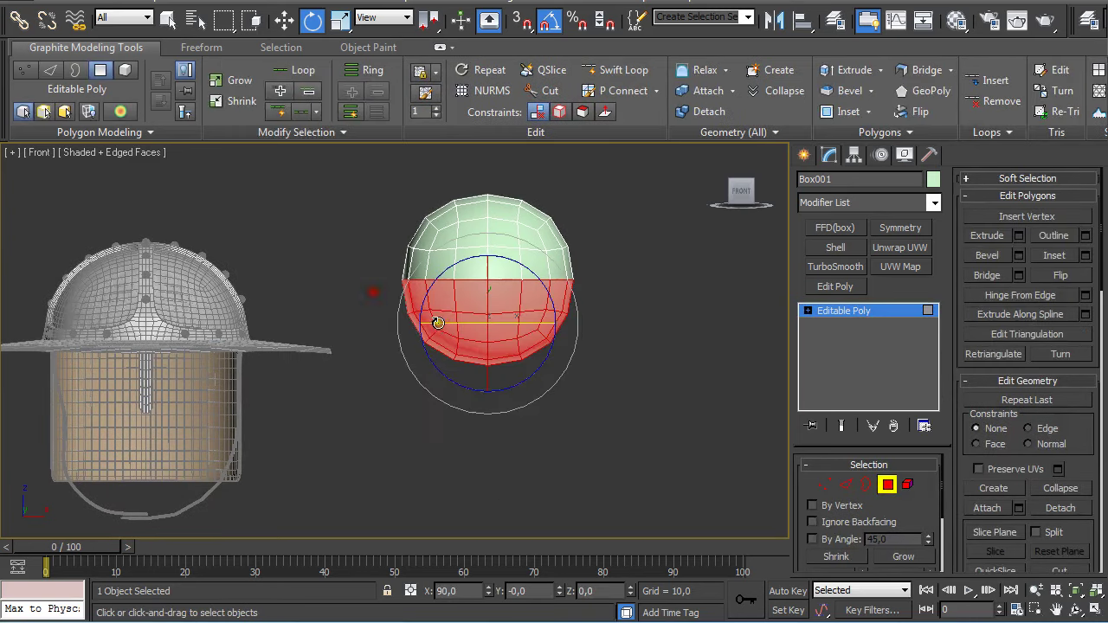
key(Delete)
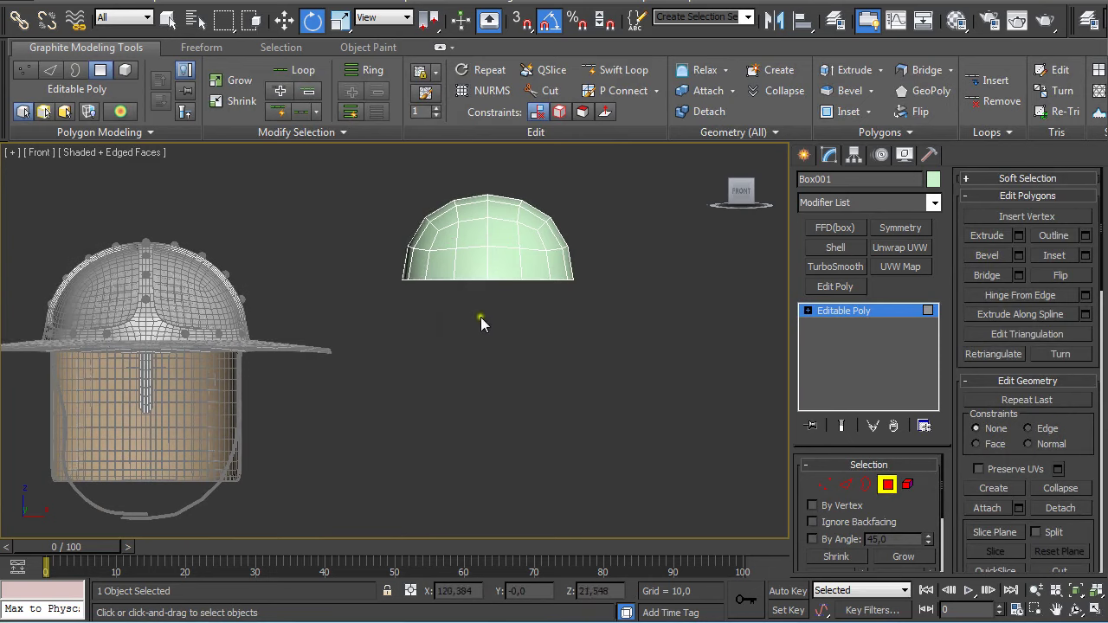
- Extend the dome's open border edges straight down about 3.7 units to create a narrow band of new polygons
middle_drag(479, 321, 465, 372)
key(3)
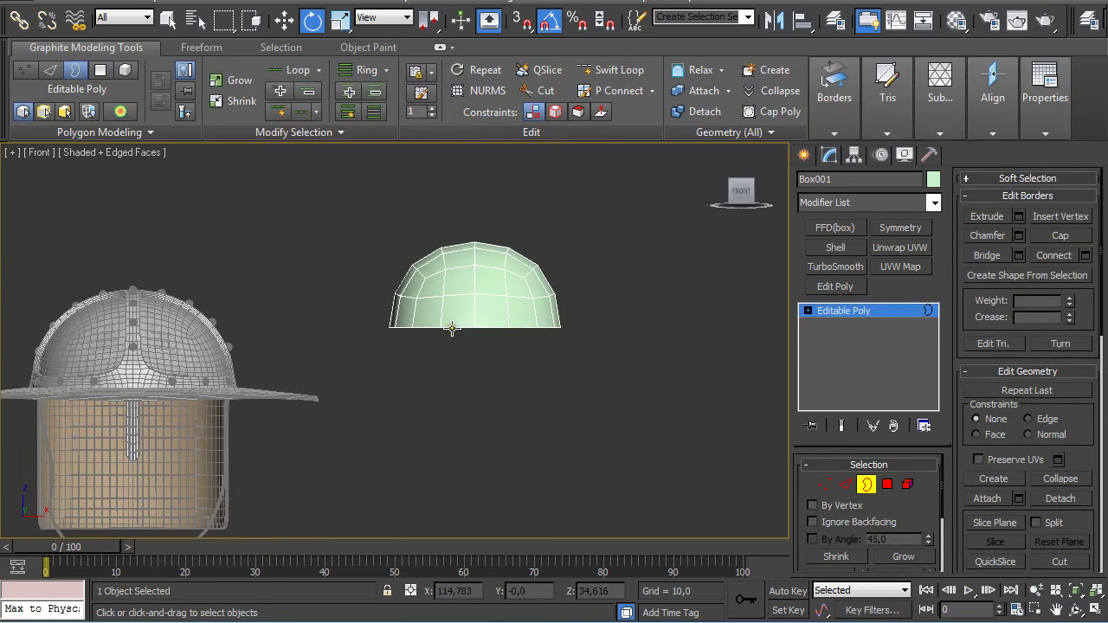
click(451, 327)
middle_drag(564, 345, 559, 348)
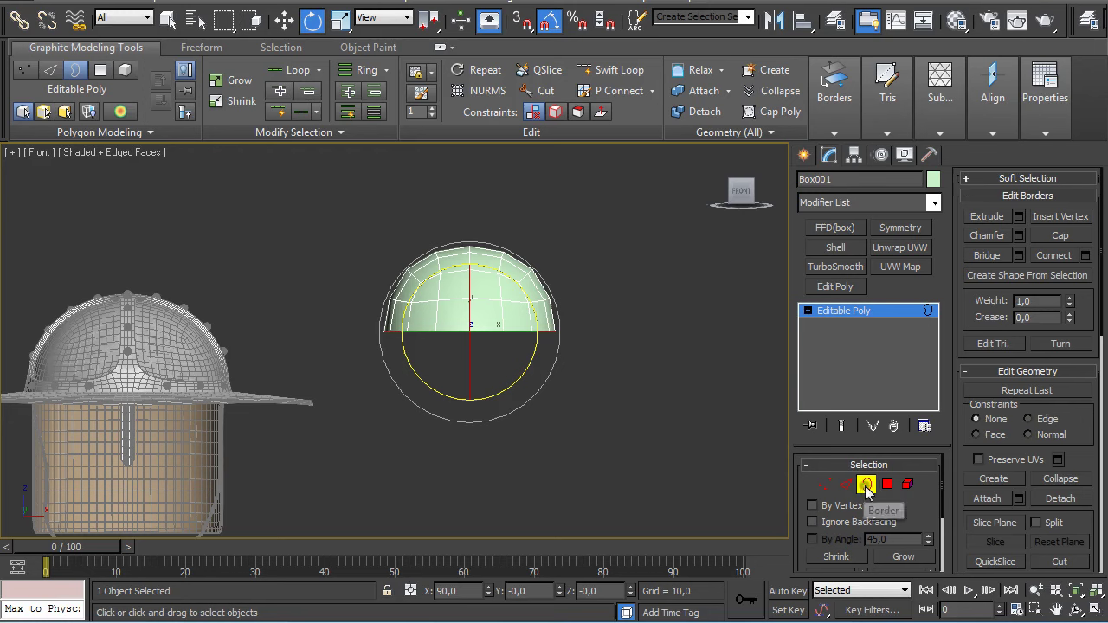
scroll(663, 441, up, 2)
middle_drag(522, 307, 494, 365)
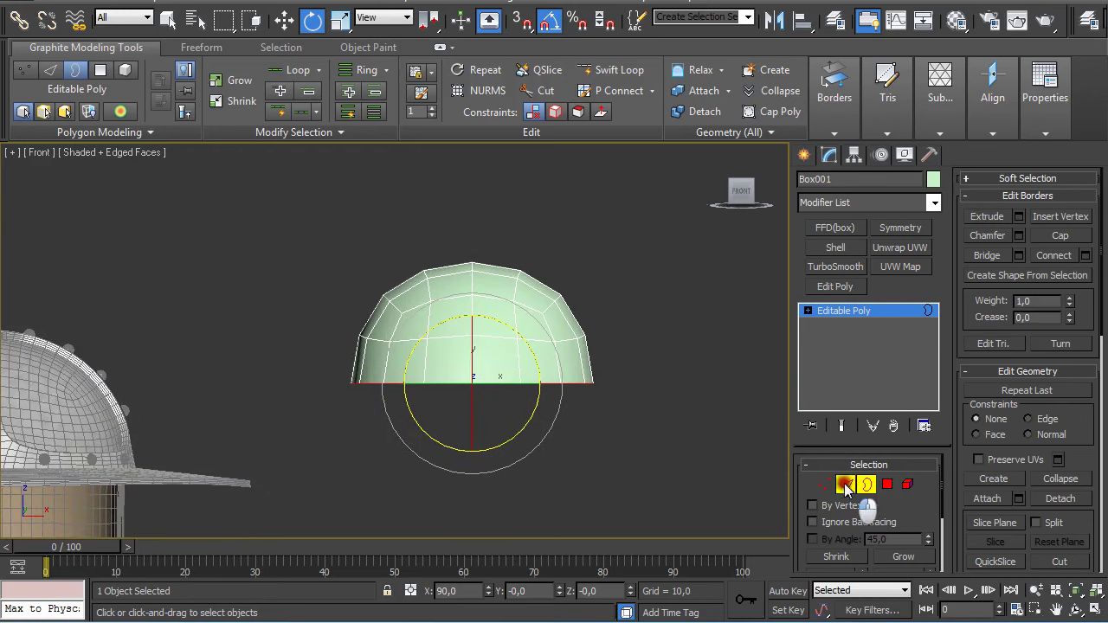
click(845, 484)
key(w)
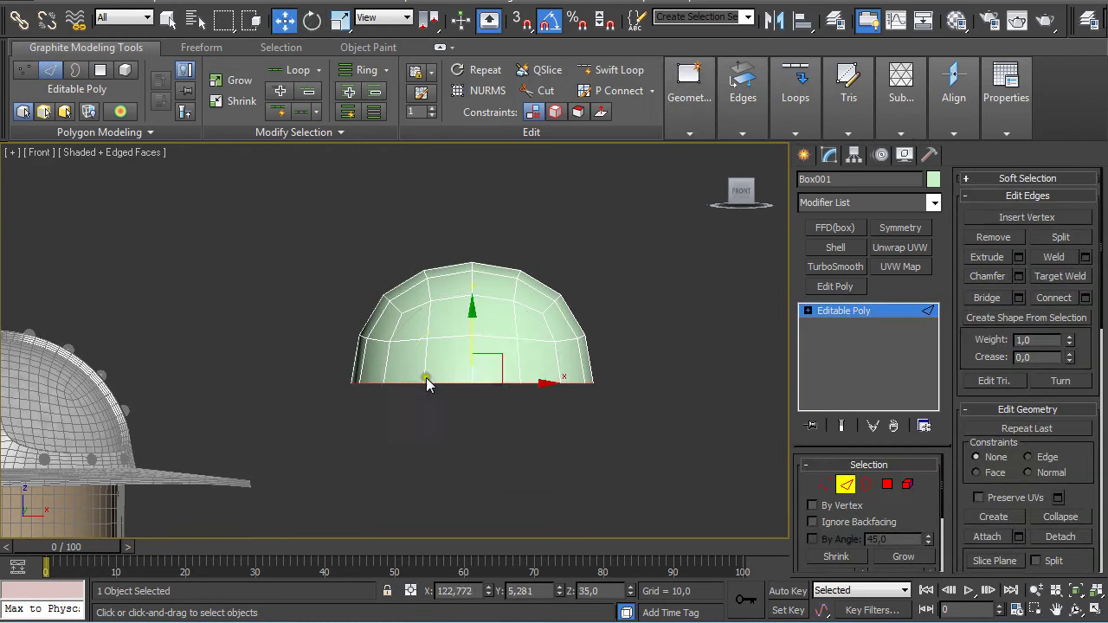
drag(471, 322, 474, 337)
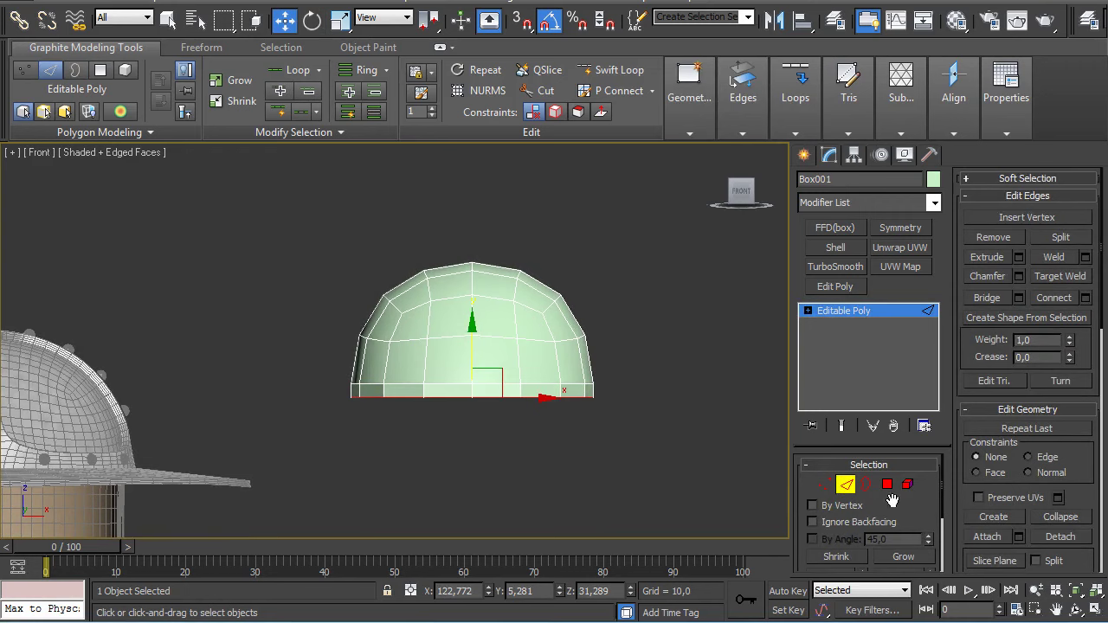
click(847, 484)
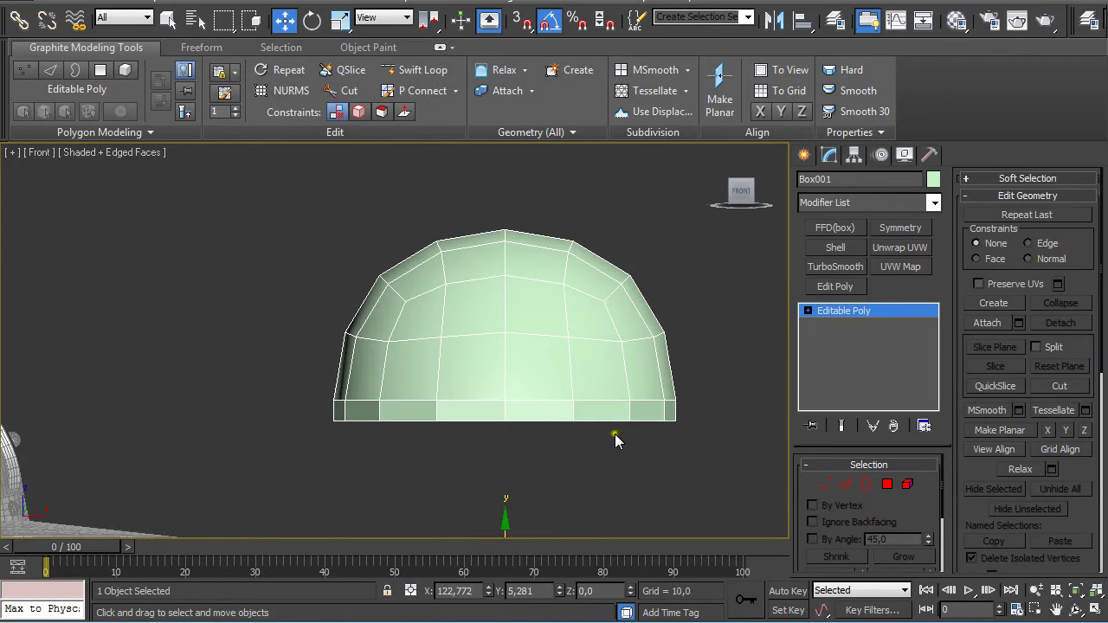
- Thicken the dome using a Shell modifier with an outer amount of 2, then collapse it and convert it to Editable Poly
click(833, 249)
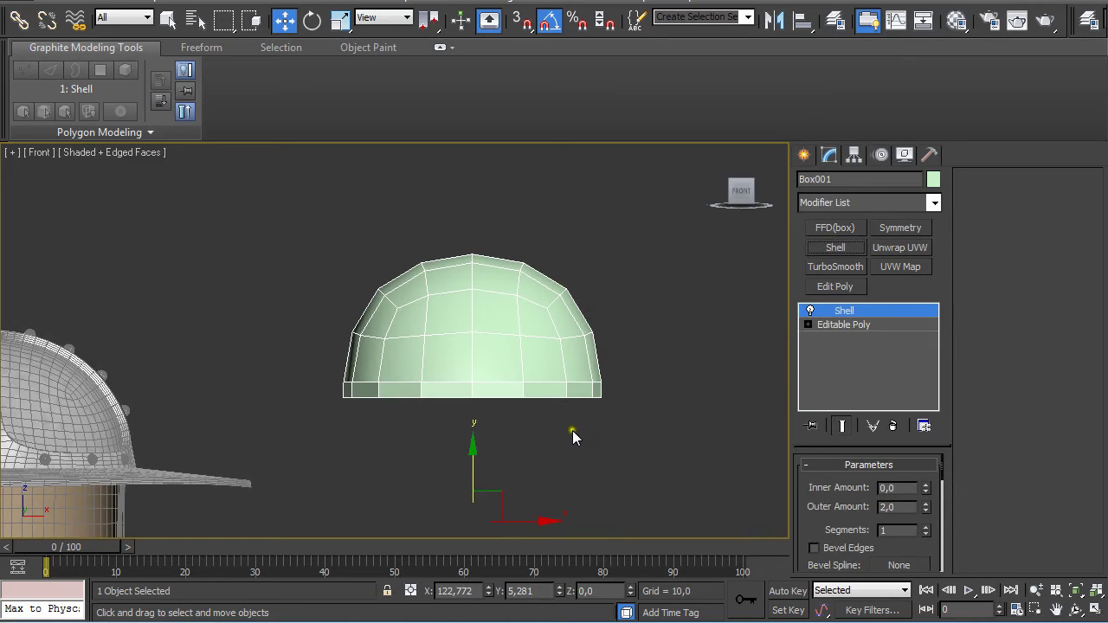
alt+middle_drag(572, 430, 567, 403)
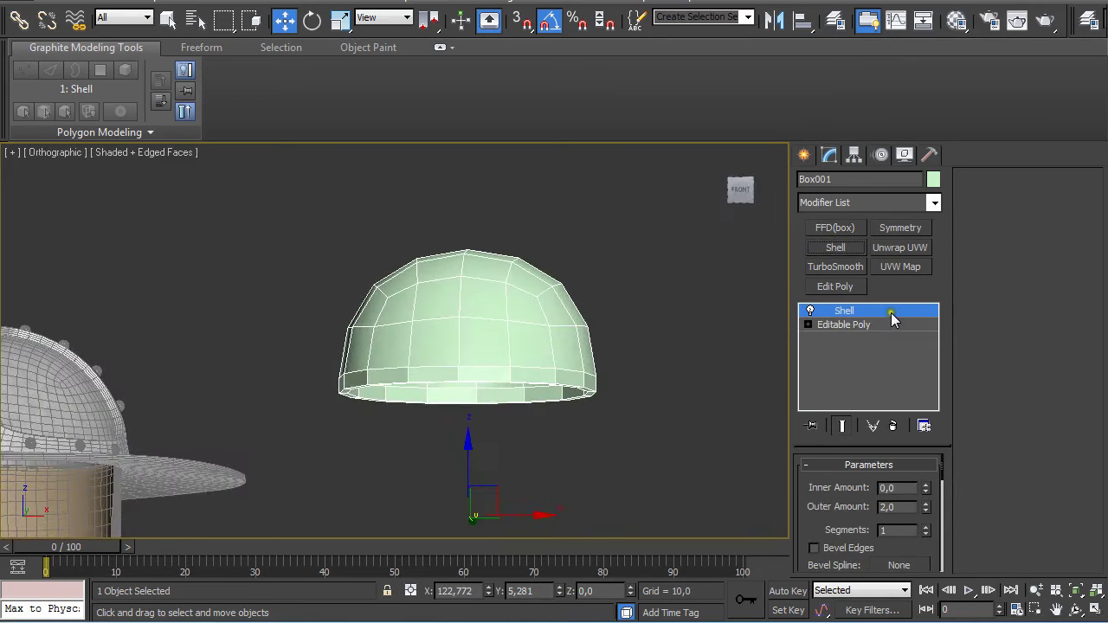
right_click(883, 311)
click(939, 418)
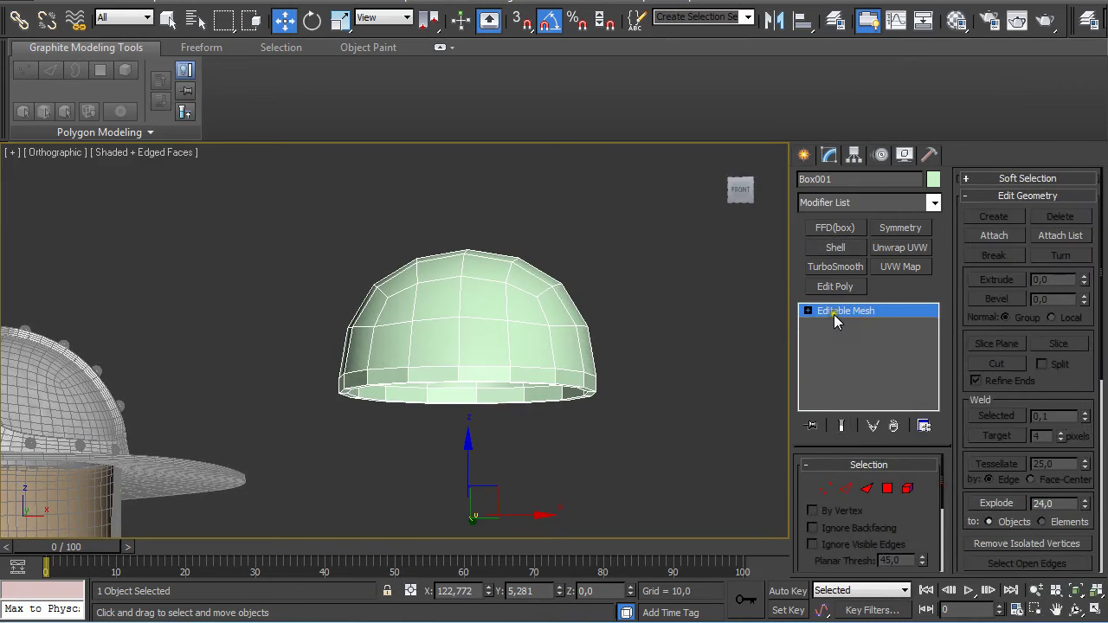
right_click(833, 311)
click(891, 442)
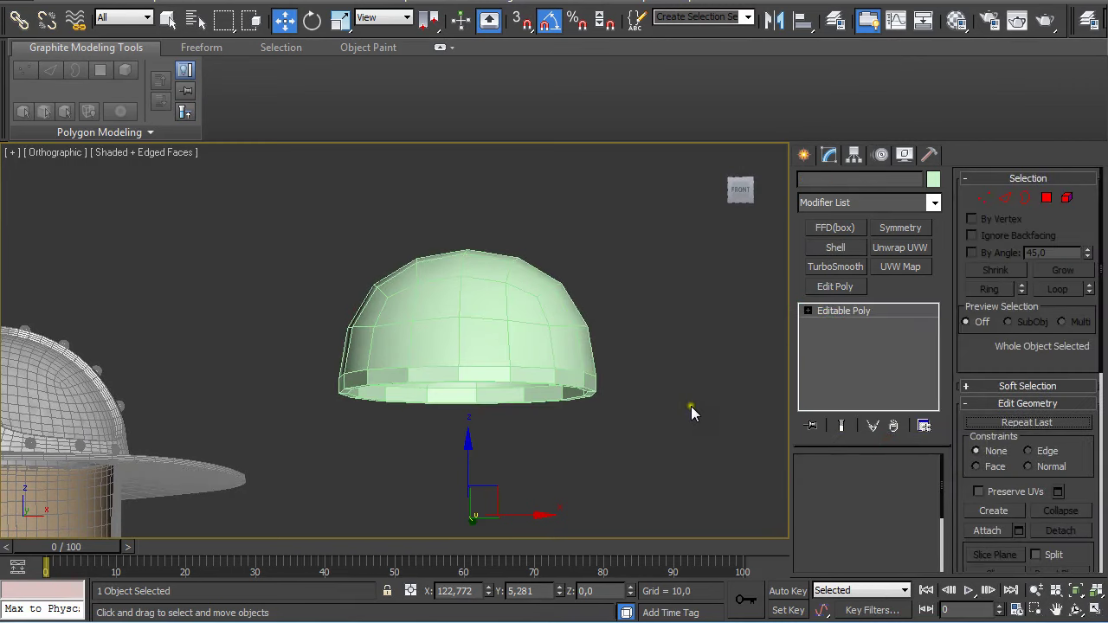
- Extrude the ring of outer polygons around the dome's base outward along Local Normal by about 30.7 to form a brim
key(4)
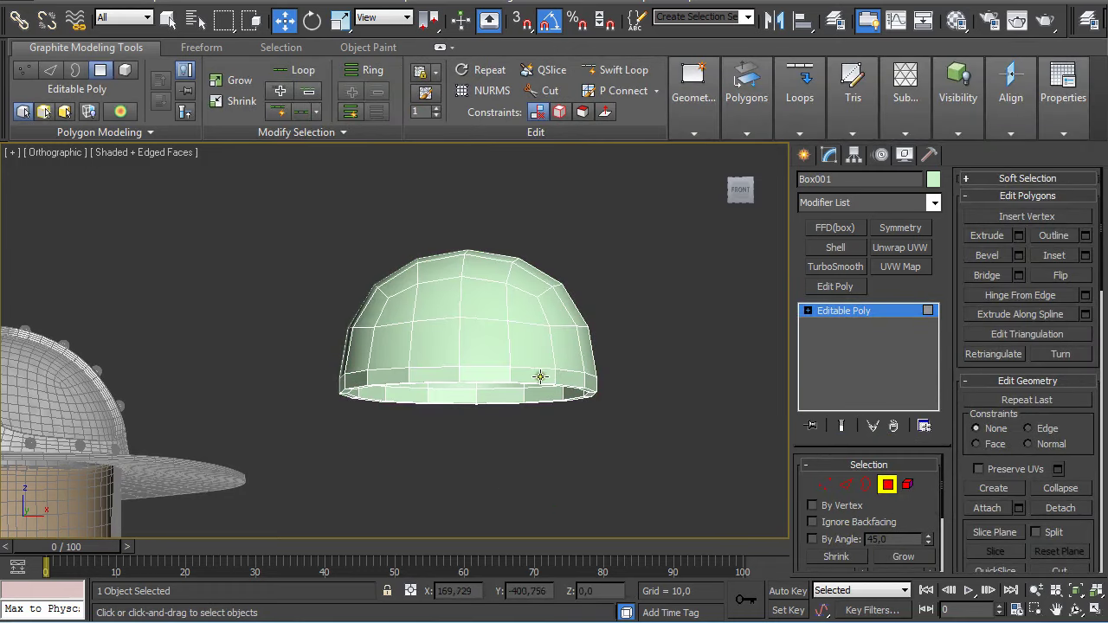
click(539, 375)
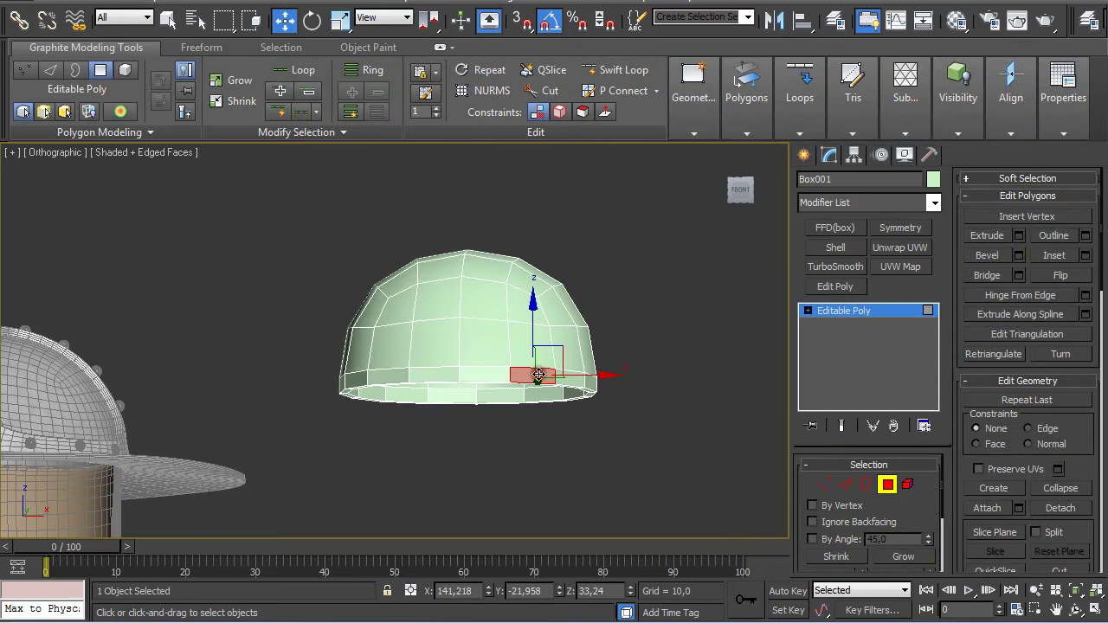
shift+click(479, 370)
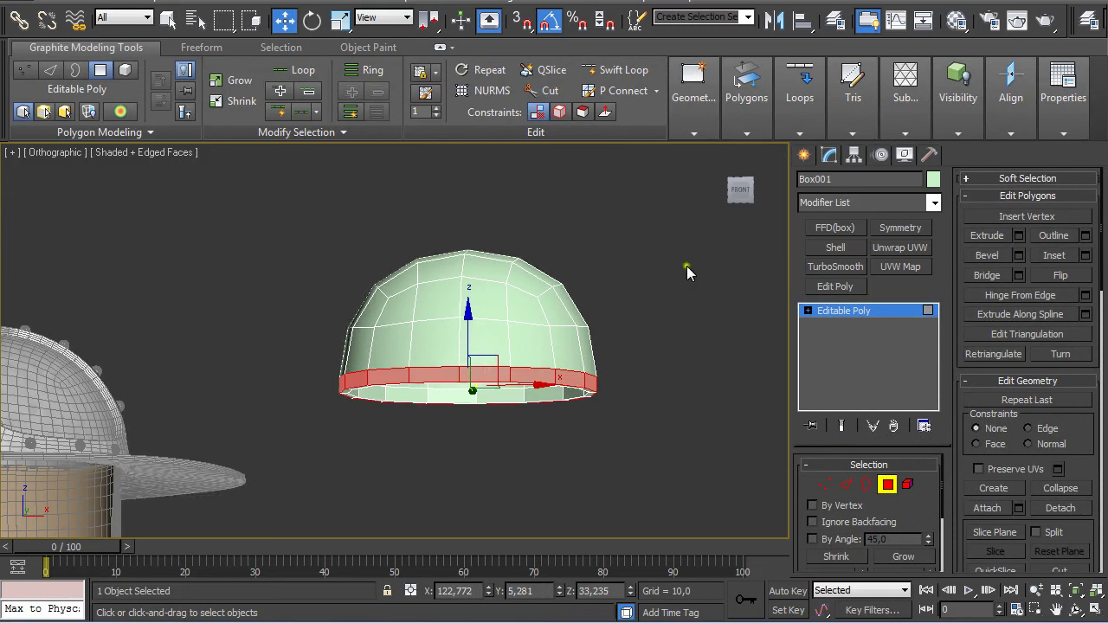
click(746, 134)
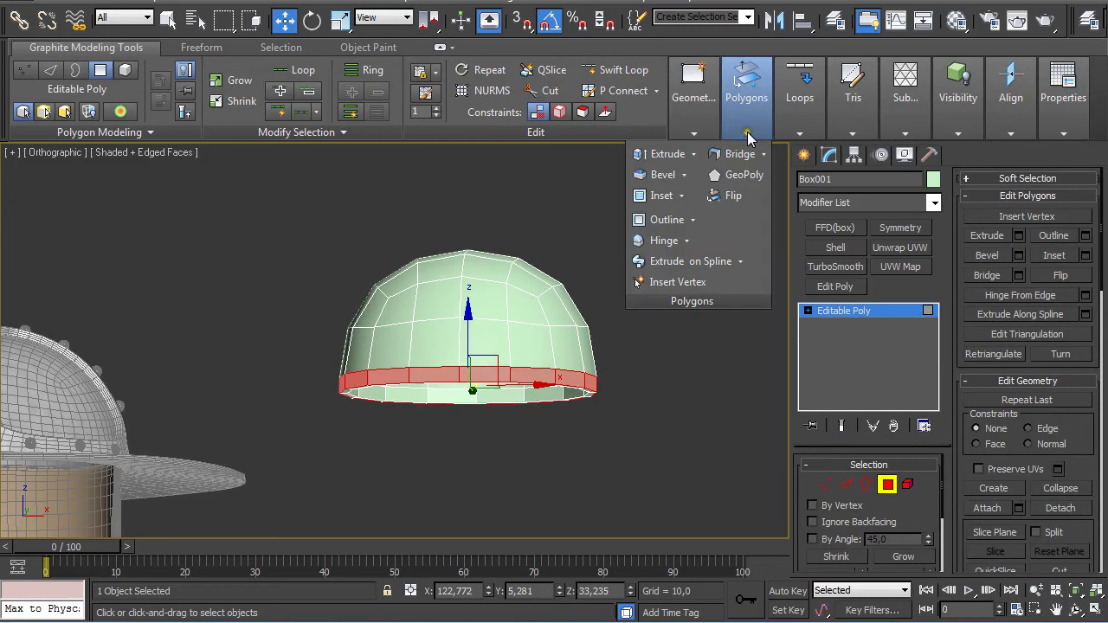
shift+click(667, 158)
alt+middle_drag(537, 292, 571, 472)
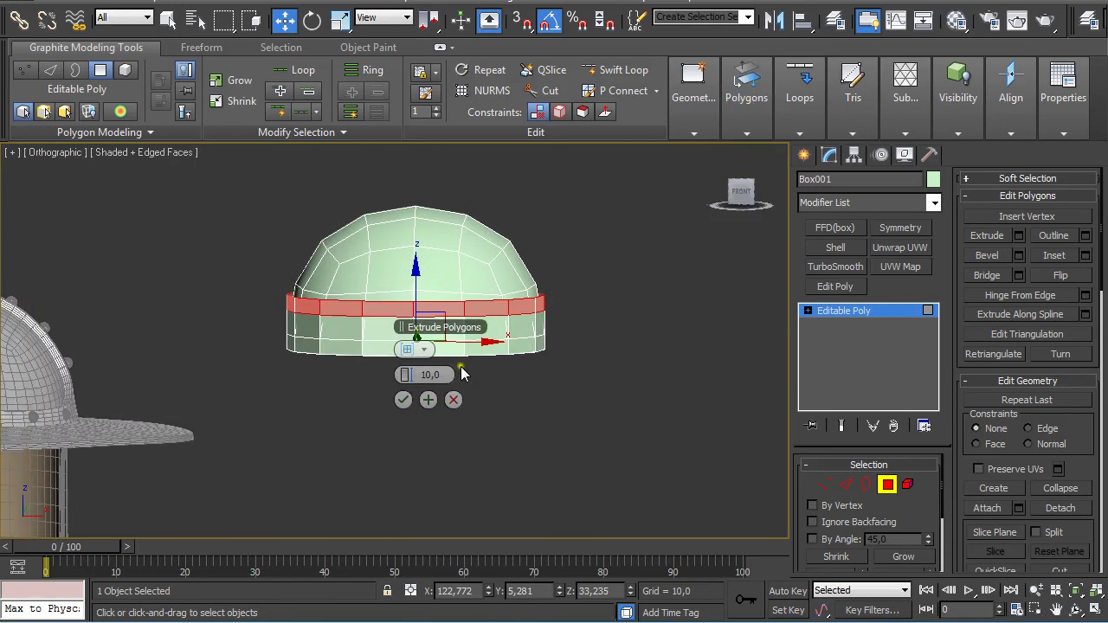
drag(403, 327, 654, 319)
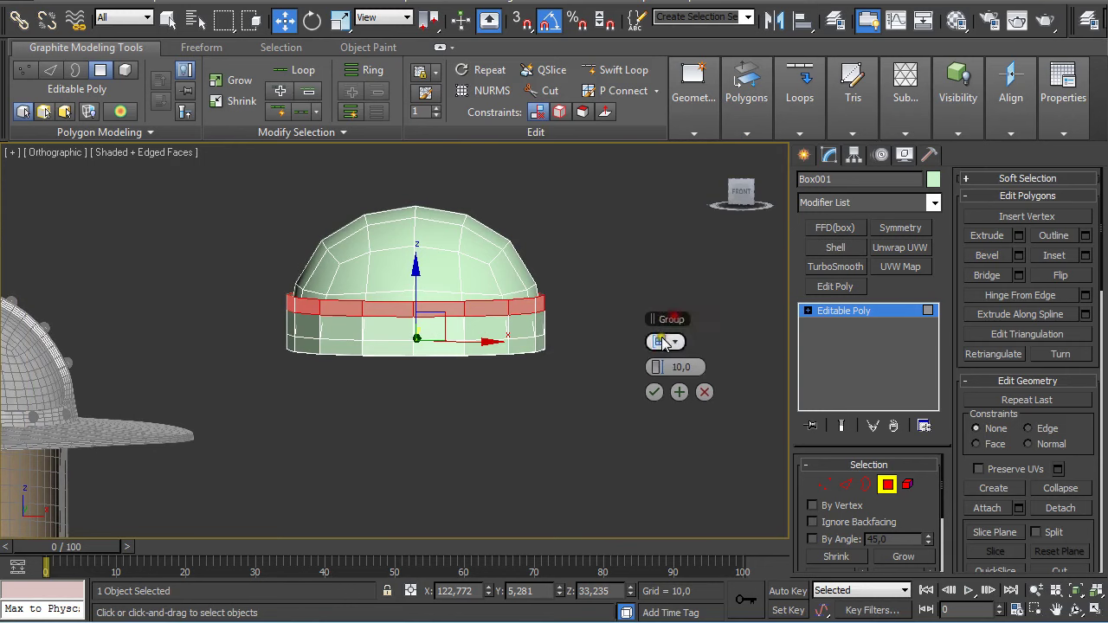
click(675, 342)
click(700, 373)
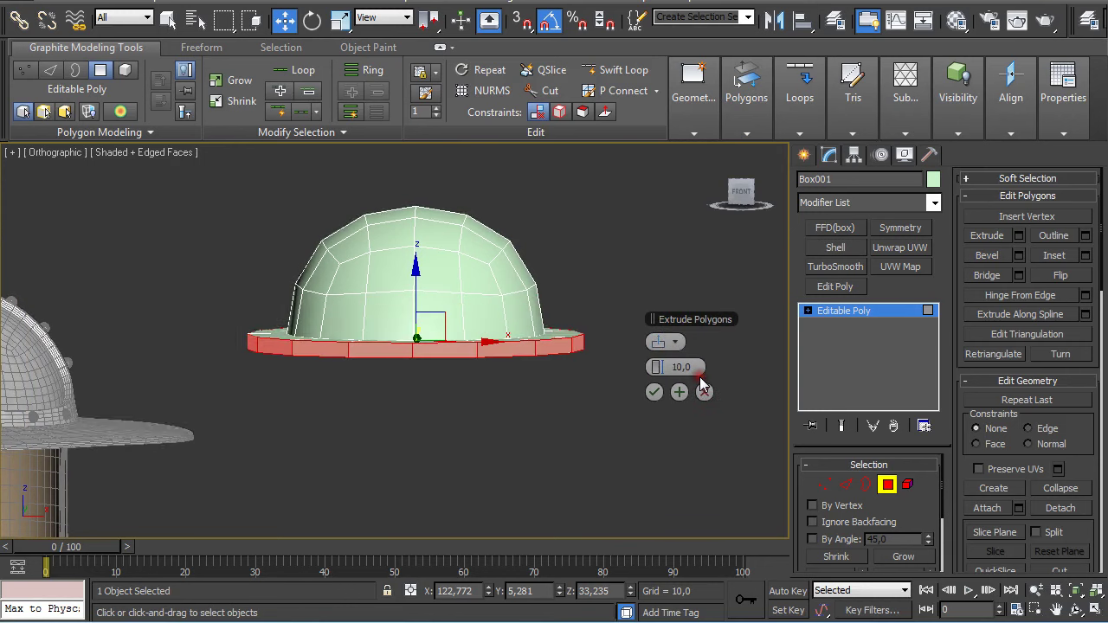
drag(655, 367, 740, 354)
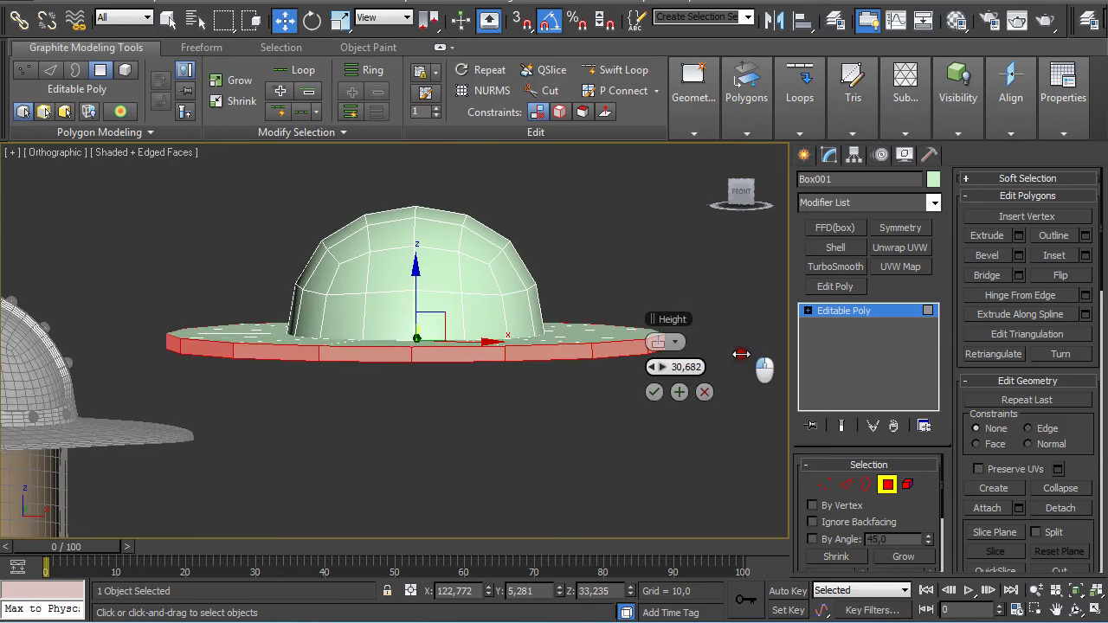
click(654, 391)
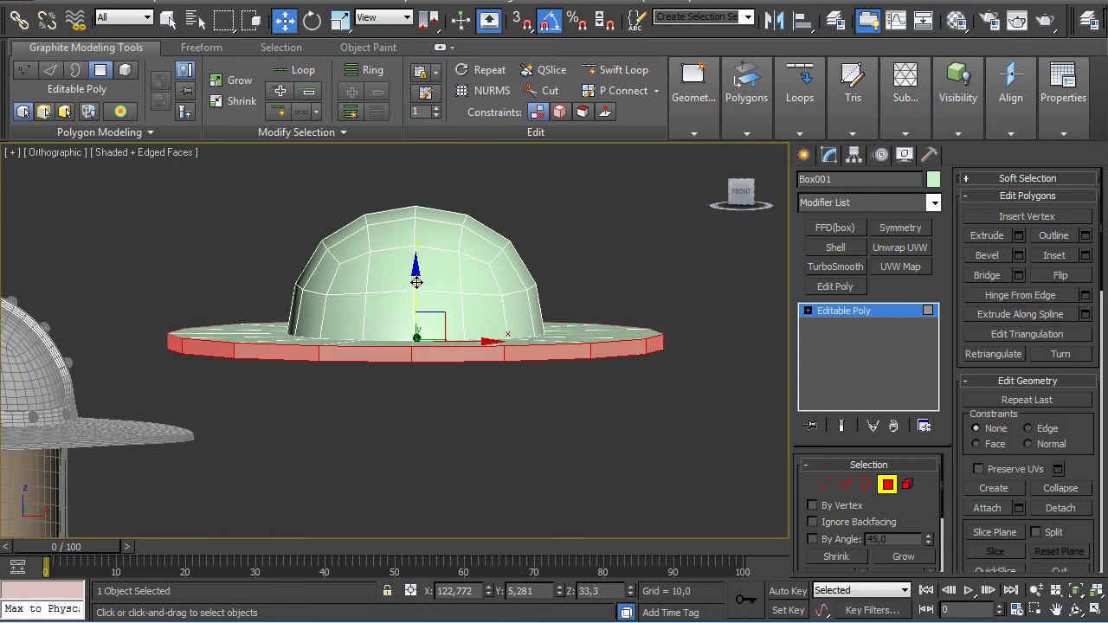
- Lower the brim's outer rim polygons by about 4.8 units so the brim slopes downward, and leave polygon editing
drag(430, 302, 430, 318)
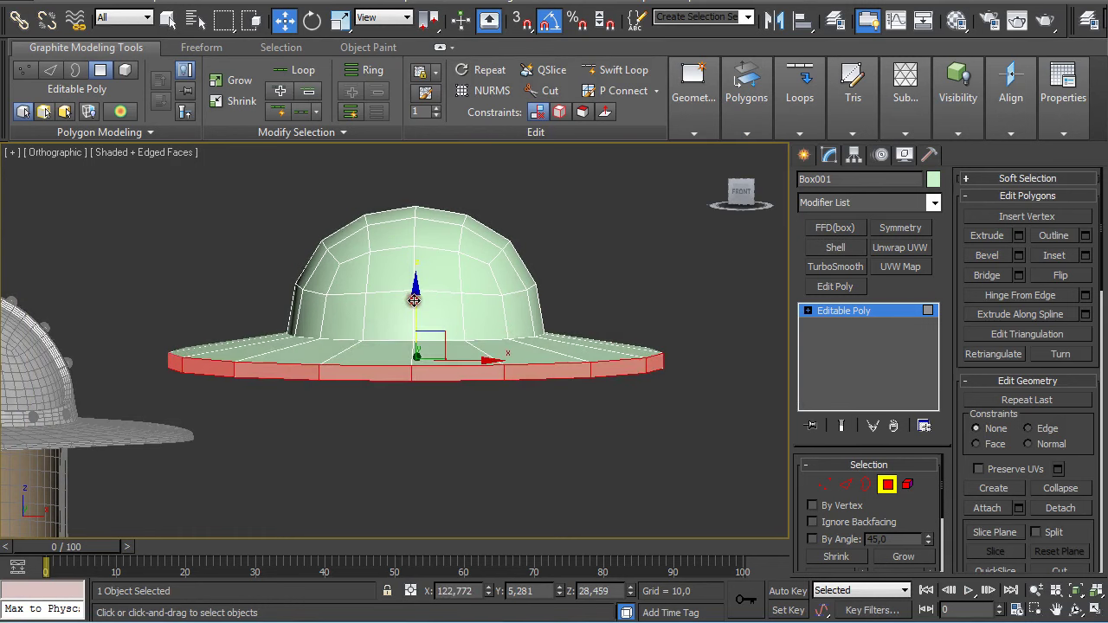
scroll(472, 303, up, 3)
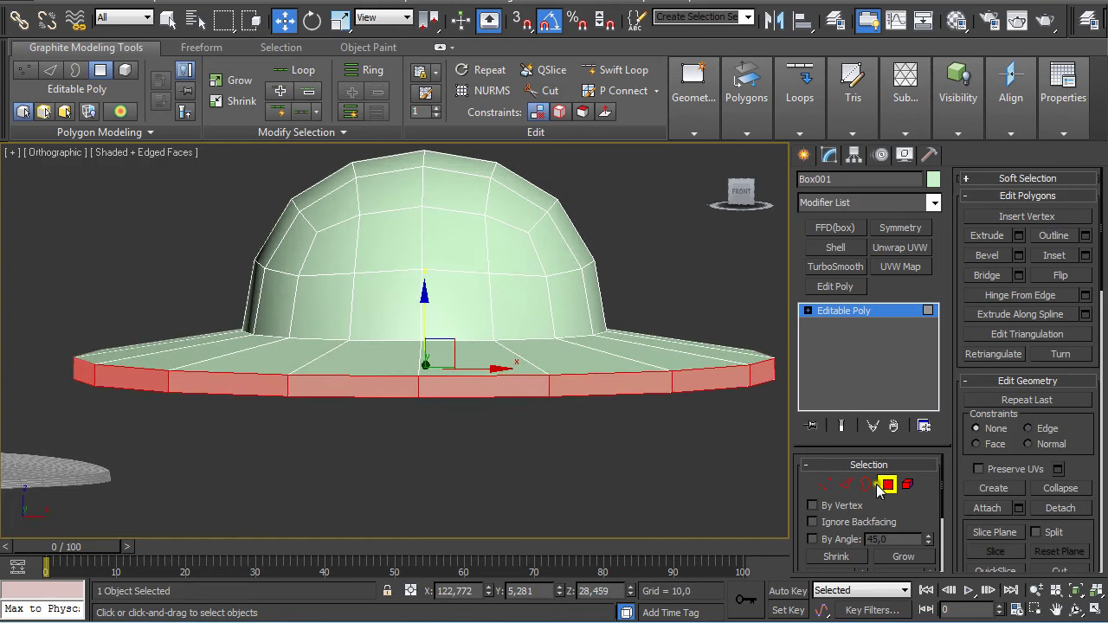
click(882, 485)
- Insert an edge loop around the dome just above the brim with Swift Loop in the Front view
alt+middle_drag(559, 329, 541, 320)
middle_drag(480, 289, 505, 314)
key(f)
key(z)
middle_drag(522, 368, 528, 369)
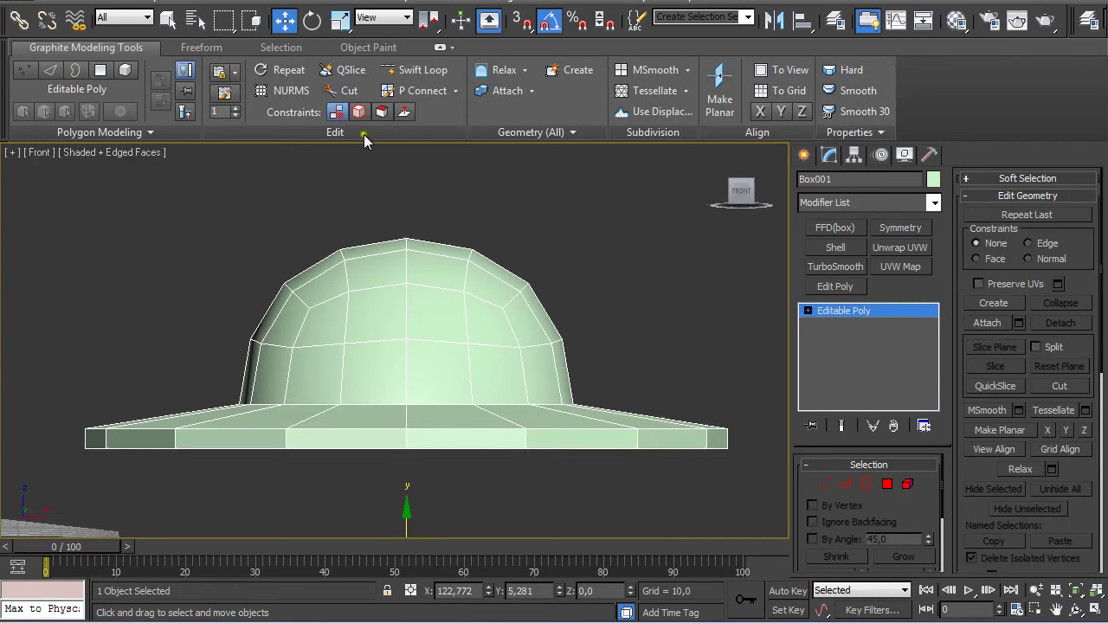
click(416, 70)
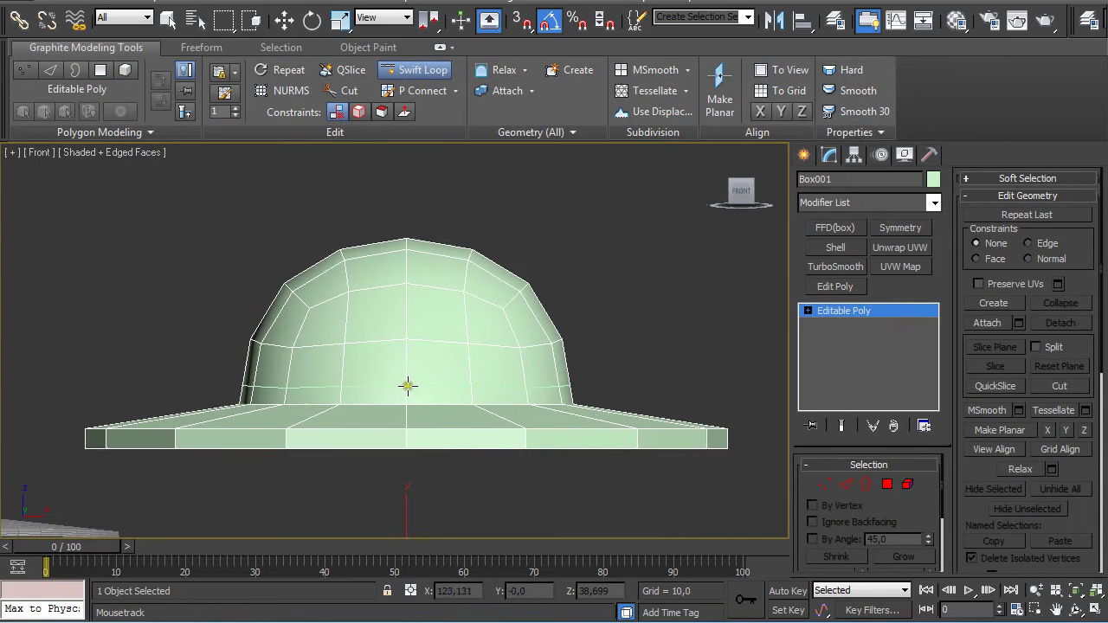
- Select the vertices of the new loop above the brim and make them planar along Z
click(827, 486)
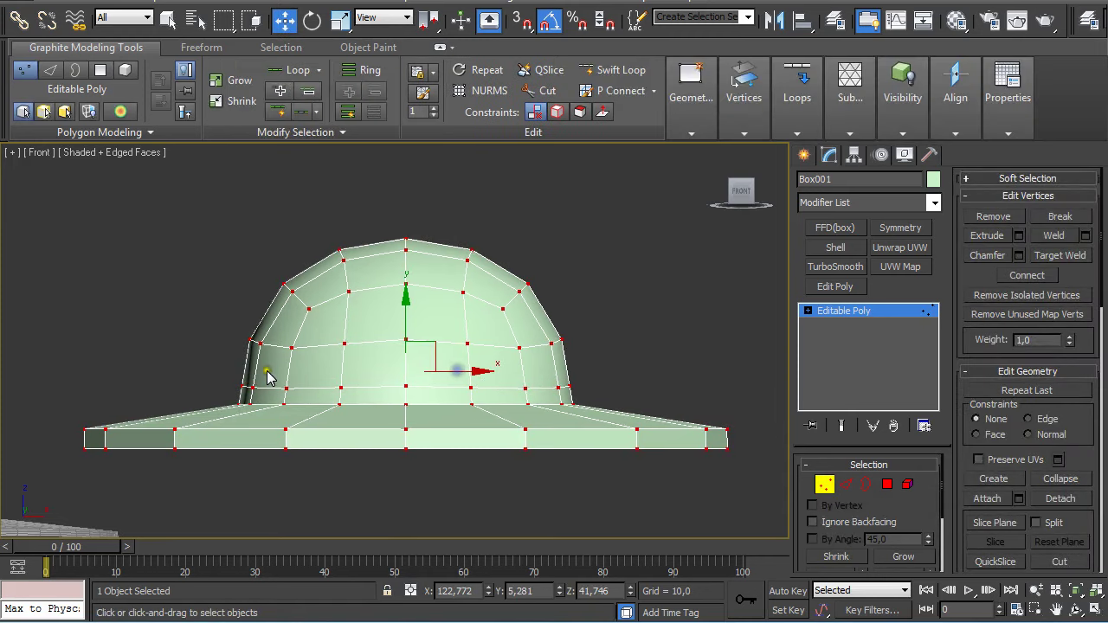
drag(205, 366, 608, 404)
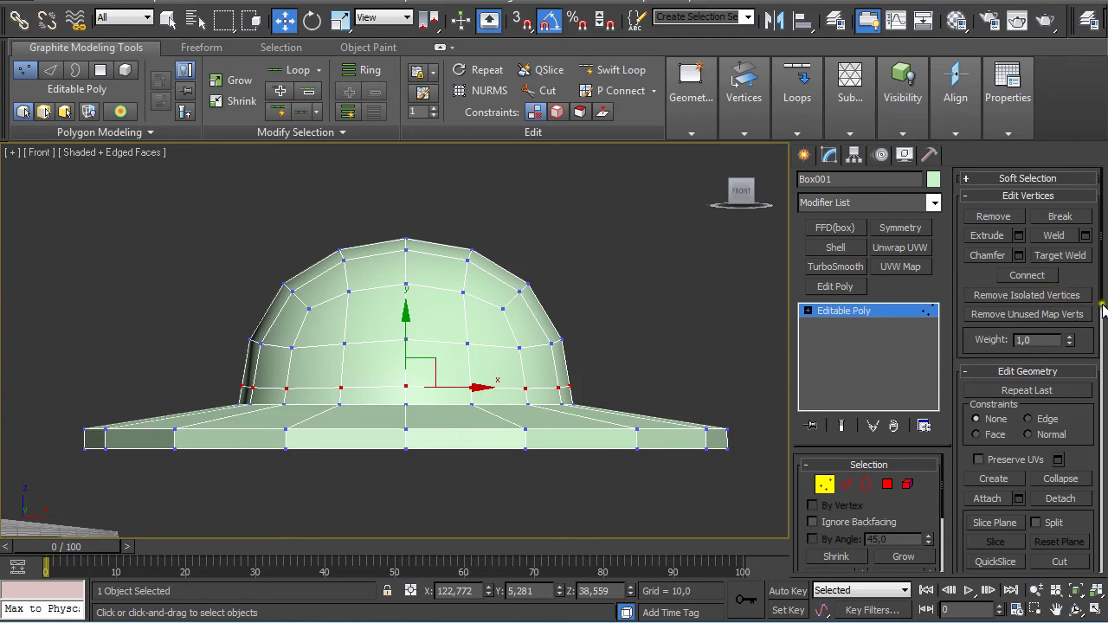
drag(1100, 264, 1105, 341)
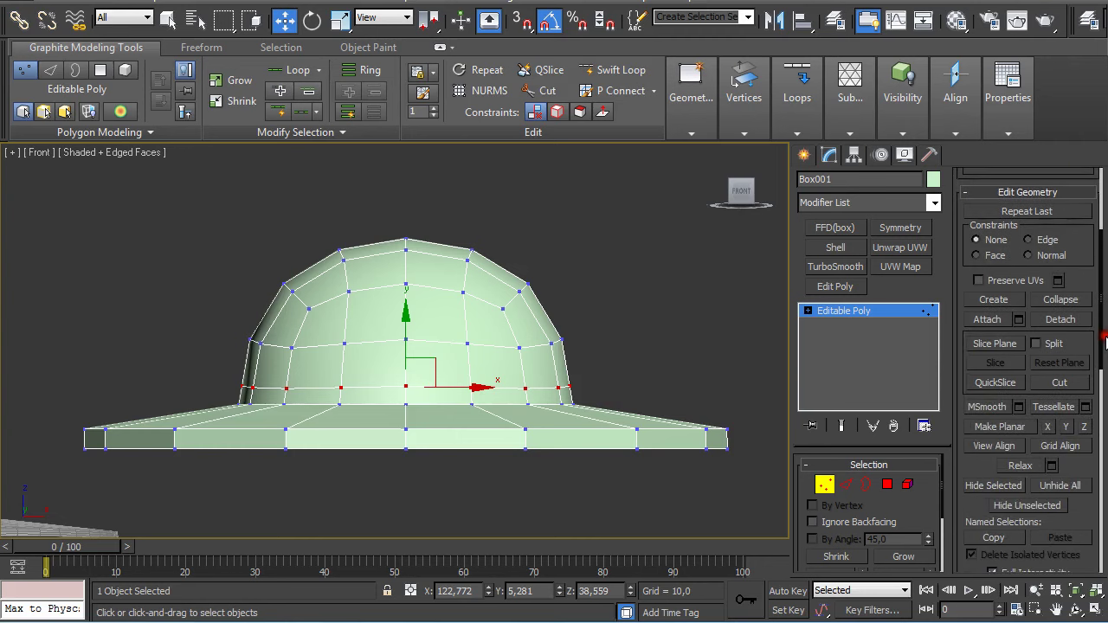
click(1083, 427)
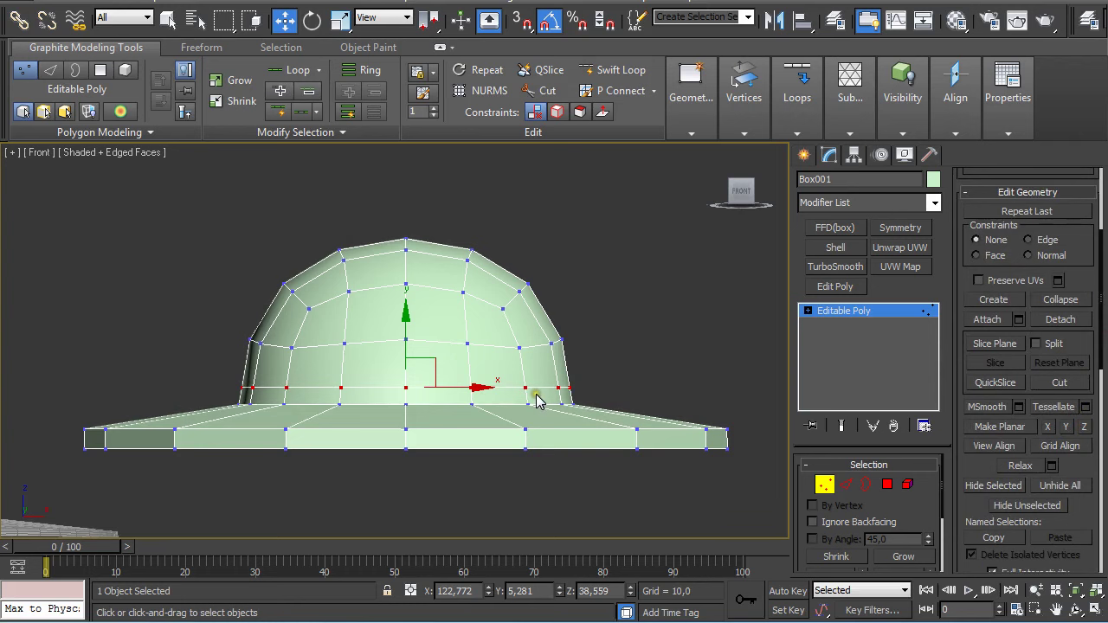
key(p)
alt+middle_drag(452, 386, 562, 368)
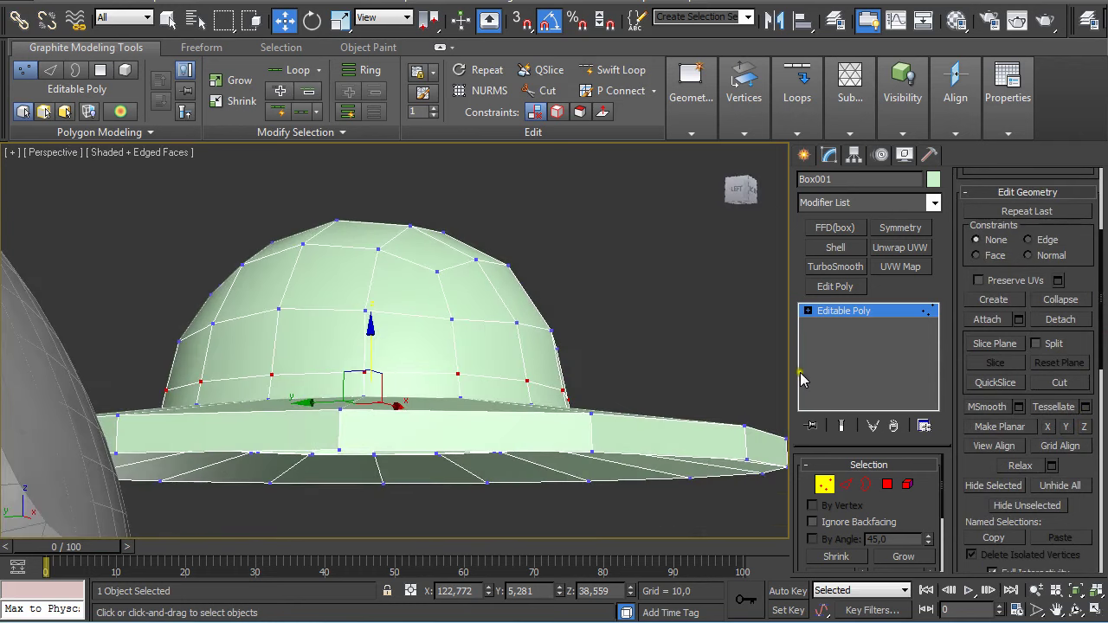
alt+middle_drag(779, 381, 447, 376)
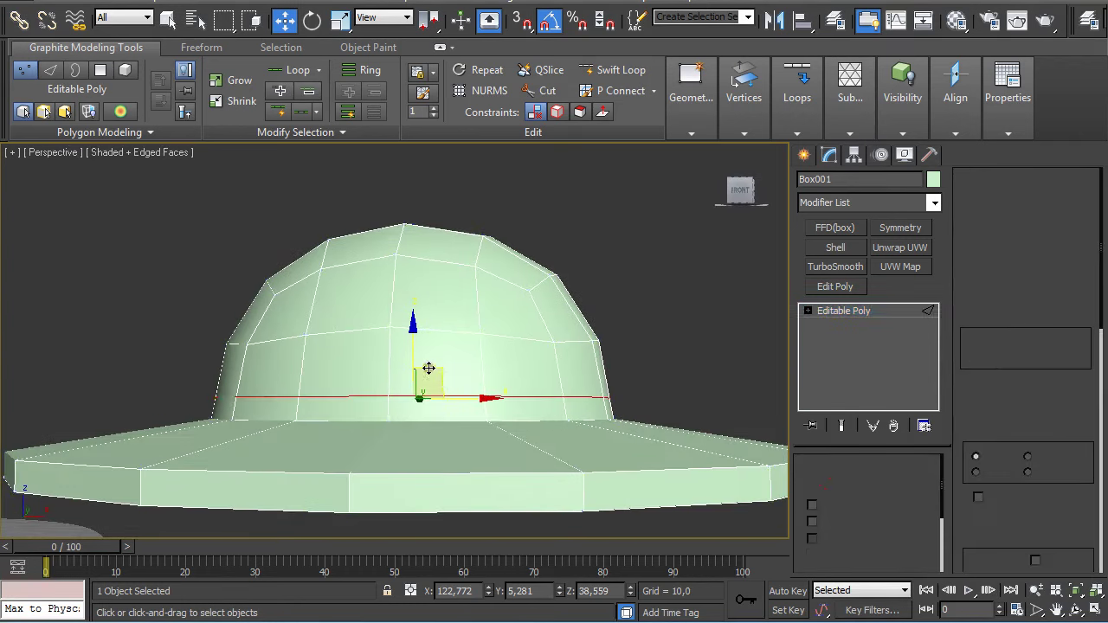
- Chamfer the central front-to-back edge loop over the dome and brim by 3.187 with 1 segment
key(2)
click(390, 356)
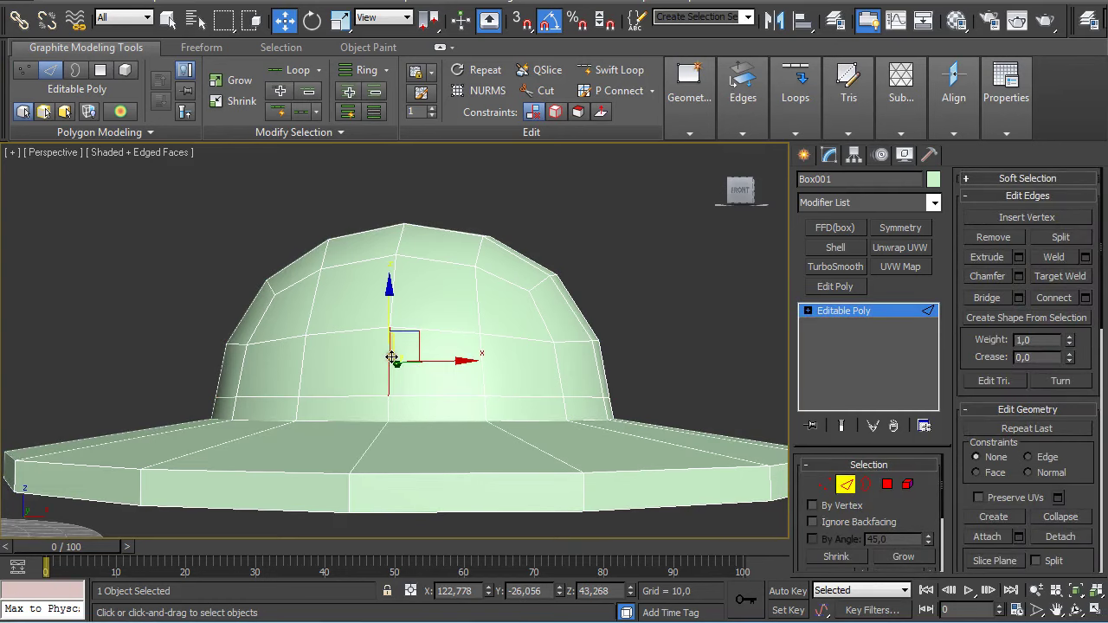
key(q)
double_click(392, 297)
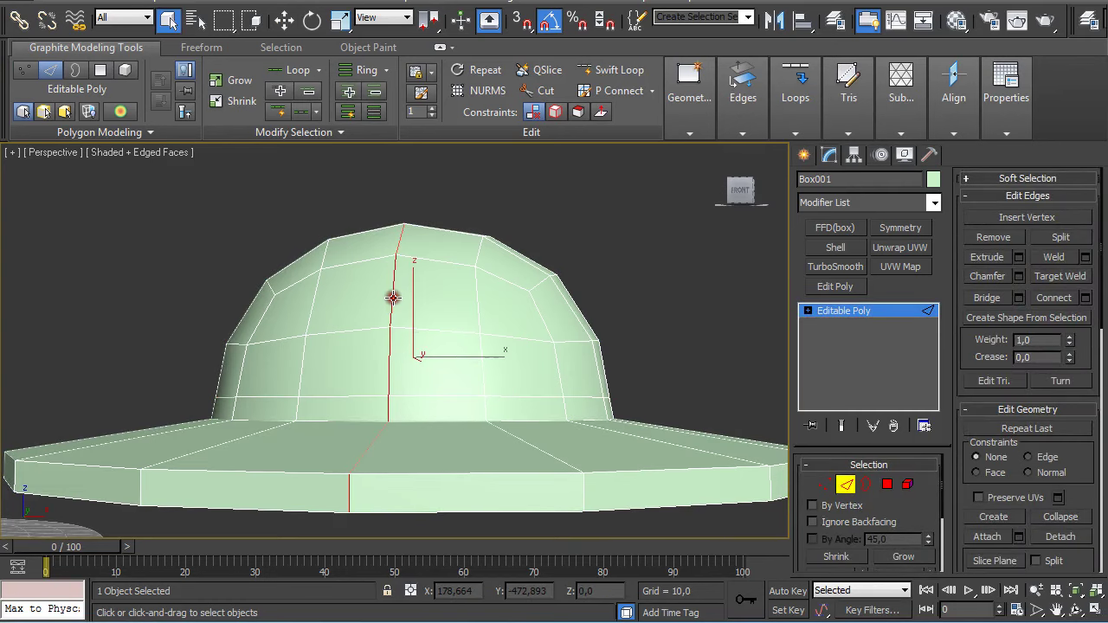
scroll(389, 341, down, 4)
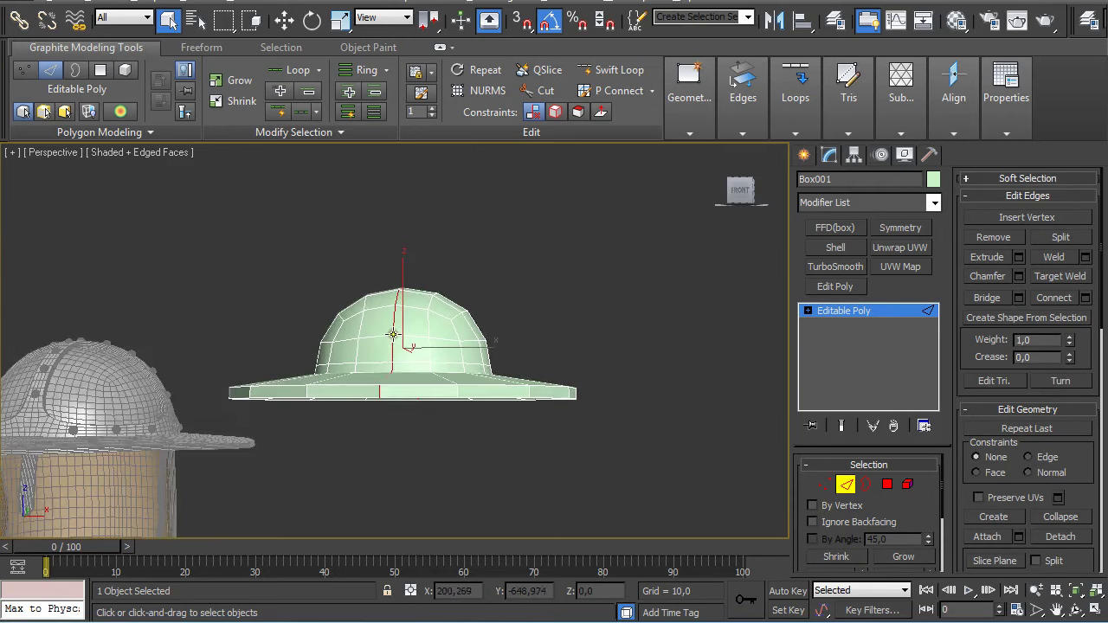
scroll(407, 357, up, 3)
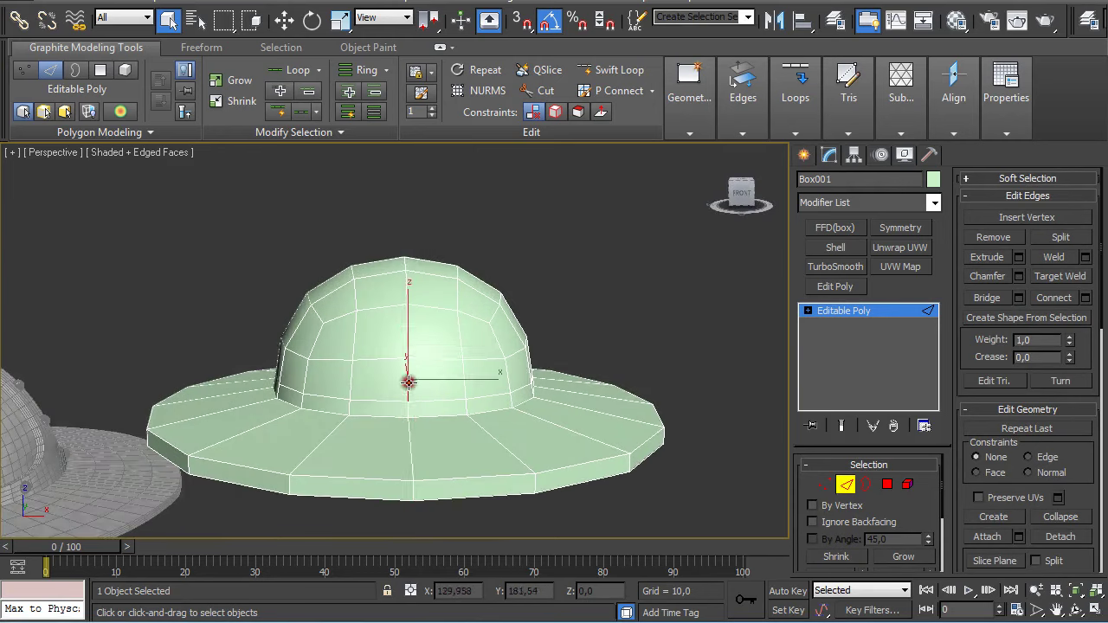
double_click(406, 333)
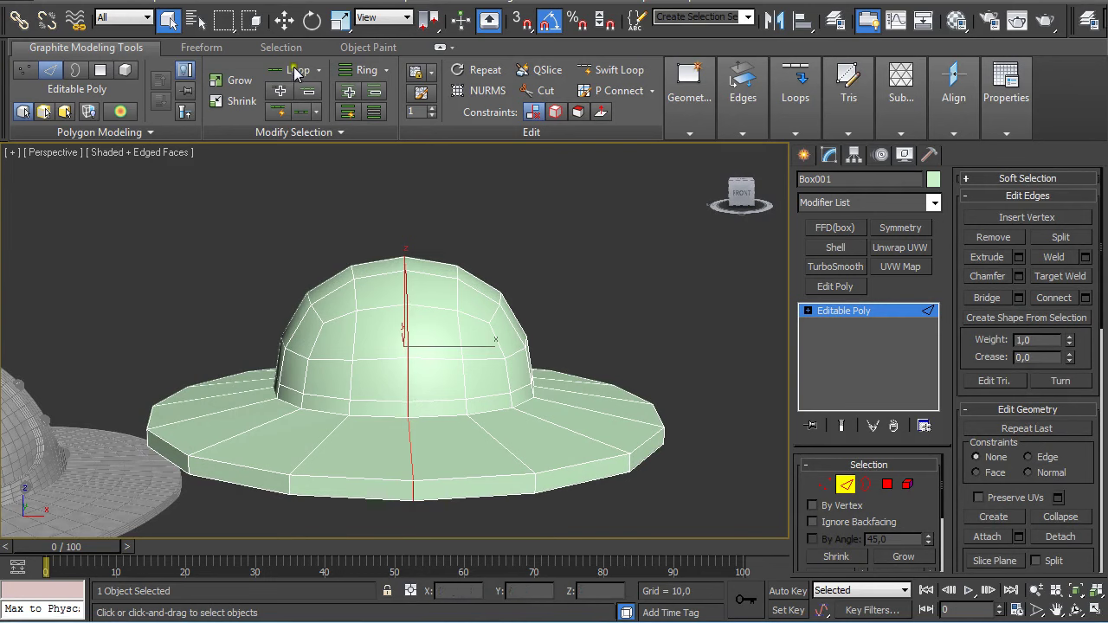
mouse_move(733, 132)
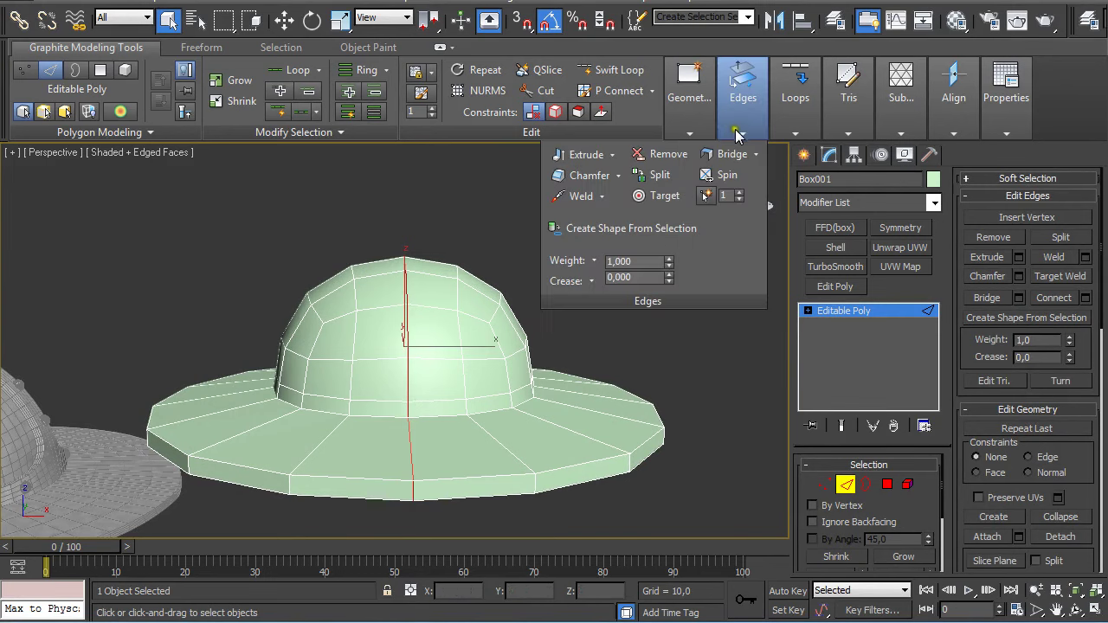
click(593, 177)
drag(660, 344, 679, 334)
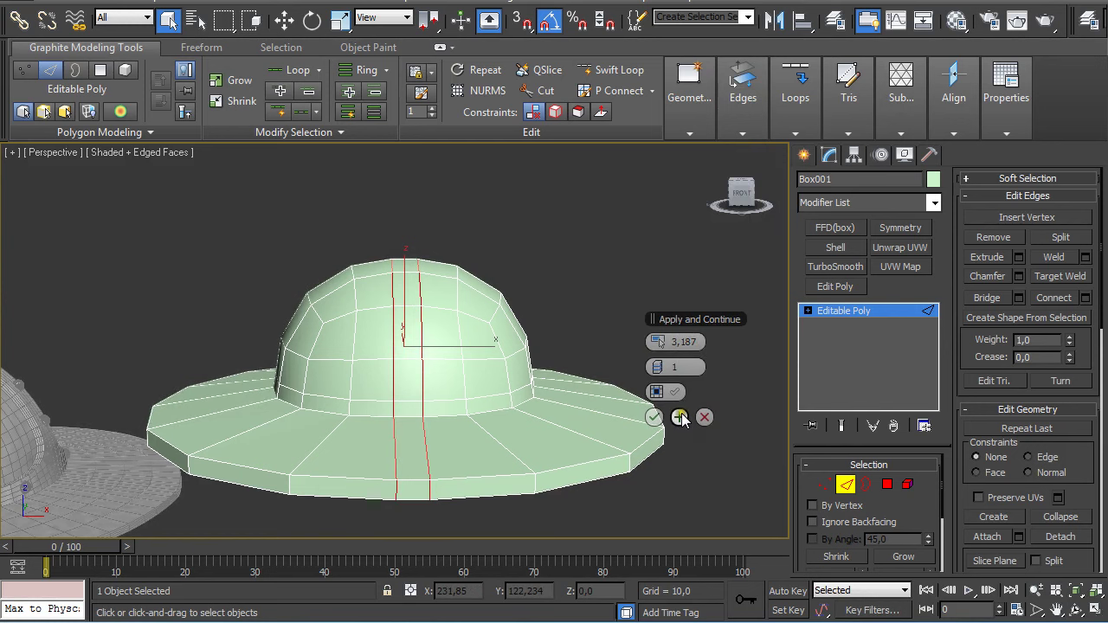
click(679, 417)
- Chamfer the central side-to-side edge loop over the dome and brim by the same 3.187 amount
alt+middle_drag(279, 344, 360, 335)
click(367, 342)
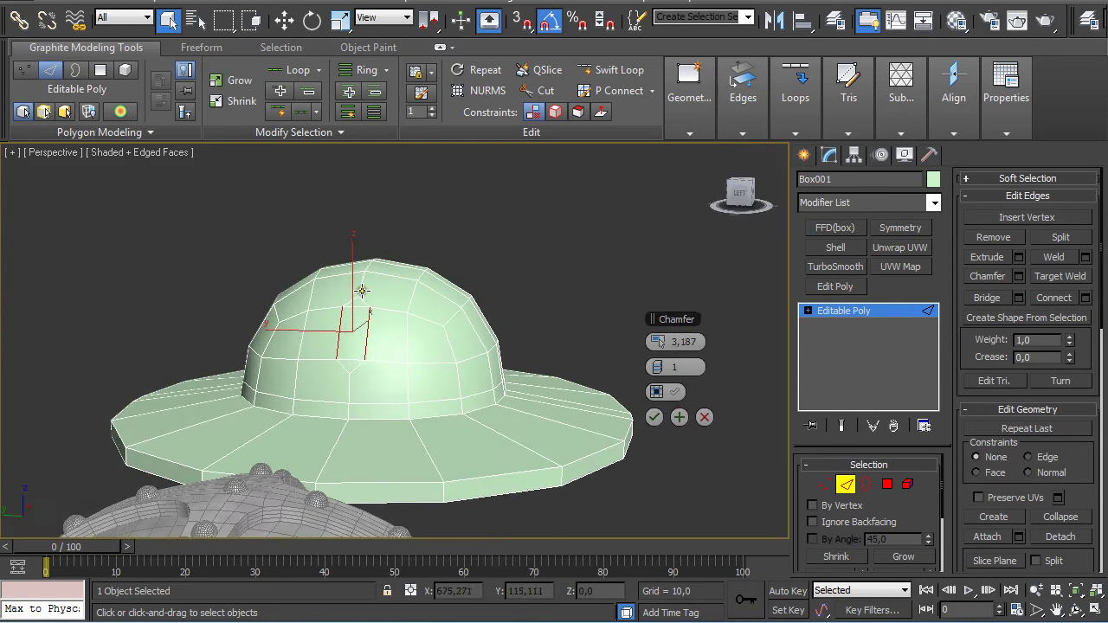
double_click(361, 288)
alt+middle_drag(383, 300, 290, 308)
click(654, 417)
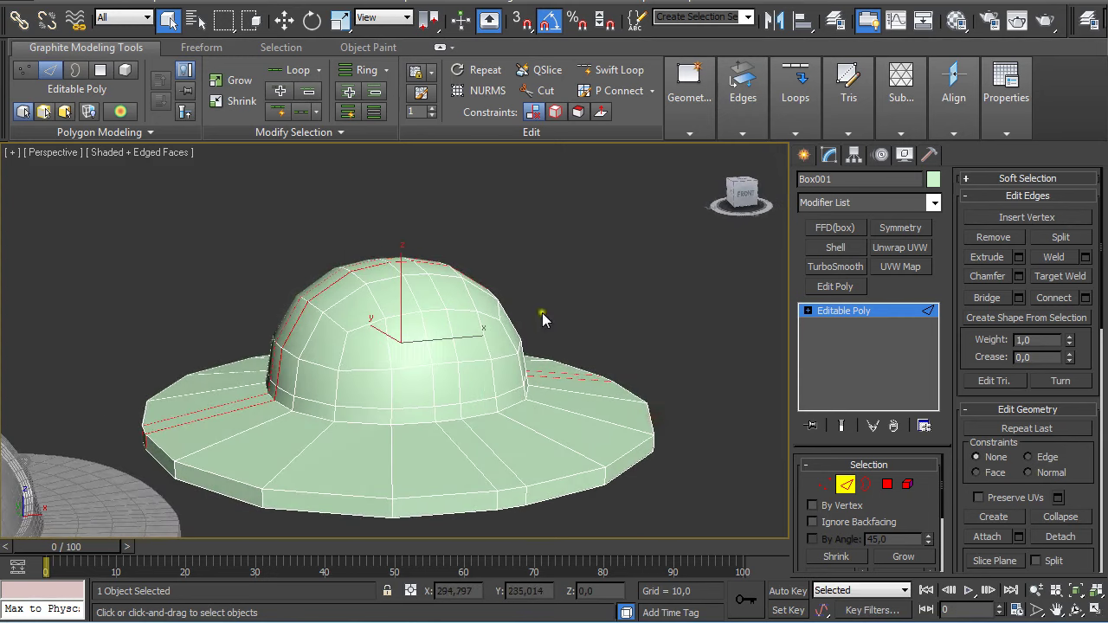
- Switch to the Top view and change the helmet's object color to dark blue
key(t)
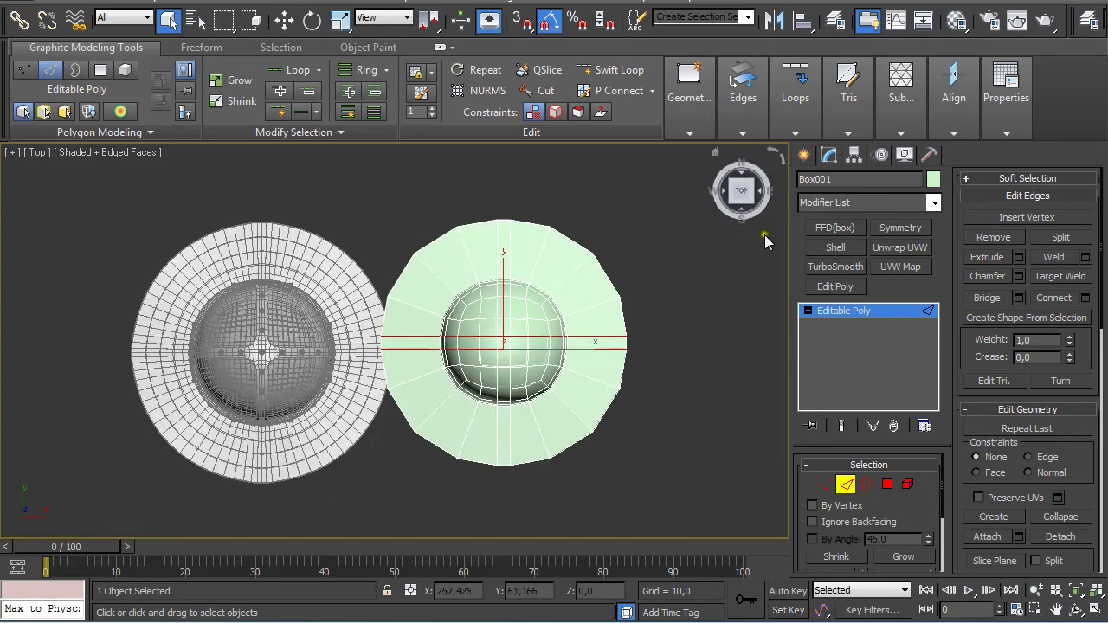
click(934, 180)
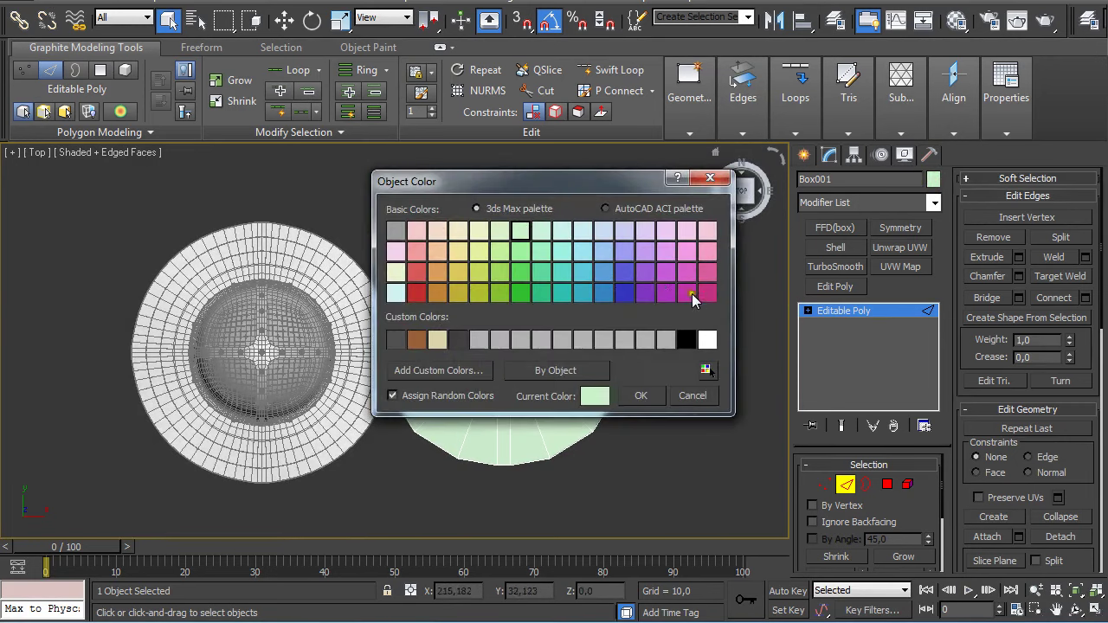
click(622, 294)
click(640, 396)
- Insert an edge loop on the brim close to the dome's base with Swift Loop
scroll(606, 355, up, 6)
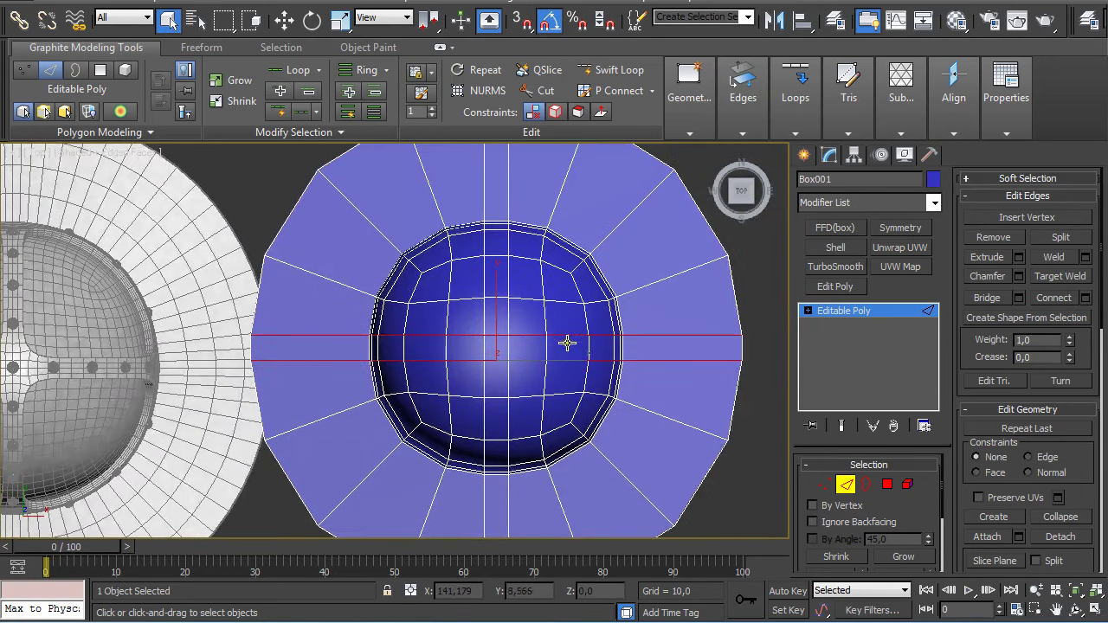
click(846, 484)
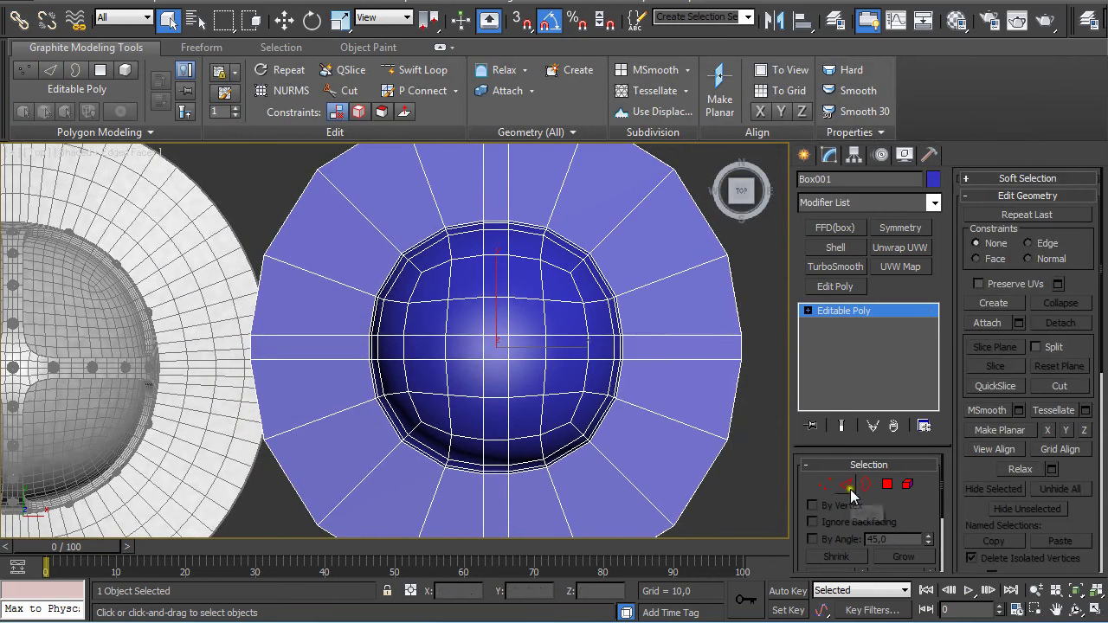
click(426, 74)
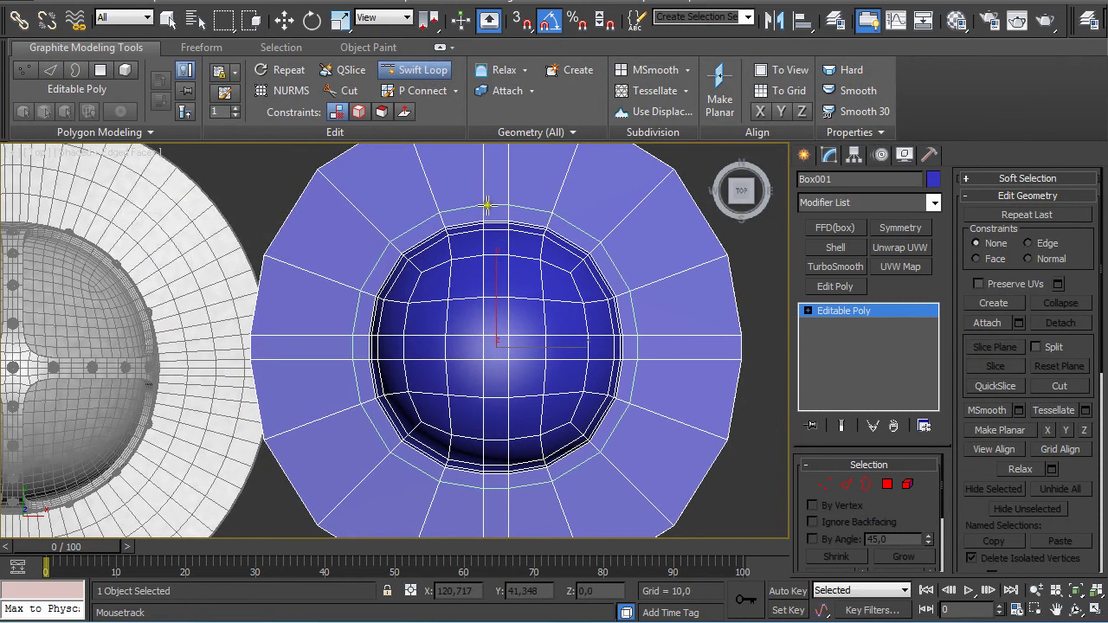
scroll(529, 228, up, 5)
middle_drag(465, 356, 451, 393)
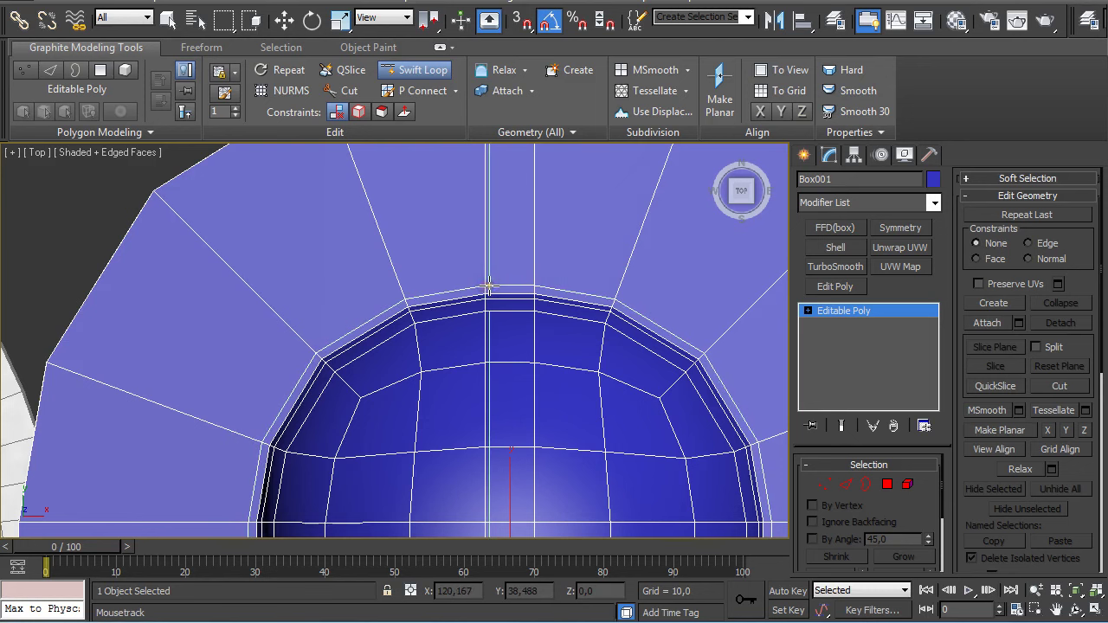
key(w)
scroll(467, 325, down, 3)
alt+middle_drag(468, 324, 451, 267)
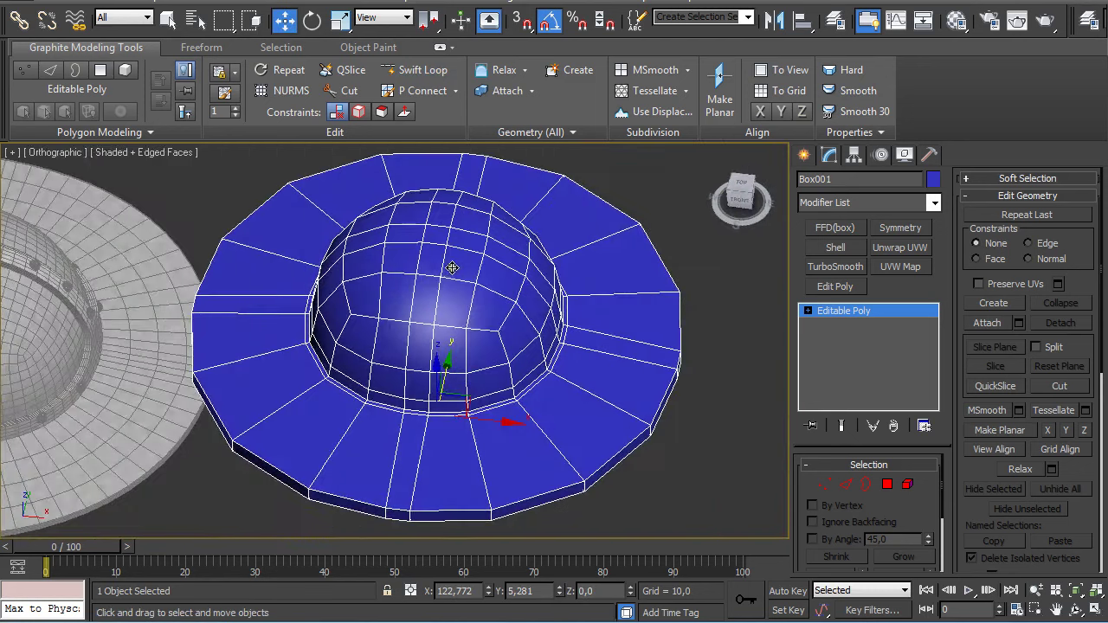
- Delete the narrow ring of polygons on the brim that runs around the dome's base
scroll(505, 313, up, 3)
middle_drag(515, 362, 445, 275)
key(4)
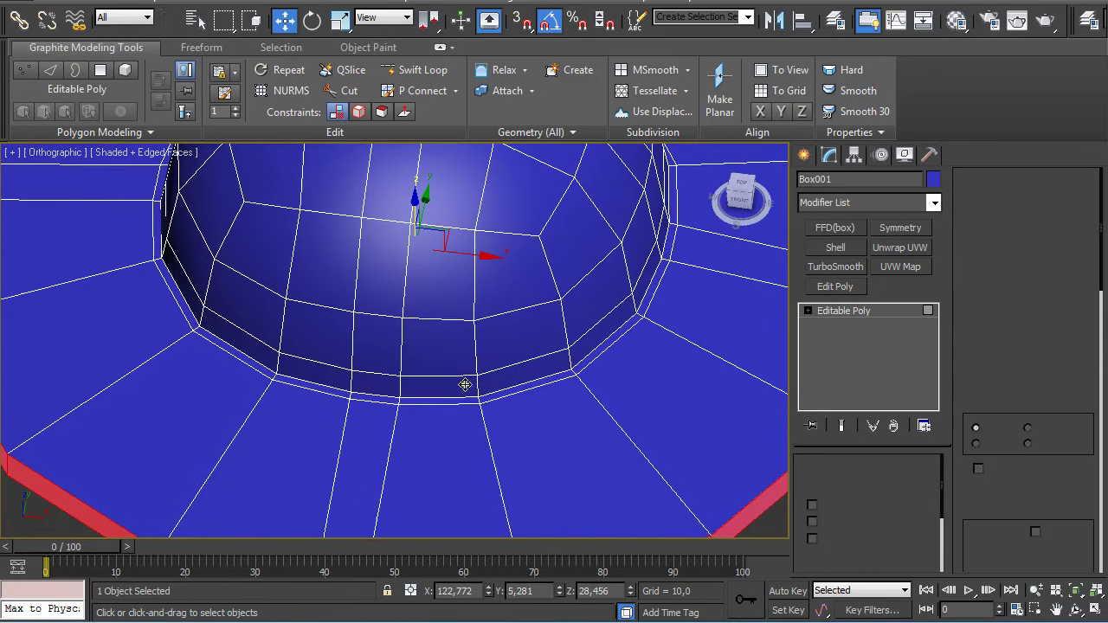
scroll(464, 386, up, 2)
middle_drag(467, 389, 457, 345)
key(q)
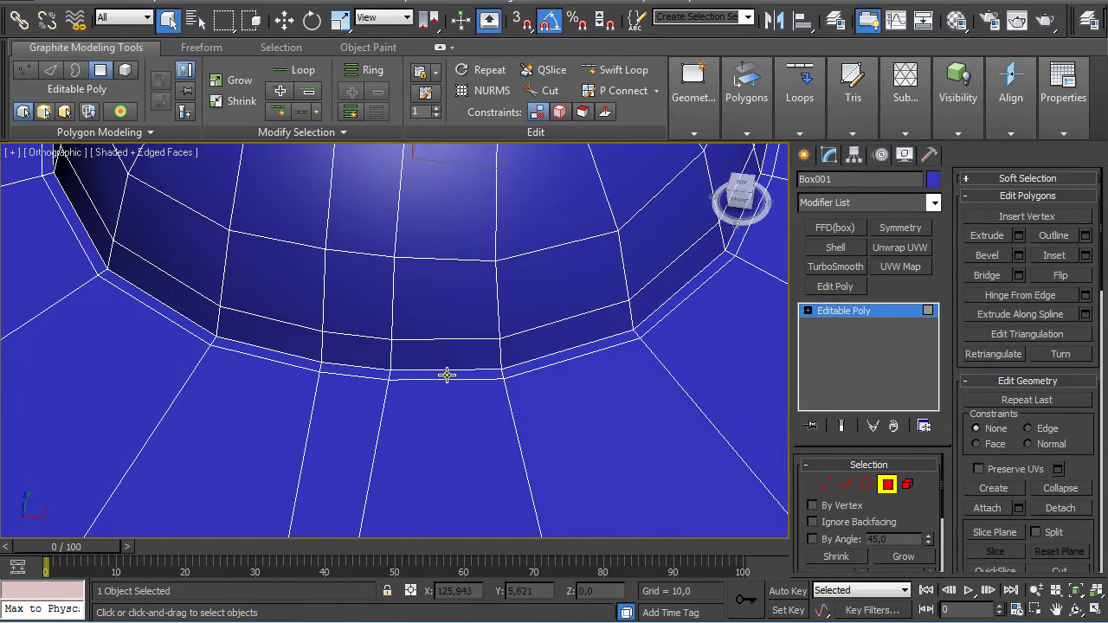
click(433, 375)
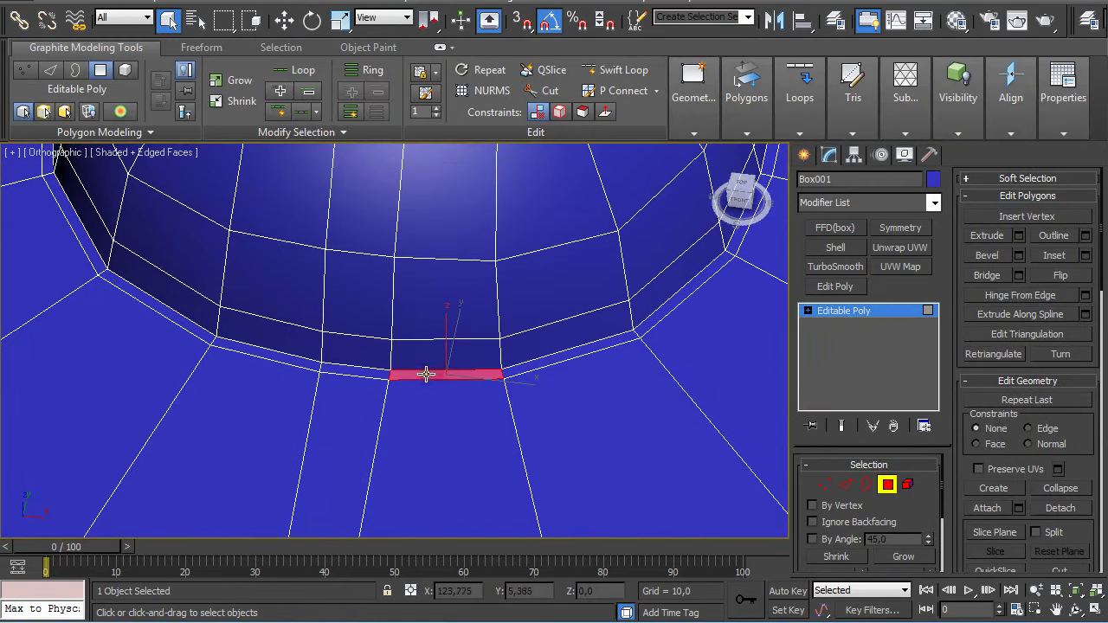
shift+click(362, 372)
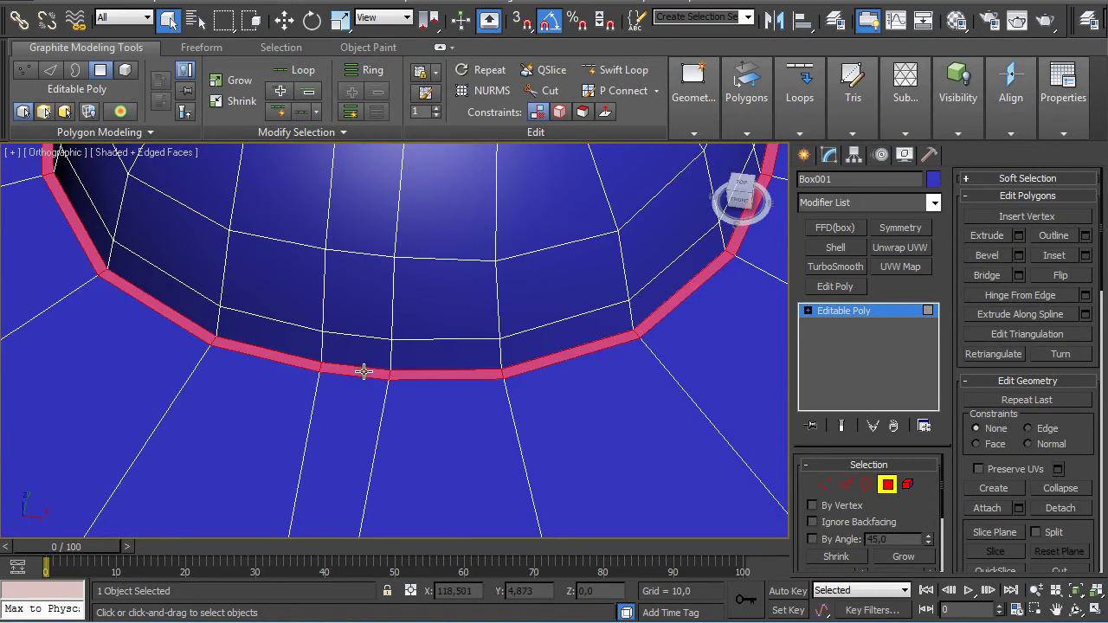
key(Delete)
- Select the polygon ring around the dome's base together with the front-to-back and side-to-side bands over the dome
alt+middle_drag(398, 374, 426, 442)
click(436, 383)
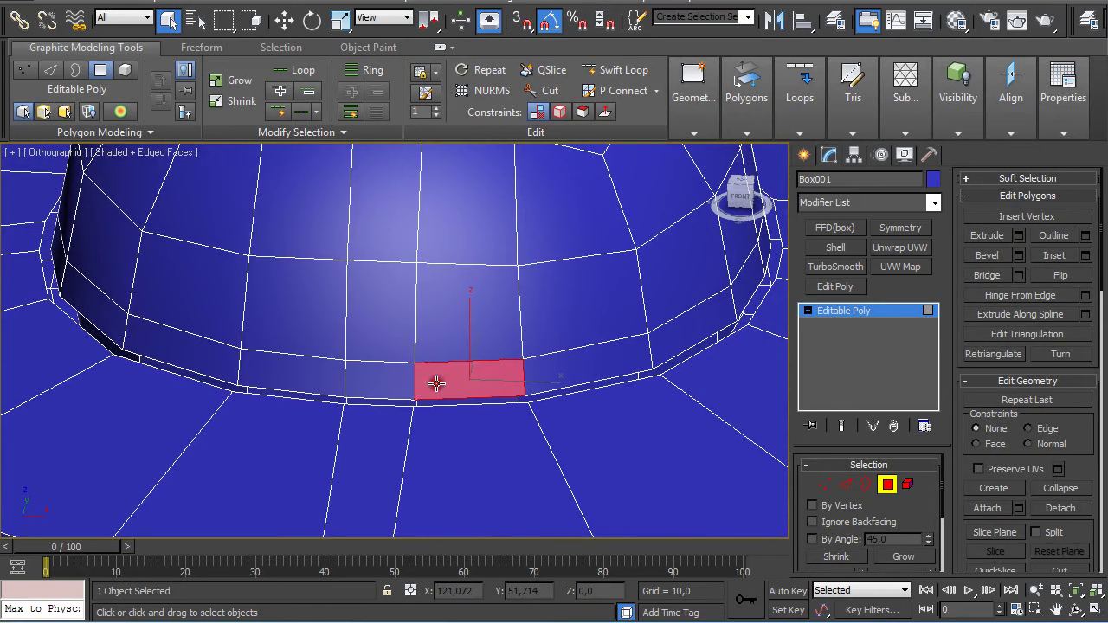
shift+click(390, 376)
mouse_move(388, 375)
alt+middle_down()
mouse_move(388, 396)
mouse_move(398, 357)
alt+middle_up()
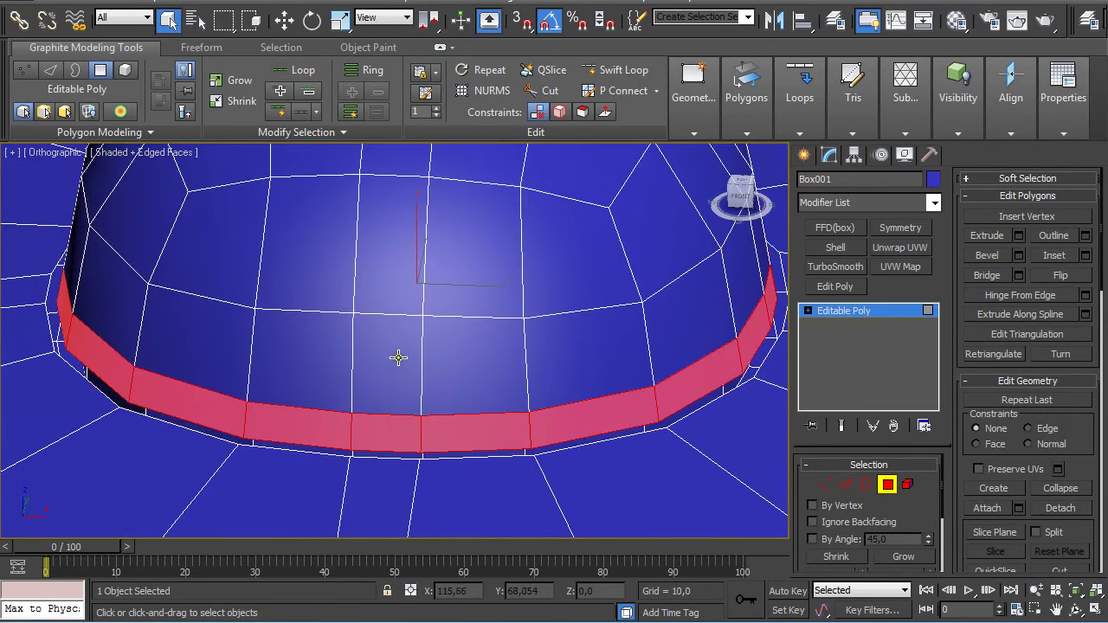
ctrl+click(389, 351)
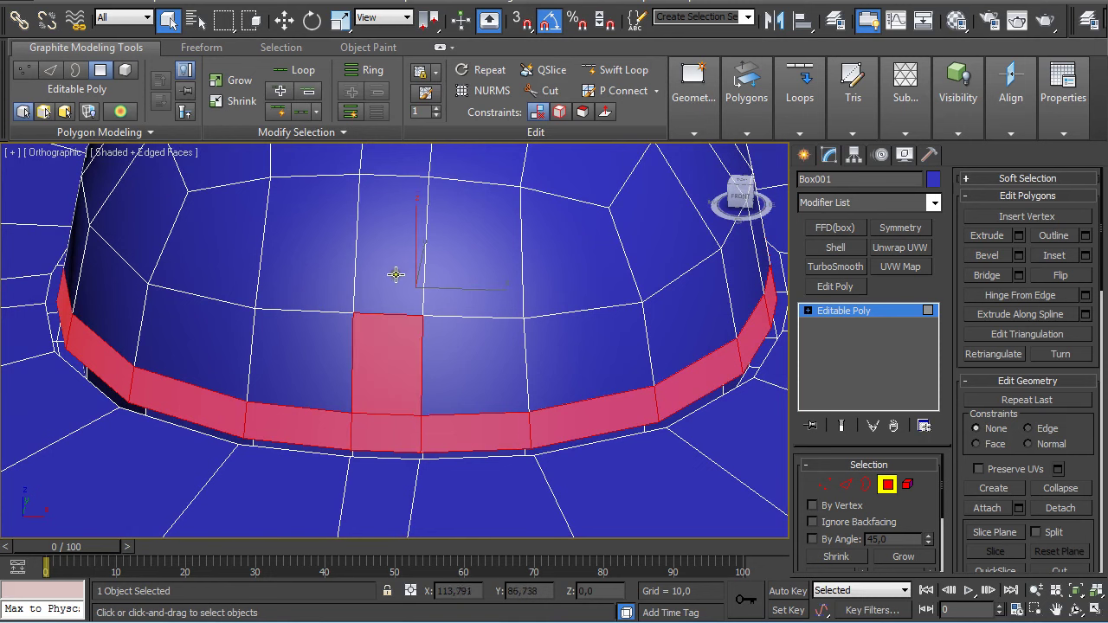
alt+middle_drag(395, 274, 407, 432)
shift+click(404, 392)
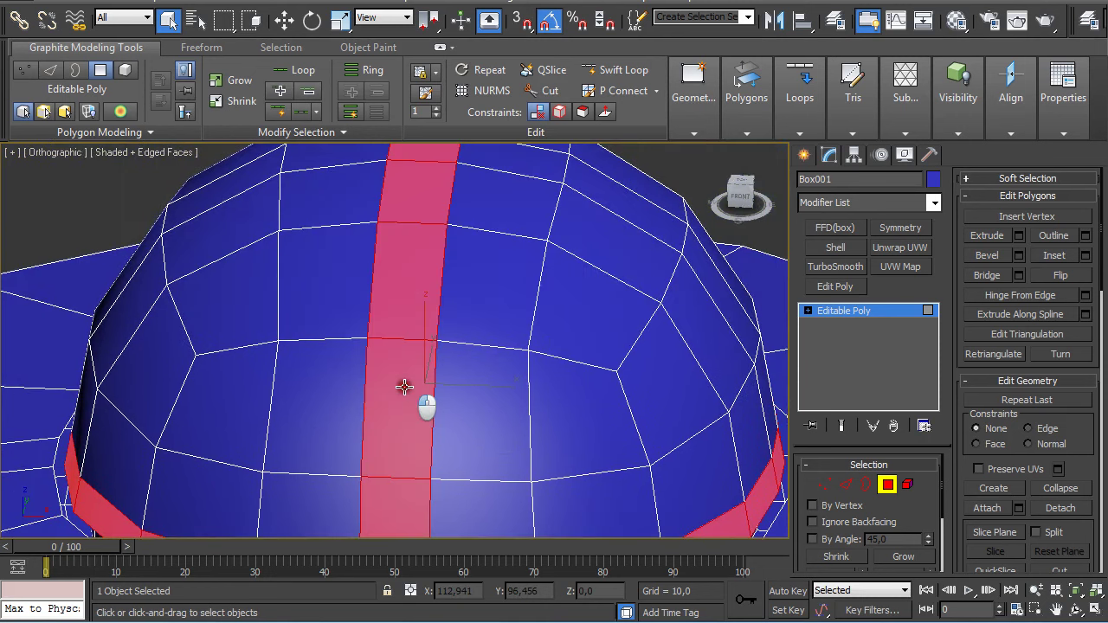
alt+middle_drag(388, 388, 305, 478)
ctrl+click(394, 419)
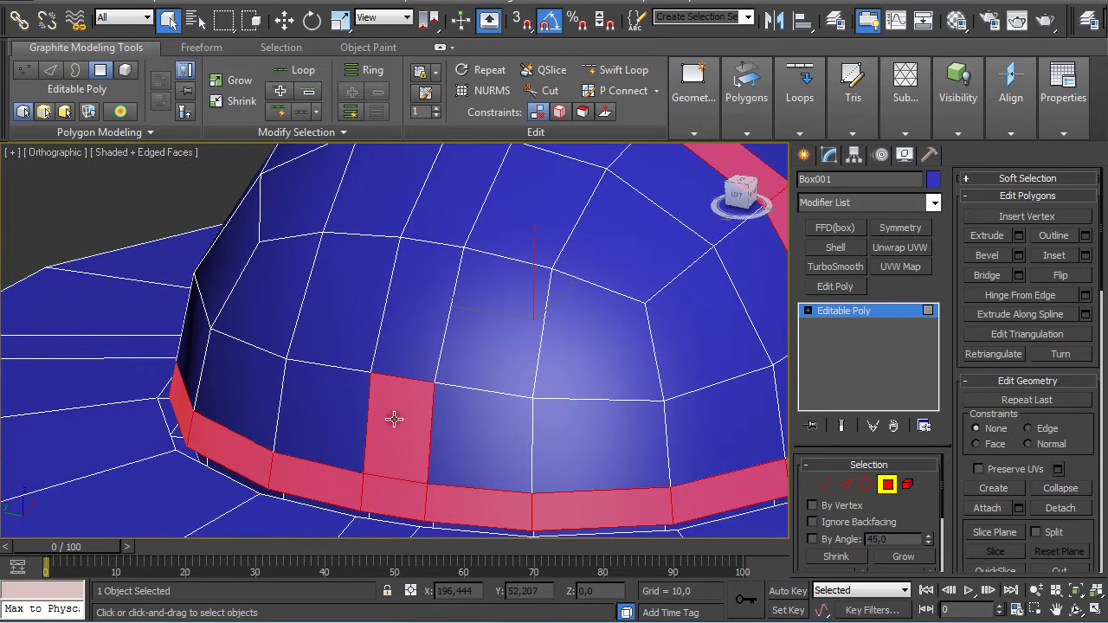
shift+click(416, 324)
- Extrude the selected base ring and crossing bands with a height of 1.0
scroll(416, 324, down, 2)
alt+middle_drag(425, 334, 350, 326)
middle_drag(350, 326, 570, 390)
middle_drag(464, 245, 591, 248)
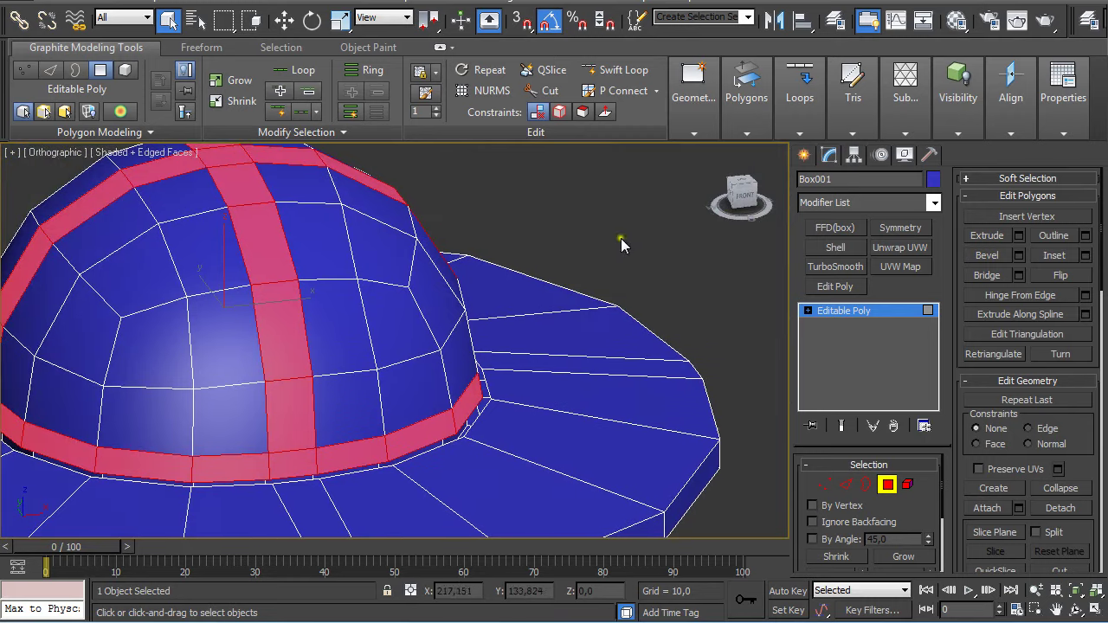
mouse_move(730, 135)
click(666, 156)
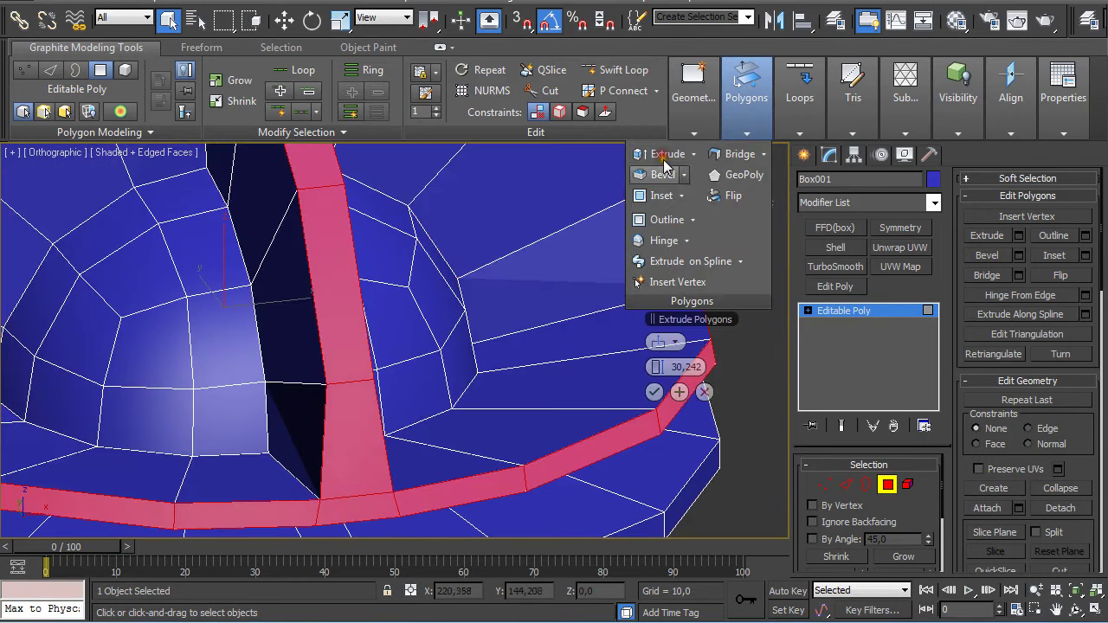
text(1)
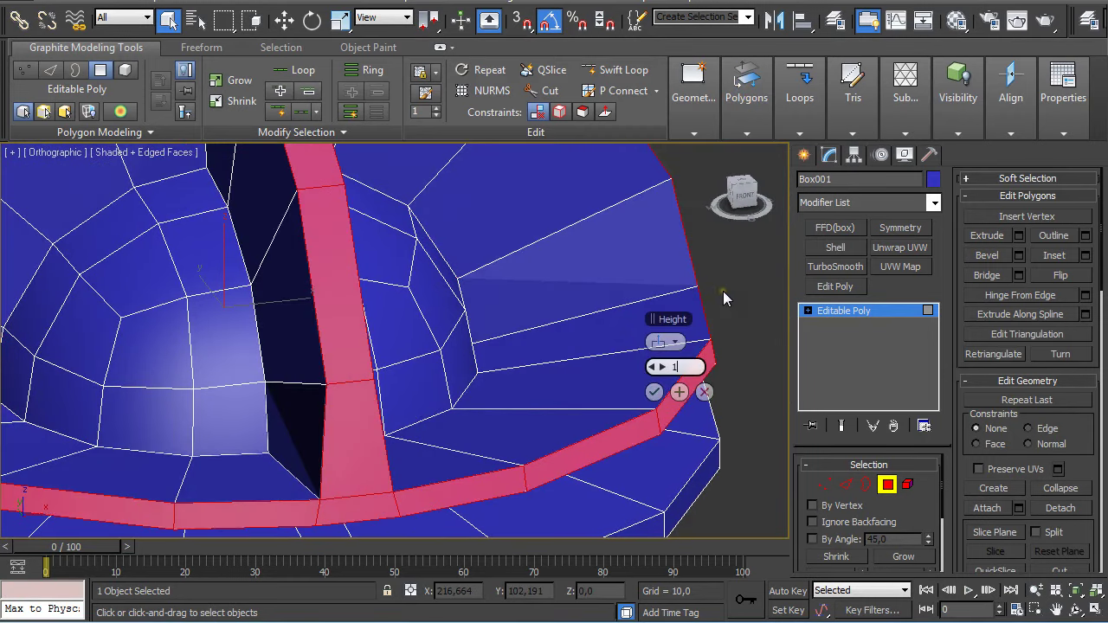
key(Return)
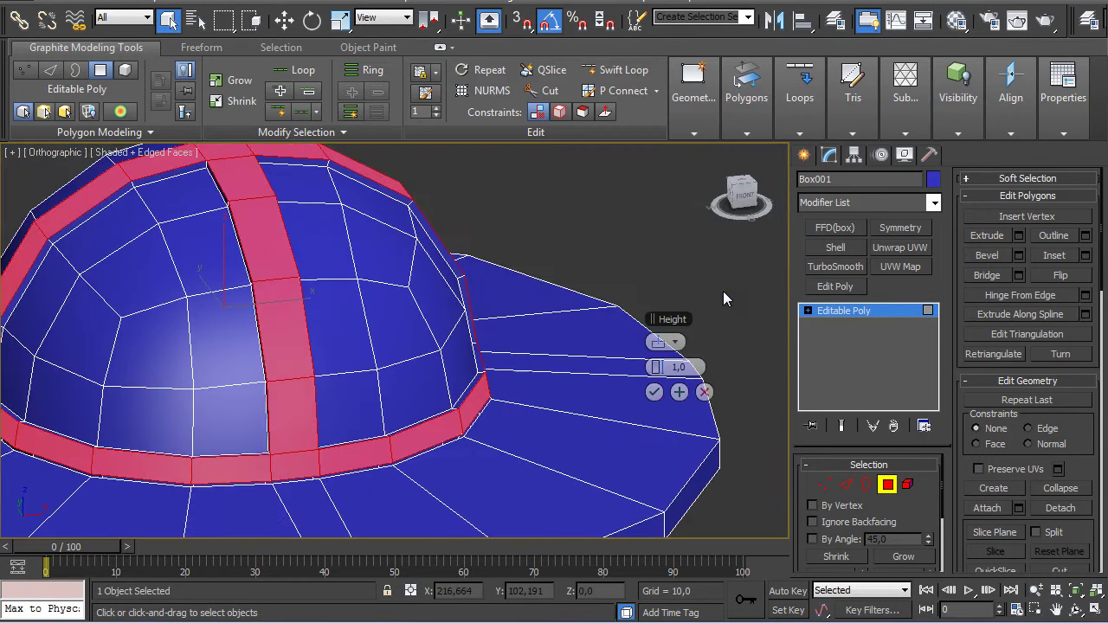
click(655, 393)
- Isolate the downward-facing ring of polygons beneath the extruded base band from the Front view and delete it
key(f)
key(z)
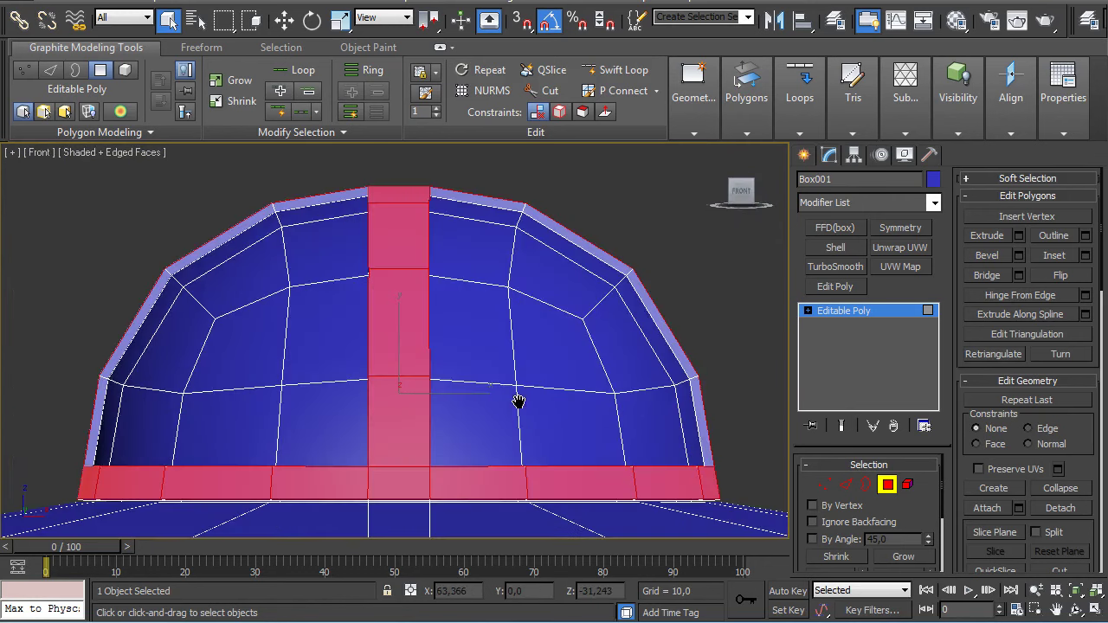
scroll(510, 364, down, 3)
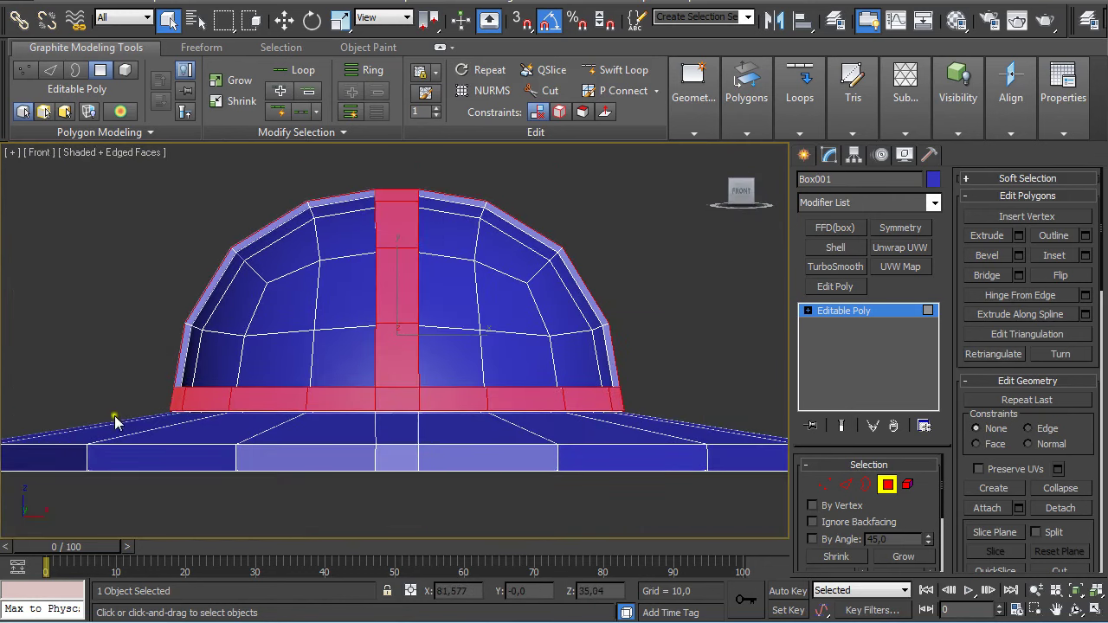
click(679, 428)
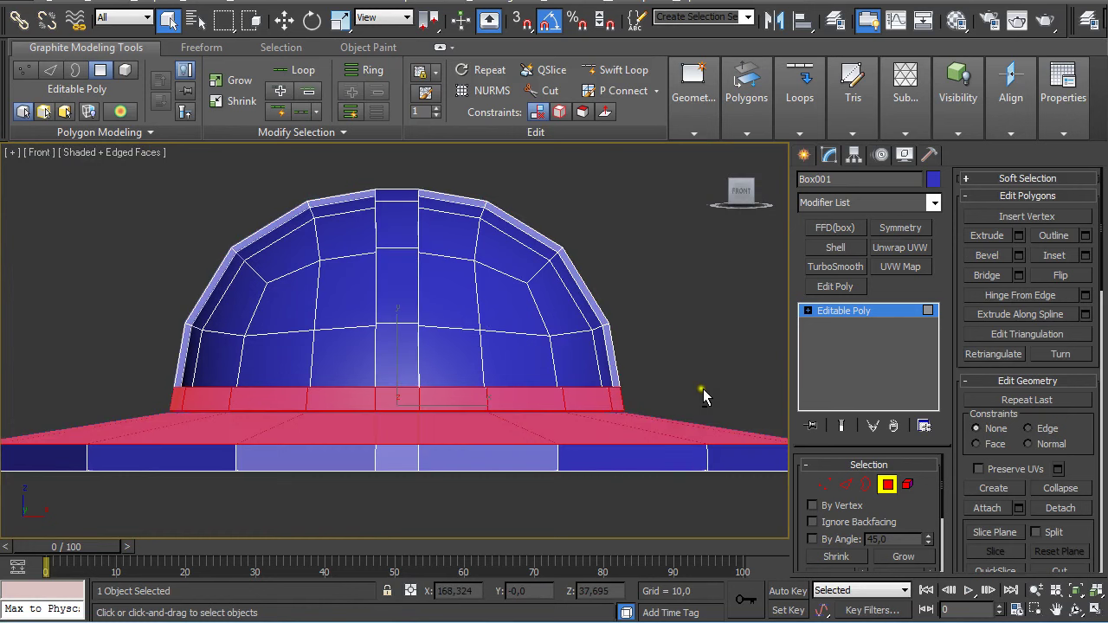
alt+drag(723, 404, 31, 440)
click(650, 403)
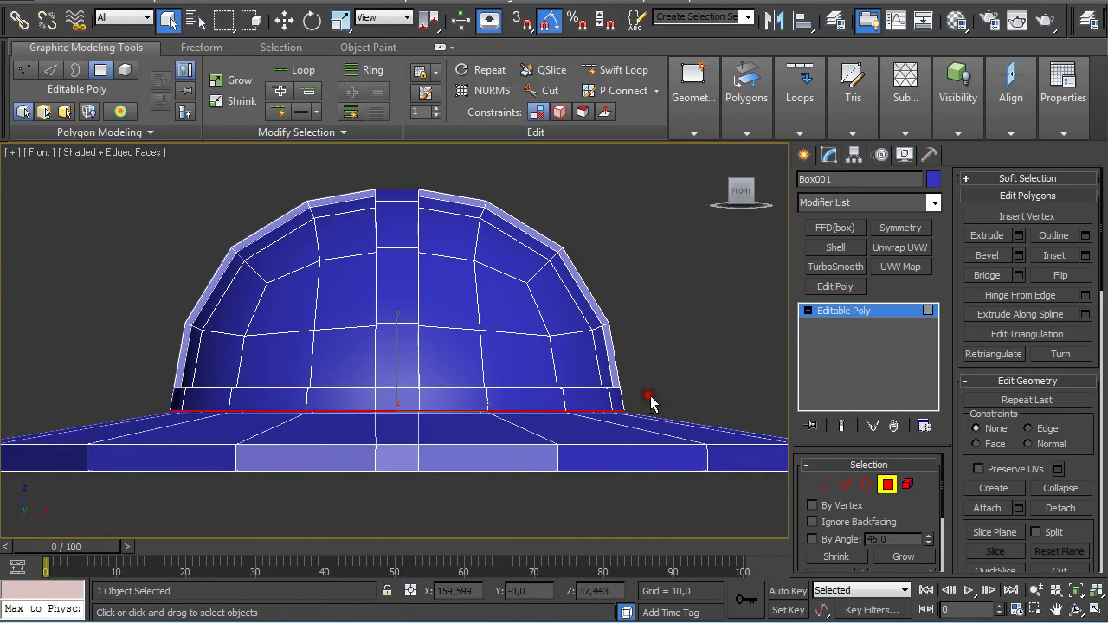
key(alt+x)
alt+middle_drag(648, 401, 537, 327)
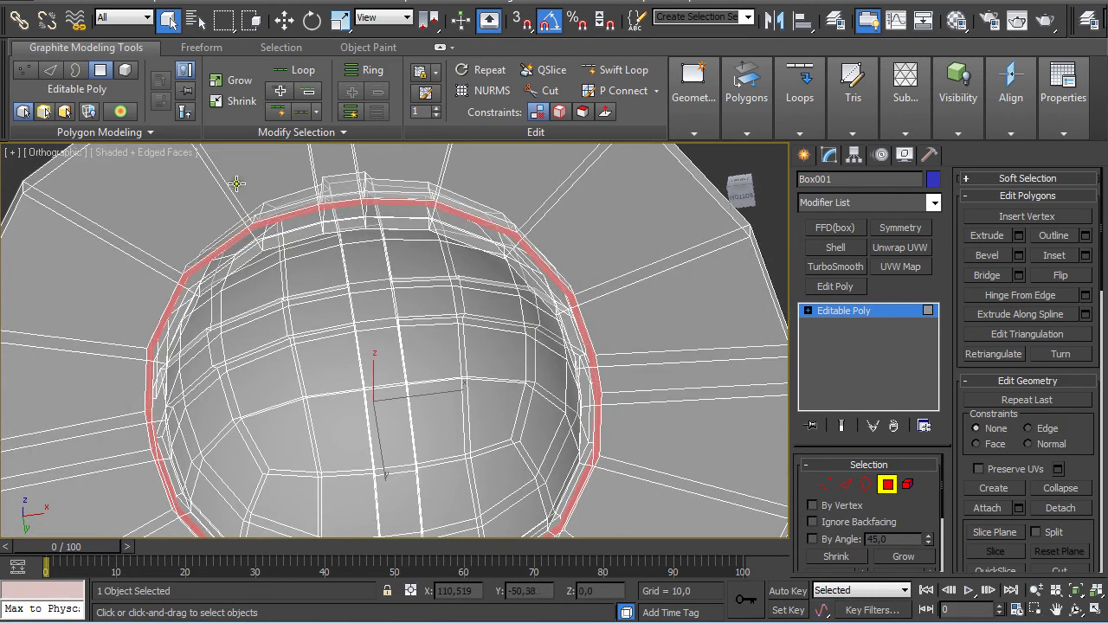
alt+middle_drag(262, 196, 320, 471)
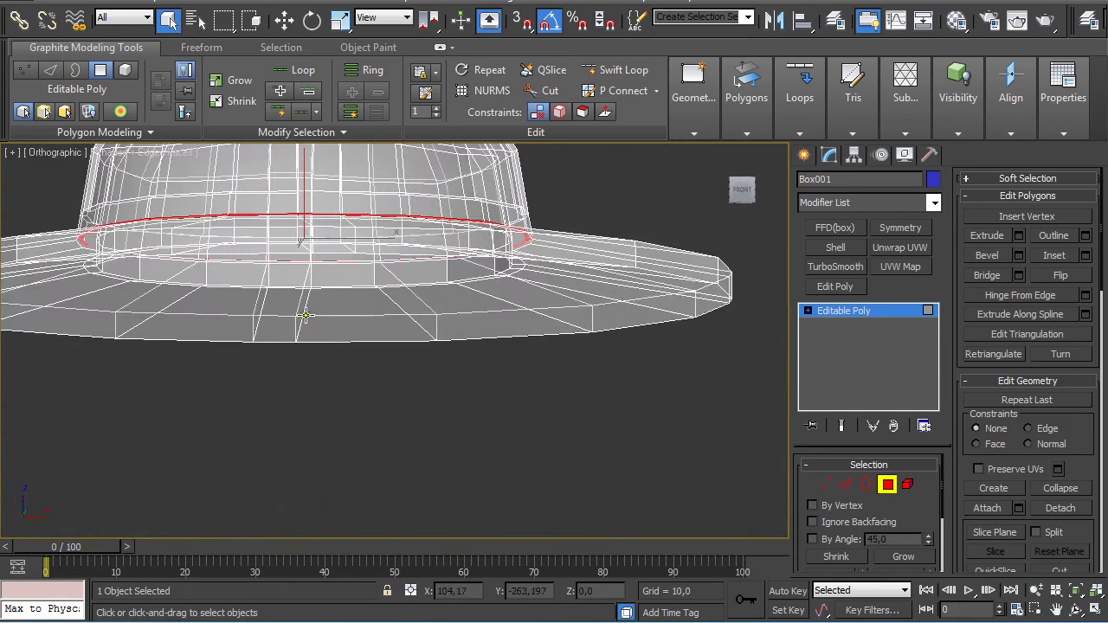
middle_drag(315, 214, 422, 538)
scroll(459, 333, up, 4)
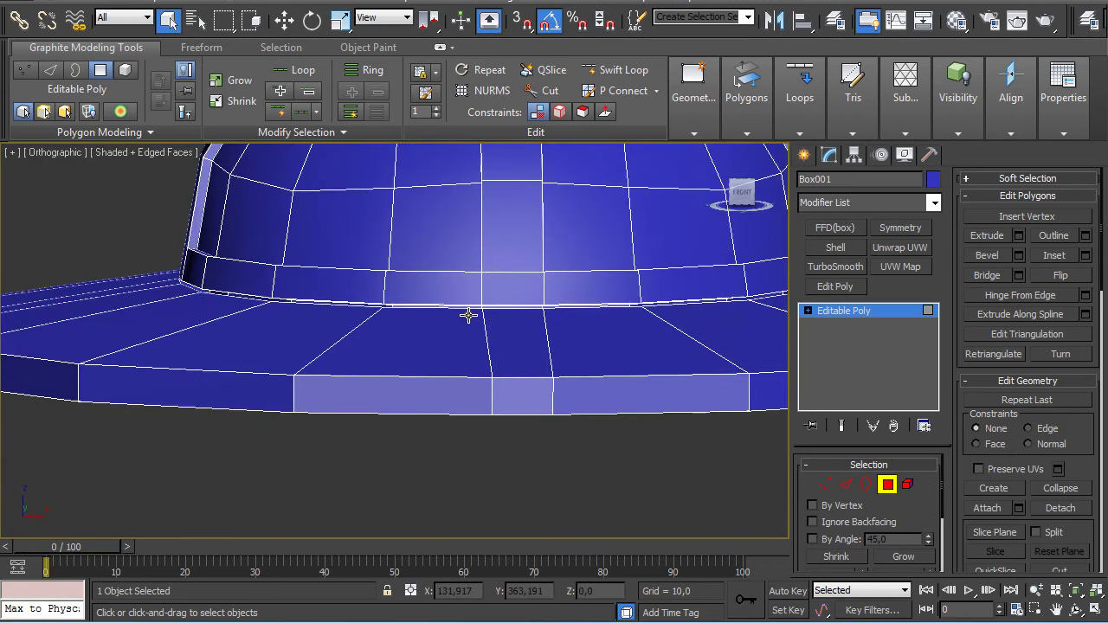
- Switch to the Perspective view and select both open borders between the base band and the brim
middle_drag(467, 315, 400, 397)
scroll(406, 396, up, 3)
key(2)
key(3)
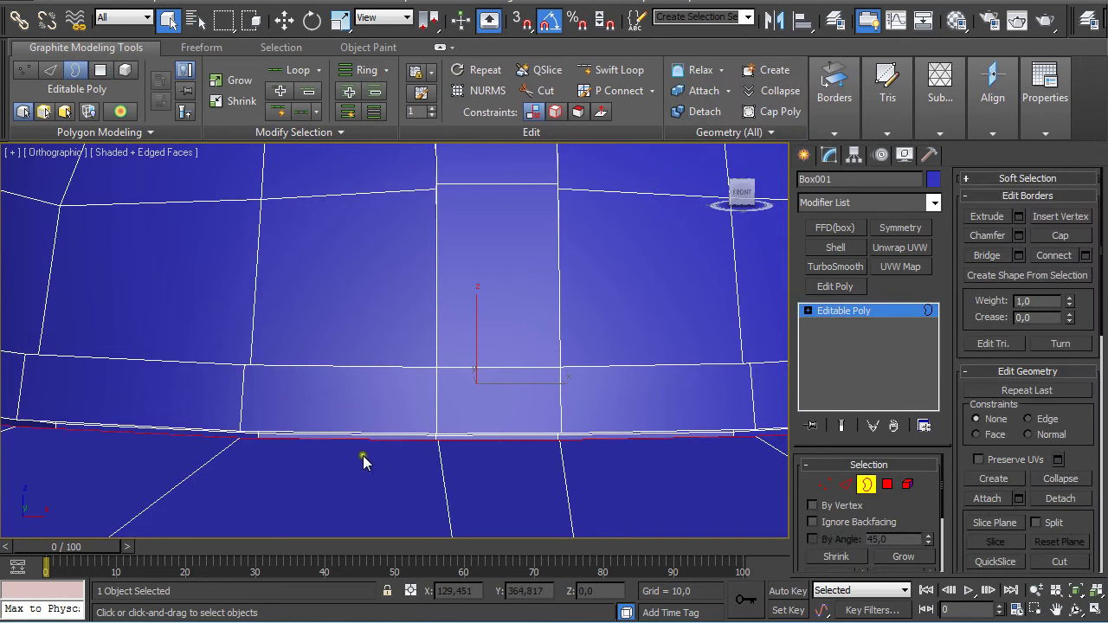
scroll(348, 449, down, 5)
key(p)
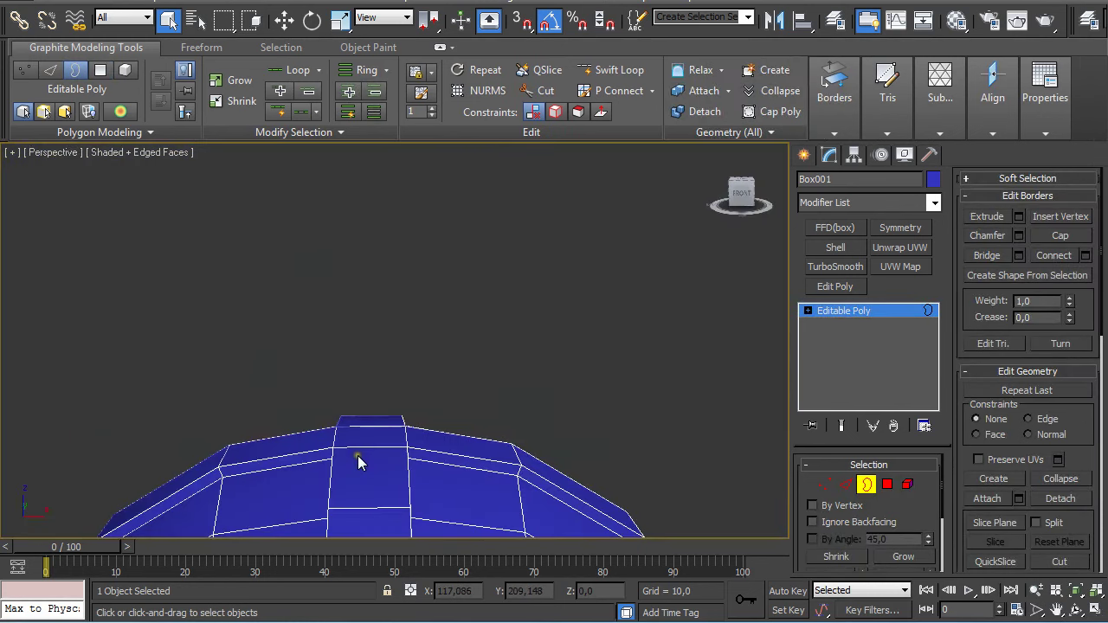
middle_drag(357, 455, 401, 388)
middle_drag(398, 431, 438, 316)
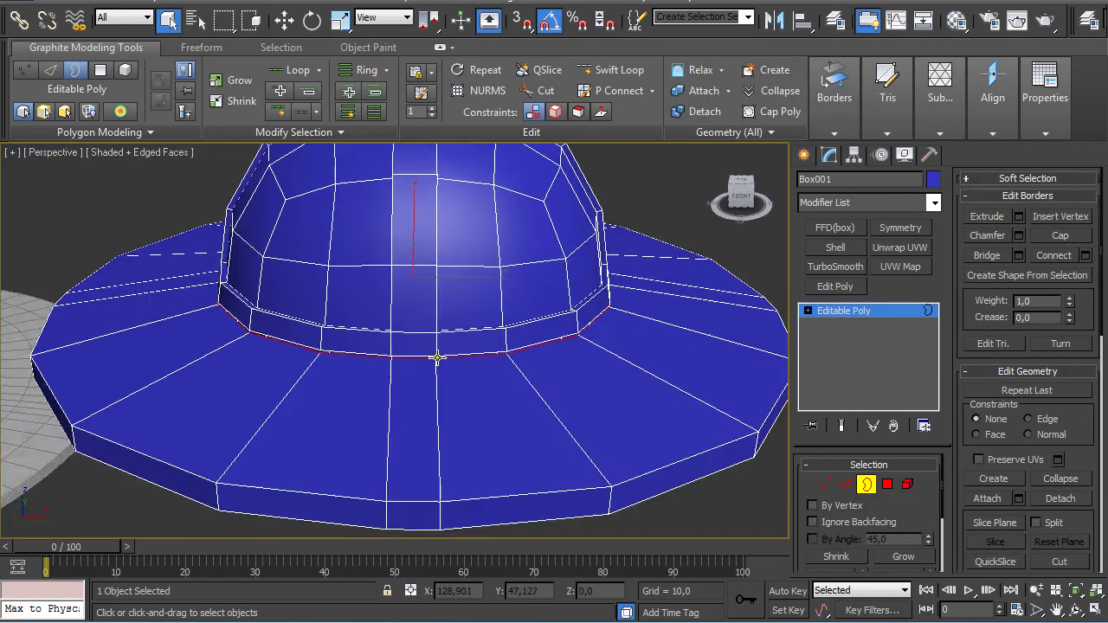
scroll(438, 358, up, 3)
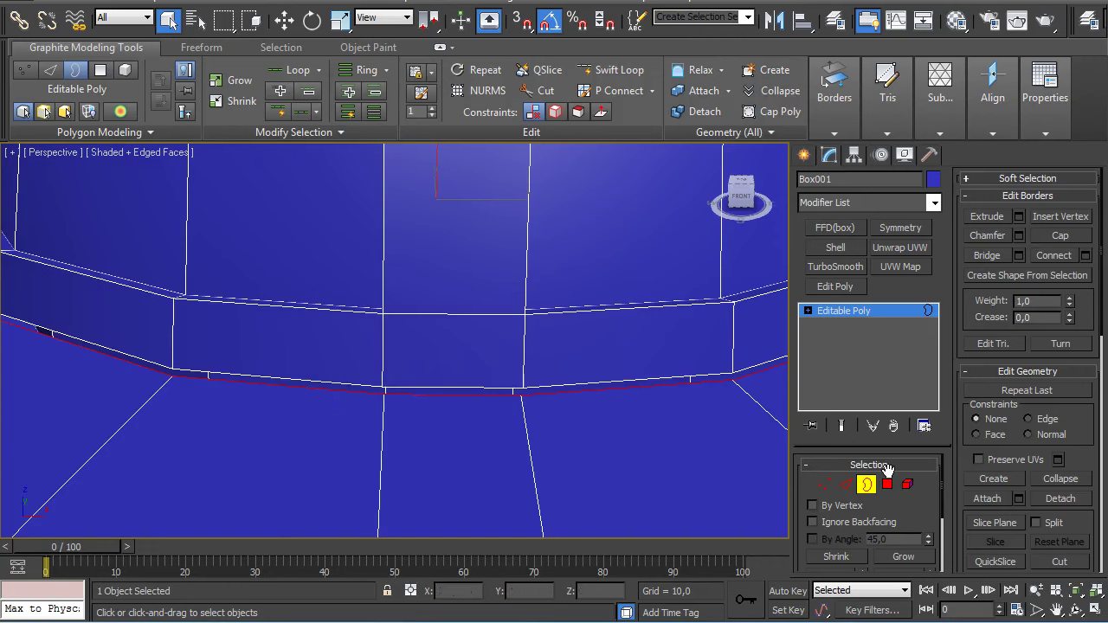
click(342, 381)
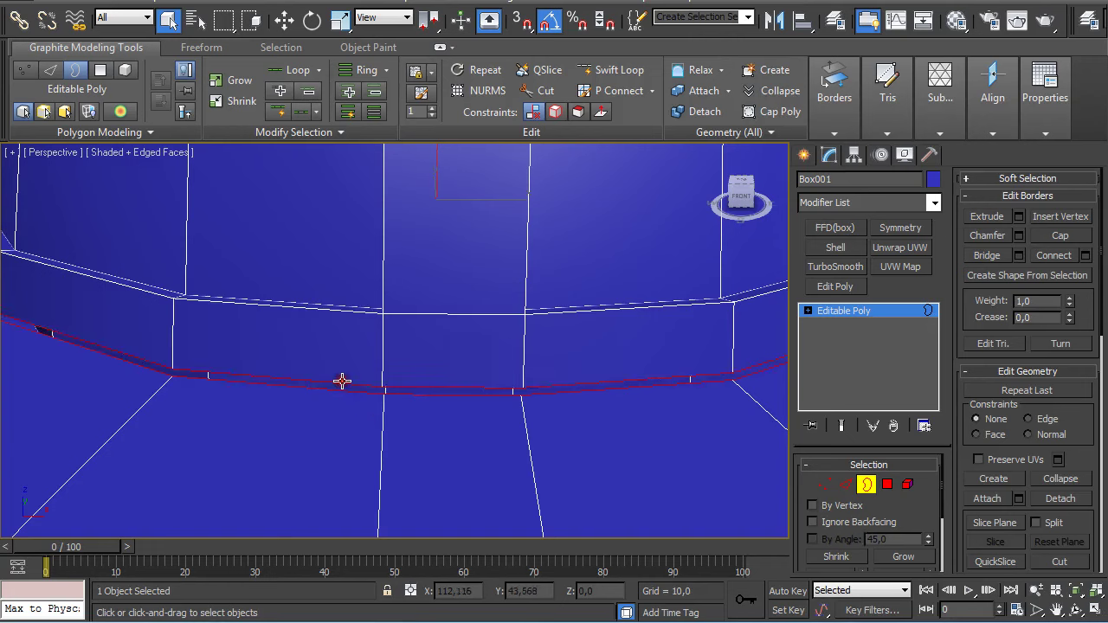
scroll(313, 346, down, 4)
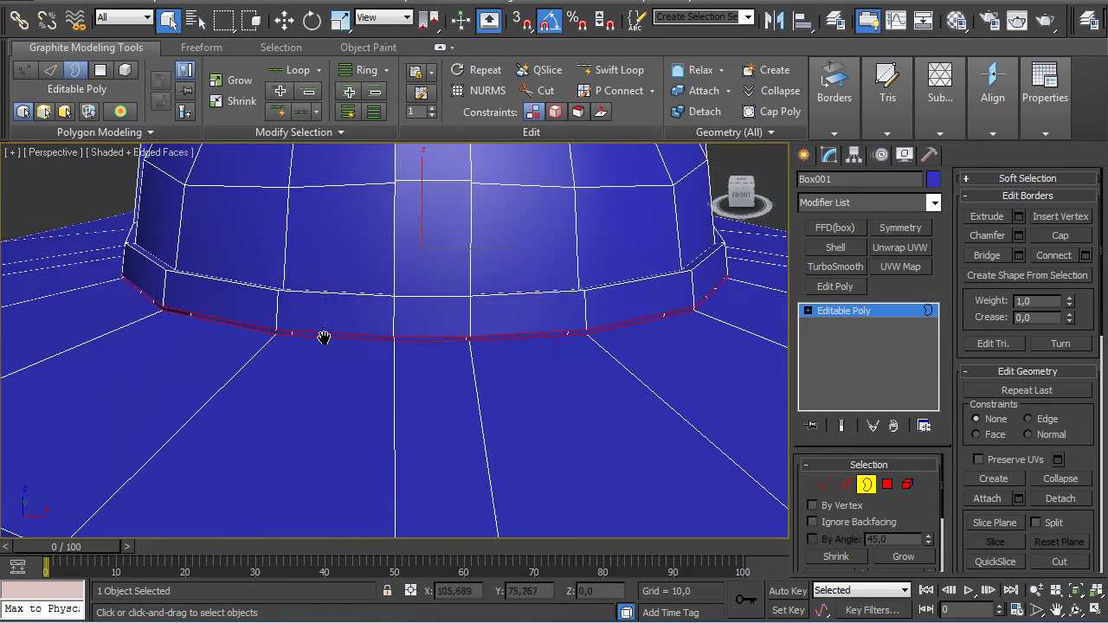
- Convert the border selection to vertices and weld the base band to the brim with a threshold of 1.021
ctrl+click(825, 485)
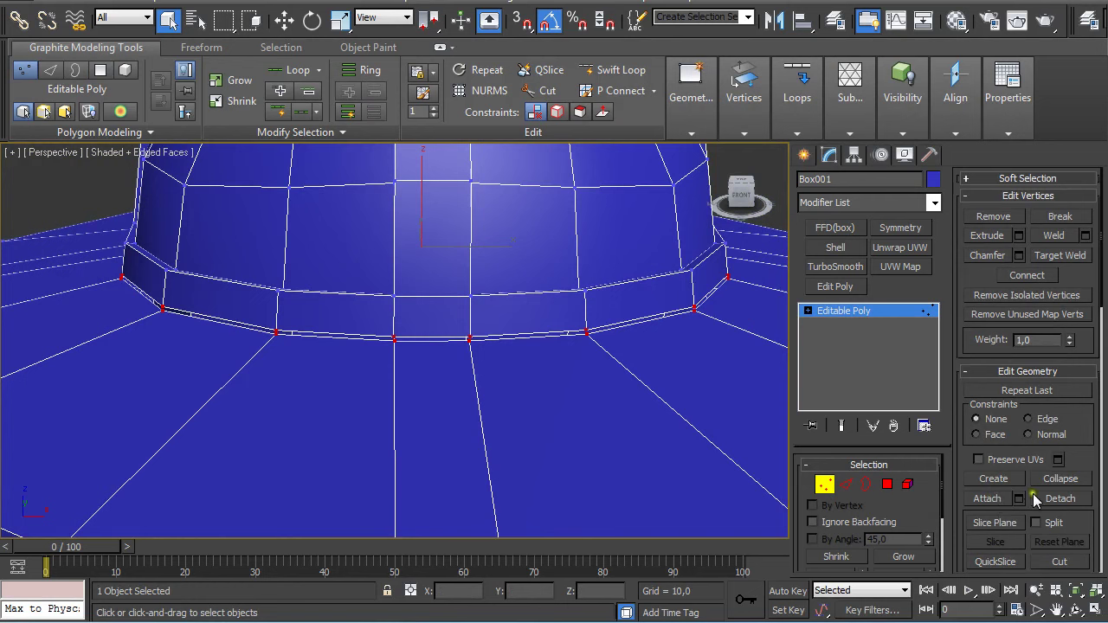
click(1086, 236)
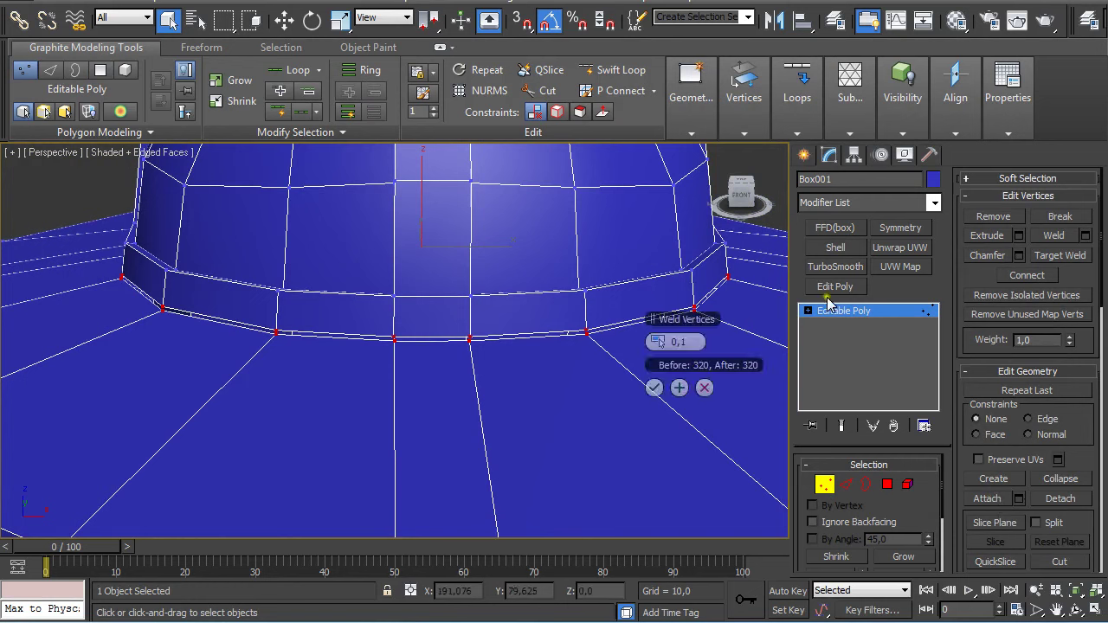
drag(658, 342, 673, 363)
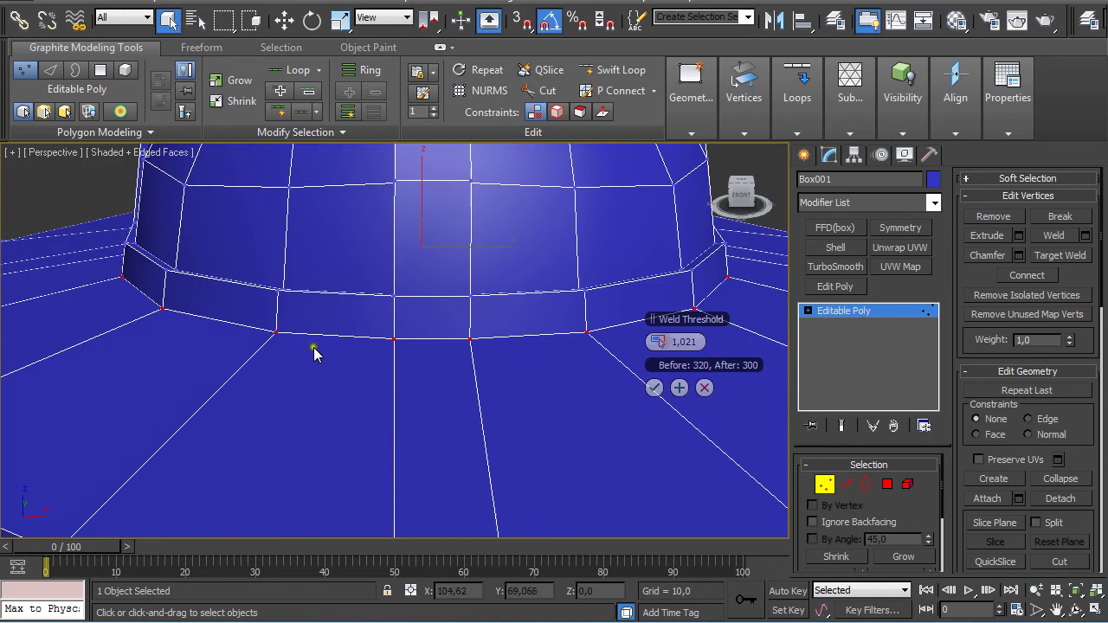
click(653, 389)
- Leave vertex editing and examine the welded dome, bands and brim against the reference helmet
scroll(546, 356, down, 5)
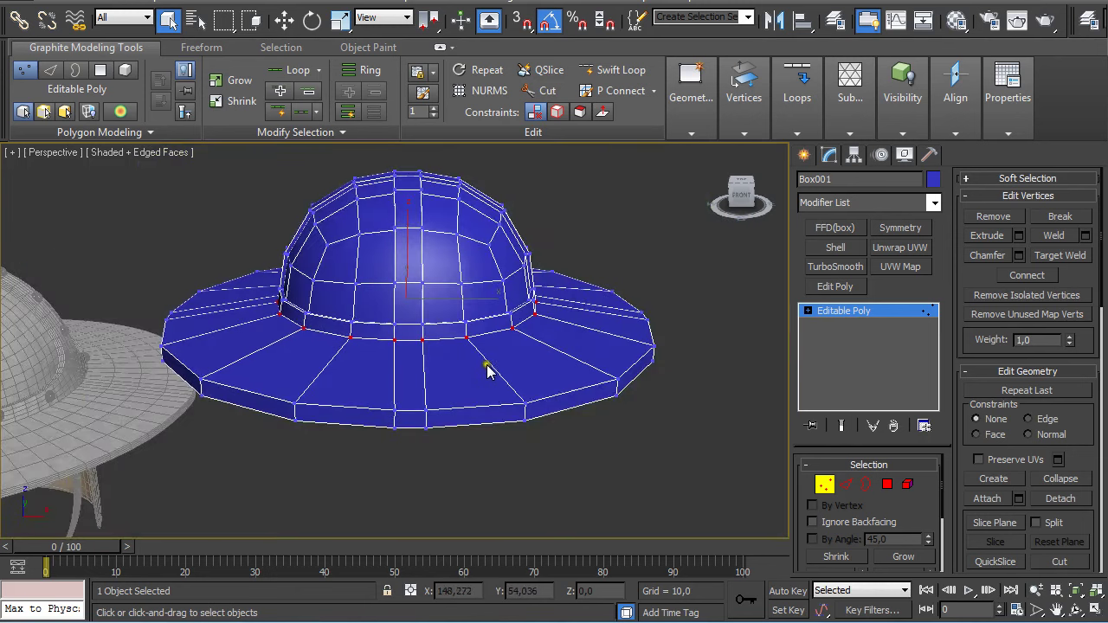
alt+middle_drag(488, 371, 477, 341)
scroll(438, 311, down, 4)
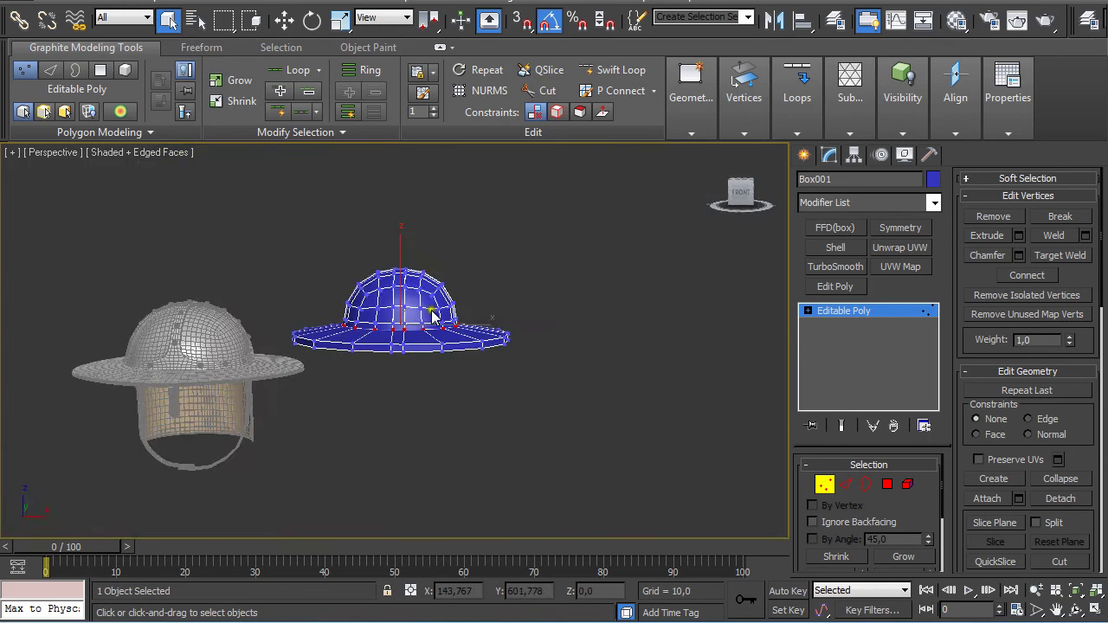
scroll(431, 311, up, 4)
alt+middle_drag(401, 310, 404, 313)
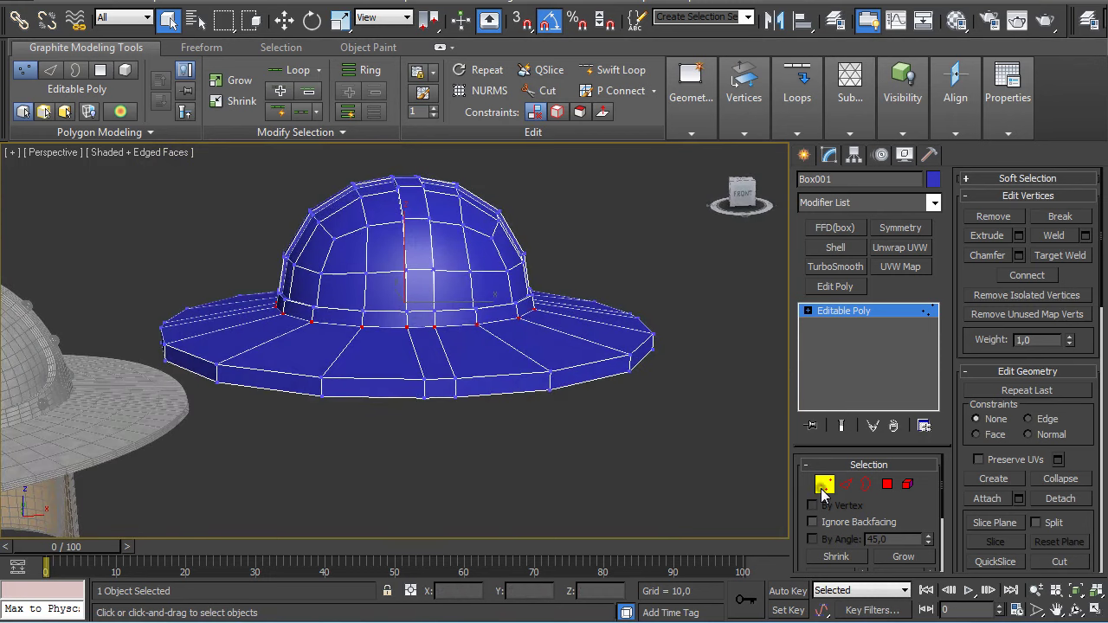
click(822, 486)
scroll(464, 368, up, 3)
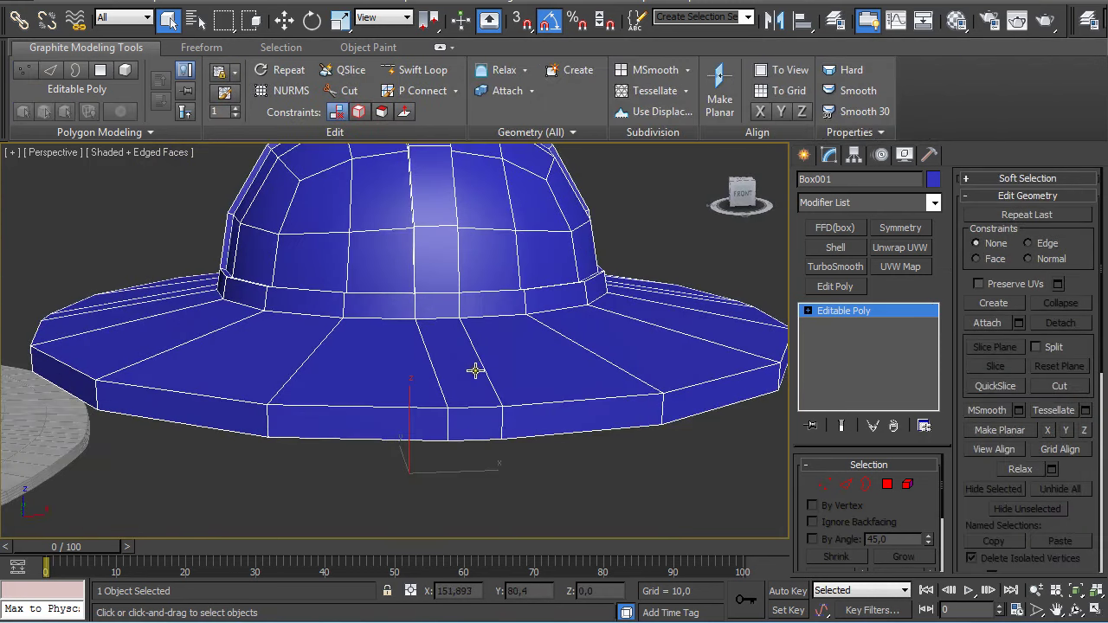
alt+middle_drag(474, 370, 502, 371)
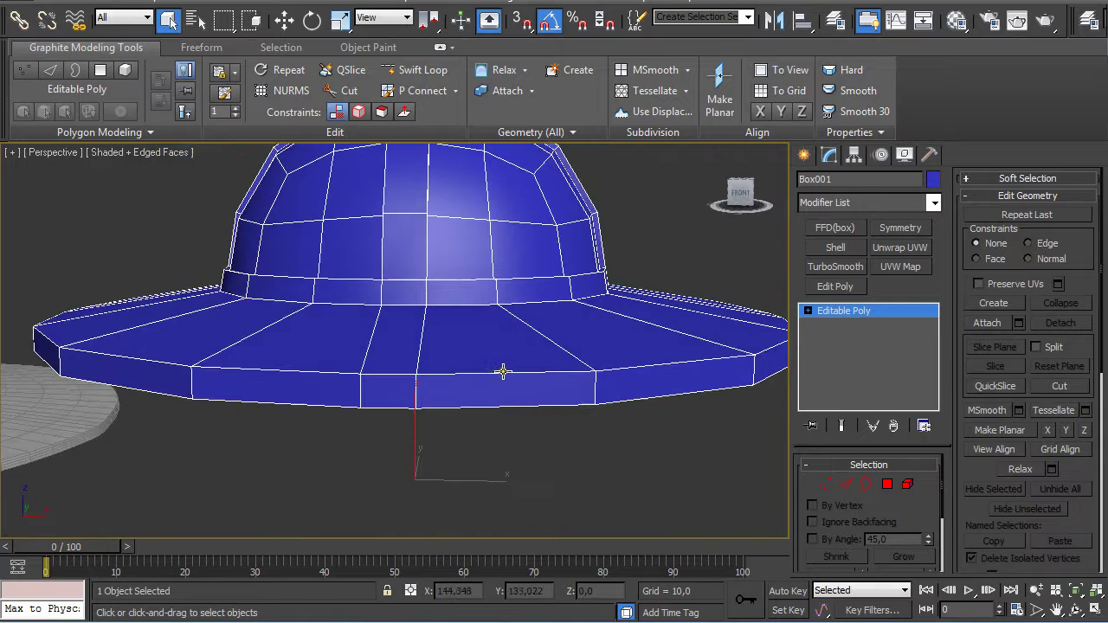
scroll(435, 326, down, 3)
middle_drag(435, 326, 545, 416)
middle_drag(242, 423, 386, 356)
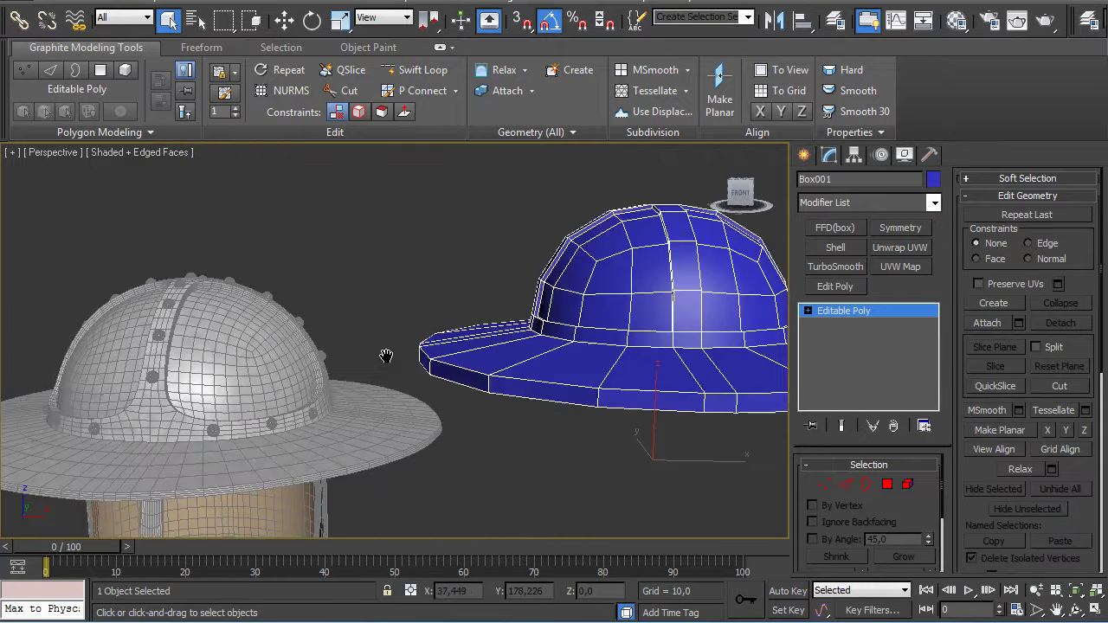
- Apply a TurboSmooth modifier to the blue helmet
scroll(395, 355, down, 4)
scroll(395, 355, up, 4)
middle_drag(647, 336, 420, 371)
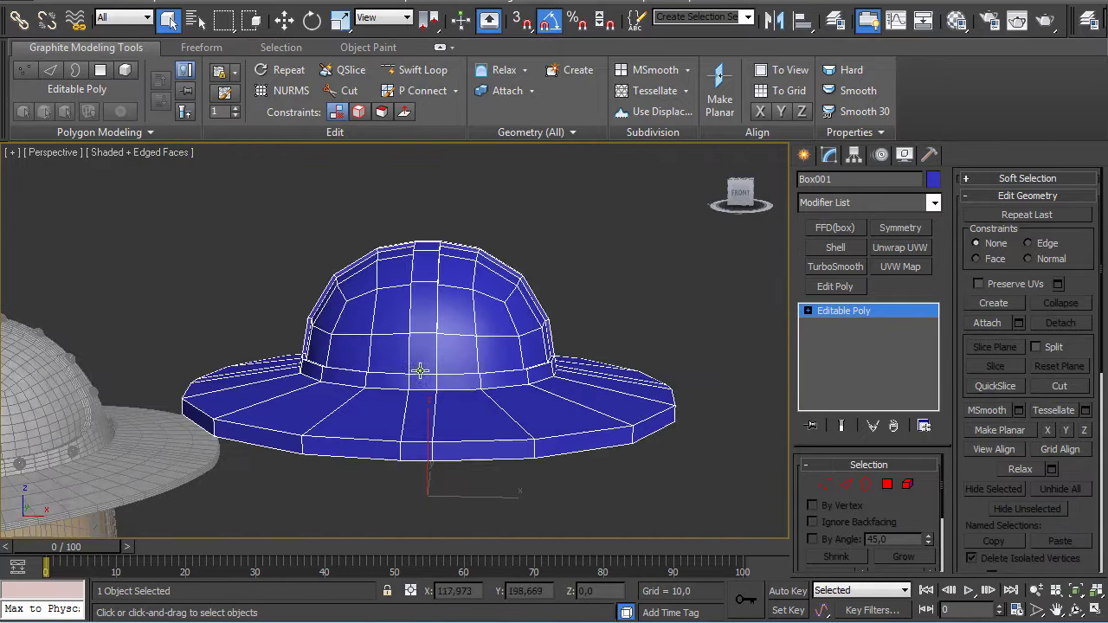
click(818, 266)
- Deselect the helmet, hide the edged-faces overlay and compare the smoothed bands and brim with the reference helmet
click(680, 297)
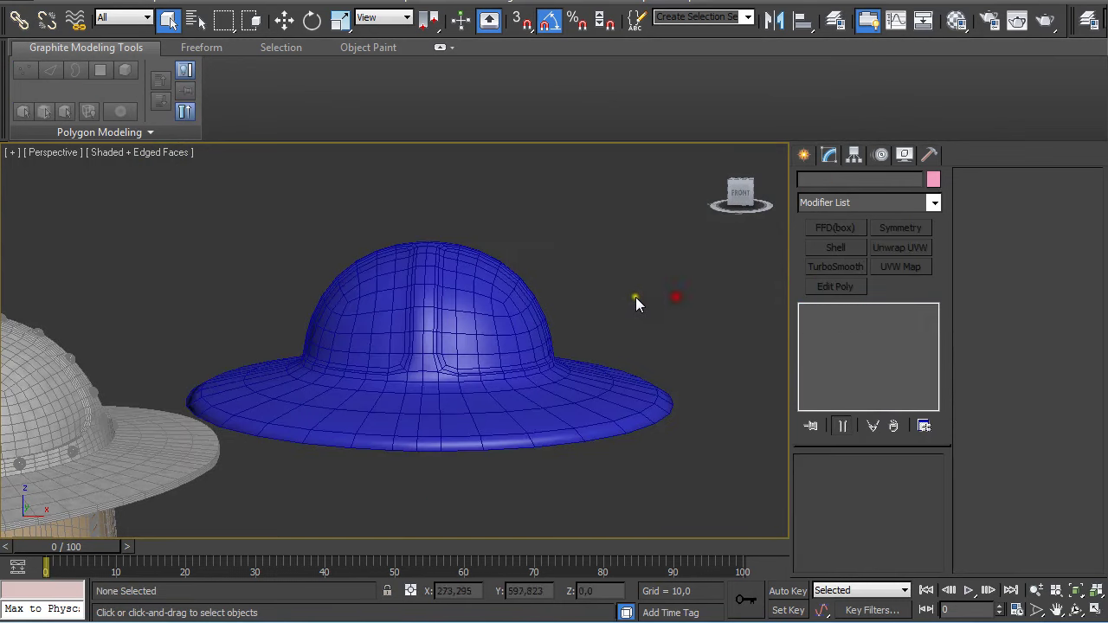
key(F4)
alt+middle_drag(535, 300, 240, 364)
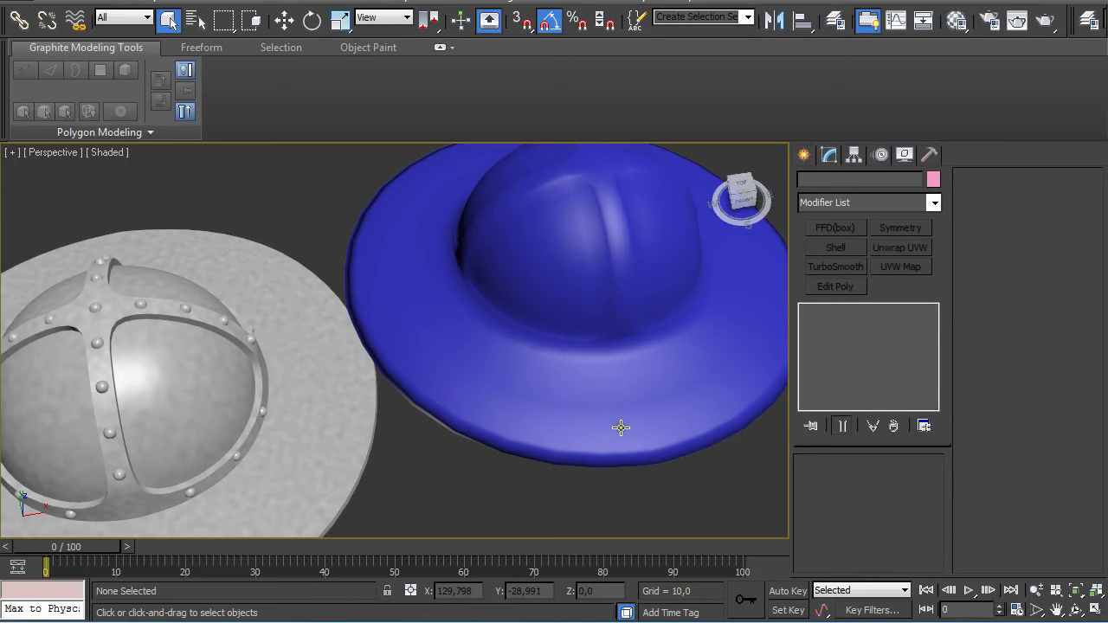
alt+middle_drag(621, 428, 572, 378)
click(608, 371)
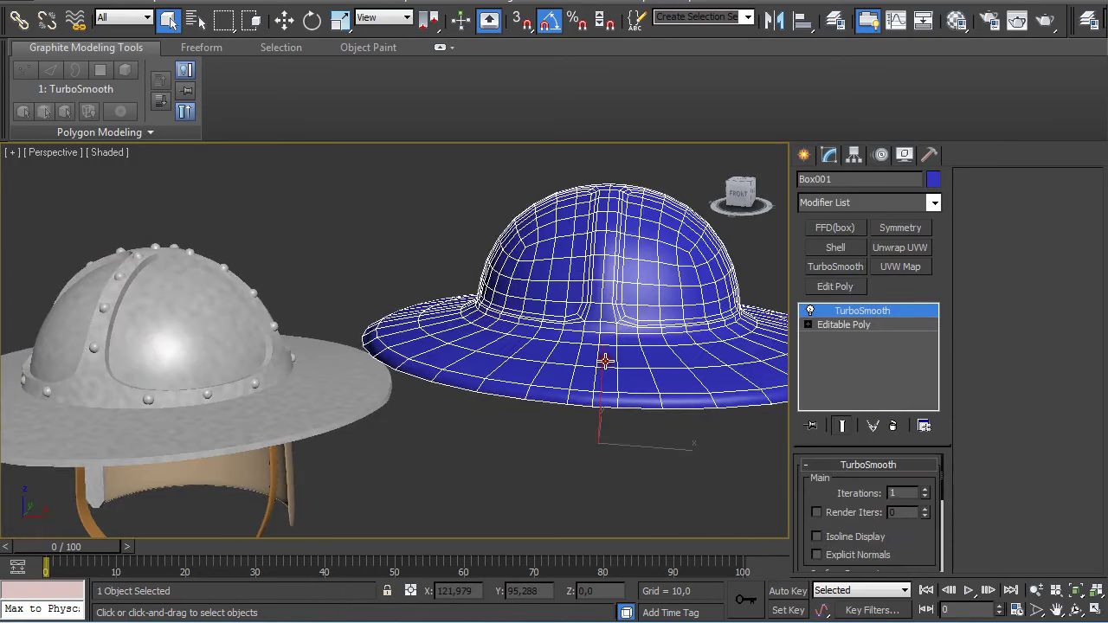
- In the Editable Poly's edge mode, select the upper and lower outer brim loops and the loop joining the base band to the brim
click(840, 324)
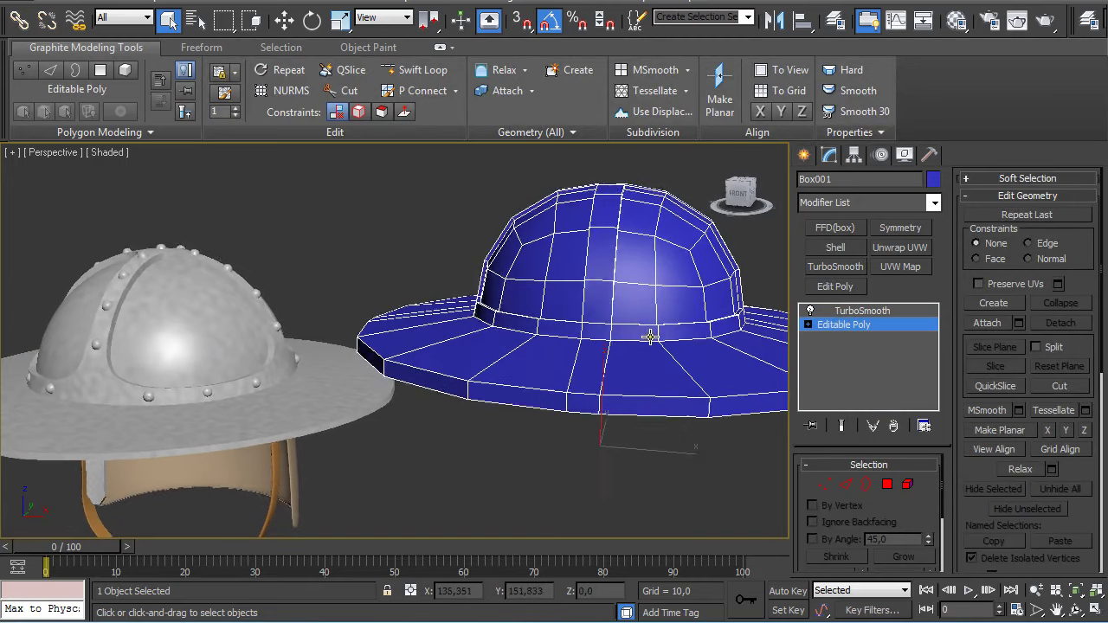
middle_drag(666, 338, 511, 324)
scroll(533, 316, up, 3)
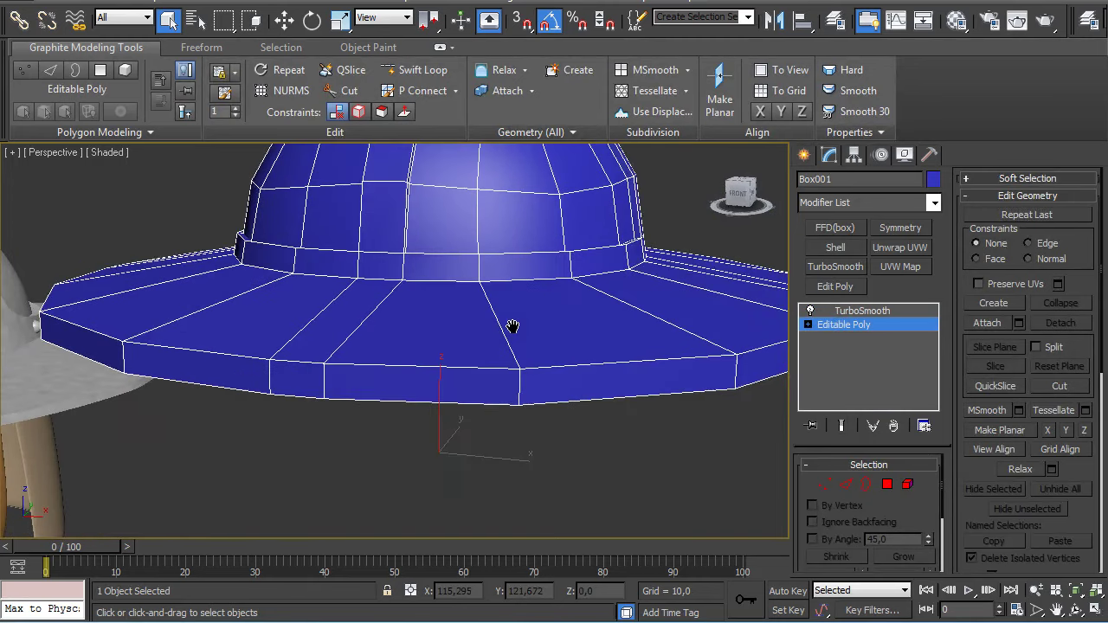
key(2)
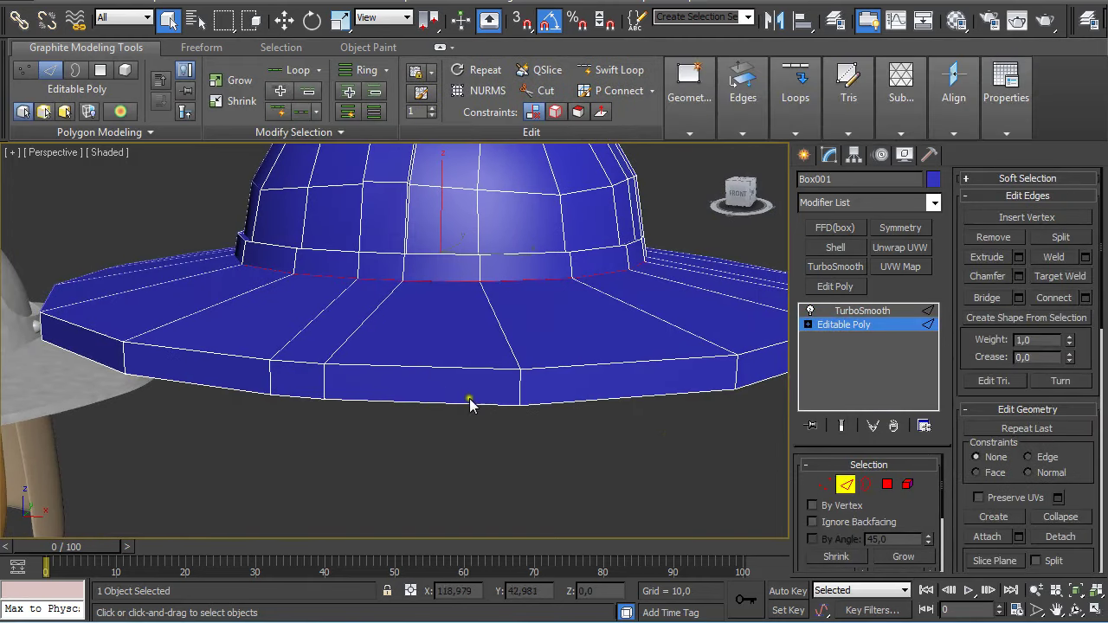
click(412, 365)
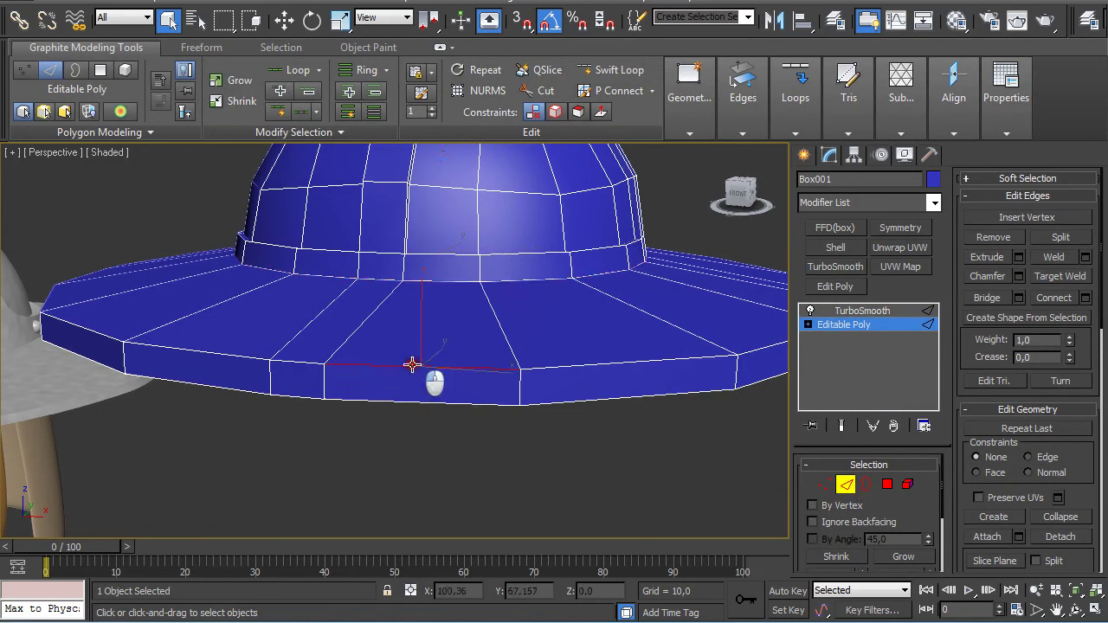
double_click(550, 368)
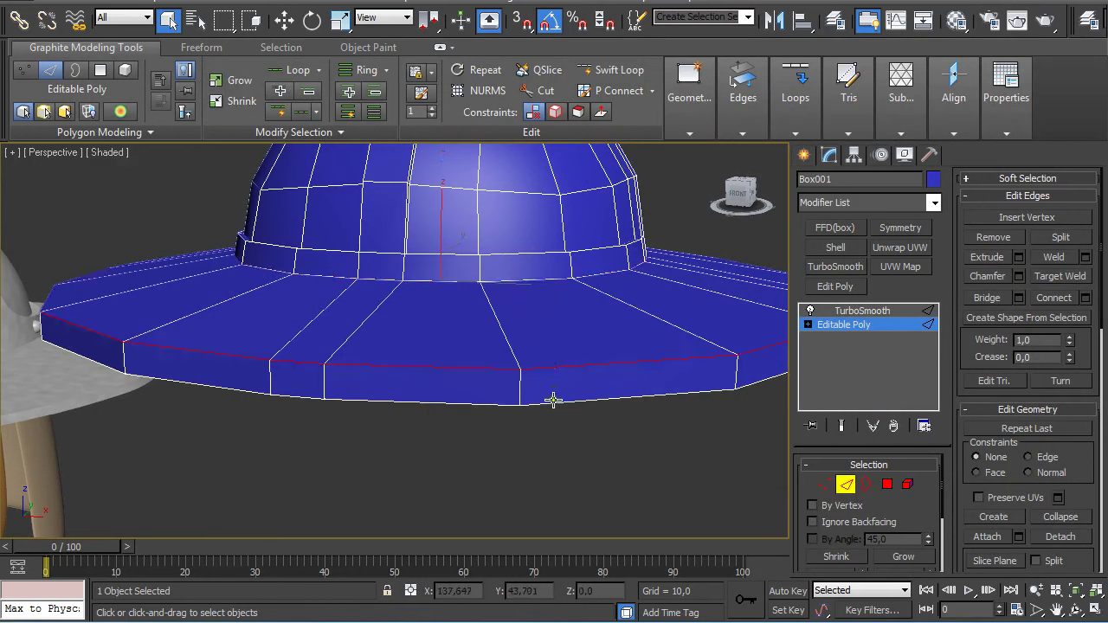
ctrl+double_click(475, 405)
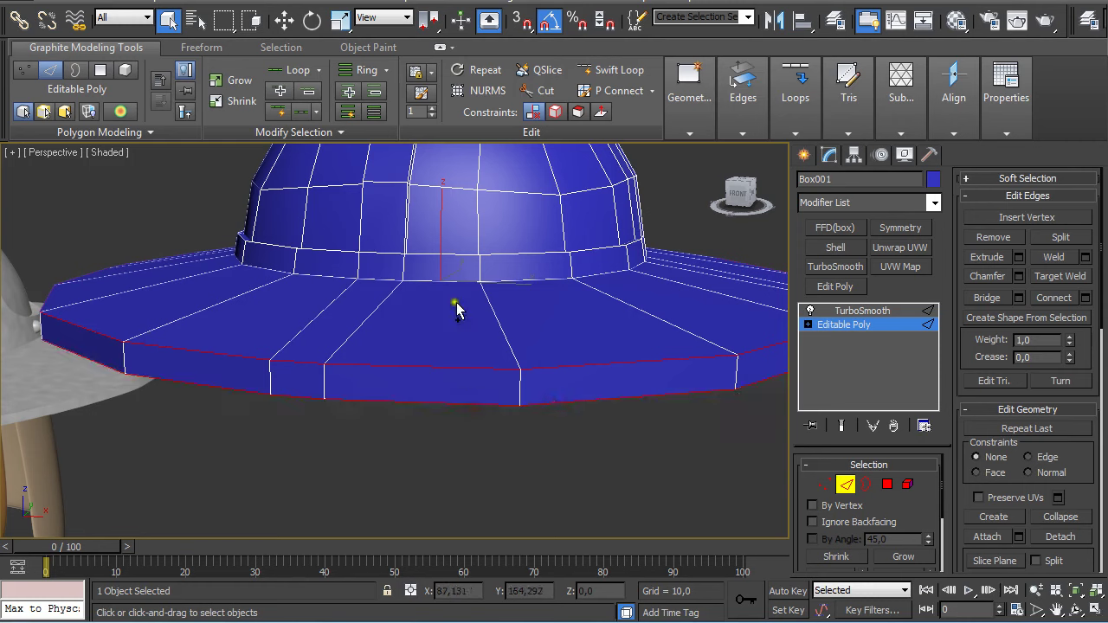
ctrl+double_click(501, 281)
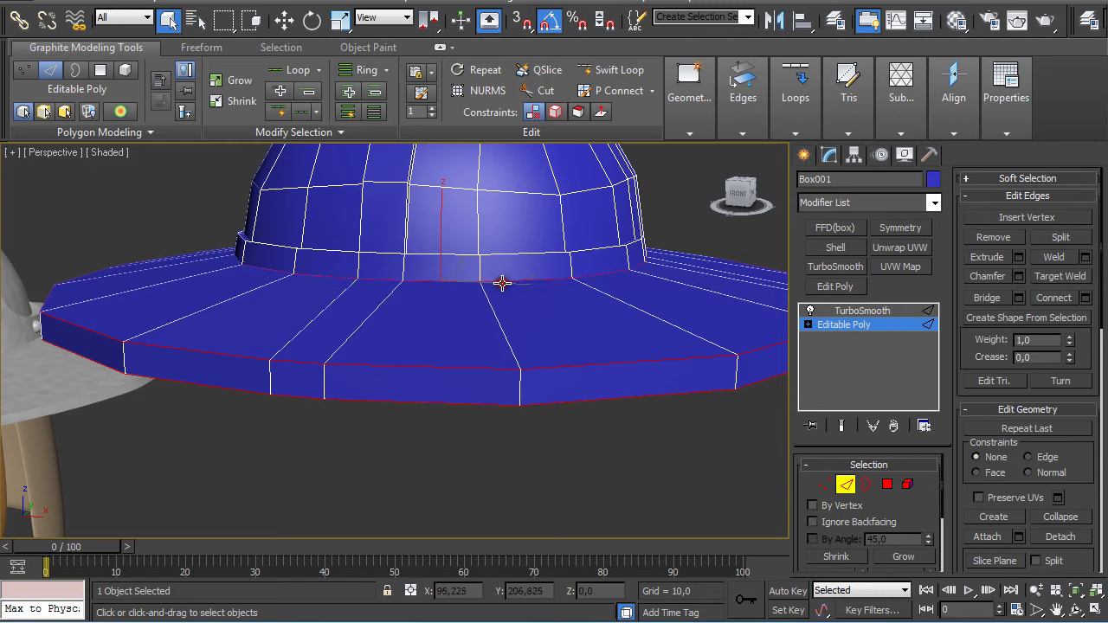
- Add the first recessed dome panel's paired edges along the base band and one crossing band to the edge selection
alt+middle_drag(502, 282, 503, 327)
scroll(520, 365, up, 3)
middle_drag(523, 366, 422, 365)
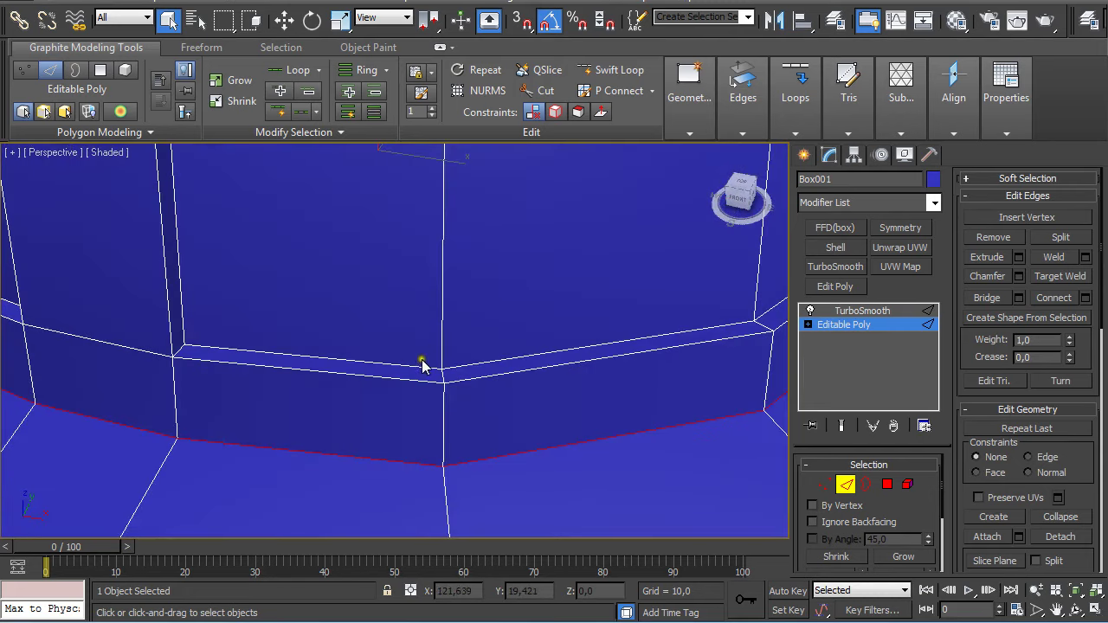
ctrl+click(401, 363)
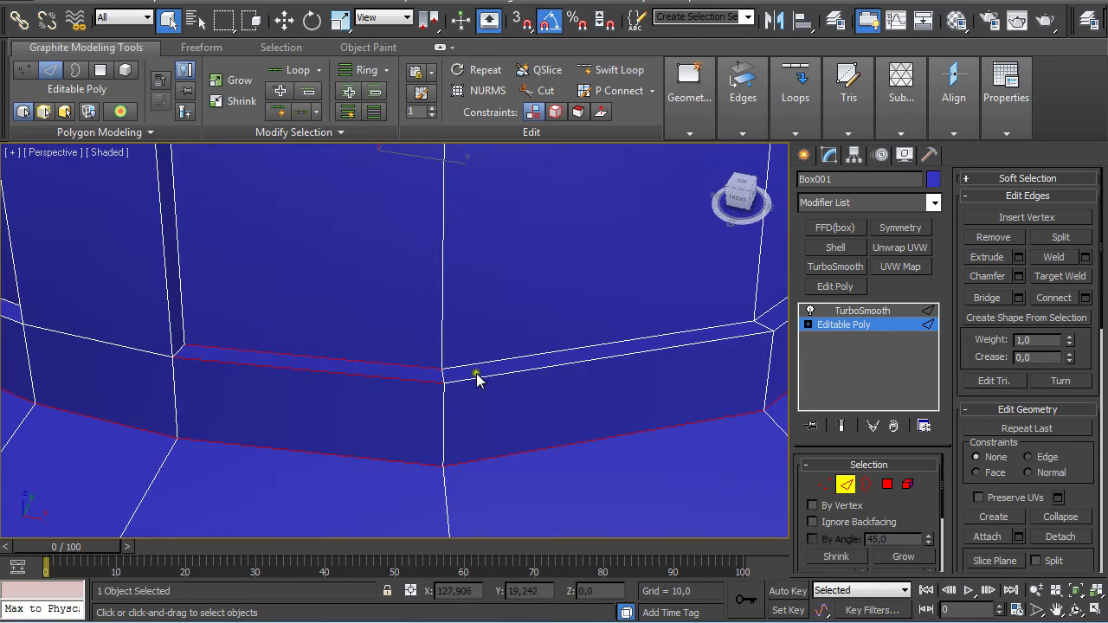
ctrl+click(476, 378)
scroll(472, 363, down, 3)
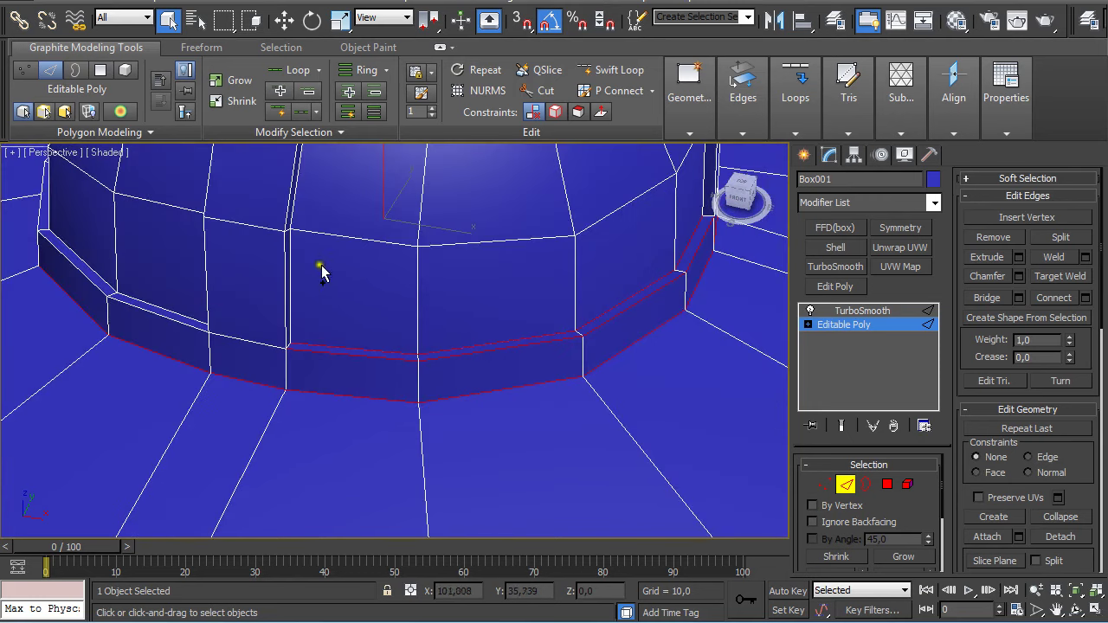
ctrl+click(291, 261)
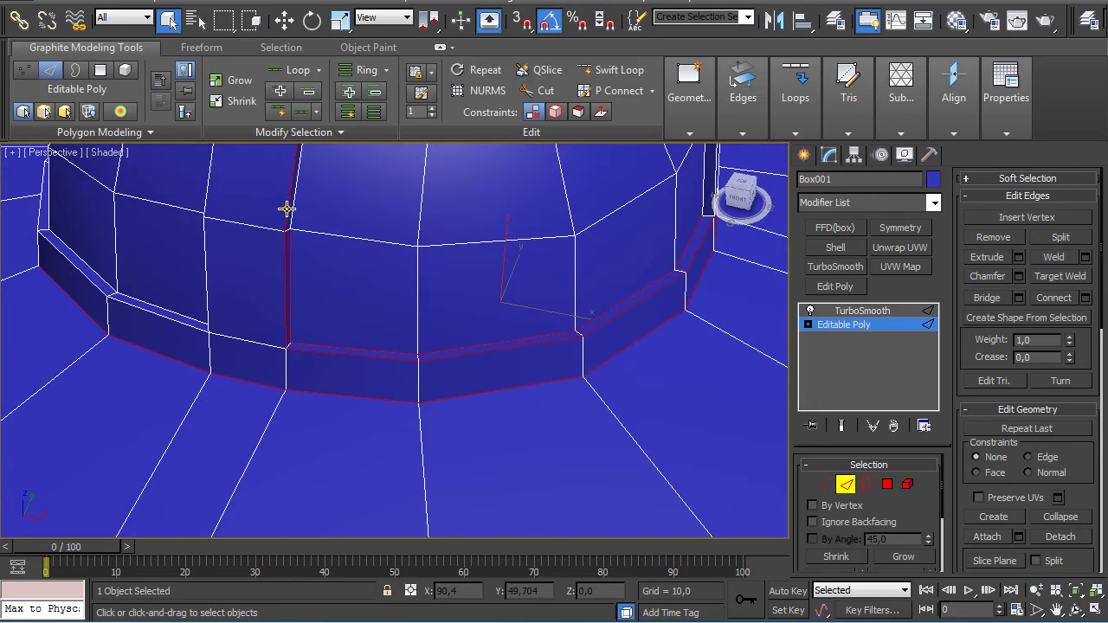
- Add the adjacent dome panel's paired edges along the base band and its neighbouring crossing band to the selection
alt+middle_drag(220, 282, 353, 340)
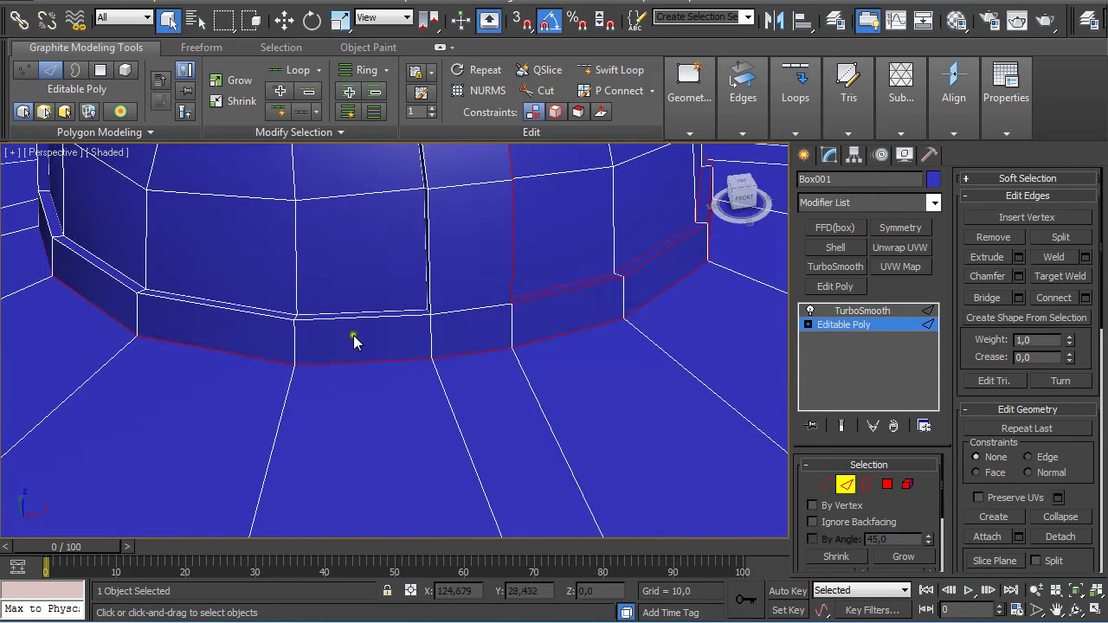
double_click(268, 310)
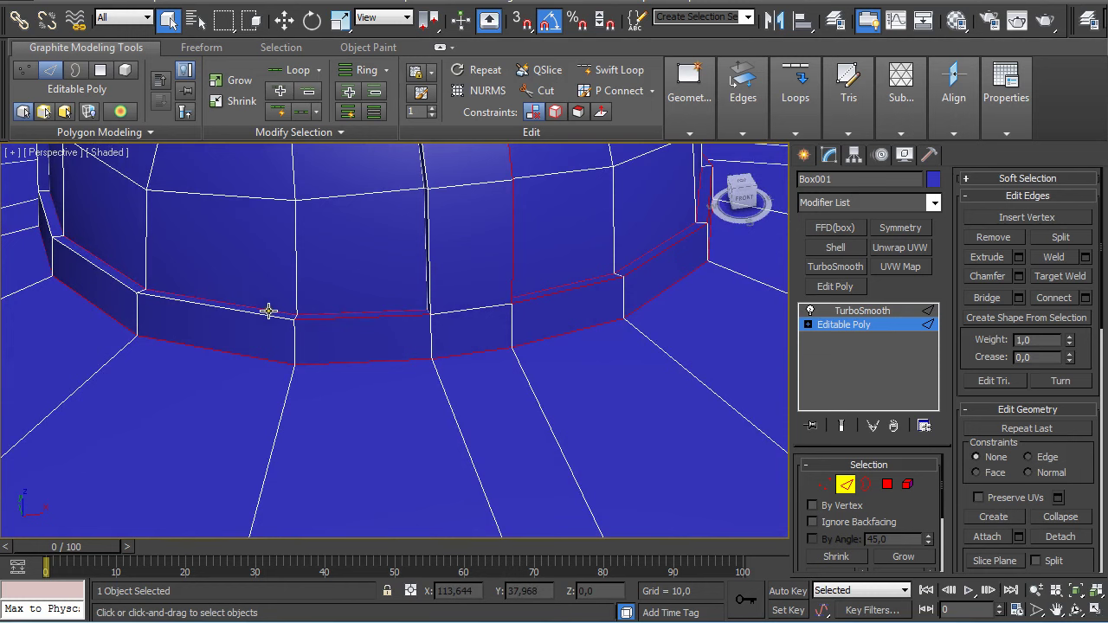
alt+middle_drag(316, 292, 403, 391)
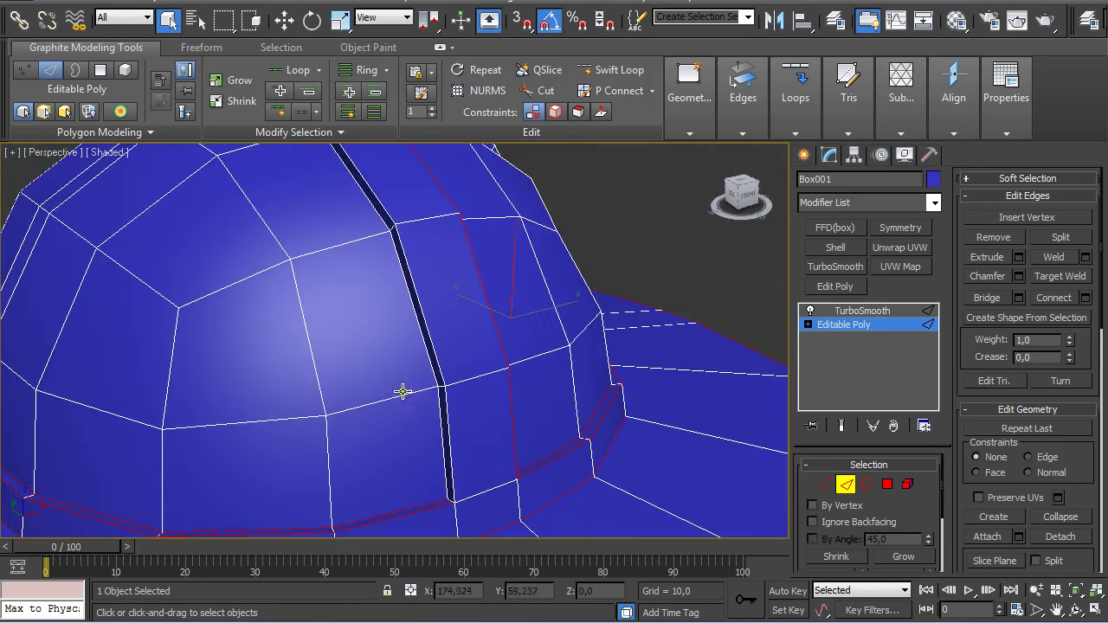
ctrl+click(451, 426)
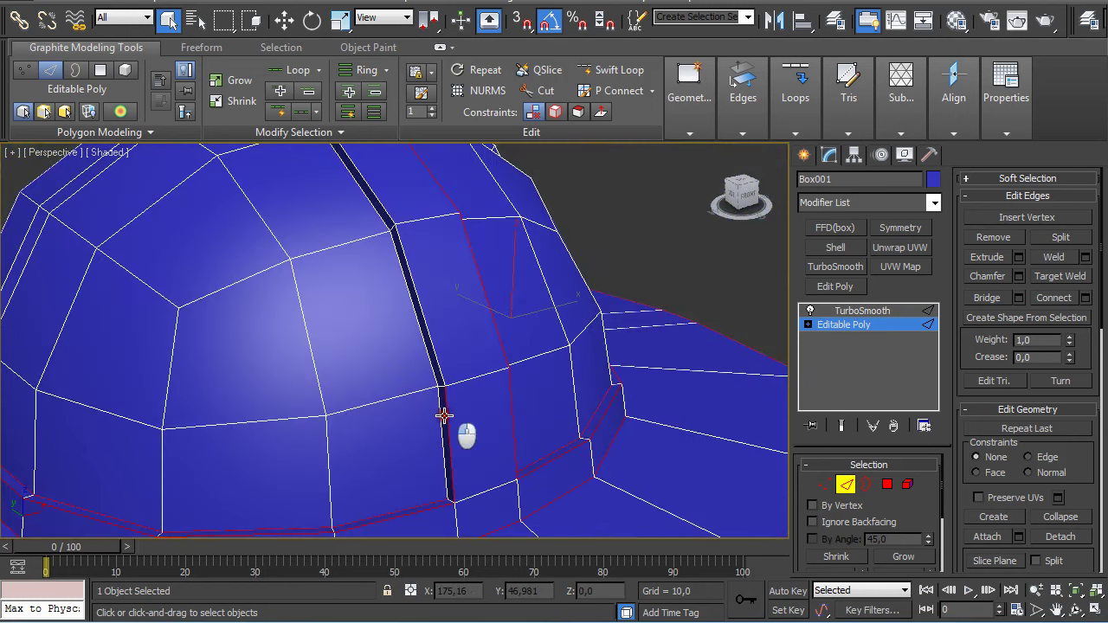
ctrl+double_click(439, 370)
- Add both edge lines of the perpendicular crossing band, from the crown down the dome, to the selection
alt+middle_drag(427, 366, 329, 314)
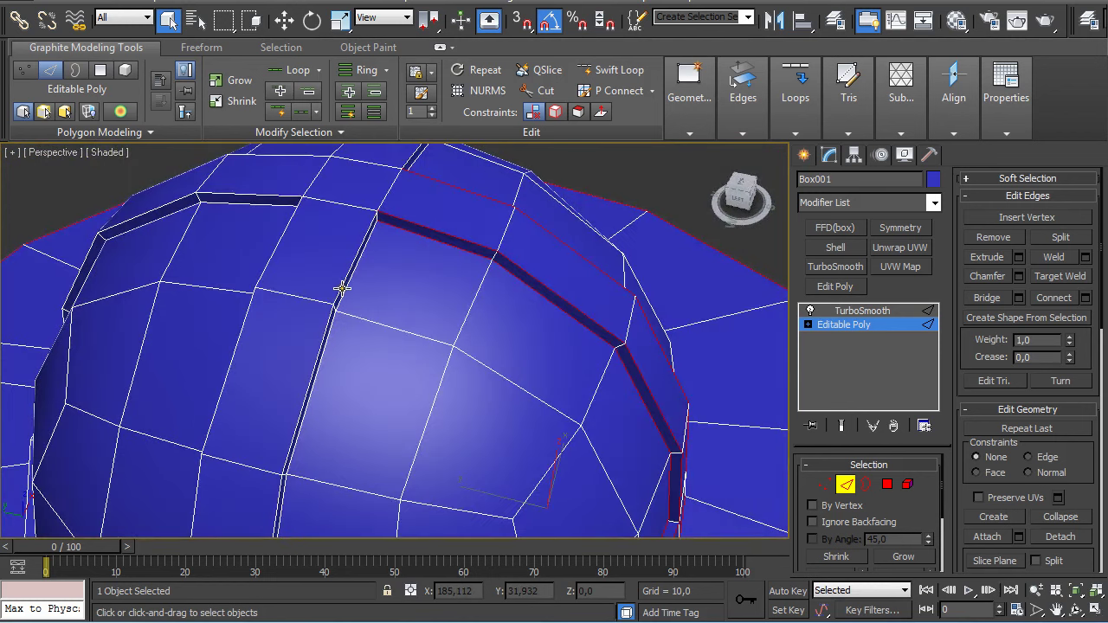
ctrl+click(346, 287)
ctrl+double_click(326, 324)
ctrl+double_click(331, 327)
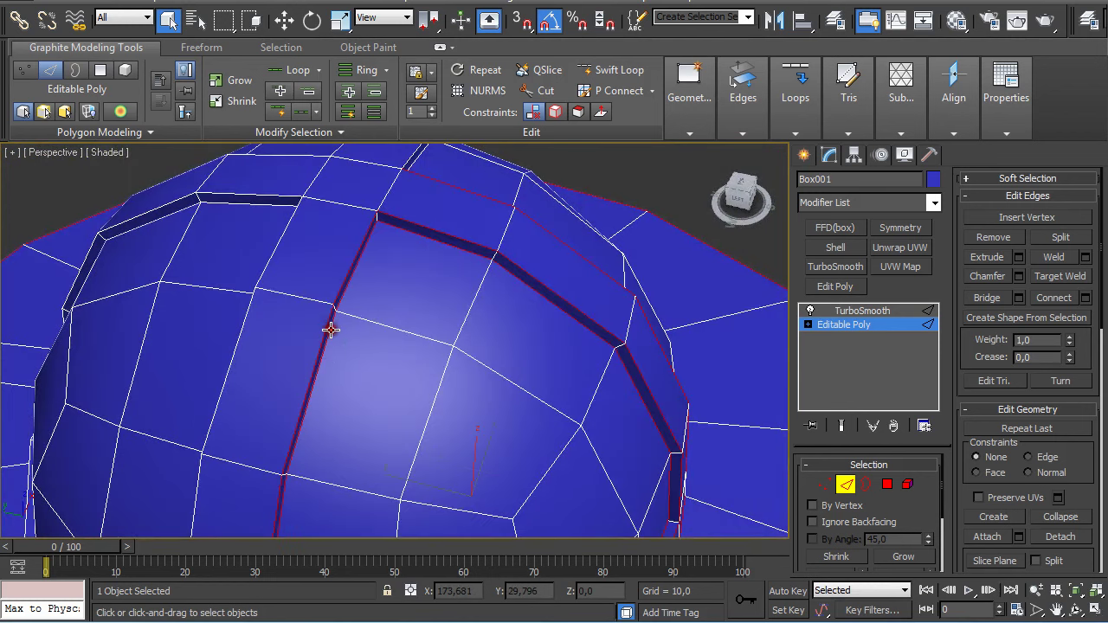
- Extend the edge selection to the third dome panel's paired base-band edges and the crossing-band step beside them
middle_drag(325, 331, 390, 321)
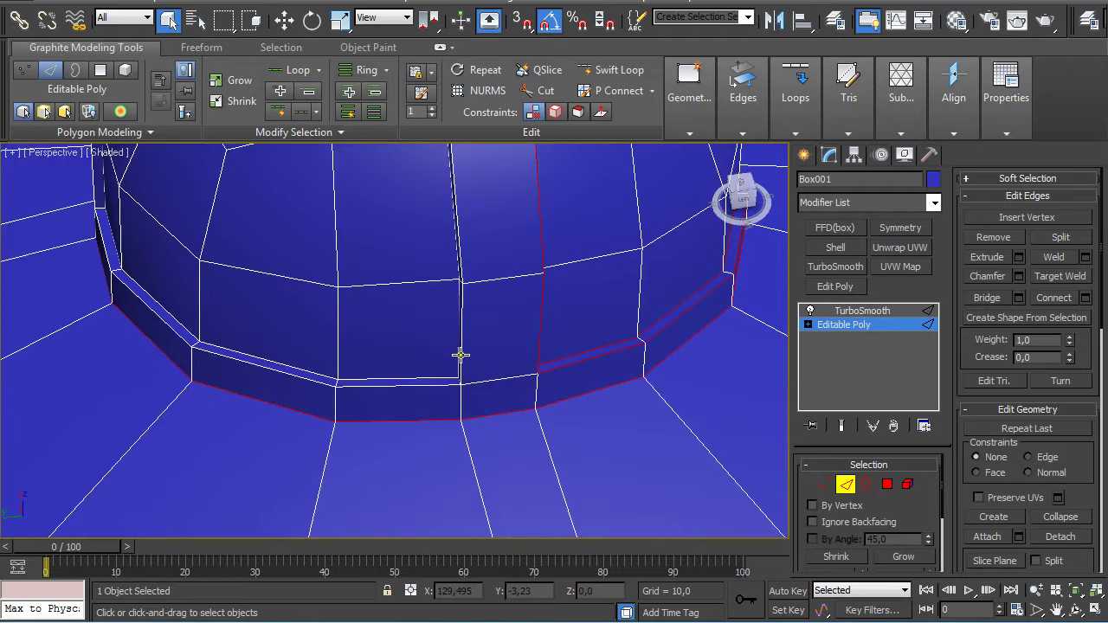
ctrl+click(435, 381)
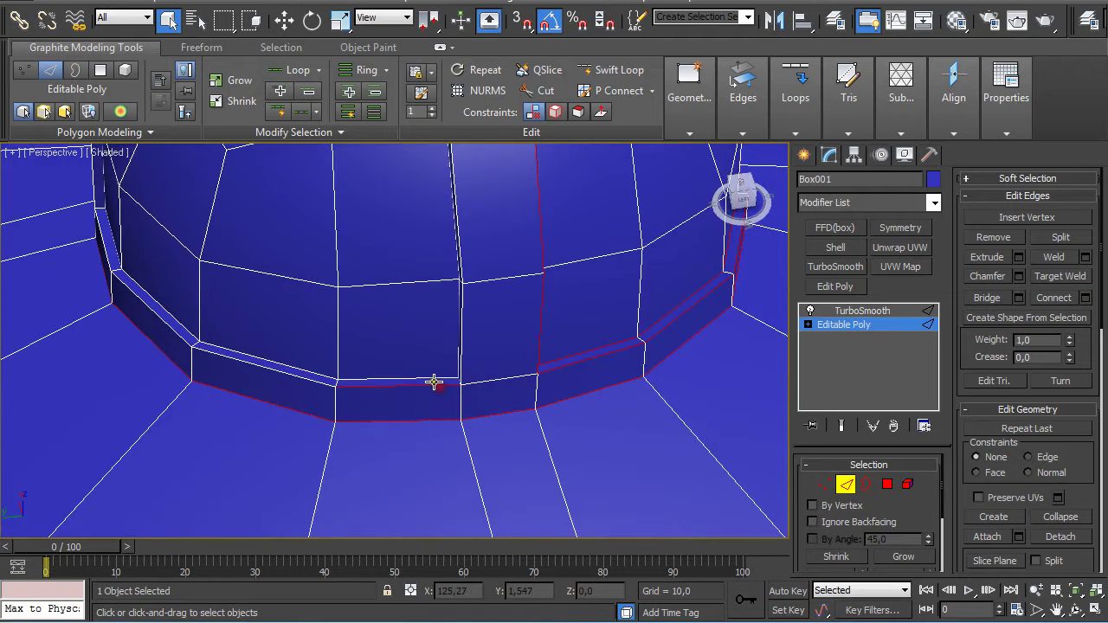
ctrl+double_click(303, 372)
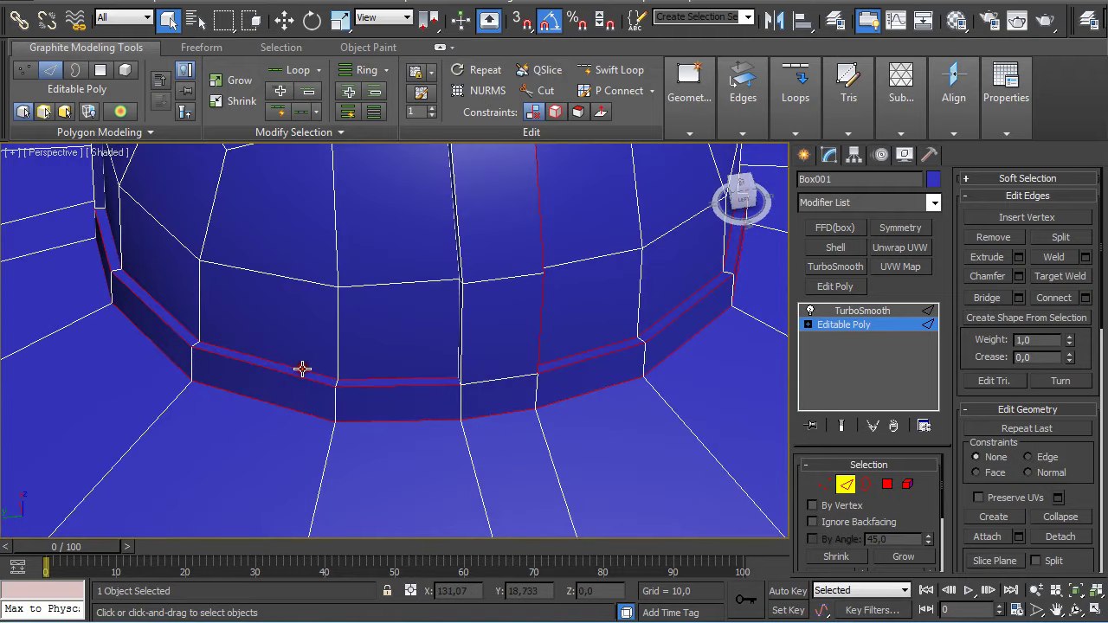
alt+middle_drag(512, 349, 477, 289)
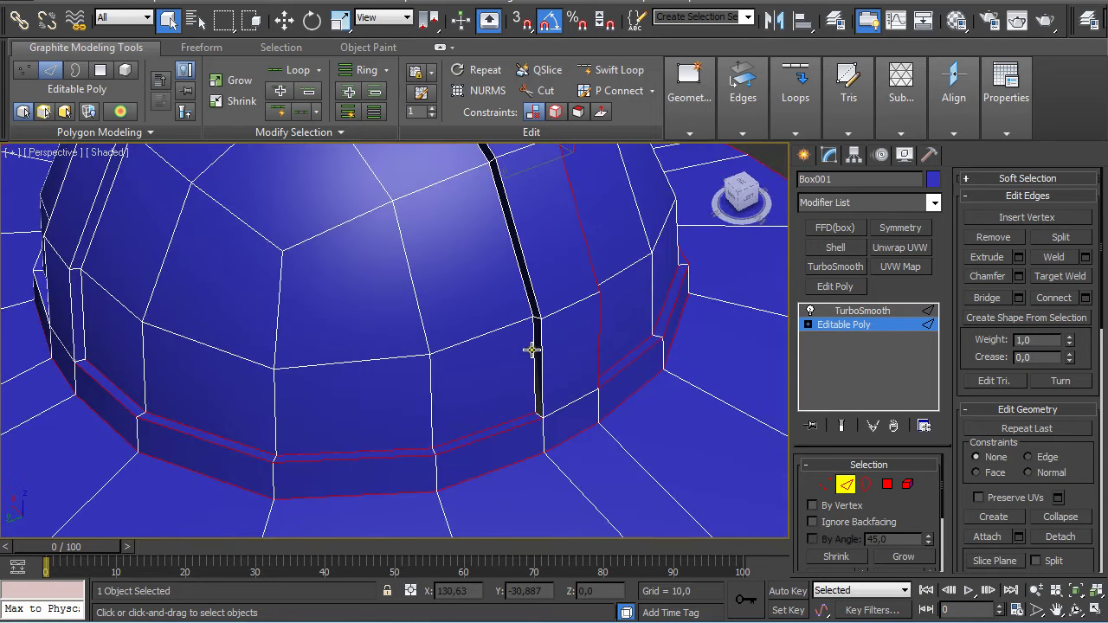
ctrl+double_click(530, 296)
- Add both step edges of the crossing band bordering the last dome panel, from crown to base, to the selection
alt+middle_drag(425, 257, 462, 366)
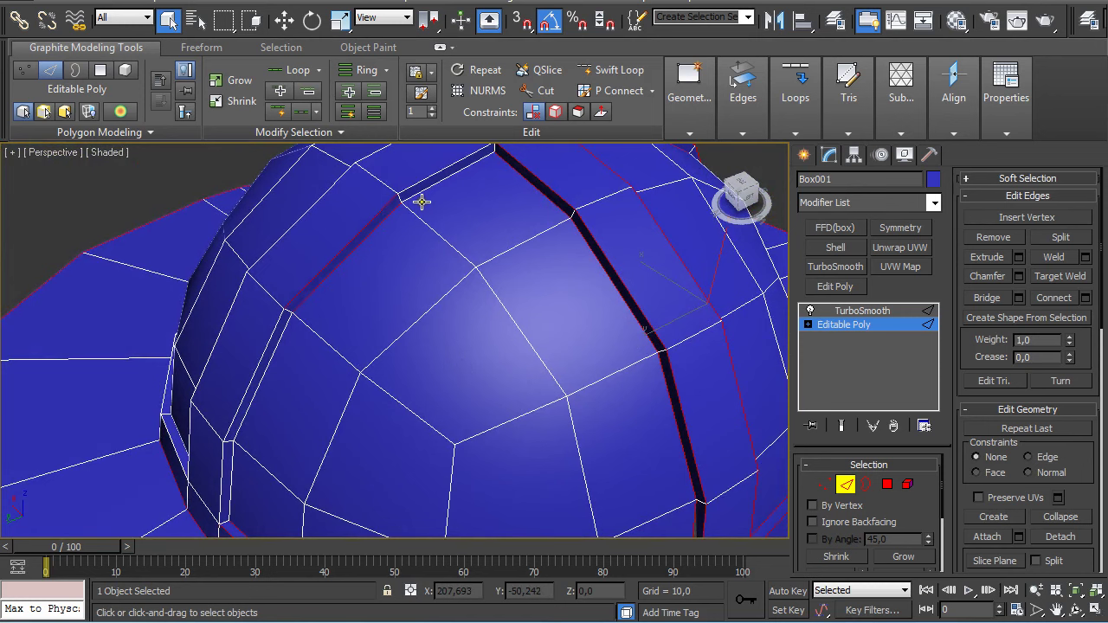
alt+middle_drag(425, 185, 522, 287)
ctrl+click(579, 270)
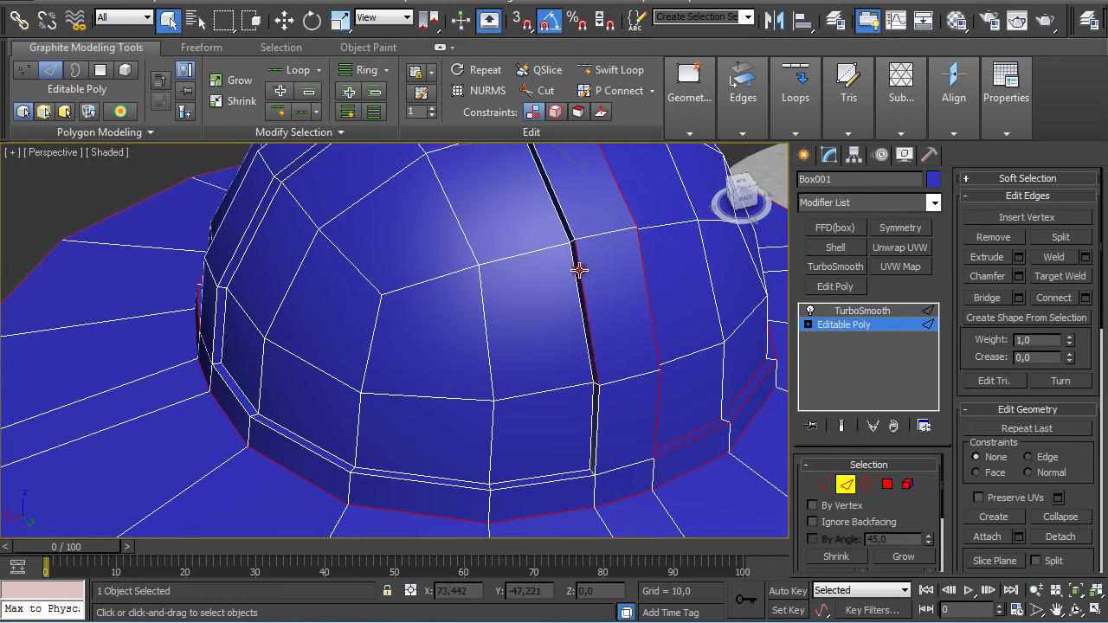
ctrl+click(574, 271)
ctrl+click(557, 213)
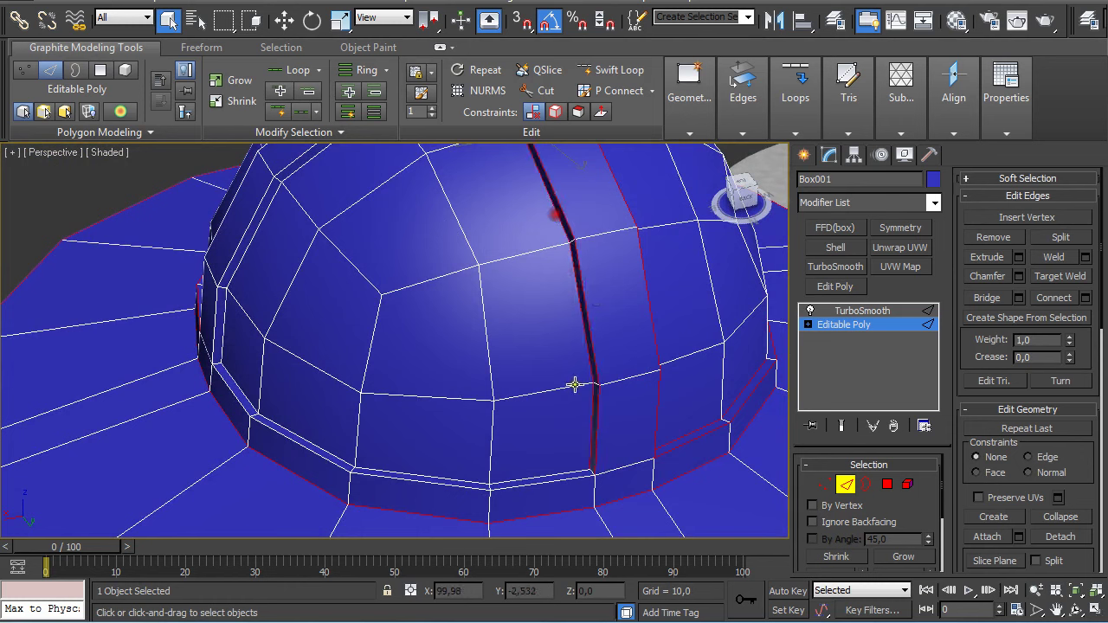
- Complete the last dome panel's outline by selecting its paired base-band edges and the edges of its opposite crossing band
ctrl+click(543, 476)
ctrl+click(458, 482)
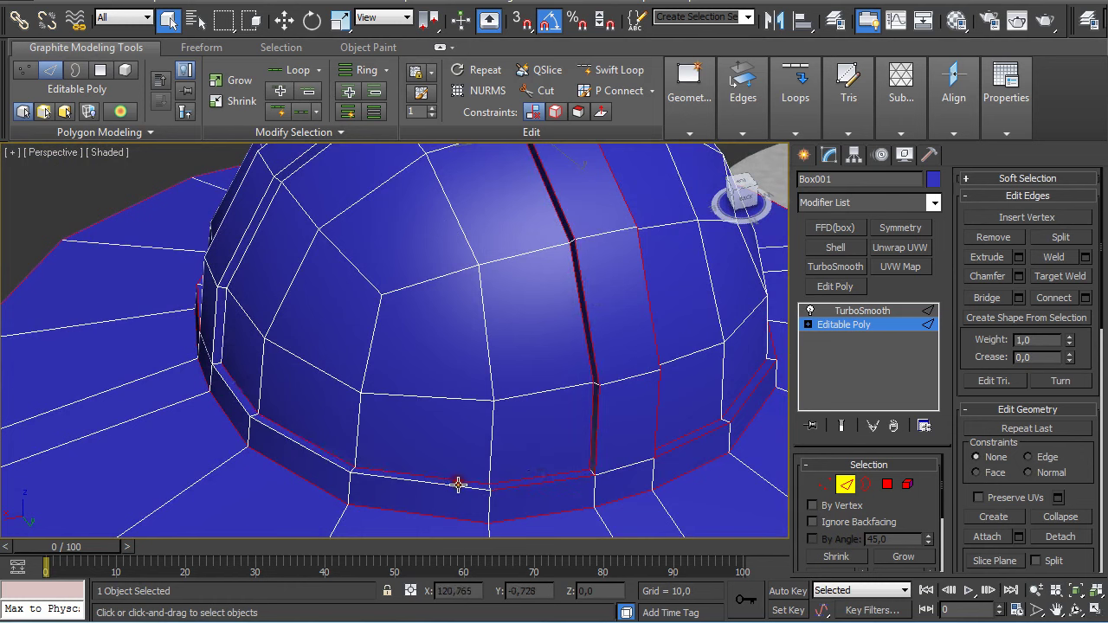
ctrl+click(235, 256)
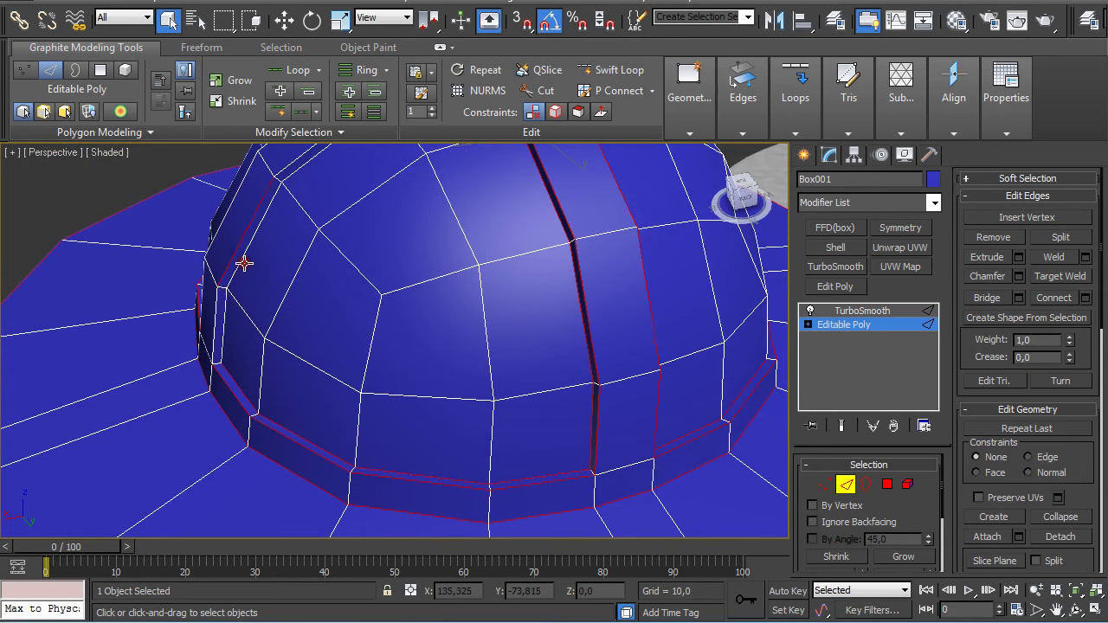
ctrl+click(219, 299)
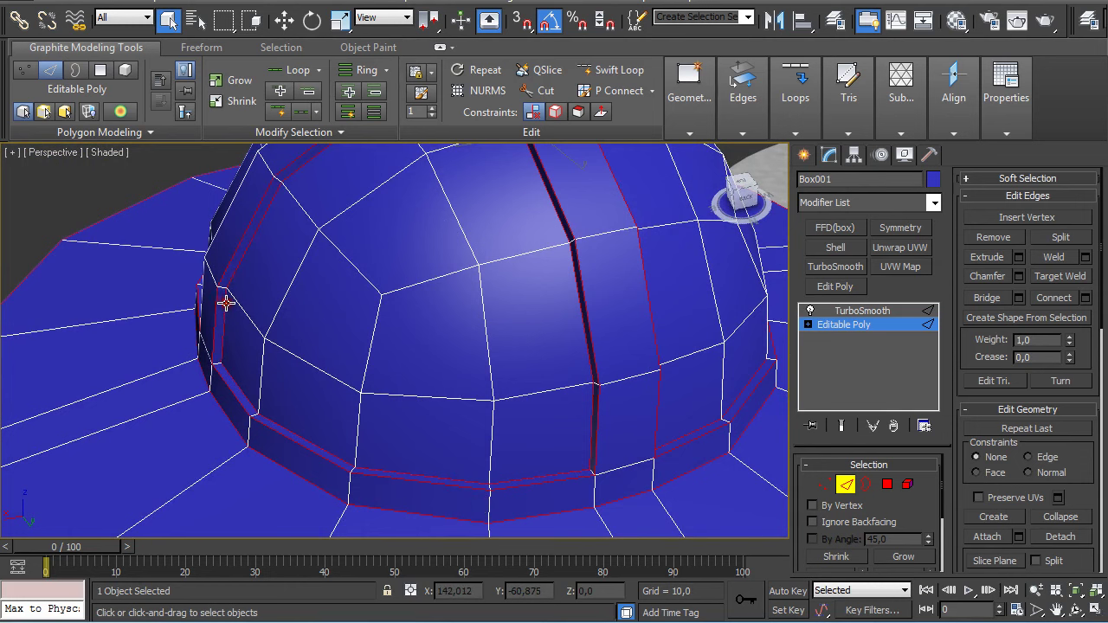
- Check the selected edges around the helmet, increase their crease value, and return to the TurboSmooth level
alt+middle_drag(225, 302, 409, 295)
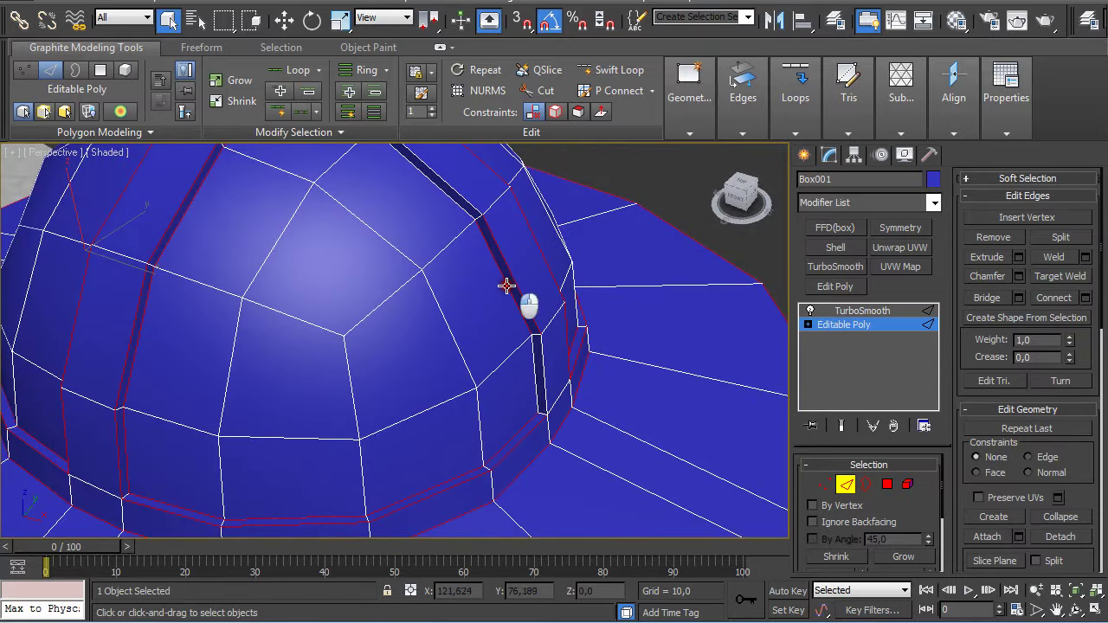
scroll(453, 212, down, 4)
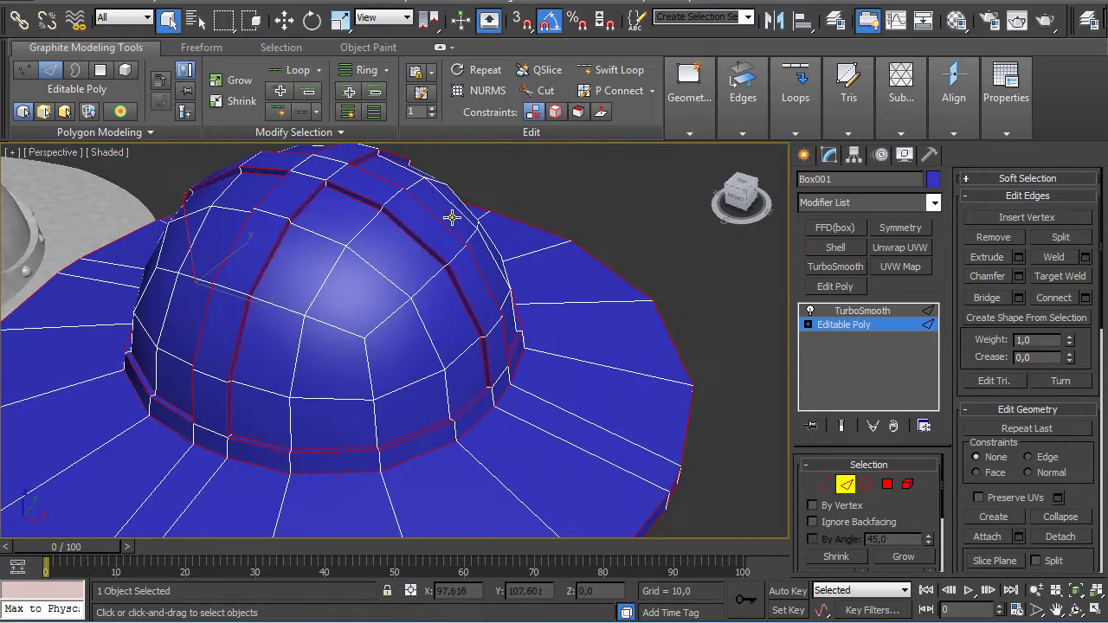
alt+middle_drag(453, 218, 429, 212)
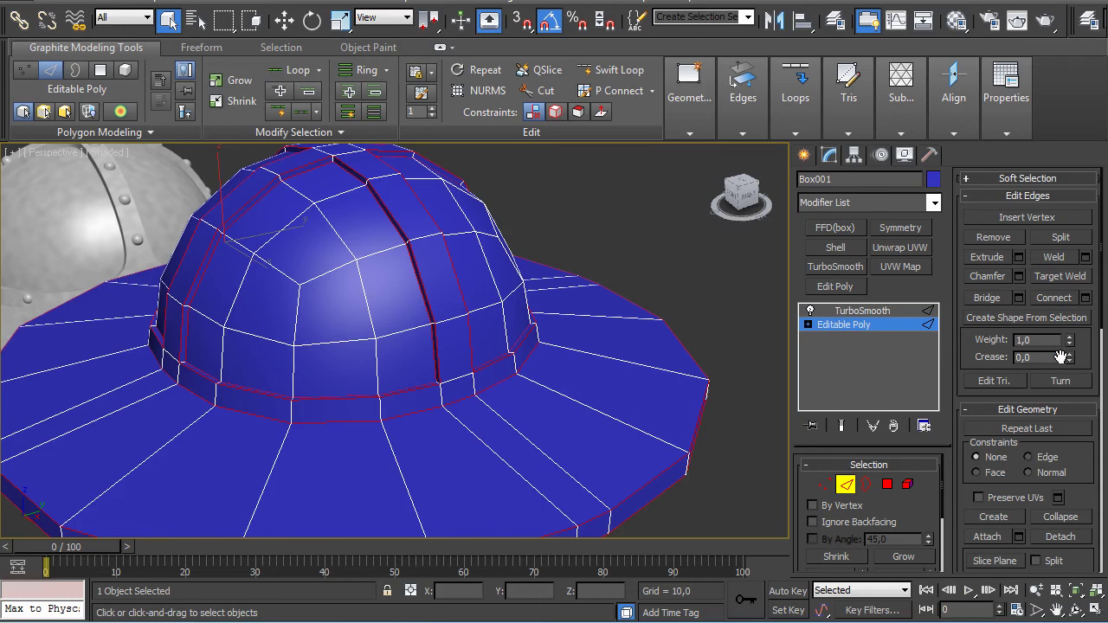
drag(1069, 354, 1036, 189)
click(846, 486)
click(904, 311)
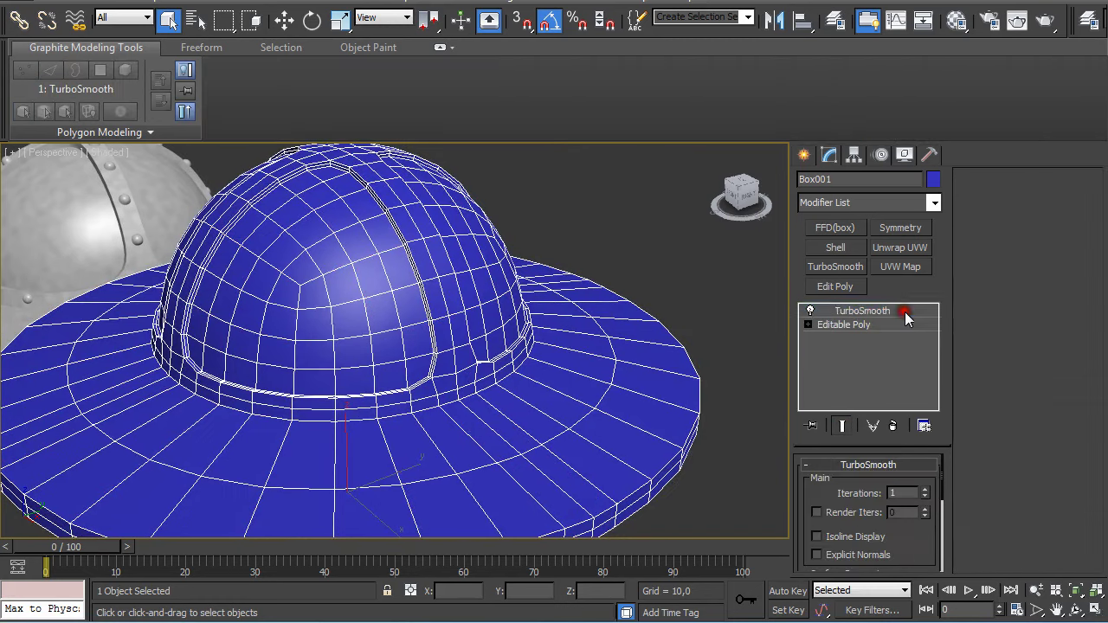
- Set the helmet's TurboSmooth iterations to 2 and turn on Isoline Display
click(923, 490)
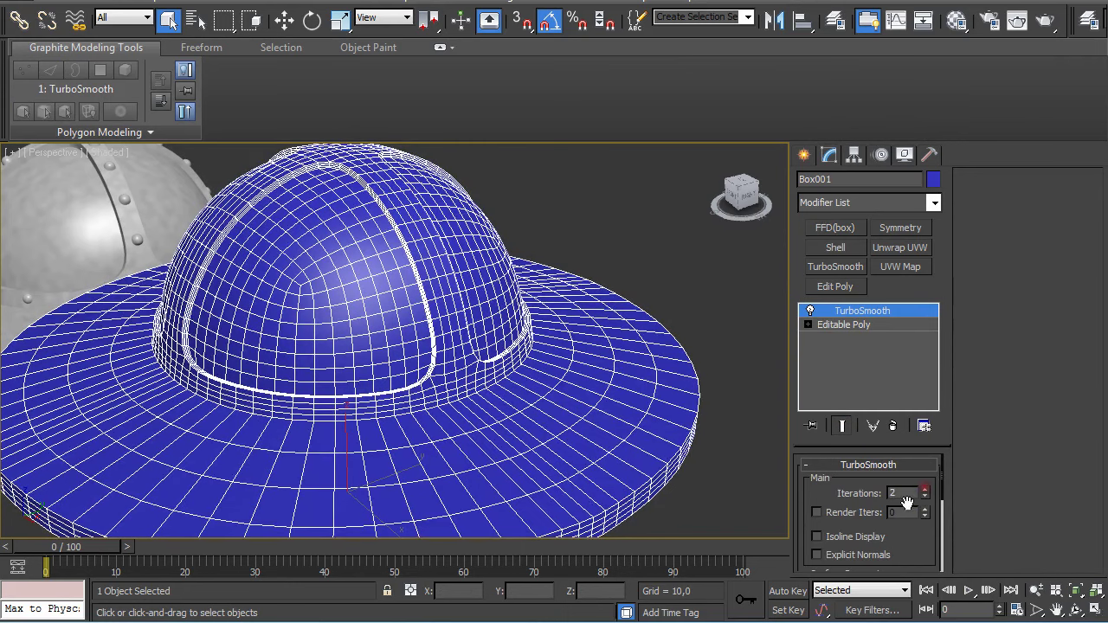
click(838, 538)
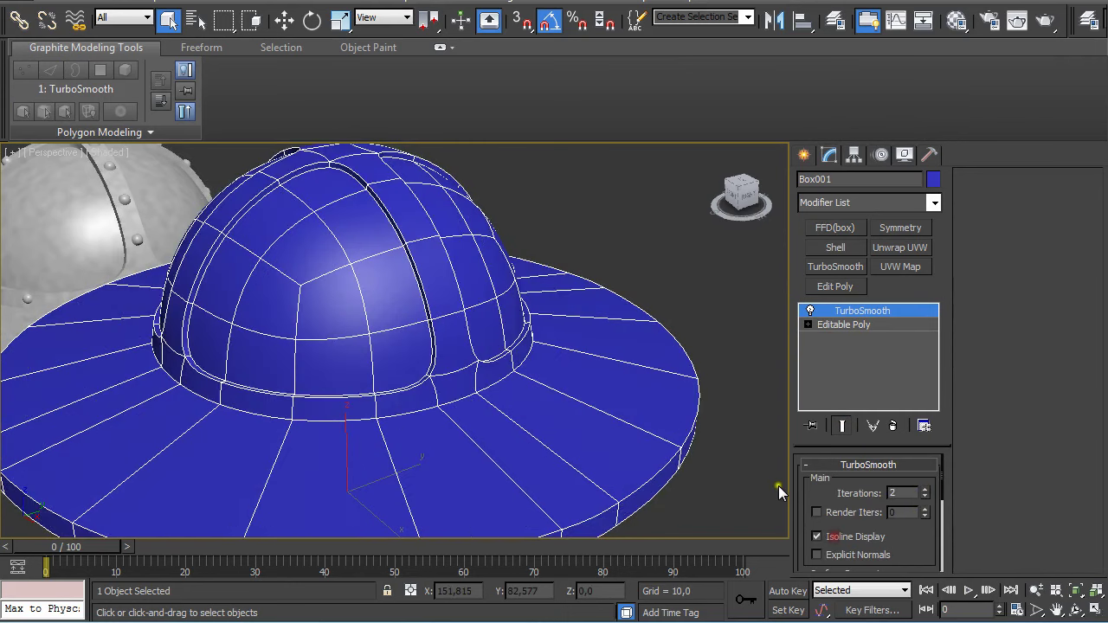
alt+middle_drag(643, 320, 627, 302)
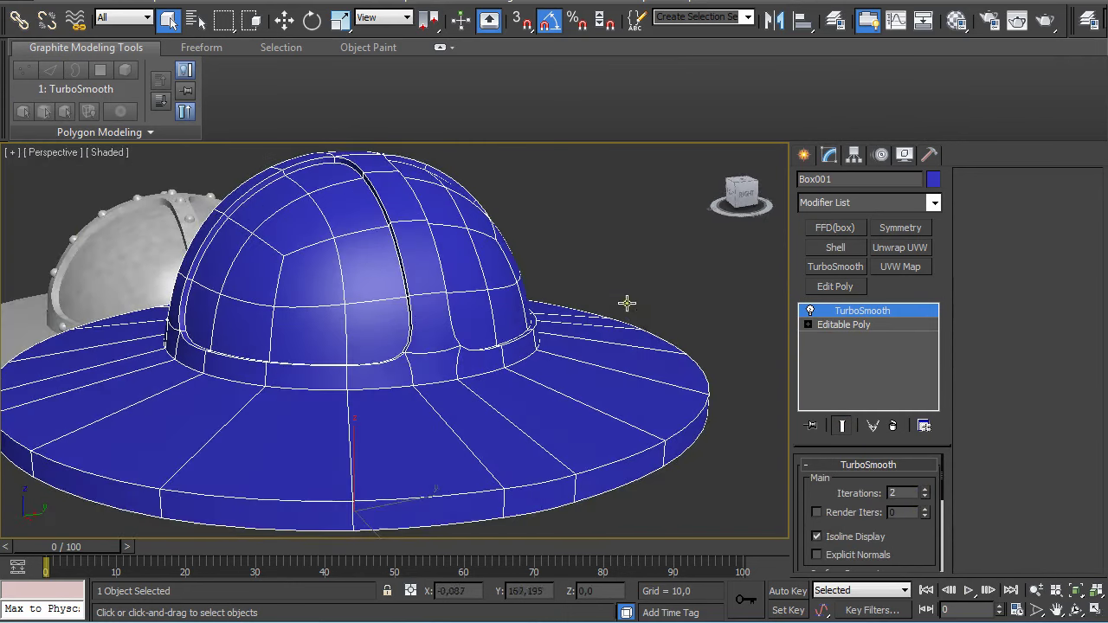
- Deselect the helmet to examine its smoothed dome, crossing bands and brim from several angles, and select it again
click(588, 270)
alt+middle_drag(547, 275, 482, 325)
scroll(481, 325, down, 2)
middle_drag(478, 448, 582, 369)
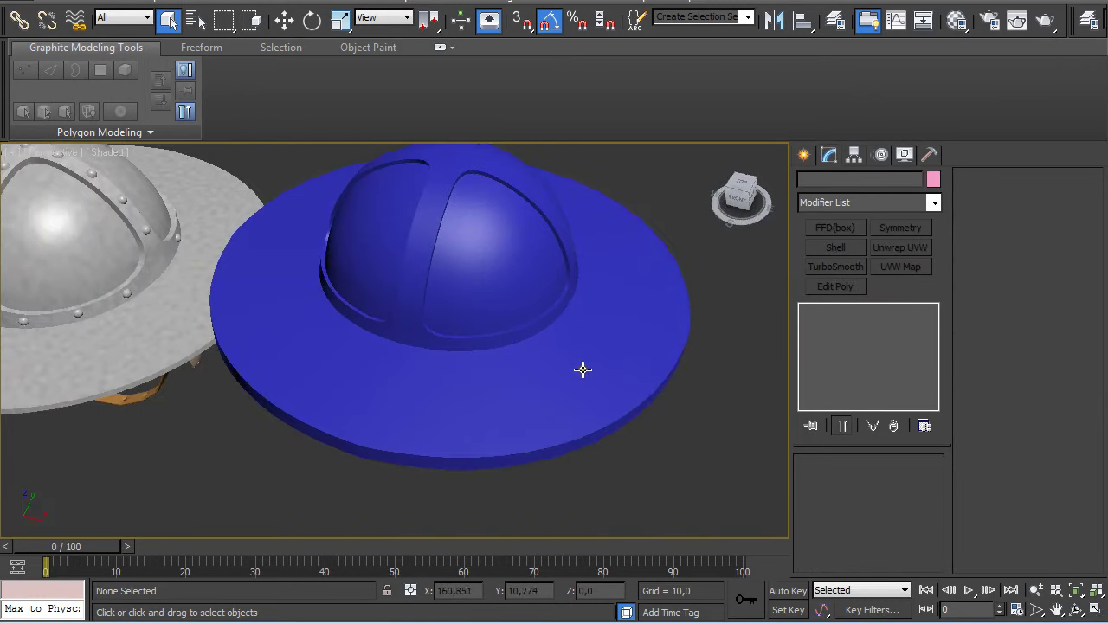
alt+middle_drag(373, 318, 400, 285)
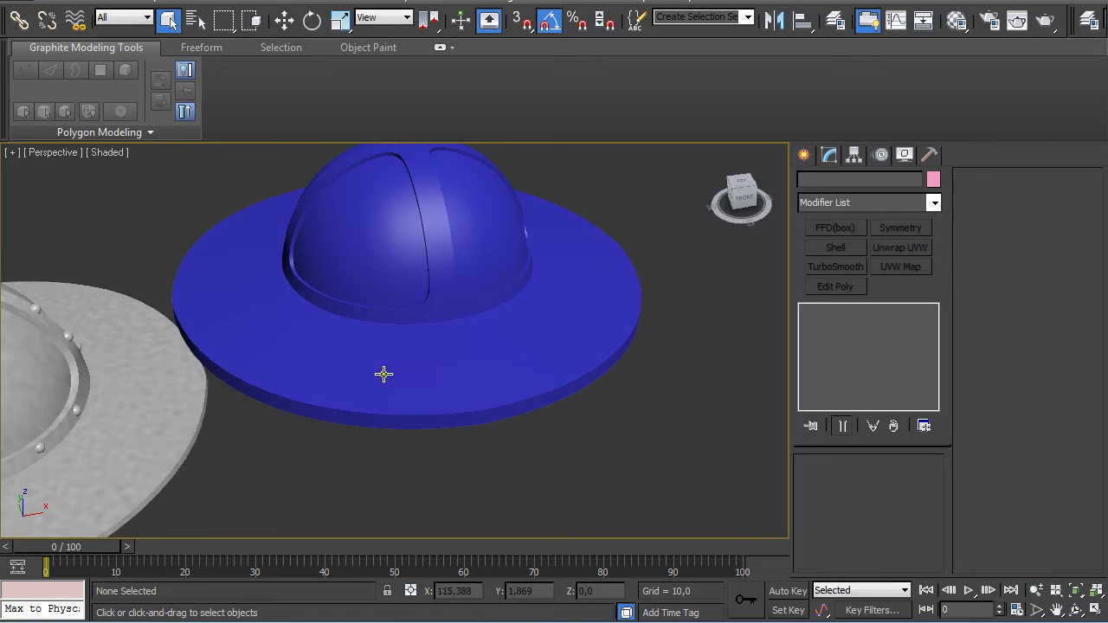
alt+middle_drag(383, 374, 353, 311)
click(448, 306)
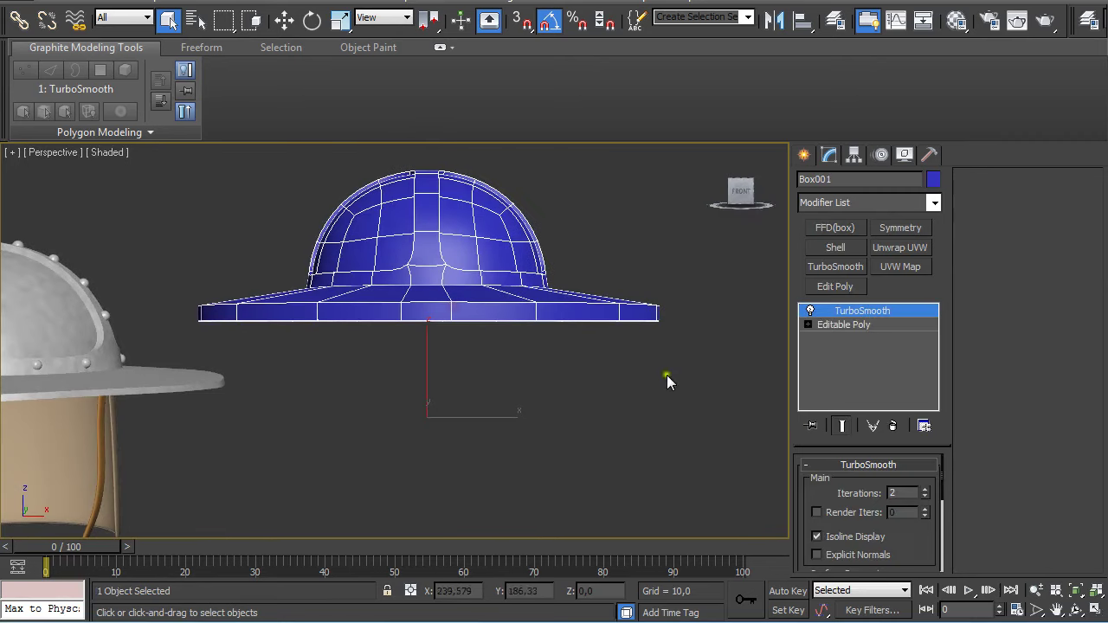
- Review the helmet's creased edges at the Editable Poly edge level and compare them with the reference helmet's riveted bands
click(833, 325)
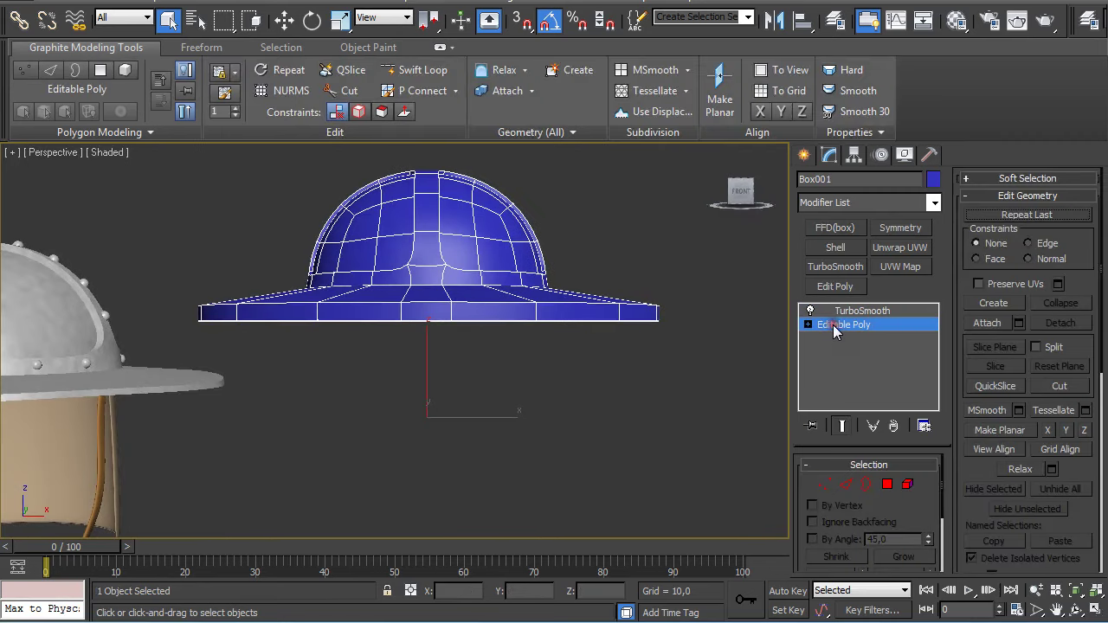
click(845, 484)
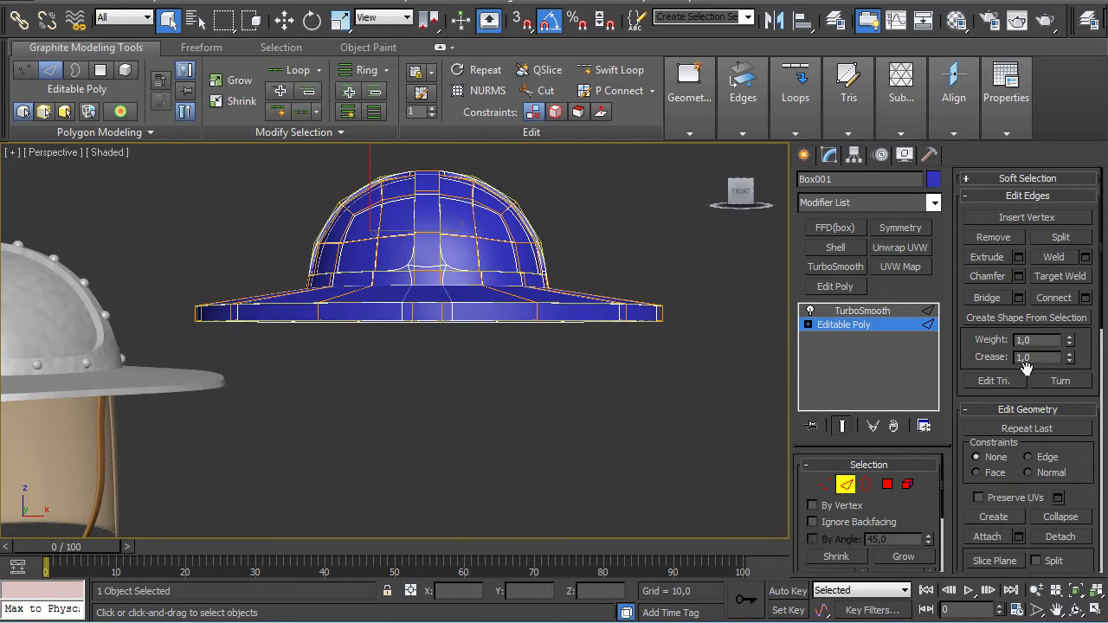
alt+middle_drag(426, 307, 477, 283)
middle_drag(244, 311, 484, 321)
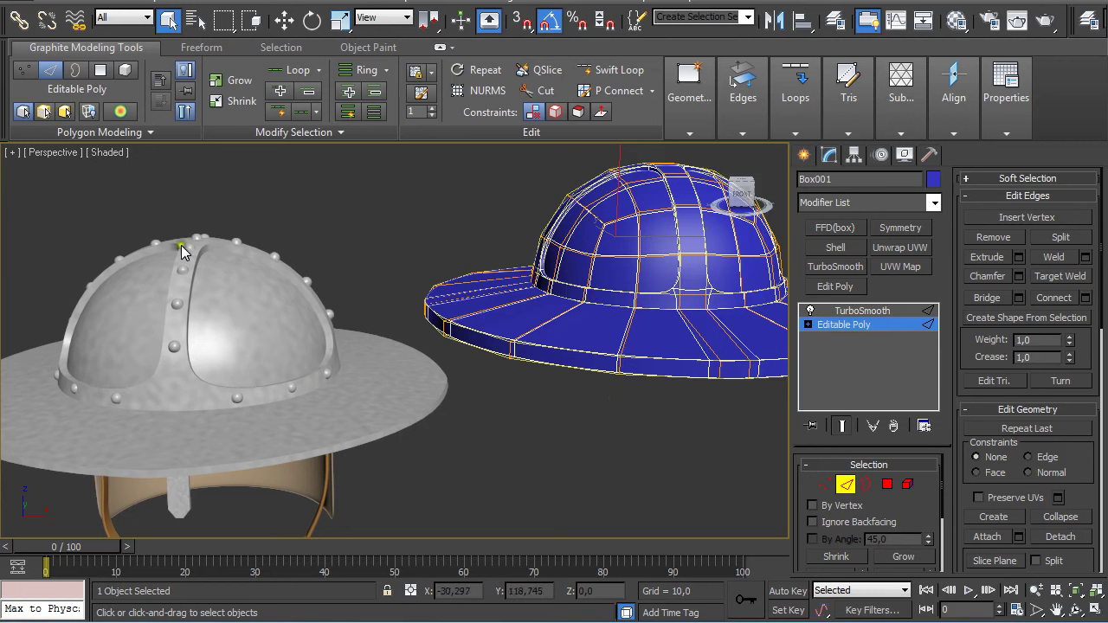
- Return to the TurboSmooth level, turn off Isoline Display and frame the helmet from the front
click(849, 312)
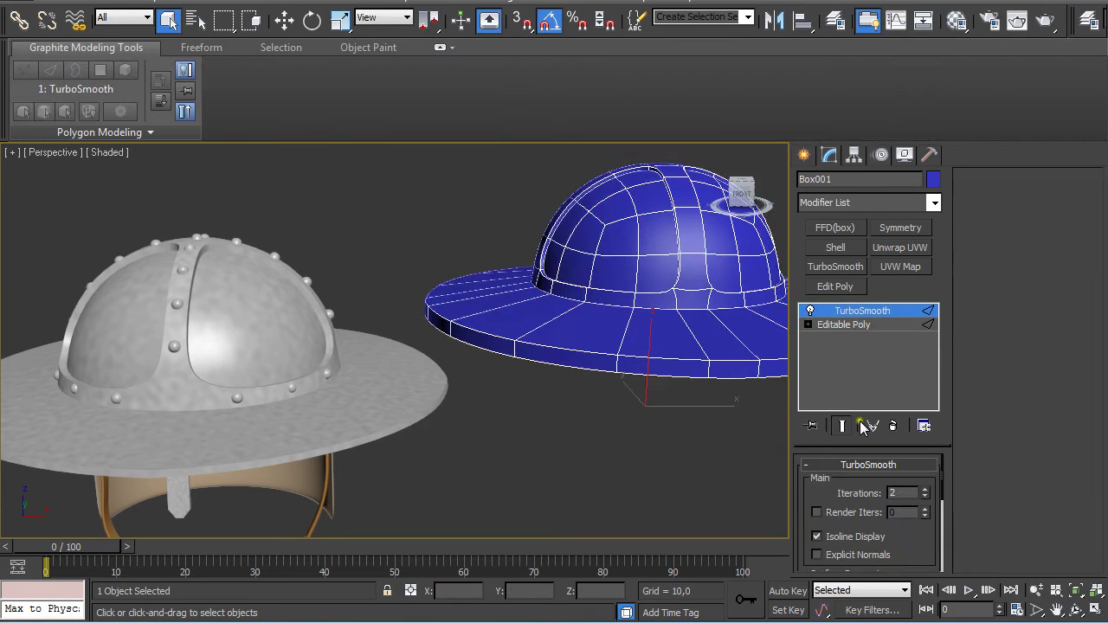
click(826, 537)
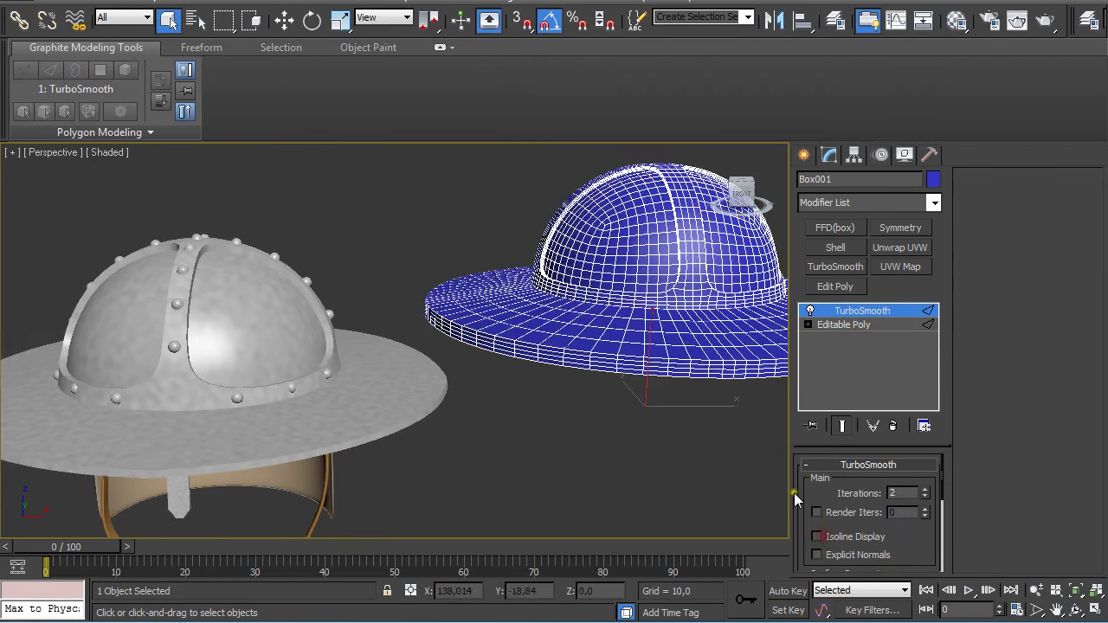
middle_drag(594, 302, 562, 341)
key(f)
key(z)
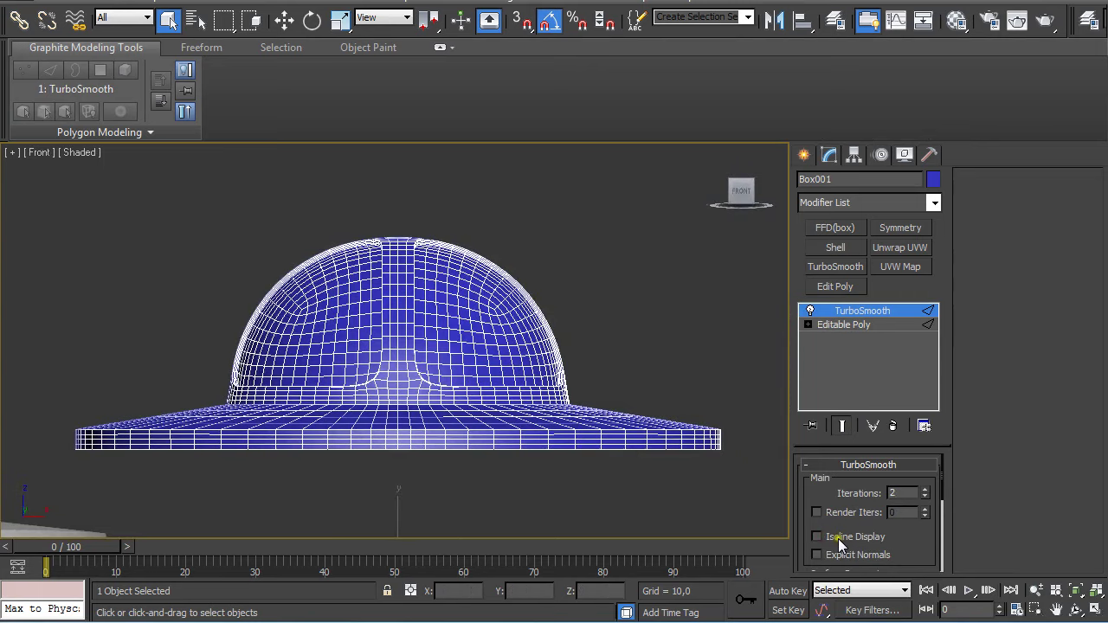
- Add an Edit Poly modifier above TurboSmooth and select the vertical edge loop along the middle of the front crossing band
click(836, 287)
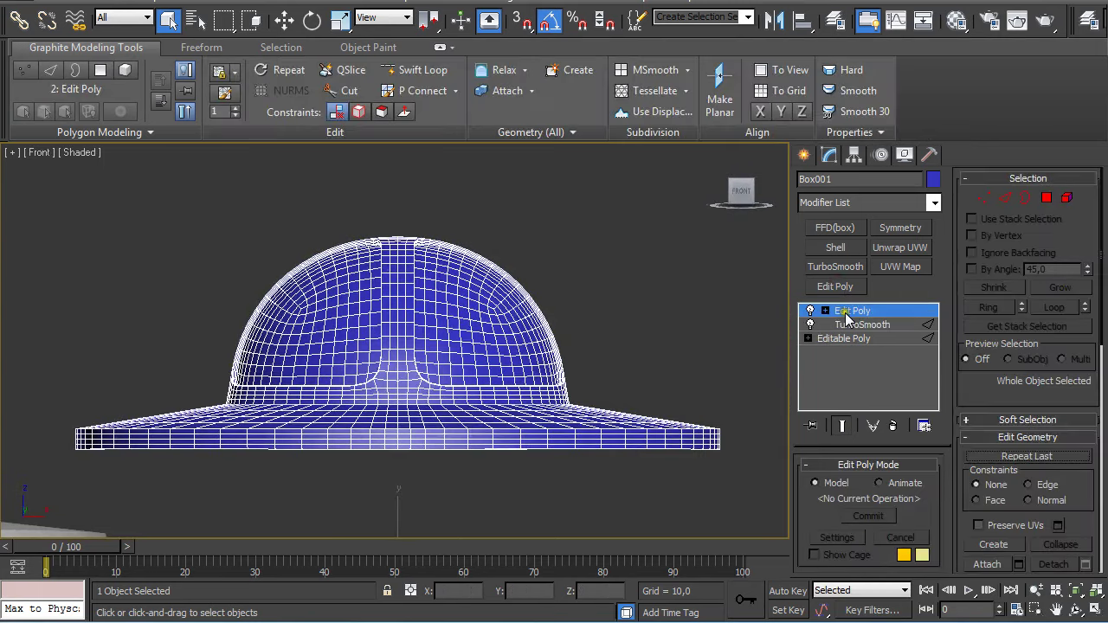
scroll(470, 339, up, 4)
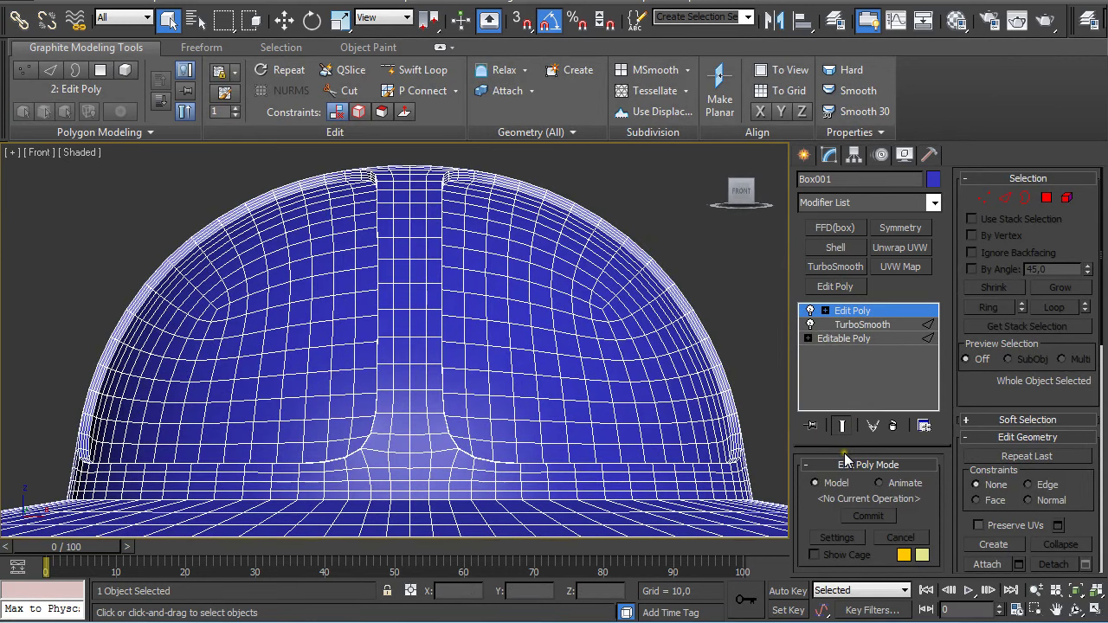
click(1005, 199)
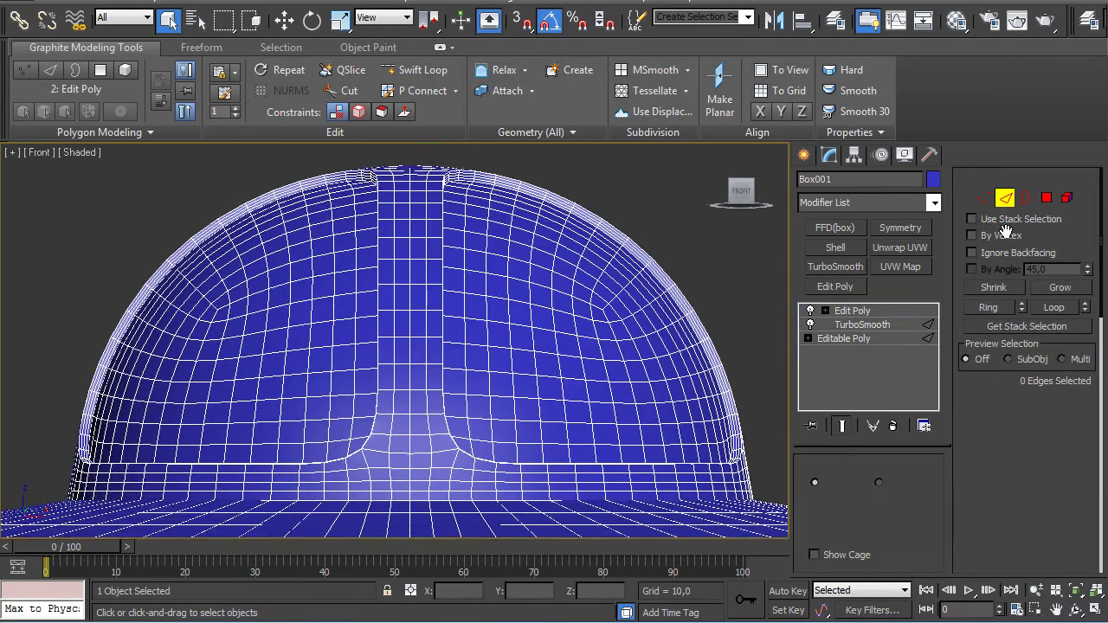
click(409, 375)
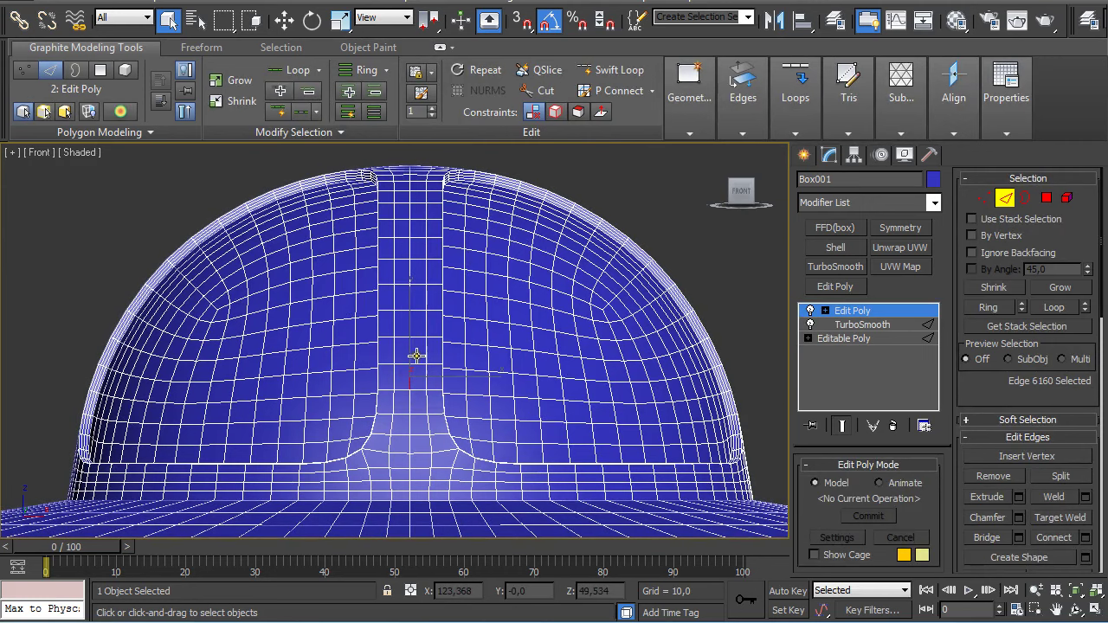
double_click(408, 347)
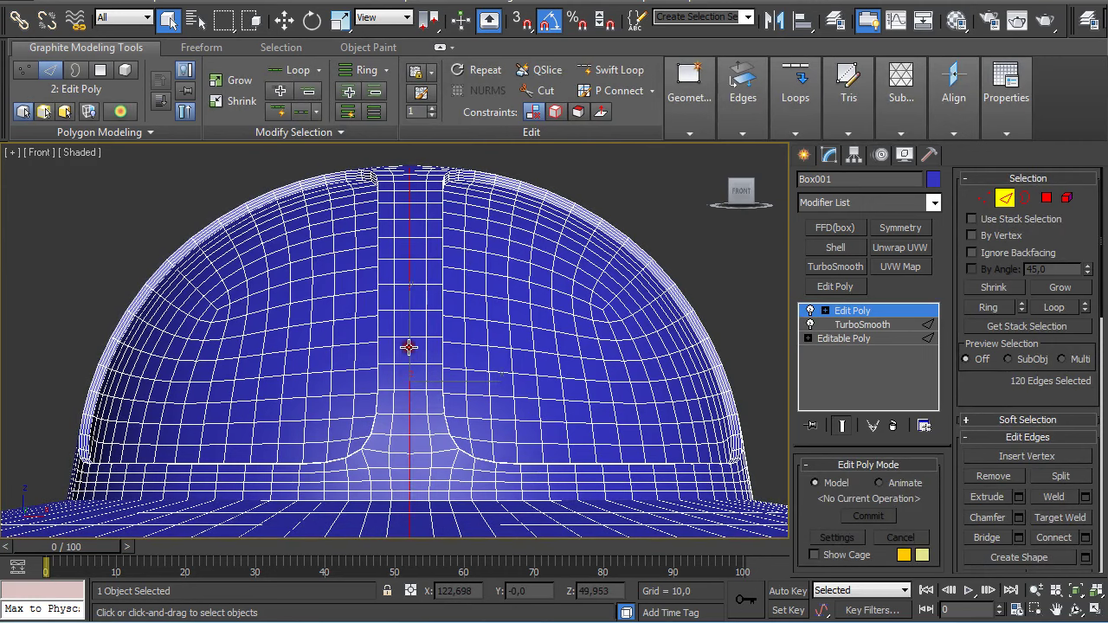
- Remove the front brim's edges from the selected loop, up to where the brim meets the dome base
scroll(425, 276, down, 4)
alt+middle_drag(430, 280, 471, 519)
alt+drag(468, 518, 346, 371)
scroll(400, 386, up, 4)
scroll(416, 403, up, 3)
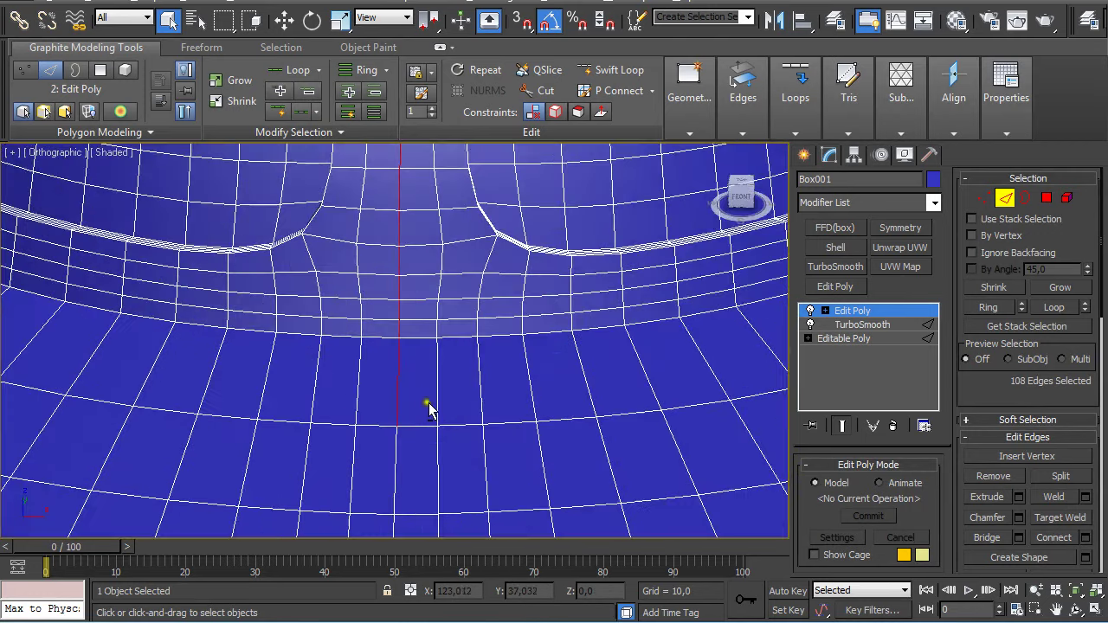
alt+drag(424, 399, 377, 336)
scroll(384, 338, down, 4)
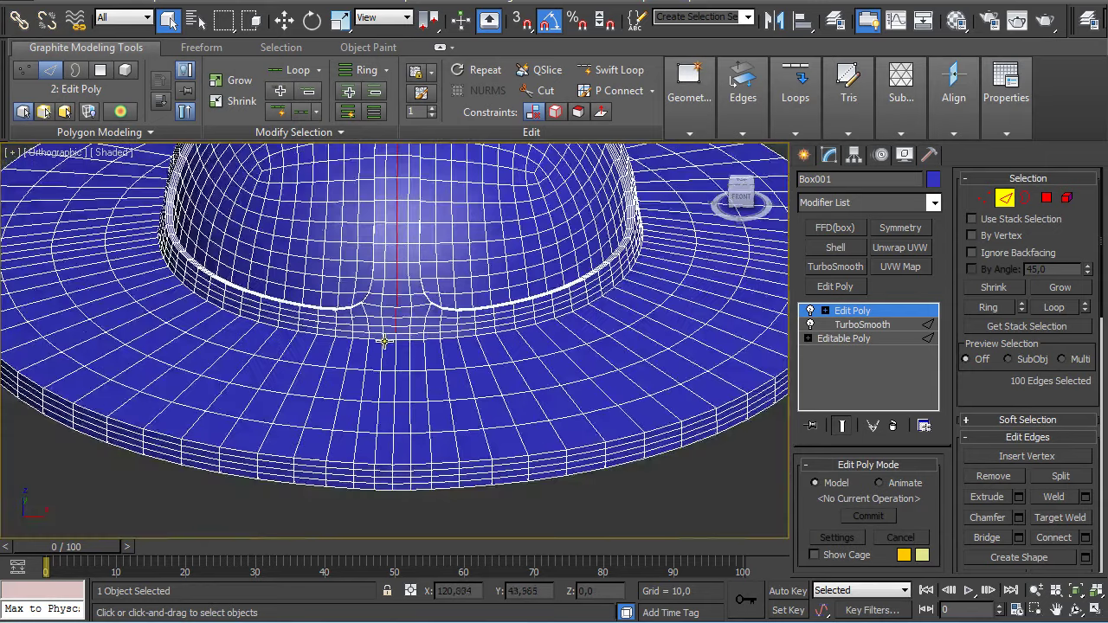
- Remove the back brim's edges from the selected loop, including the last one beside the dome base
alt+middle_drag(384, 334, 145, 413)
alt+drag(523, 485, 403, 264)
scroll(432, 278, up, 3)
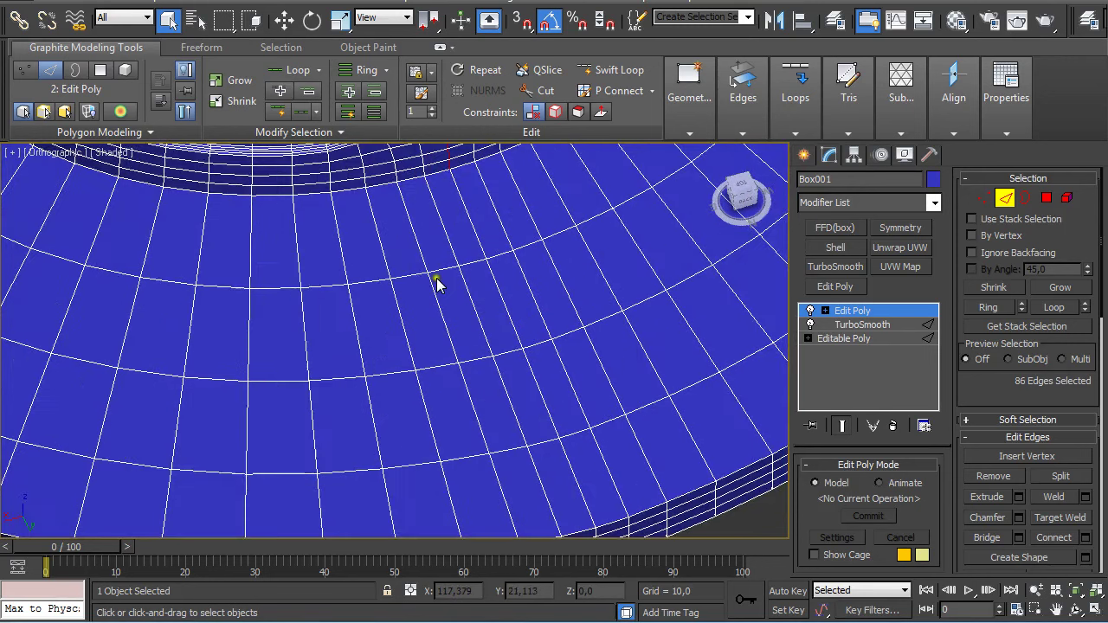
alt+click(443, 166)
scroll(458, 204, down, 5)
- Inspect the loop's remaining edges inside the helmet and turn on Ignore Backfacing for the edge selection
mouse_move(440, 314)
alt+middle_down()
mouse_move(420, 181)
mouse_move(438, 316)
mouse_move(452, 302)
alt+middle_up()
middle_drag(477, 455, 473, 326)
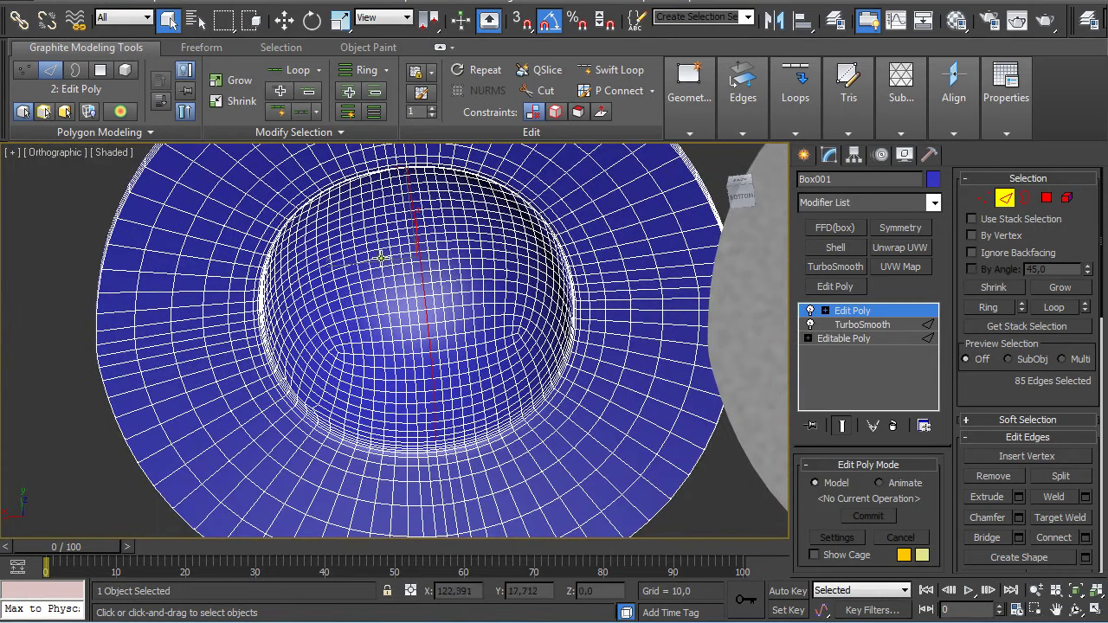
scroll(402, 241, up, 2)
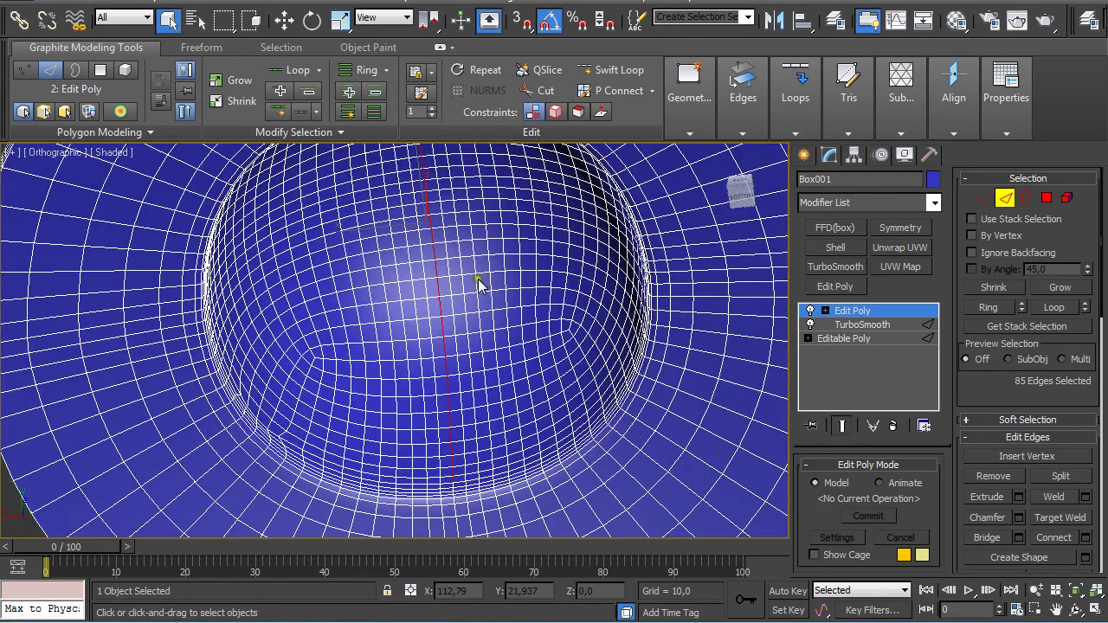
scroll(493, 285, down, 2)
mouse_move(458, 267)
alt+middle_down()
mouse_move(465, 435)
mouse_move(437, 273)
alt+middle_up()
alt+middle_drag(415, 316, 524, 505)
click(975, 252)
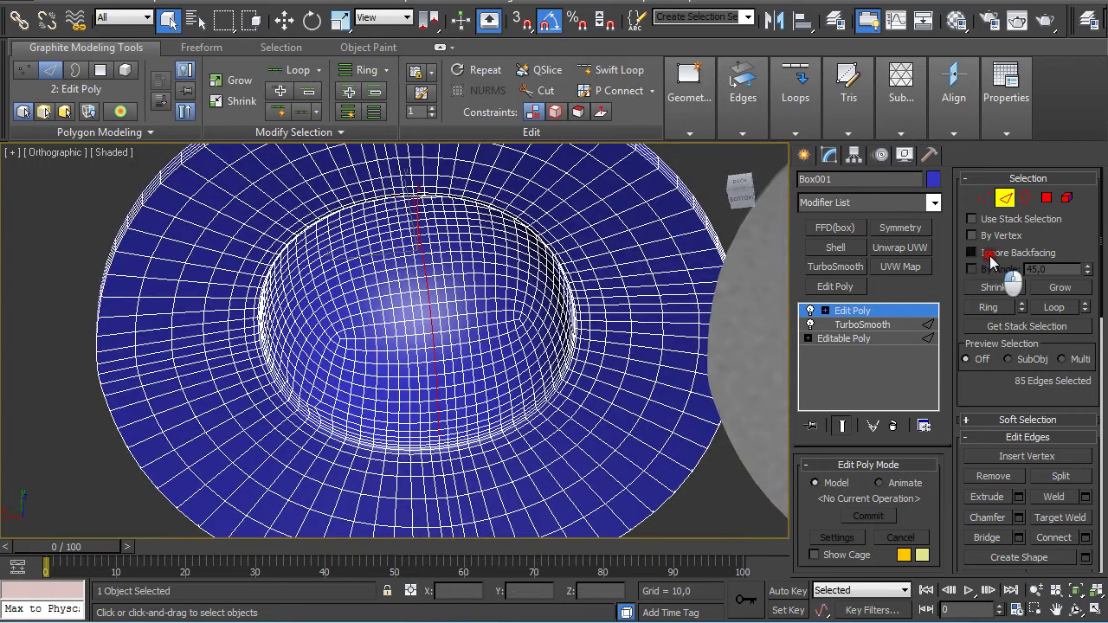
- Remove the loop's edges on the underside and inside of the dome from the selection, keeping only the outer ones
scroll(457, 353, down, 2)
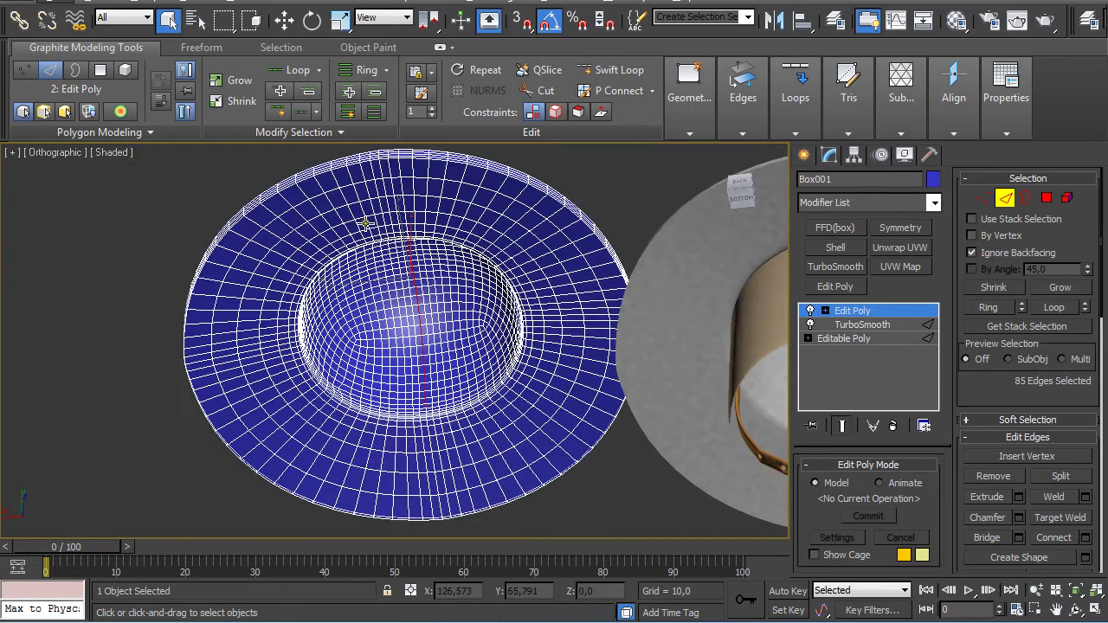
alt+drag(371, 224, 475, 458)
alt+middle_drag(475, 458, 473, 372)
alt+drag(347, 282, 436, 388)
mouse_move(430, 384)
alt+middle_down()
mouse_move(415, 405)
mouse_move(400, 364)
mouse_move(420, 396)
alt+middle_up()
alt+middle_drag(422, 342, 431, 481)
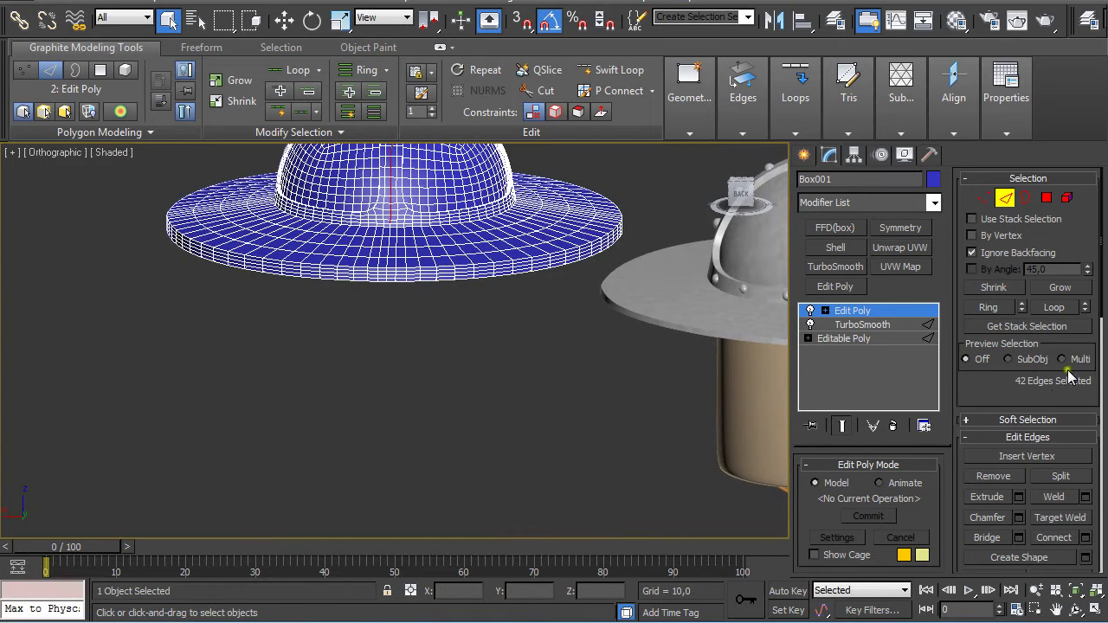
- Create a shape from the selected outer dome edges and delete the Edit Poly modifier above TurboSmooth
drag(1102, 296, 1103, 377)
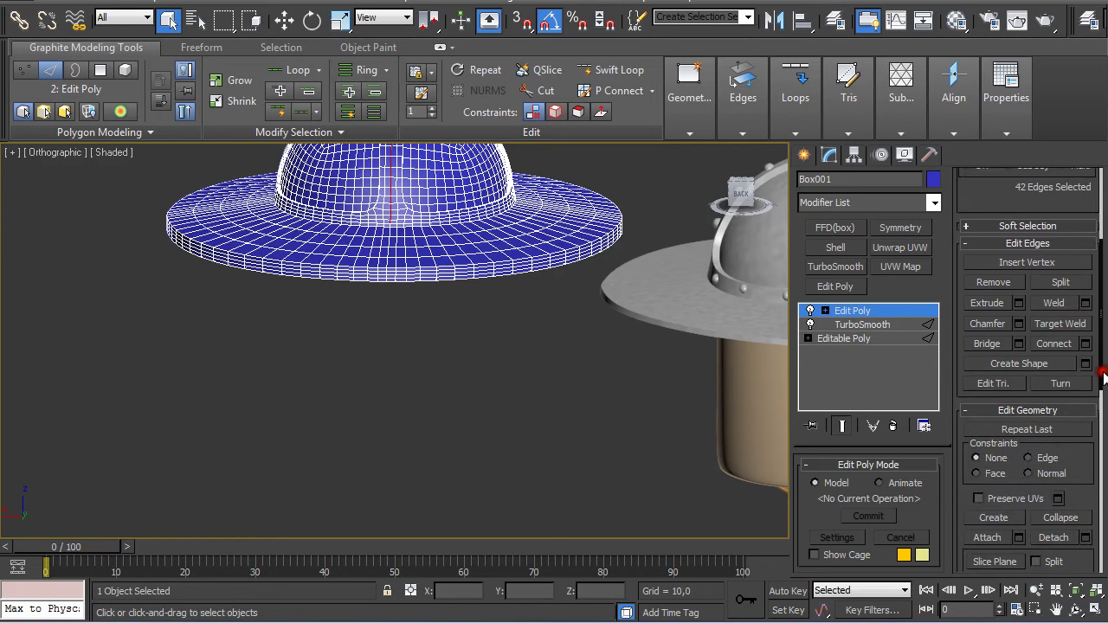
click(1054, 364)
mouse_move(469, 249)
middle_down()
mouse_move(472, 308)
mouse_move(508, 437)
middle_up()
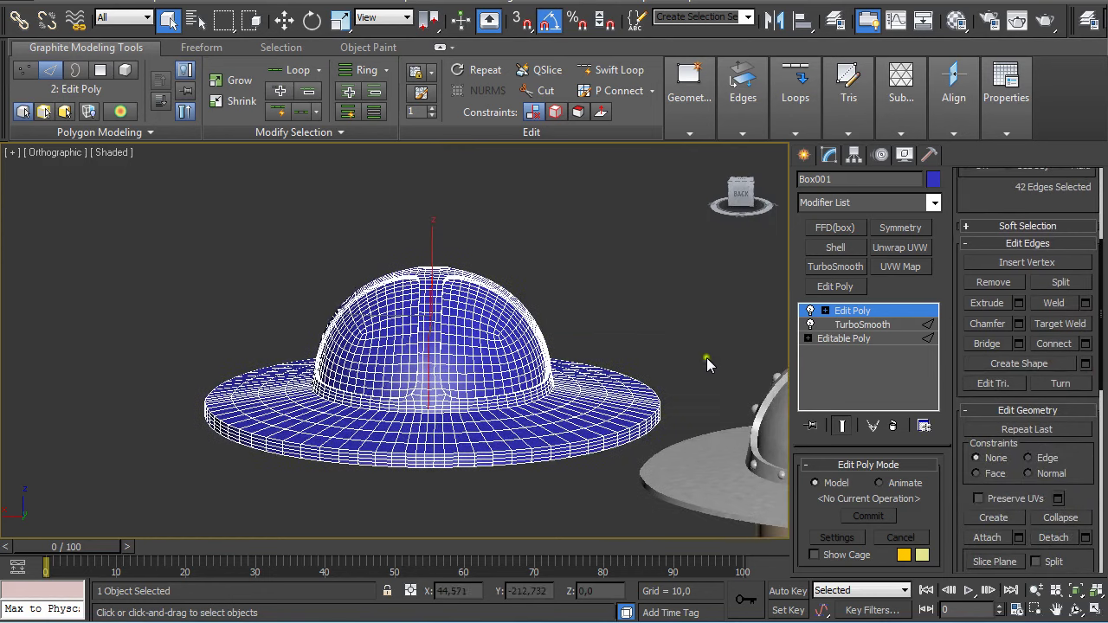
click(862, 312)
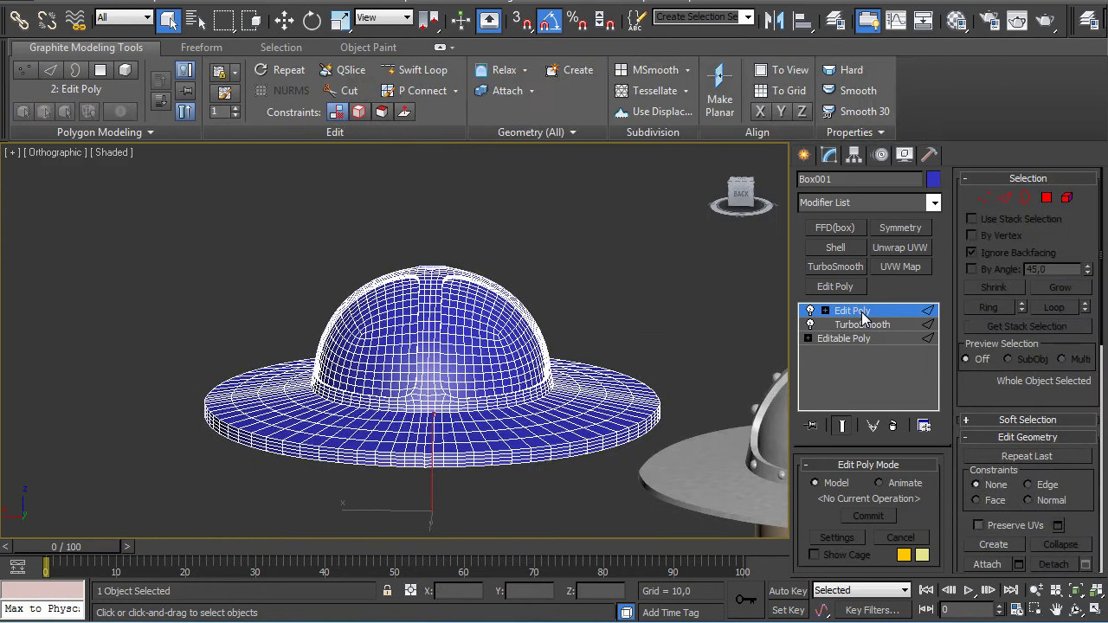
click(890, 428)
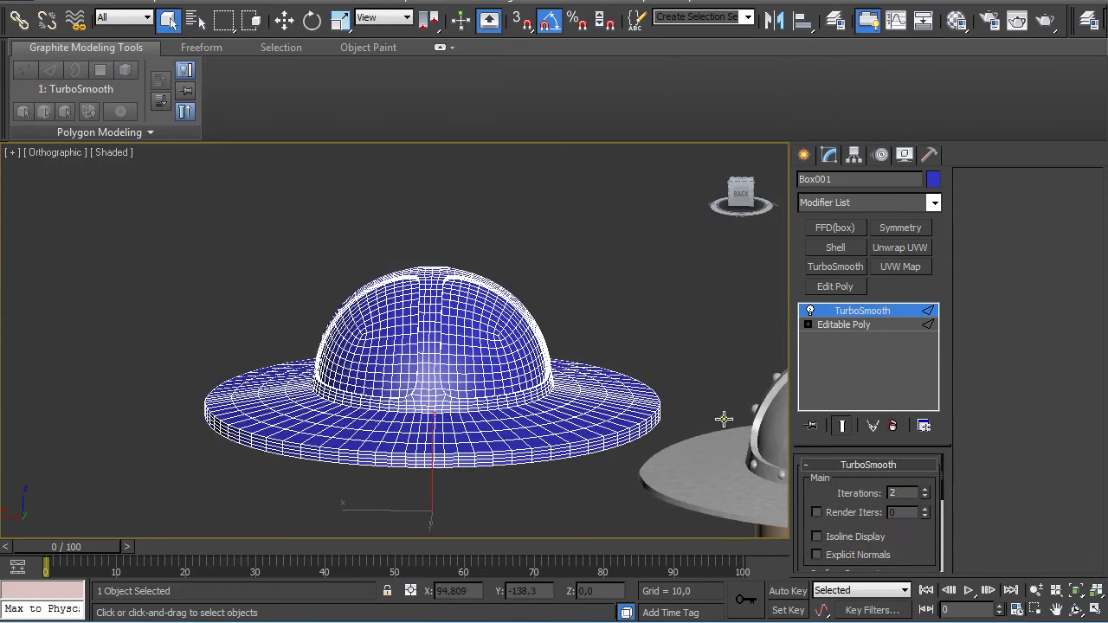
- Deselect the helmet and examine the extracted spline along the crossing band from several angles beside the reference helmet
key(z)
click(613, 286)
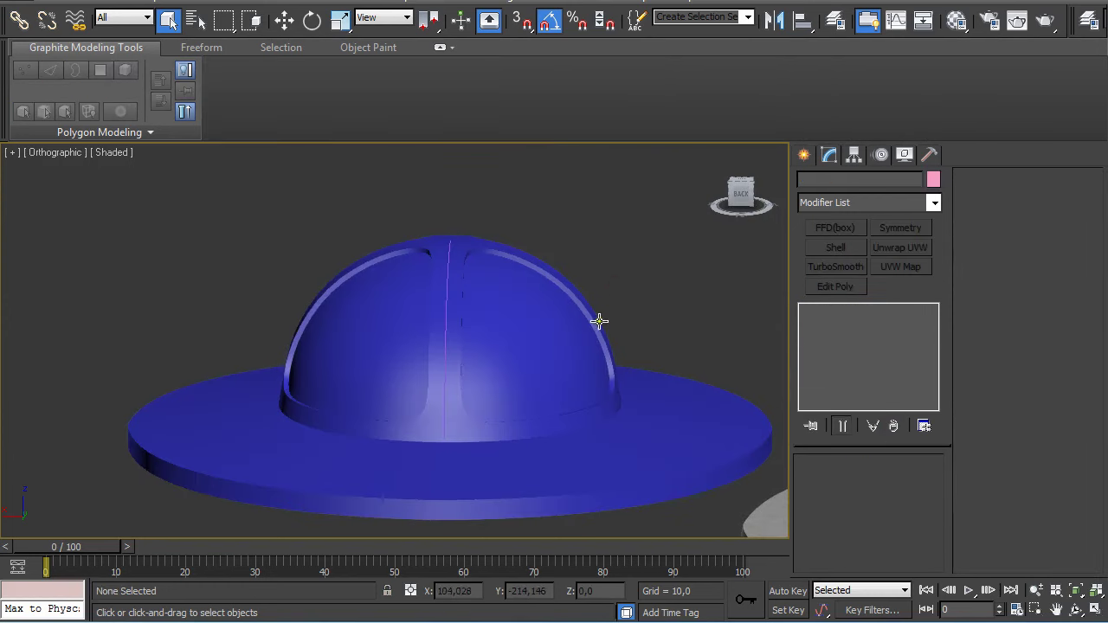
alt+middle_drag(475, 313, 451, 322)
alt+middle_drag(277, 398, 291, 423)
scroll(450, 304, down, 3)
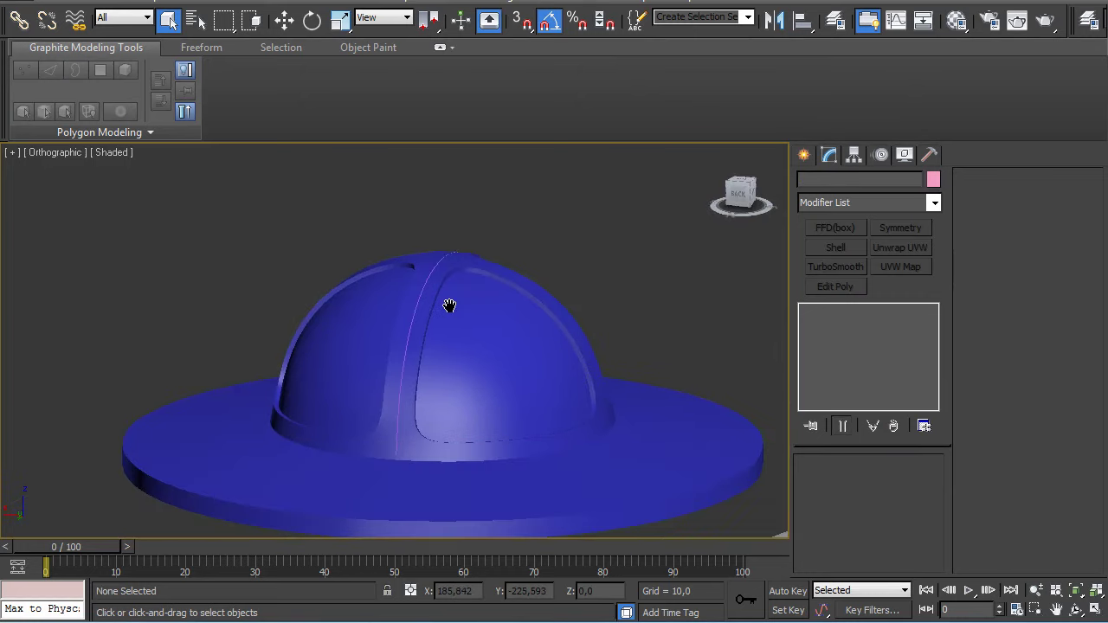
scroll(459, 324, down, 4)
key(f)
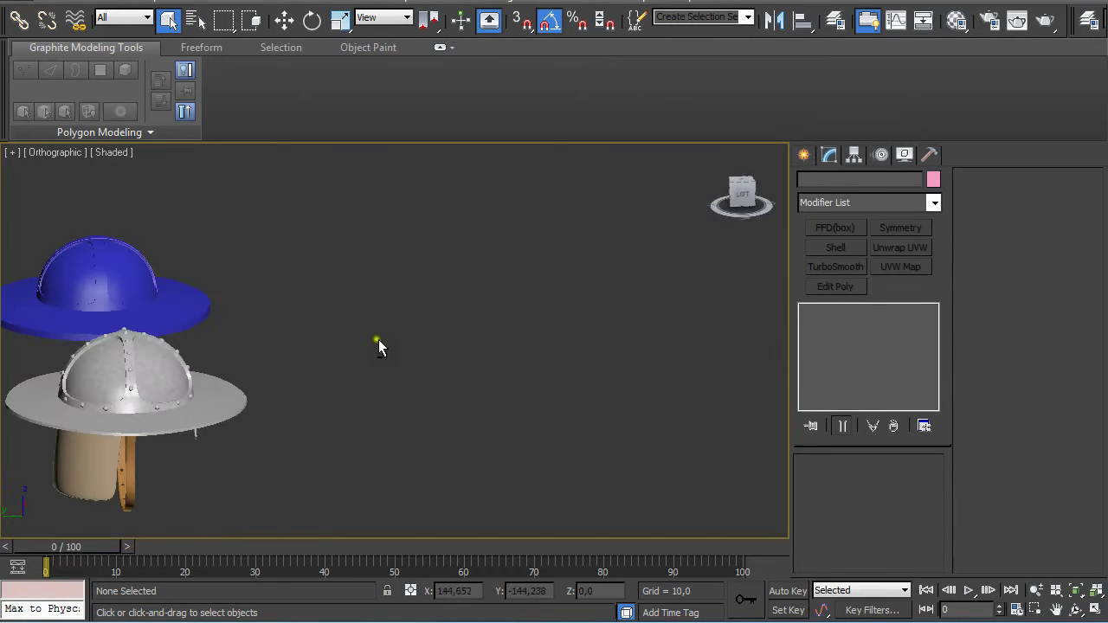
key(z)
alt+middle_drag(541, 307, 587, 328)
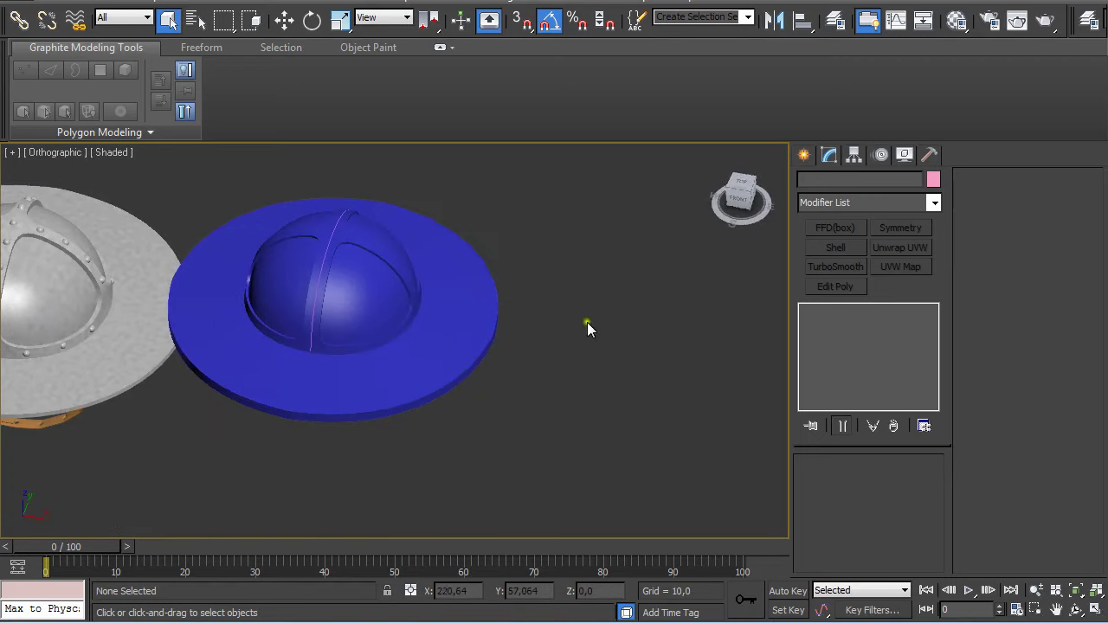
- Create a small box about 8 long, 7 wide and 12 high beside the helmet in the top view
click(806, 156)
click(834, 266)
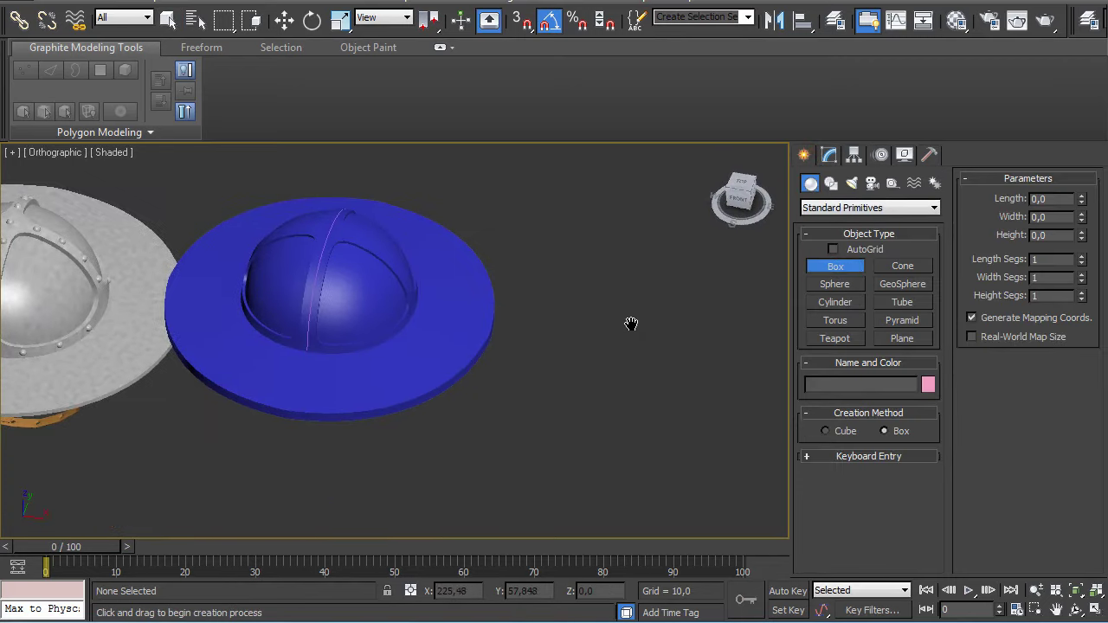
key(t)
middle_drag(631, 321, 253, 367)
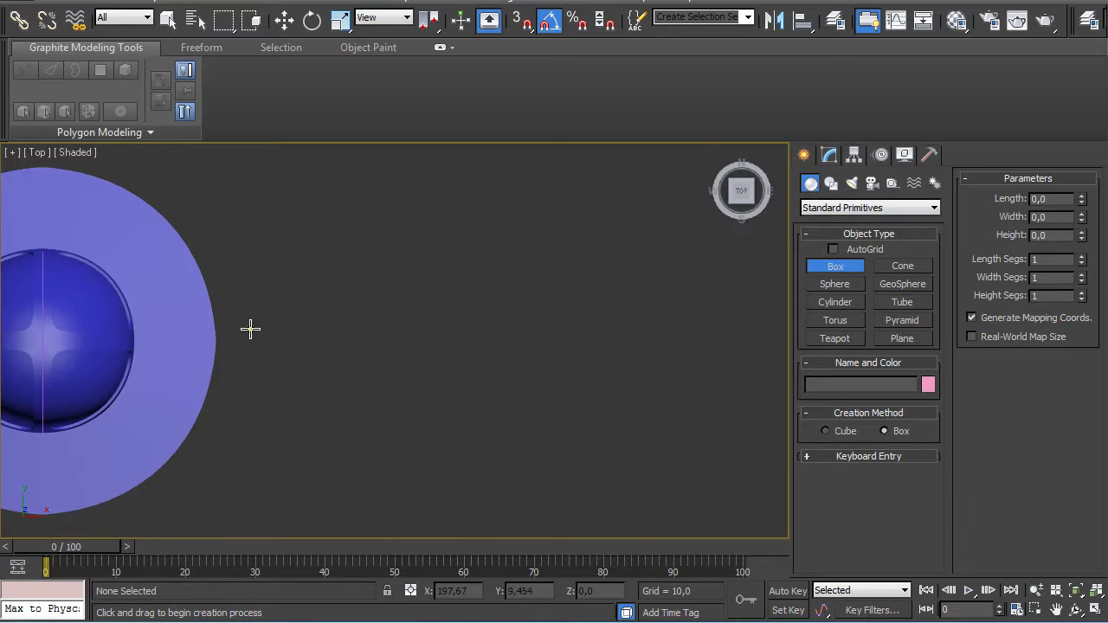
drag(279, 318, 298, 340)
click(295, 307)
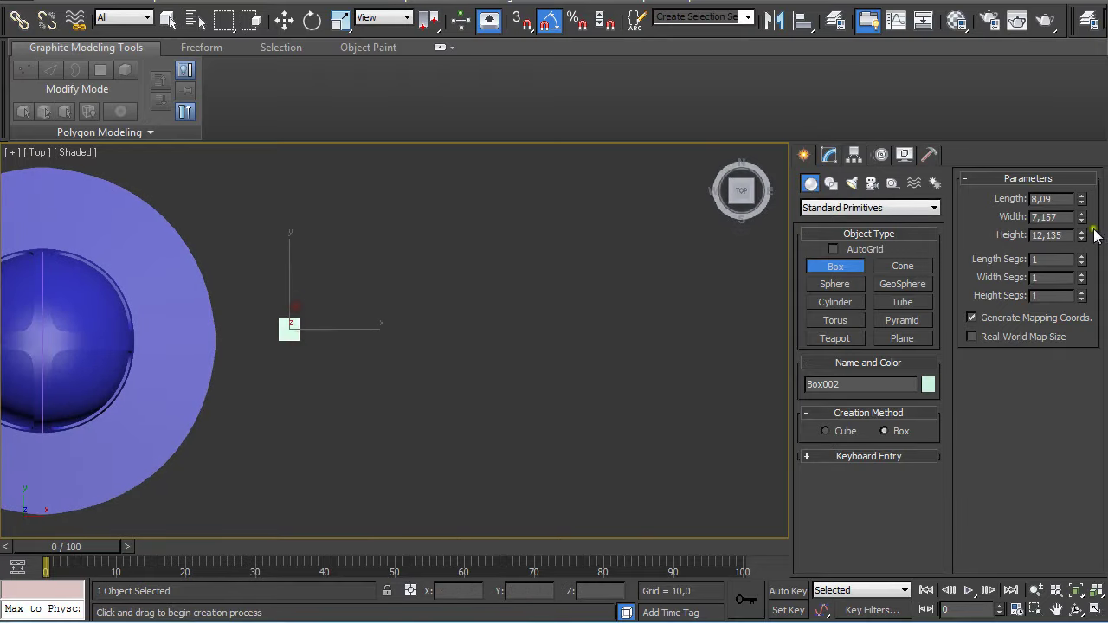
- Set the new box's length, width and height to 5 each
scroll(1055, 197, up, 1)
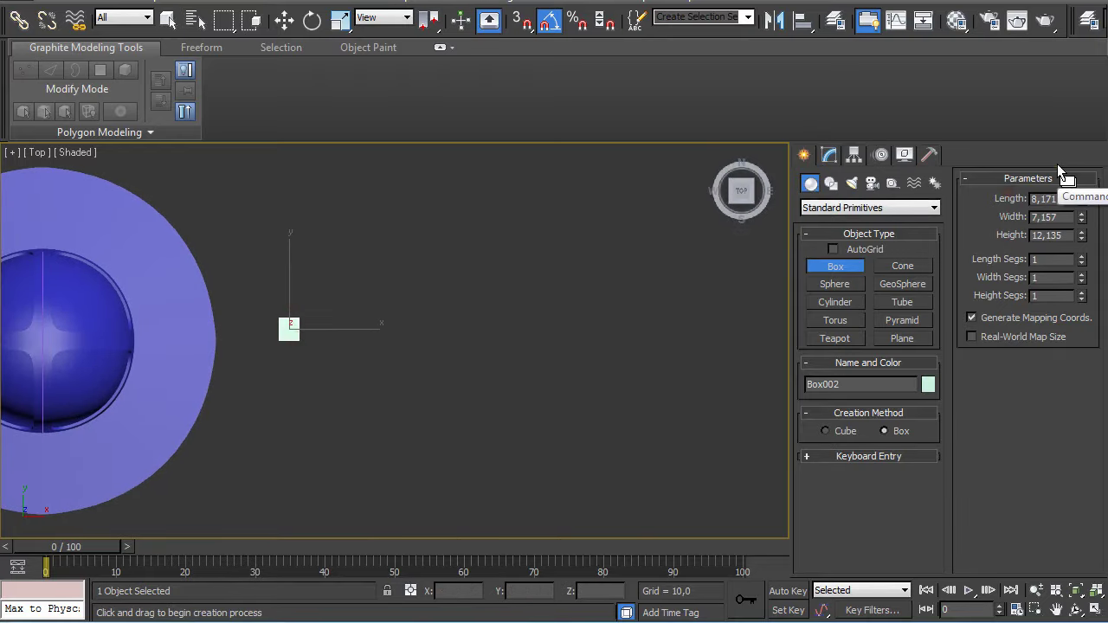
double_click(1051, 200)
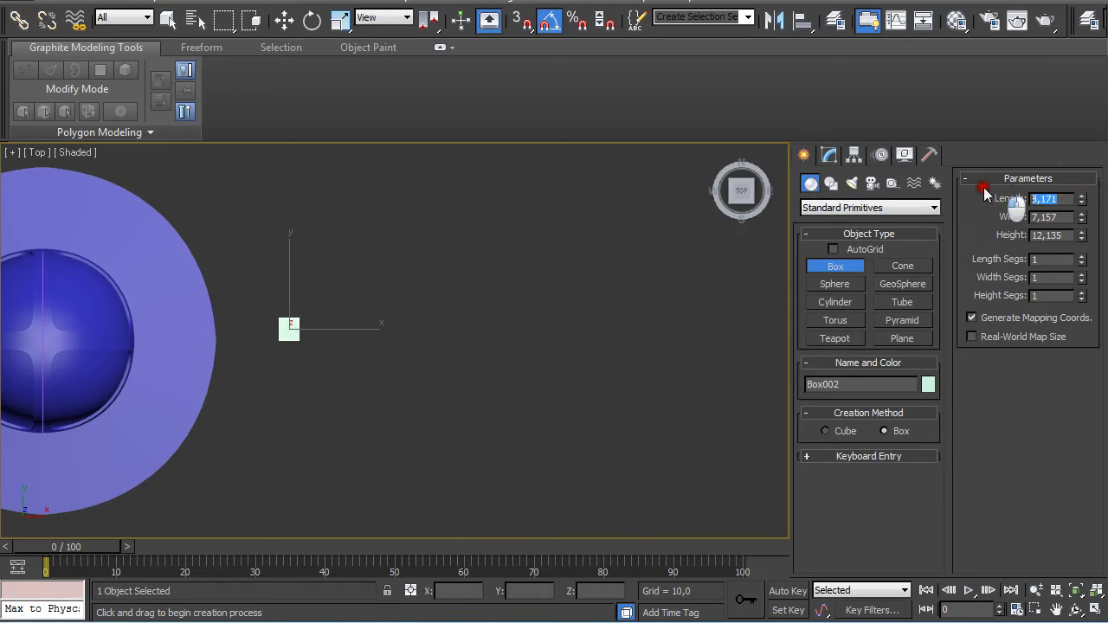
text(5)
key(Tab)
text(5)
key(Tab)
text(5)
key(Tab)
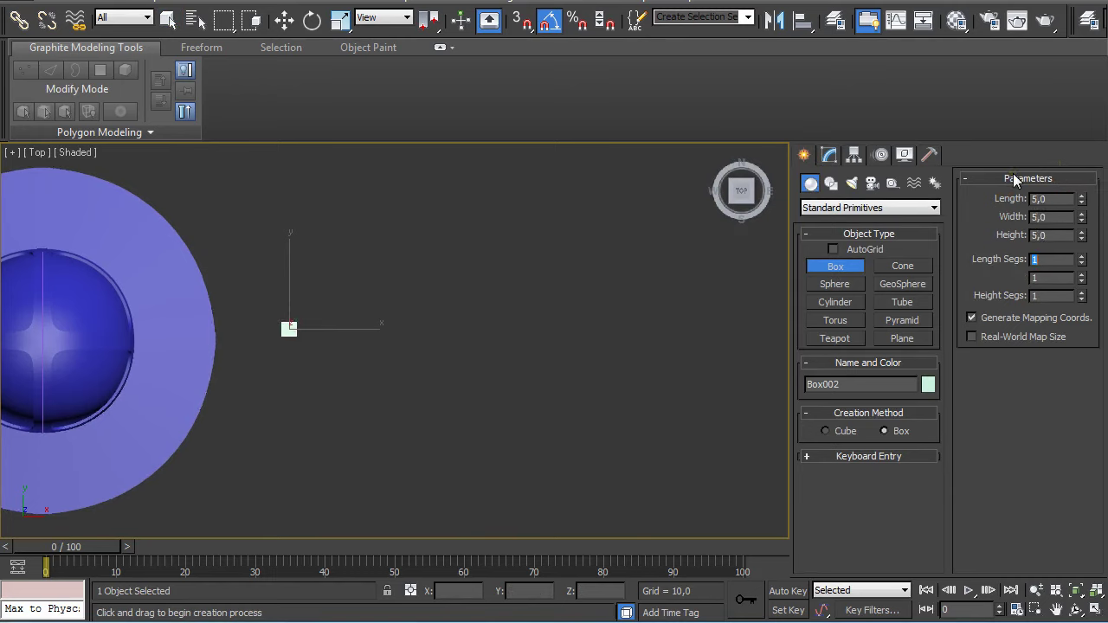
- Smooth the box with a one-iteration TurboSmooth modifier and convert the result to an Editable Poly
click(829, 156)
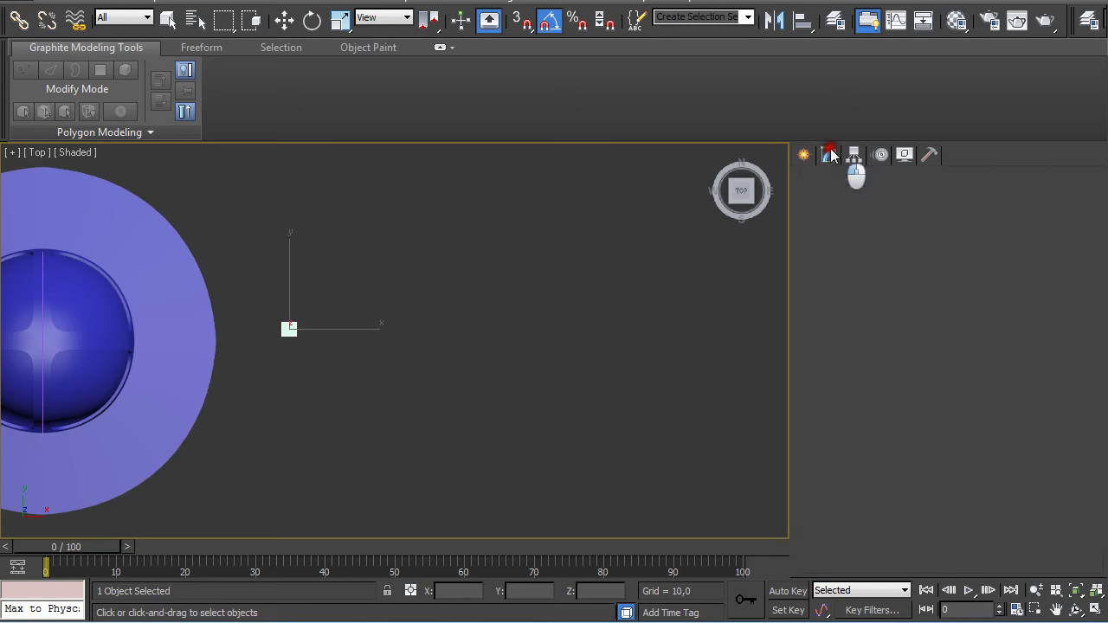
click(835, 266)
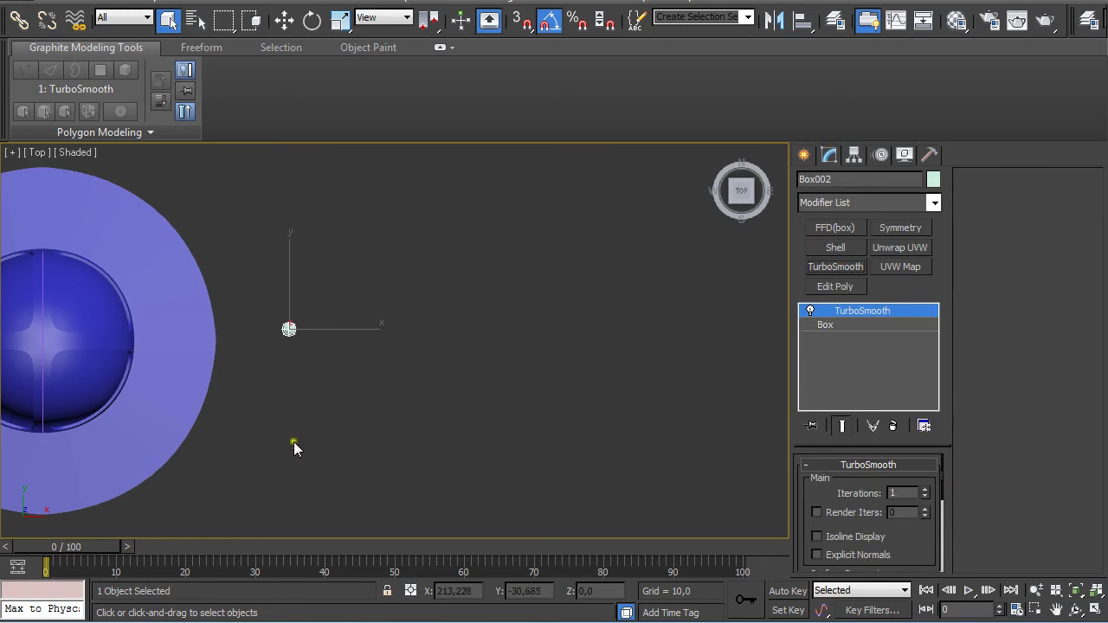
key(f)
key(z)
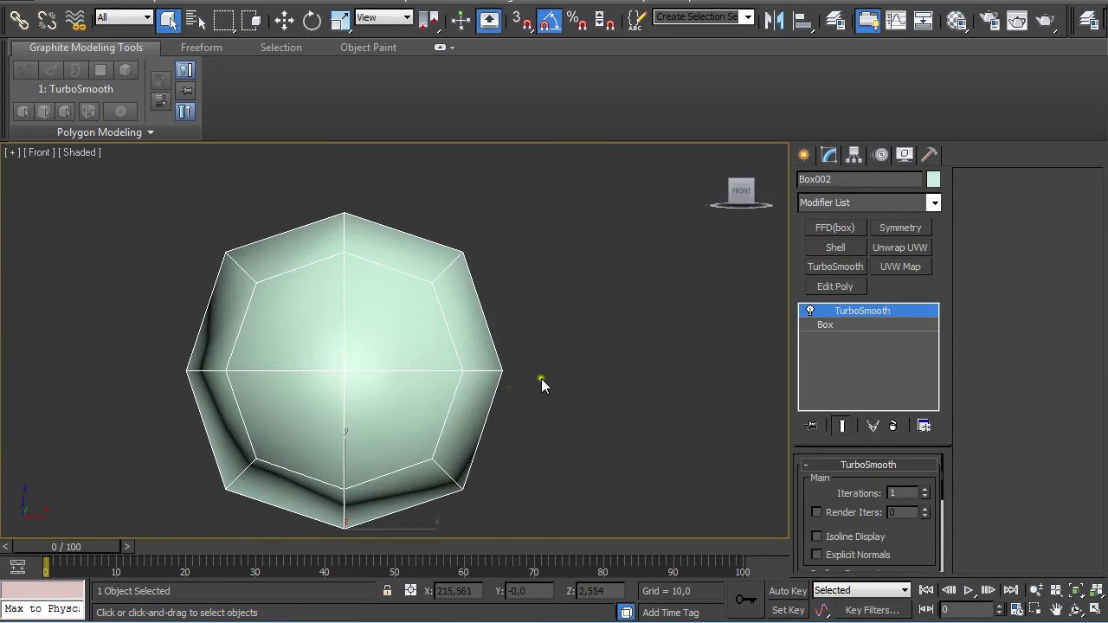
right_click(888, 311)
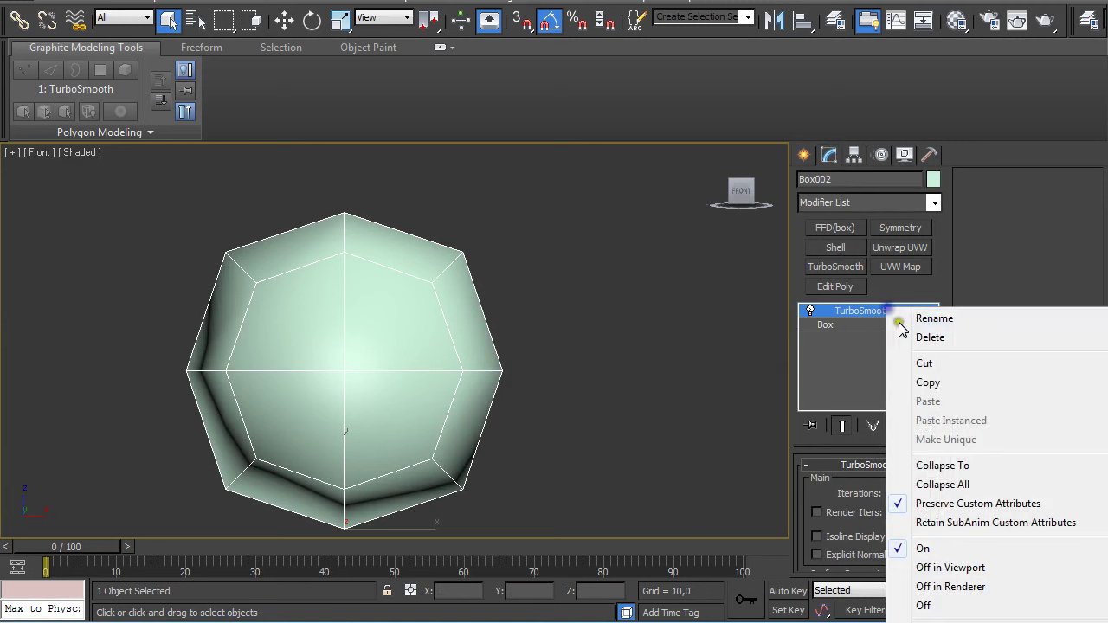
click(950, 466)
right_click(847, 310)
click(919, 439)
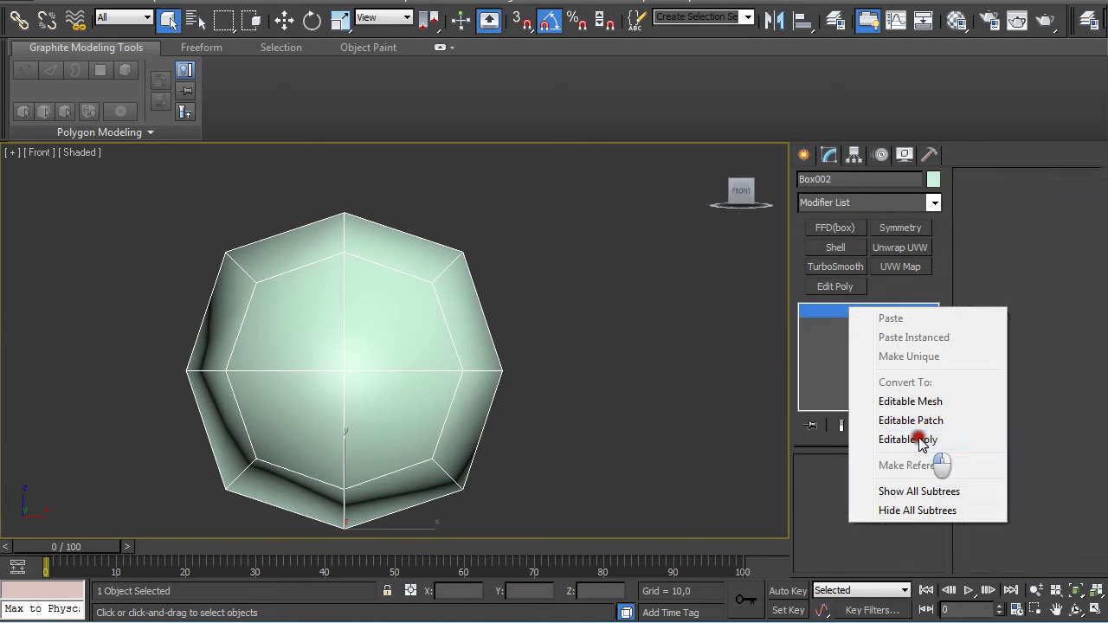
- Show the edged faces and delete the polygons of the sphere's lower half in the front view
scroll(478, 356, down, 5)
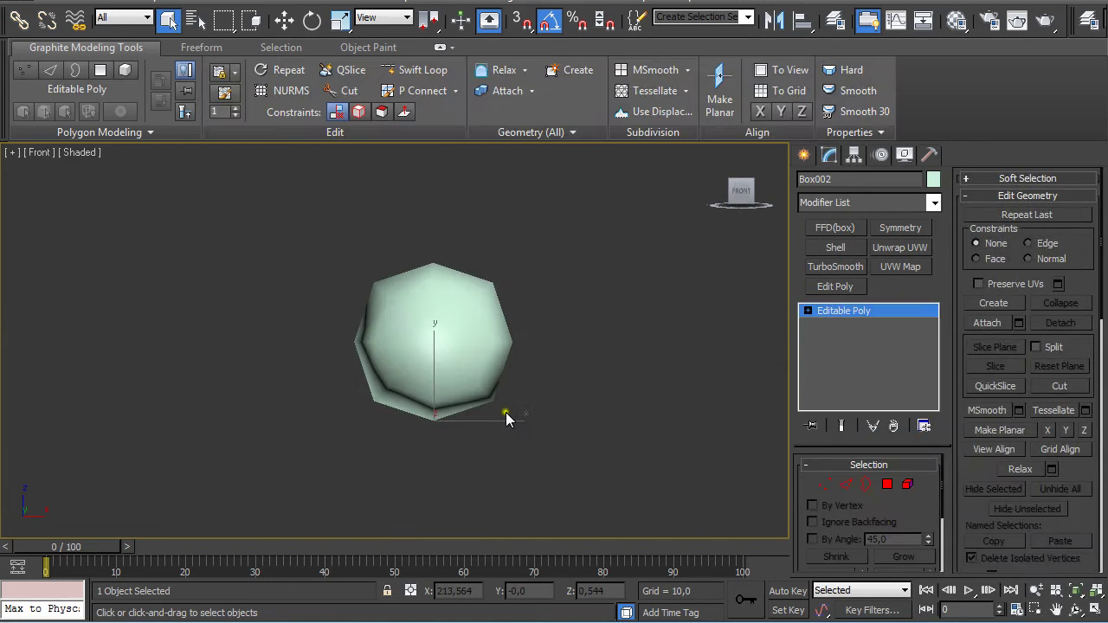
key(F4)
key(4)
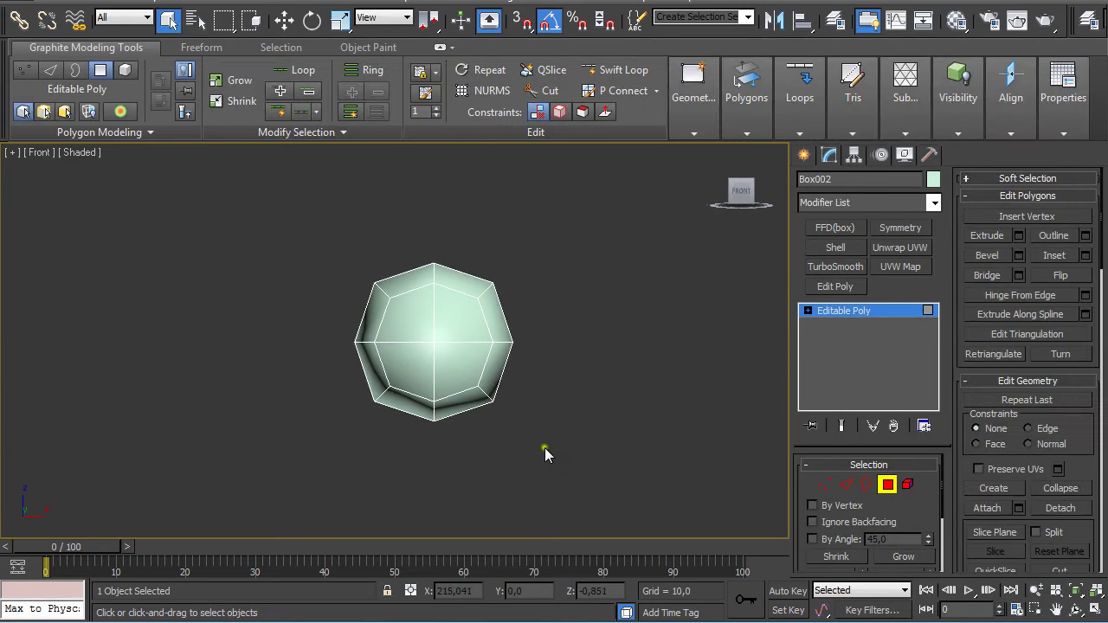
drag(544, 451, 312, 375)
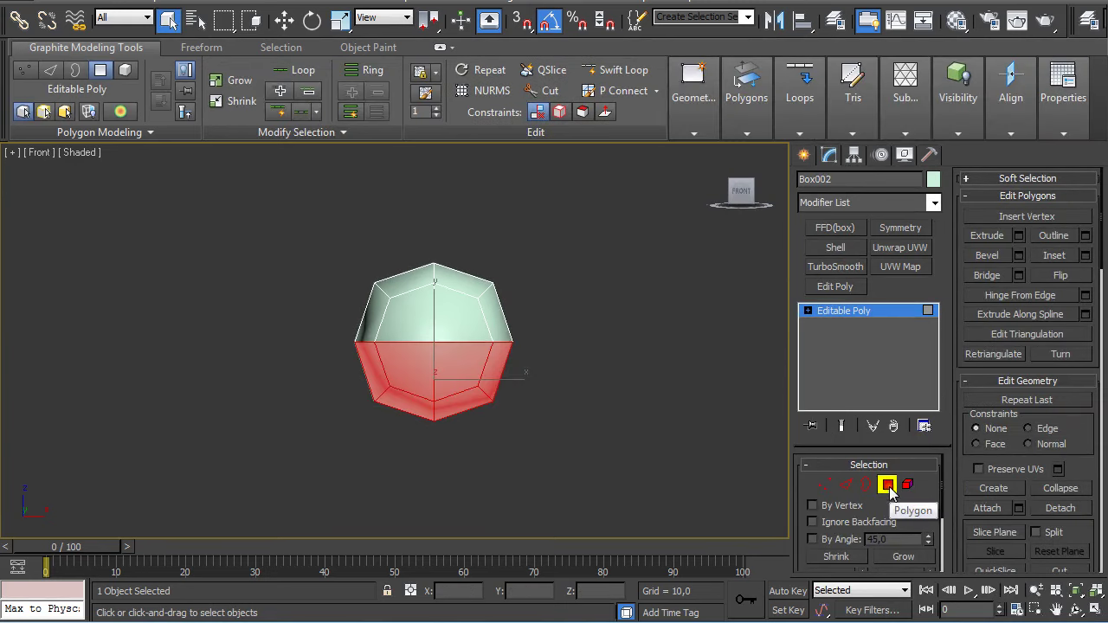
key(Delete)
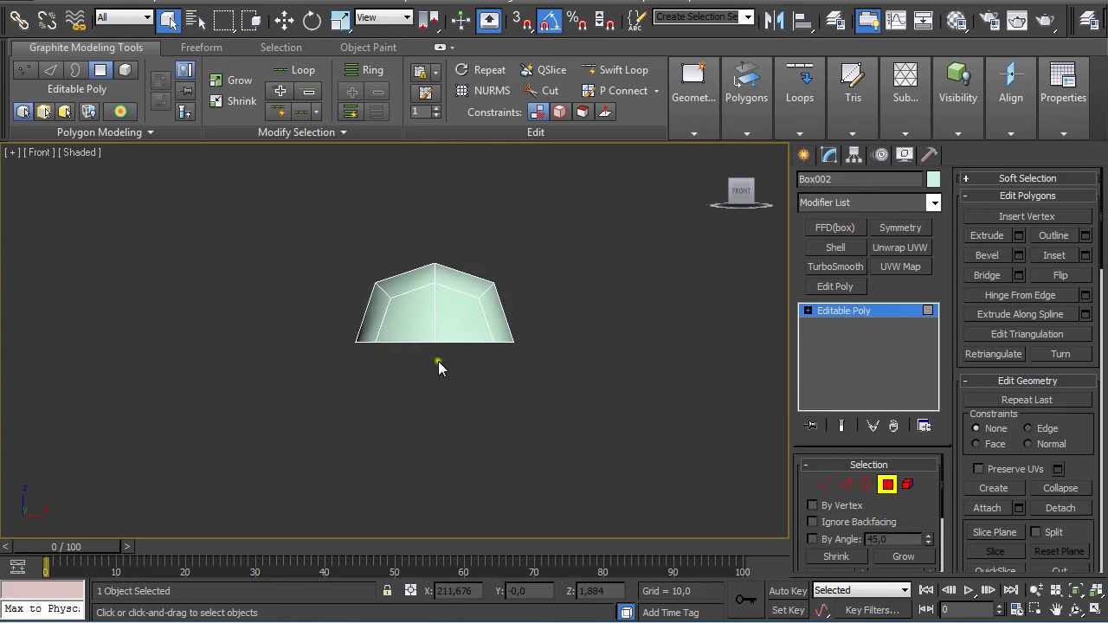
- Select the open border at the base of the half sphere and cap it
key(3)
drag(496, 383, 413, 328)
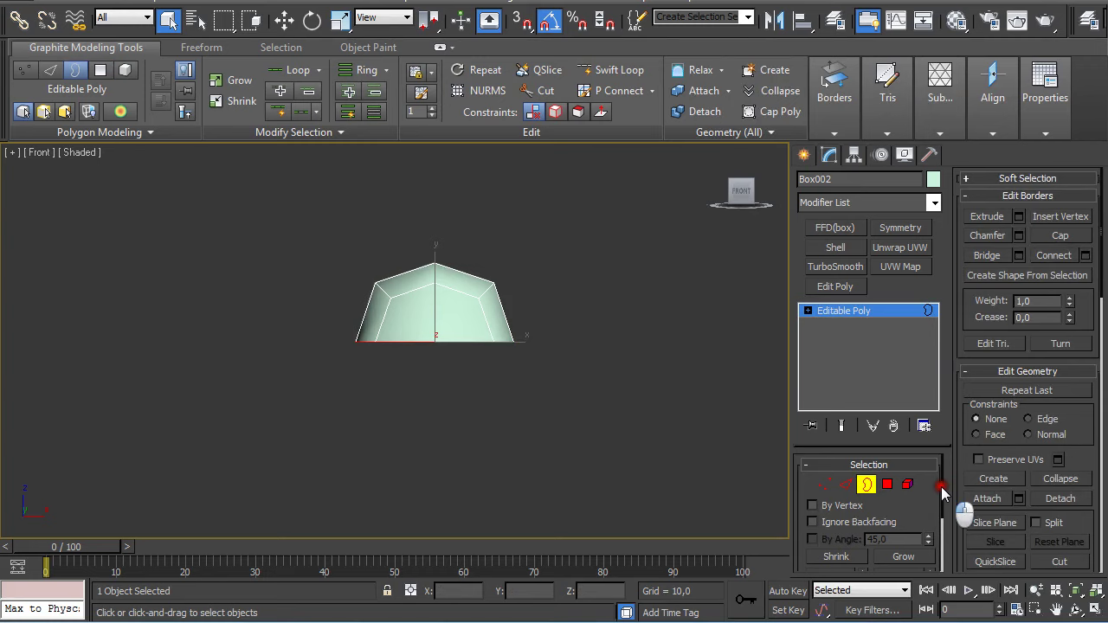
alt+middle_drag(592, 369, 514, 256)
key(p)
- Cut two crossing edges between opposite vertices of the cap on the half sphere's underside
key(1)
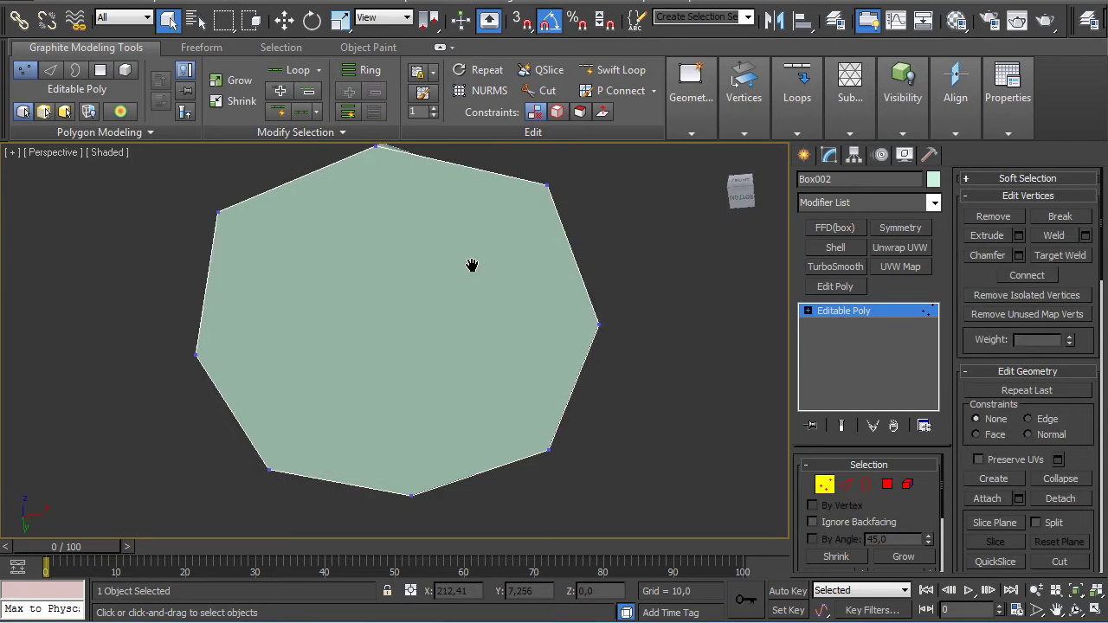
scroll(472, 265, down, 2)
right_click(366, 258)
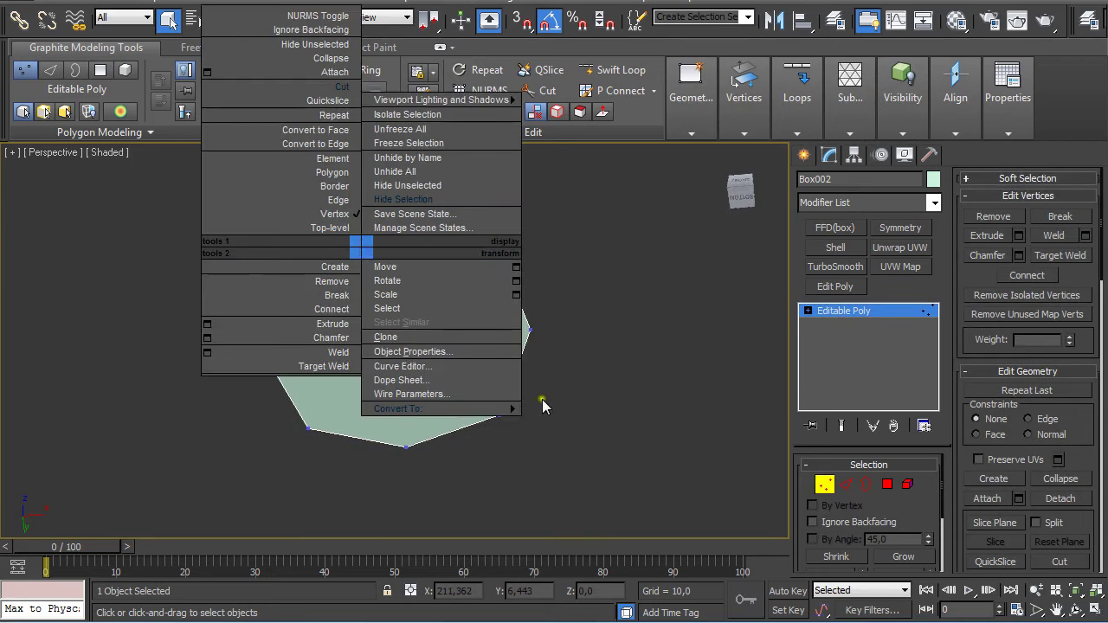
click(740, 399)
right_click(401, 282)
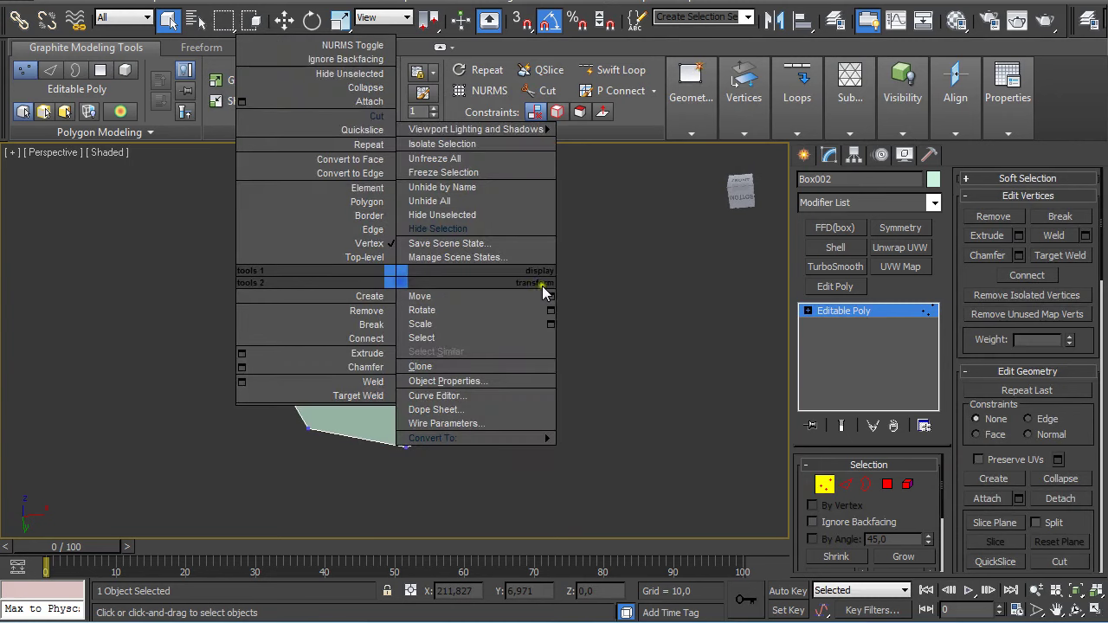
click(363, 121)
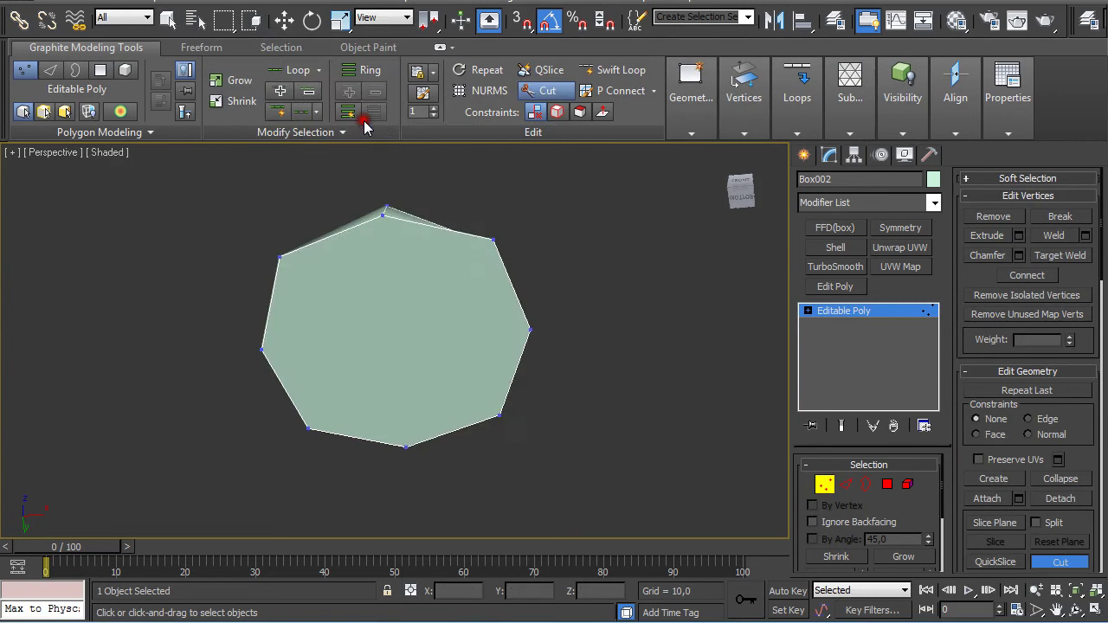
click(382, 215)
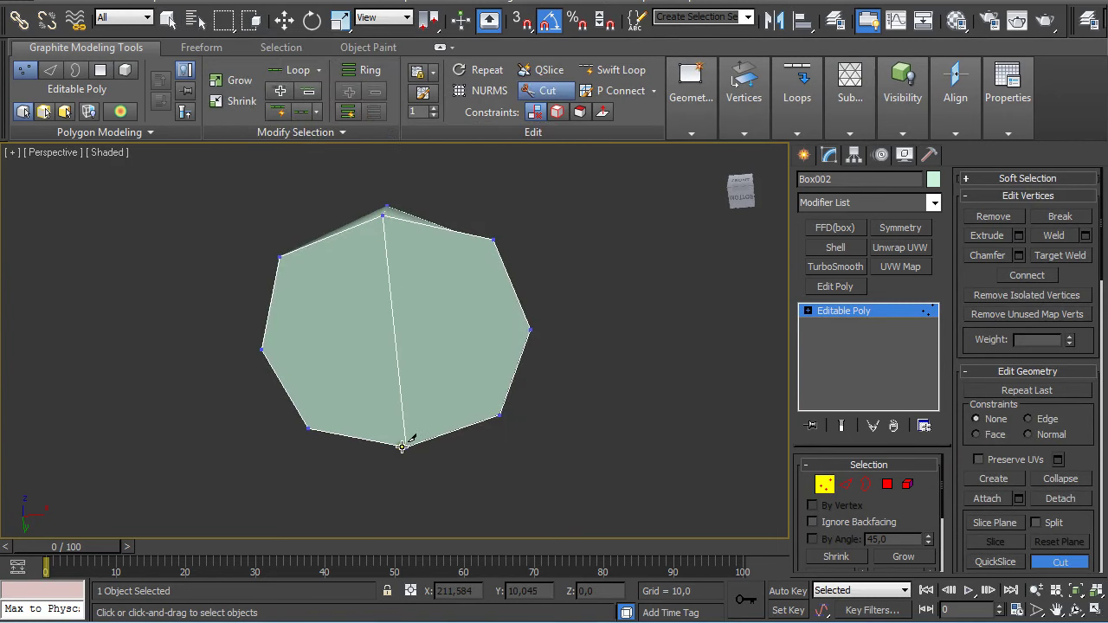
click(406, 445)
click(263, 347)
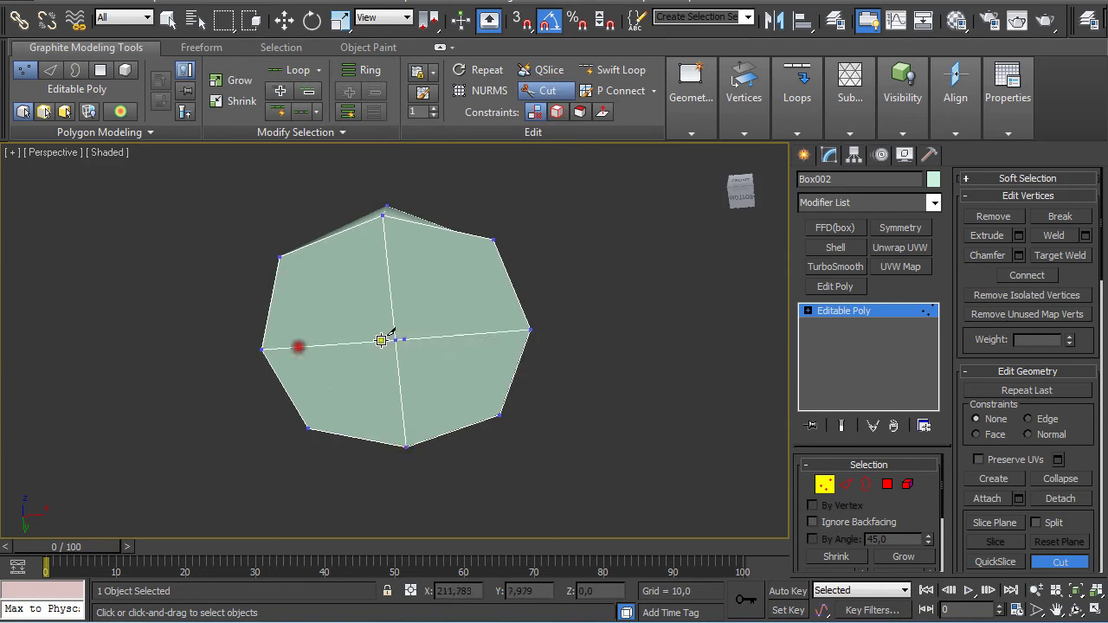
click(529, 330)
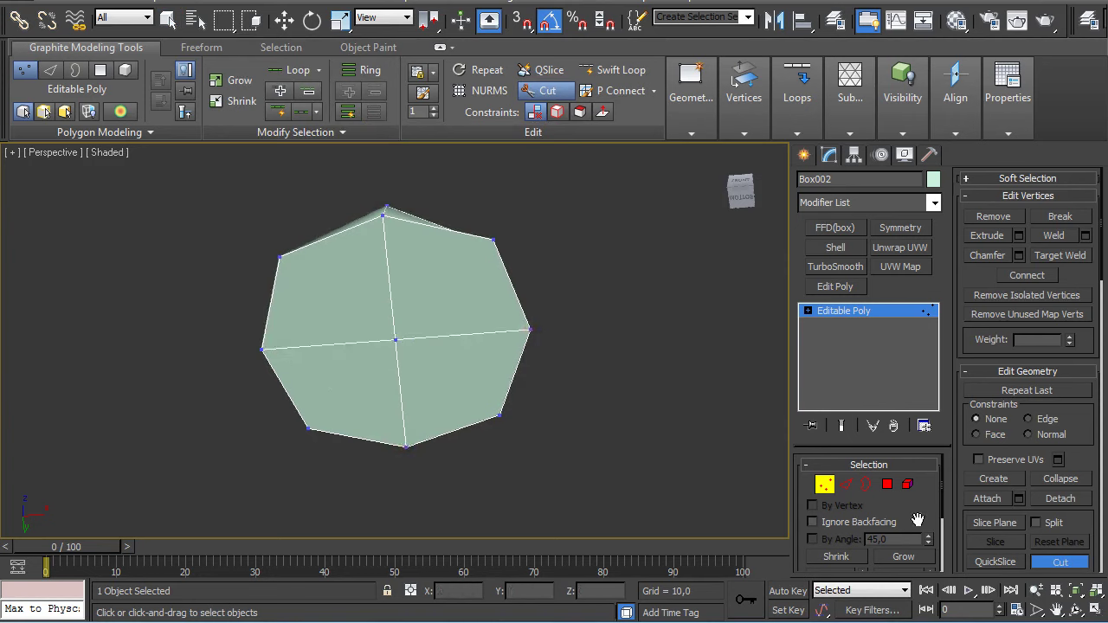
- Select the outer edges of the base, without the inner cross edges, and set their crease to 1,0
click(825, 484)
click(846, 485)
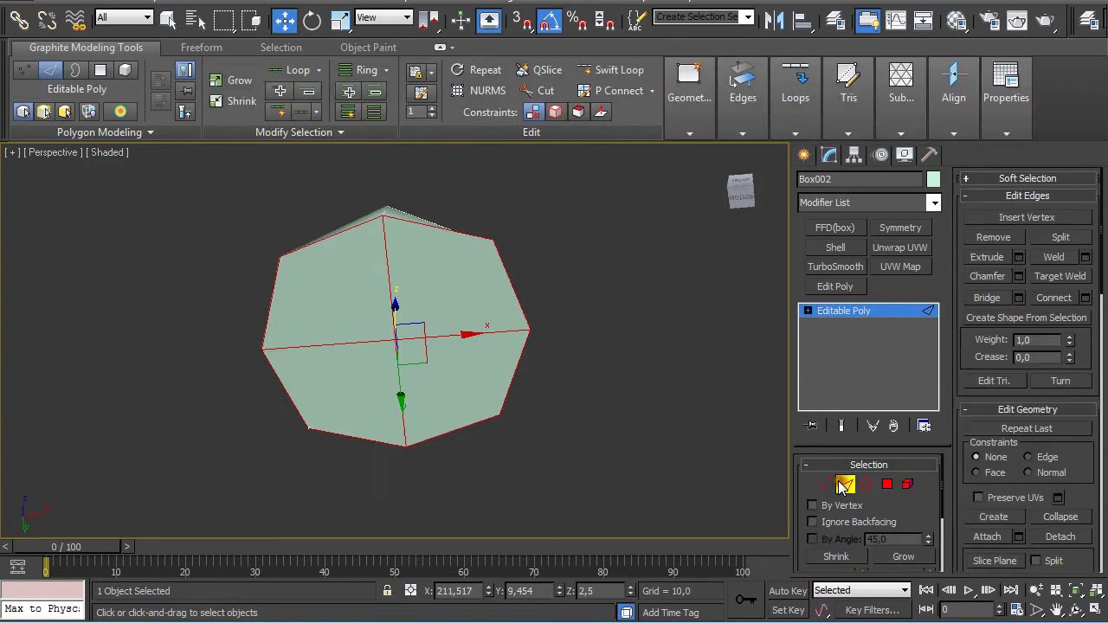
alt+drag(367, 310, 429, 374)
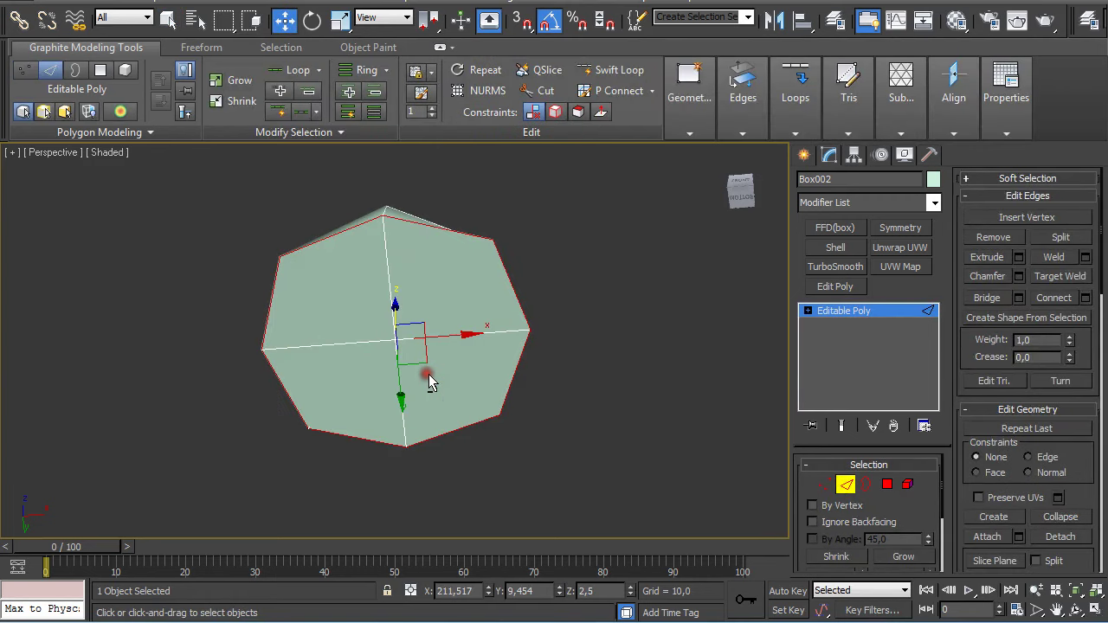
alt+middle_drag(461, 334, 462, 413)
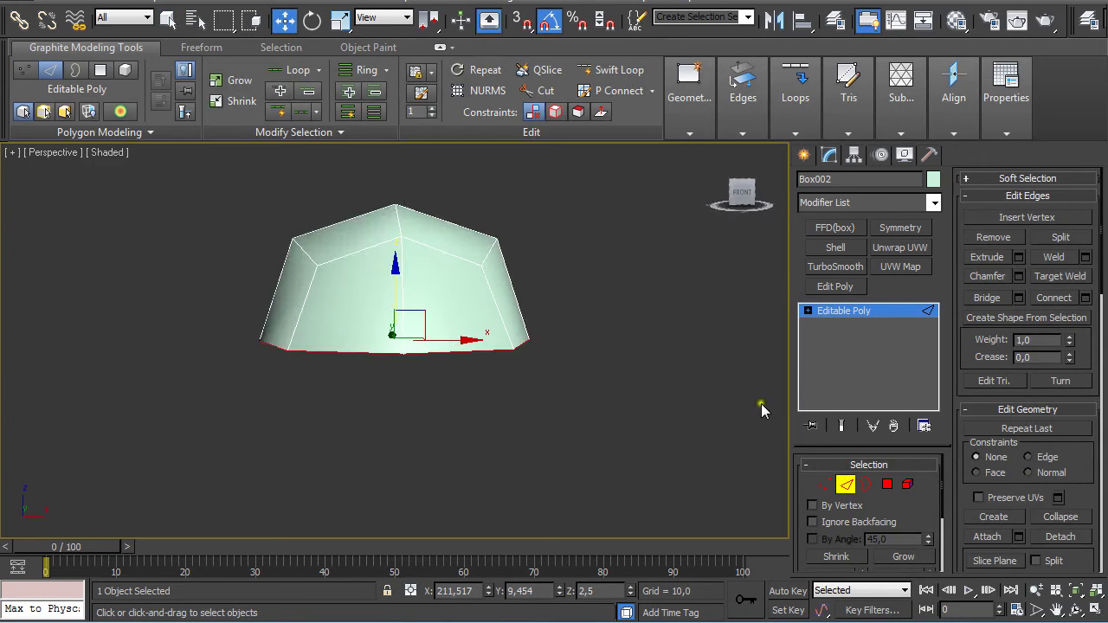
drag(1071, 357, 1063, 201)
- Preview the creased half sphere with a TurboSmooth modifier from several views, and remove the modifier
click(836, 267)
alt+middle_drag(617, 342, 538, 361)
scroll(541, 252, down, 5)
scroll(541, 367, up, 2)
scroll(539, 362, up, 2)
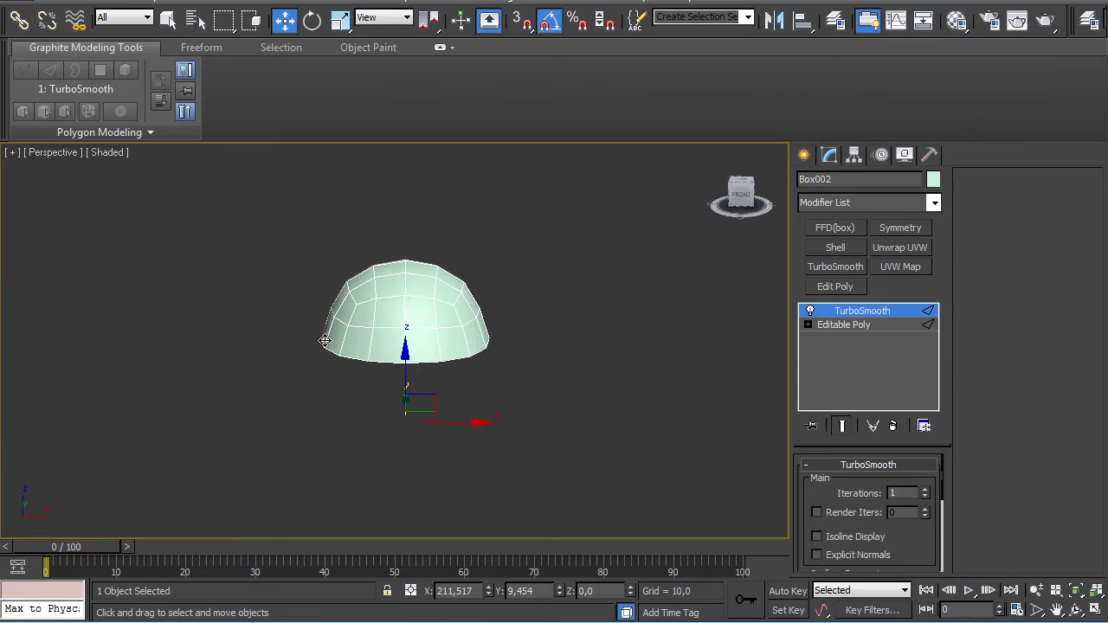
click(891, 424)
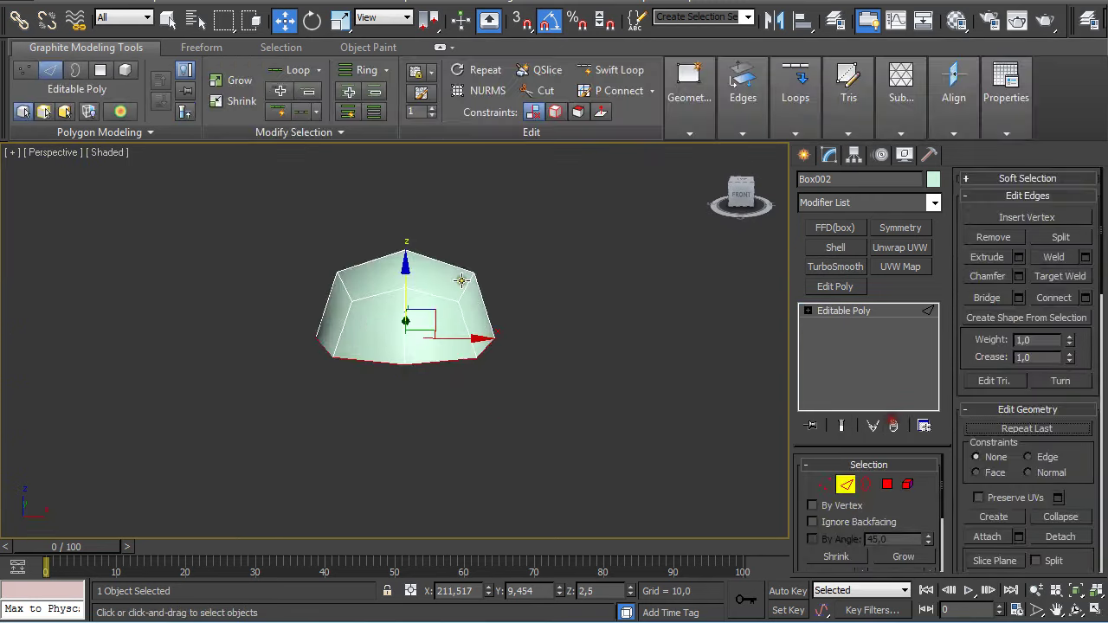
- Try to move the half sphere's selected base edges upward in the front view, and undo the move
scroll(462, 285, down, 5)
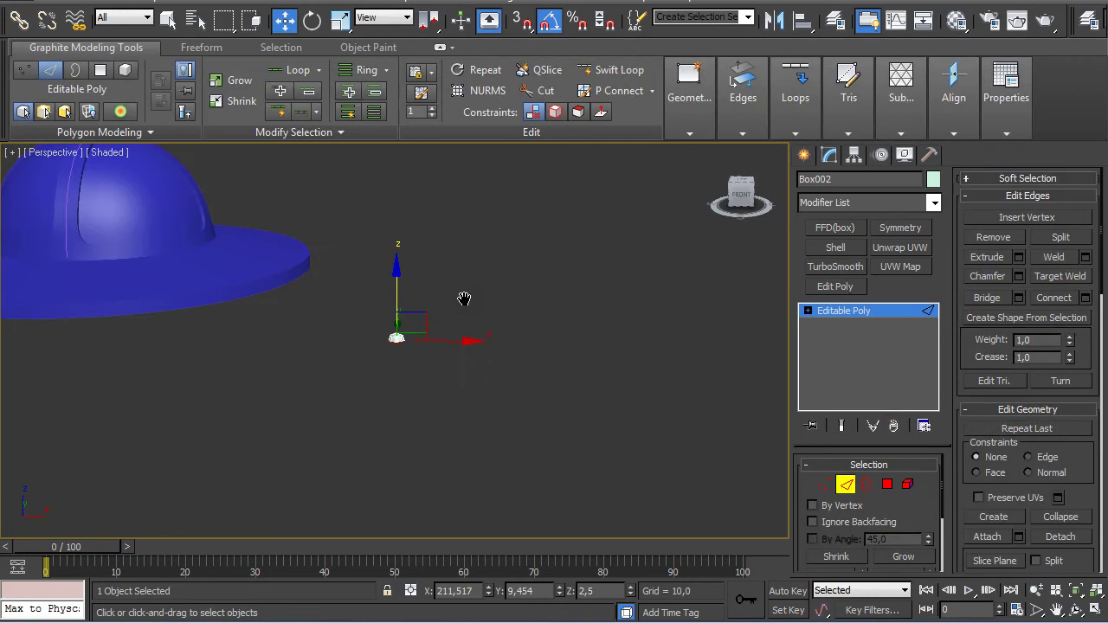
key(f)
key(z)
scroll(470, 307, down, 4)
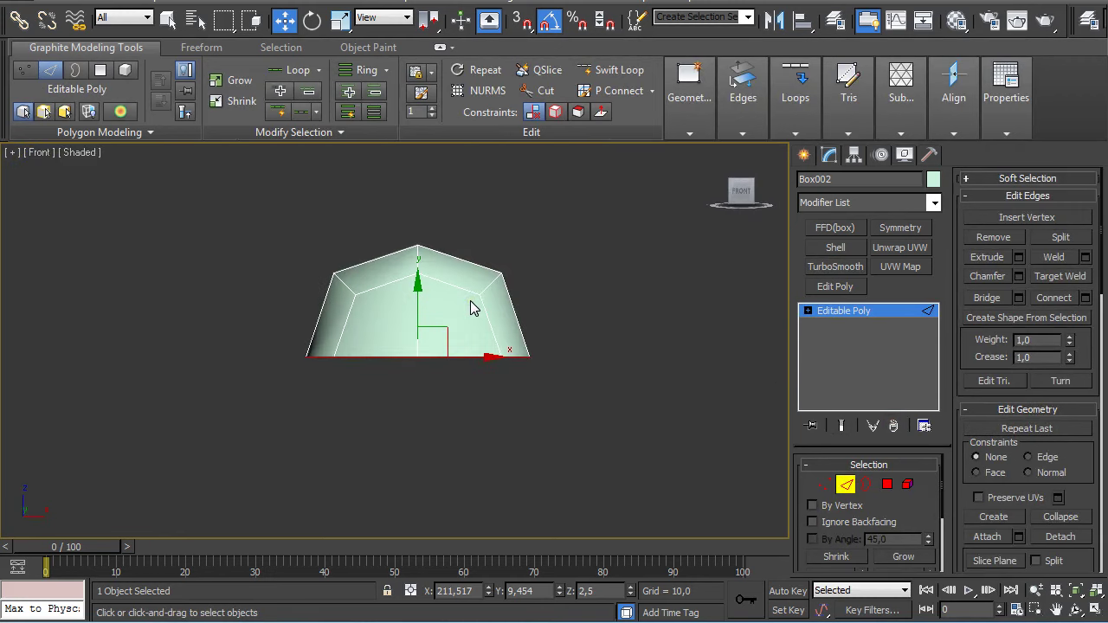
scroll(418, 286, down, 3)
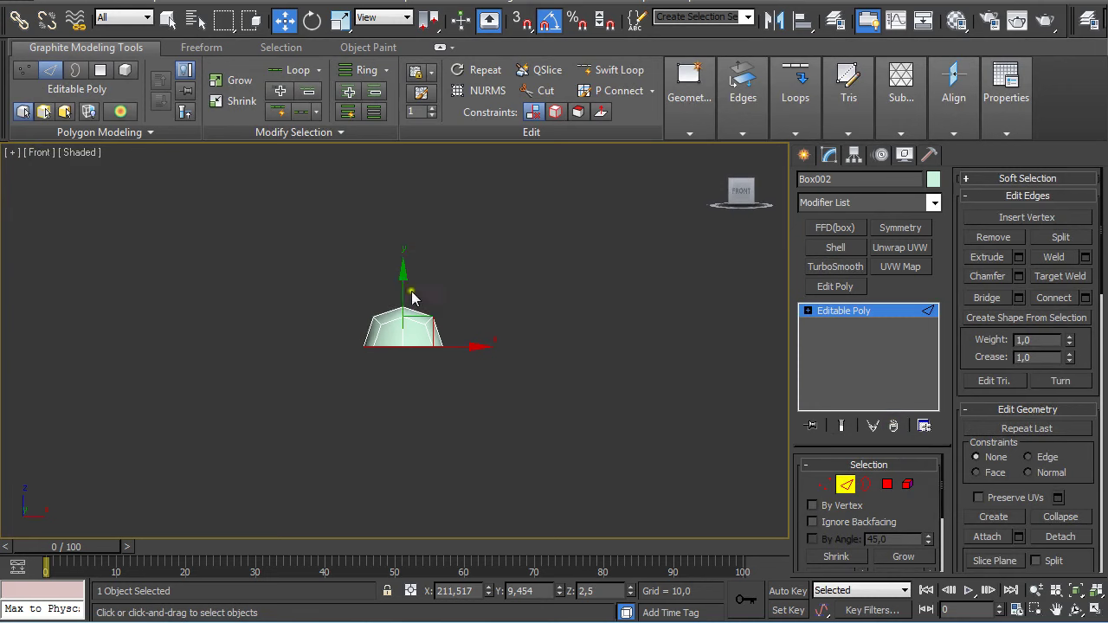
drag(412, 297, 397, 209)
key(ctrl+z)
- Move only the half sphere's pivot up to the centre of its flat base, using vertex snapping, and turn snapping off
click(844, 485)
scroll(395, 343, up, 2)
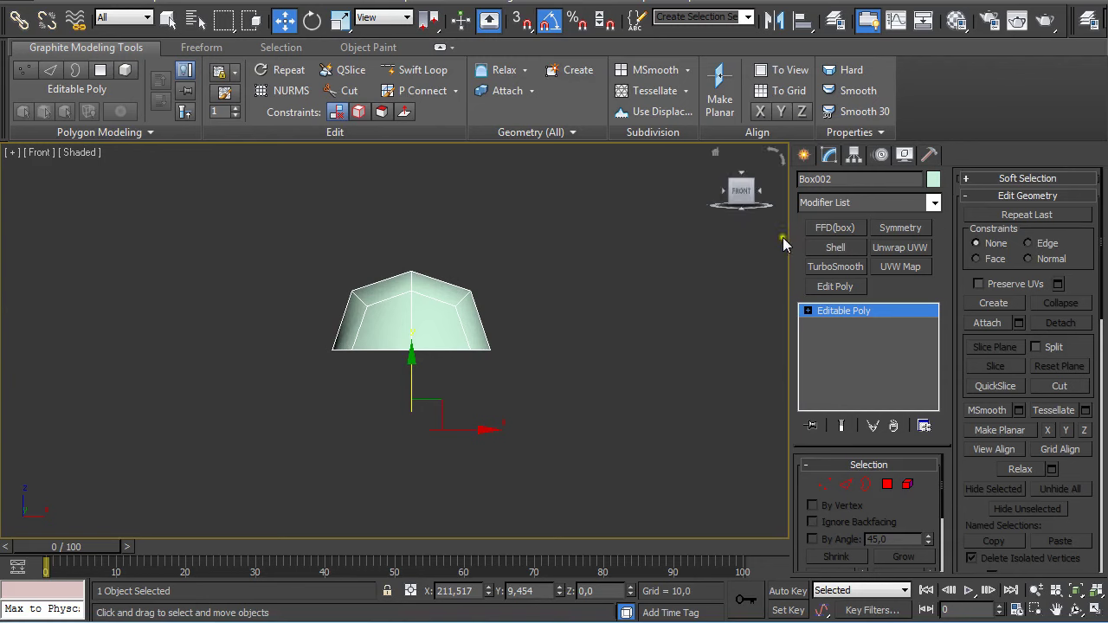
click(852, 155)
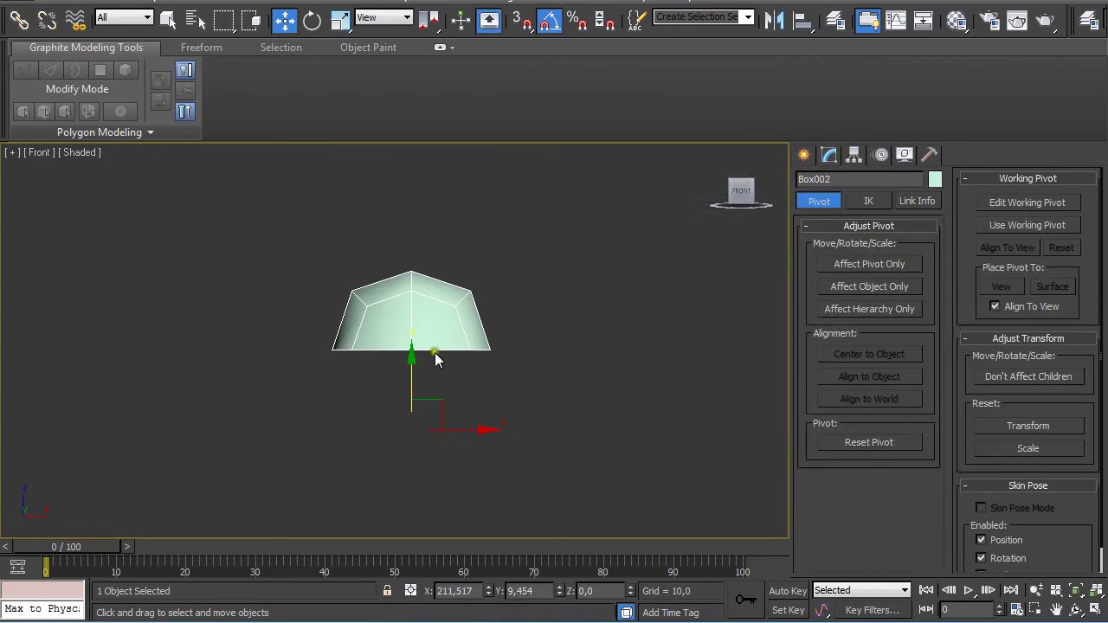
click(835, 262)
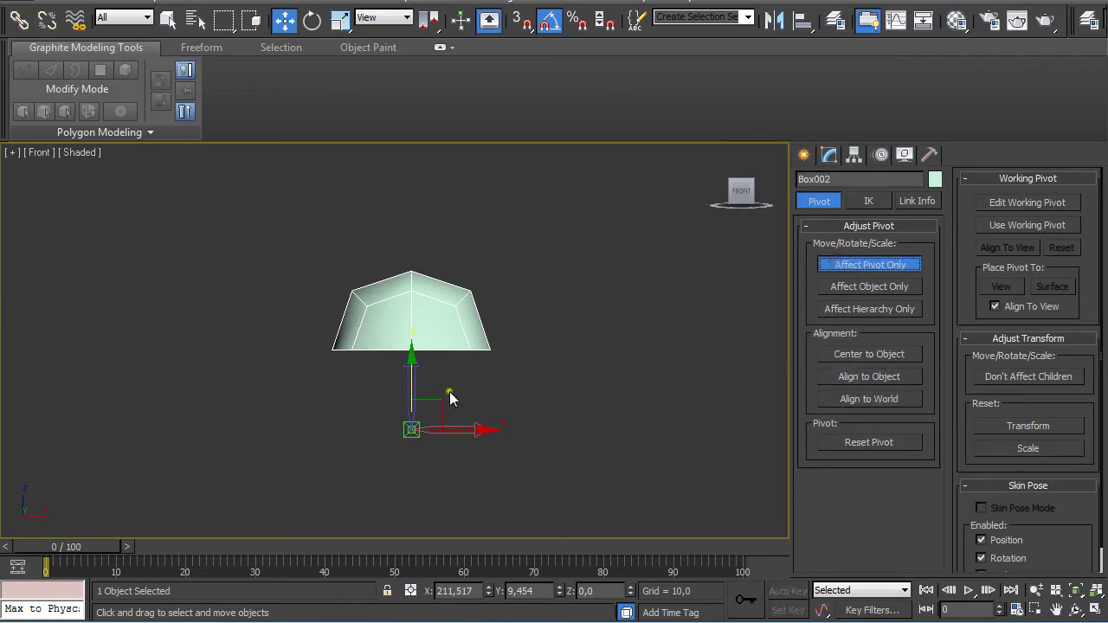
right_click(524, 23)
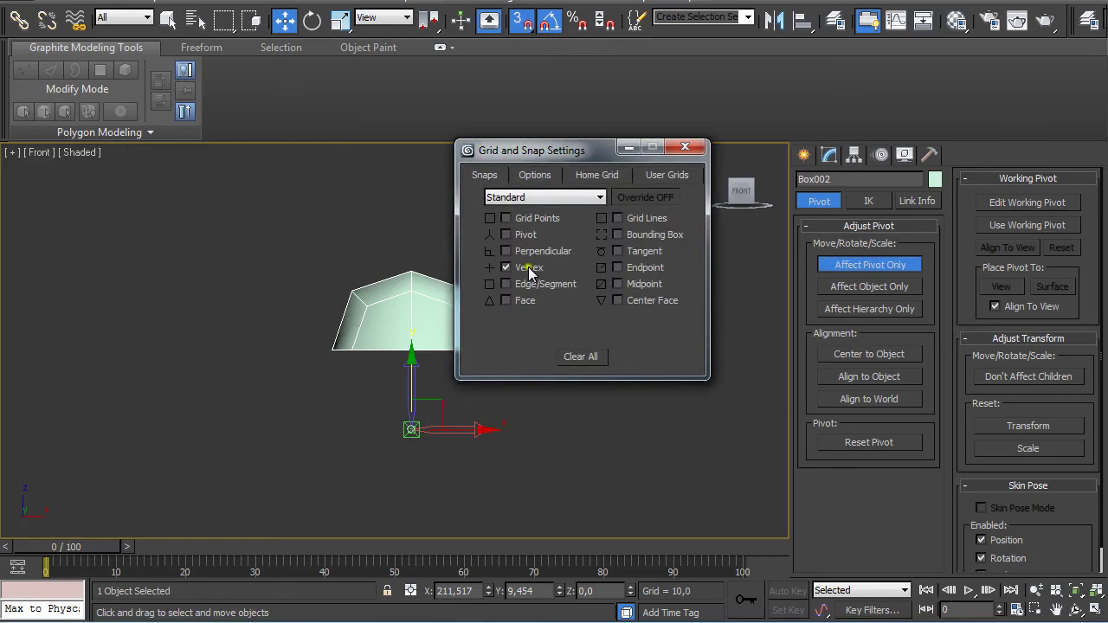
click(685, 147)
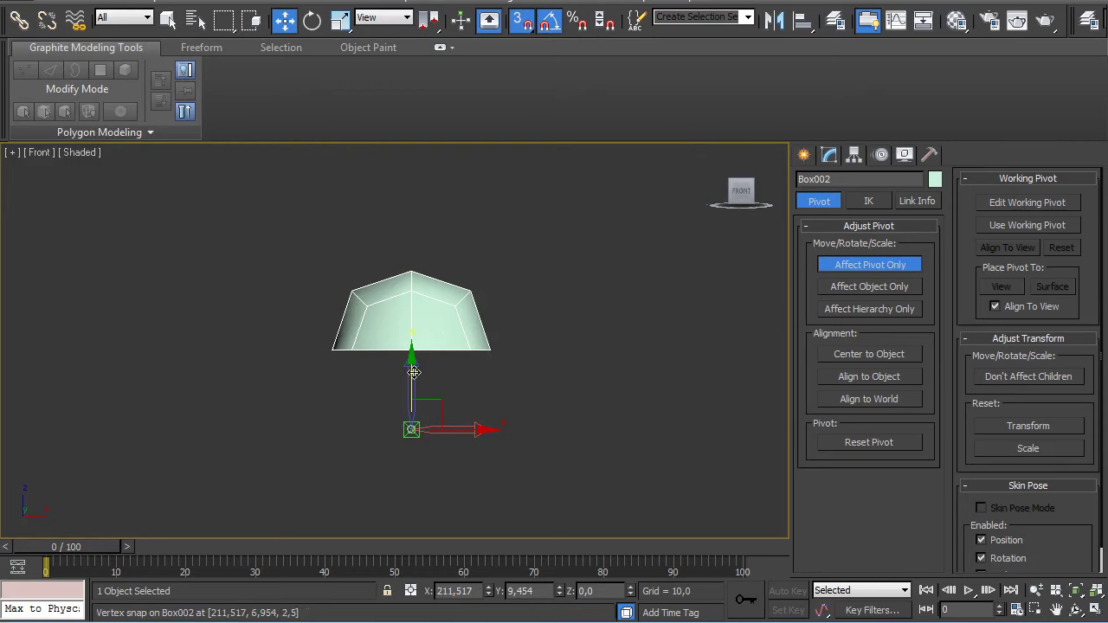
drag(412, 389, 414, 350)
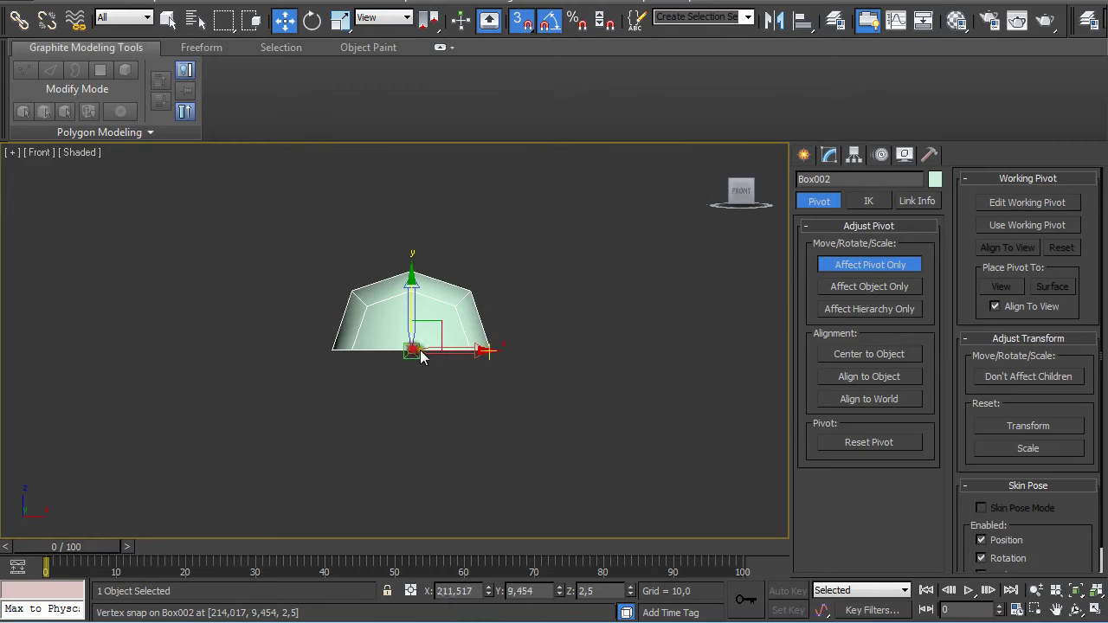
click(848, 265)
scroll(613, 385, up, 3)
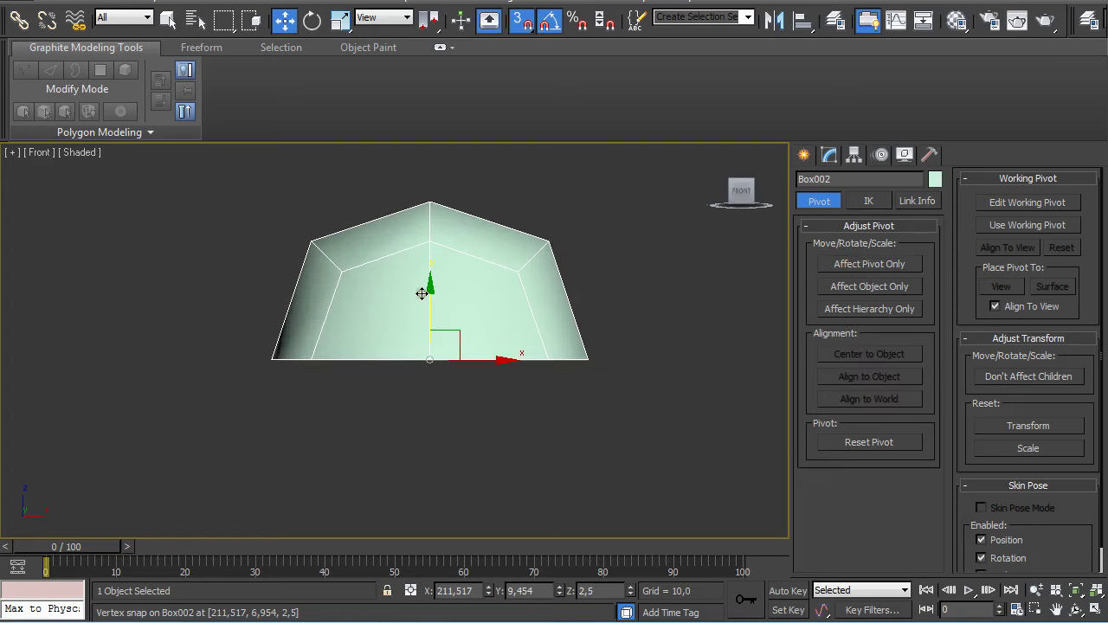
scroll(422, 290, down, 3)
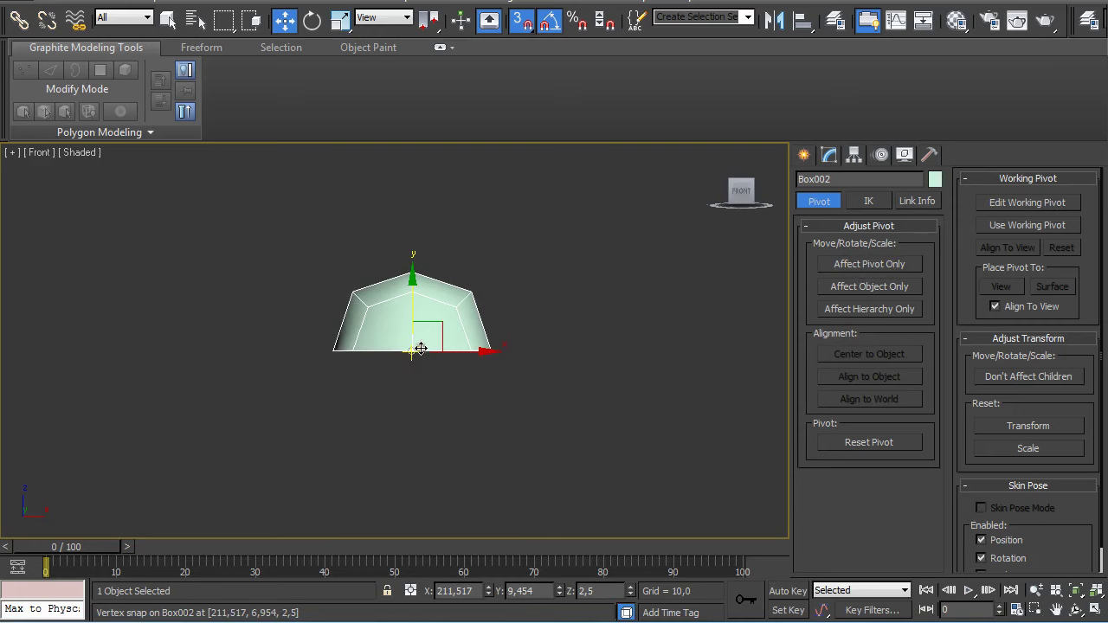
scroll(401, 320, down, 5)
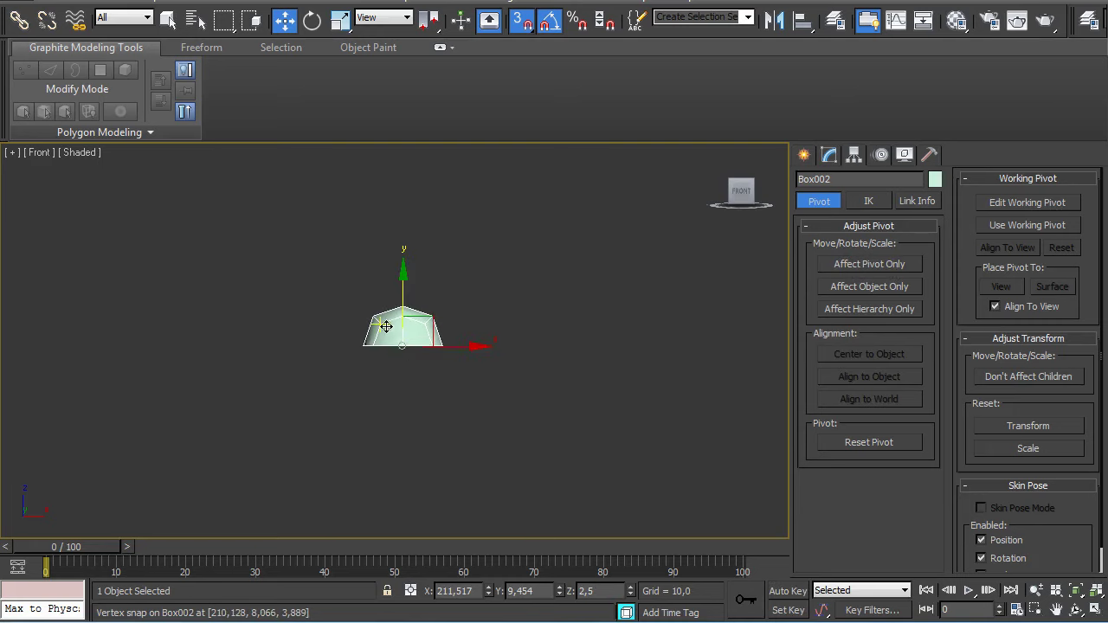
key(s)
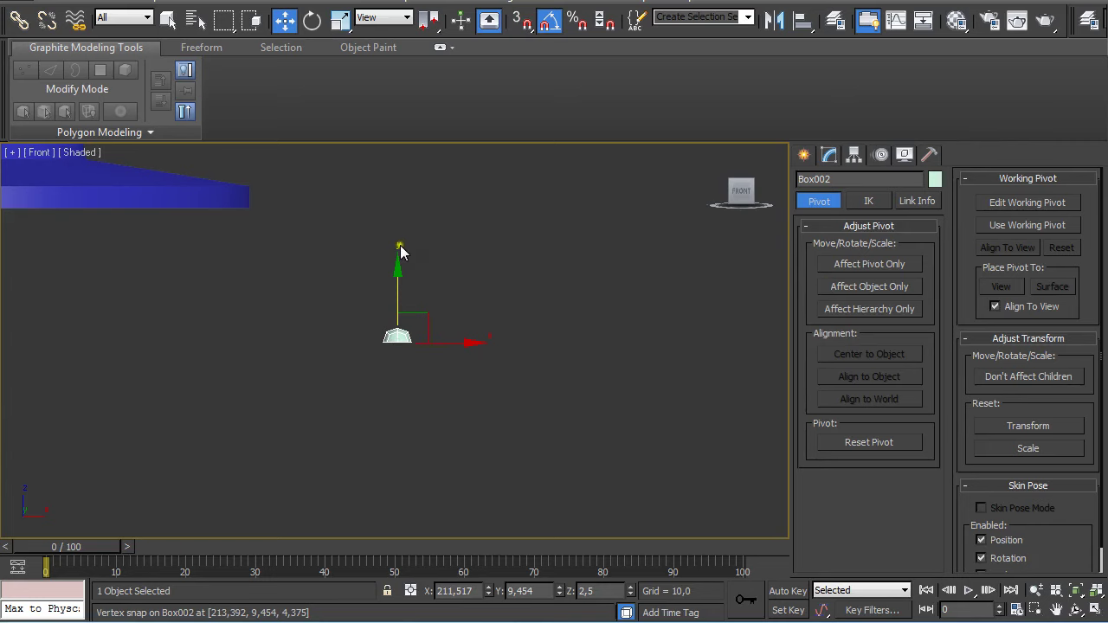
- Raise the half sphere to the helmet's height in the front view and scale it uniformly to about 51 percent
middle_drag(398, 247, 483, 367)
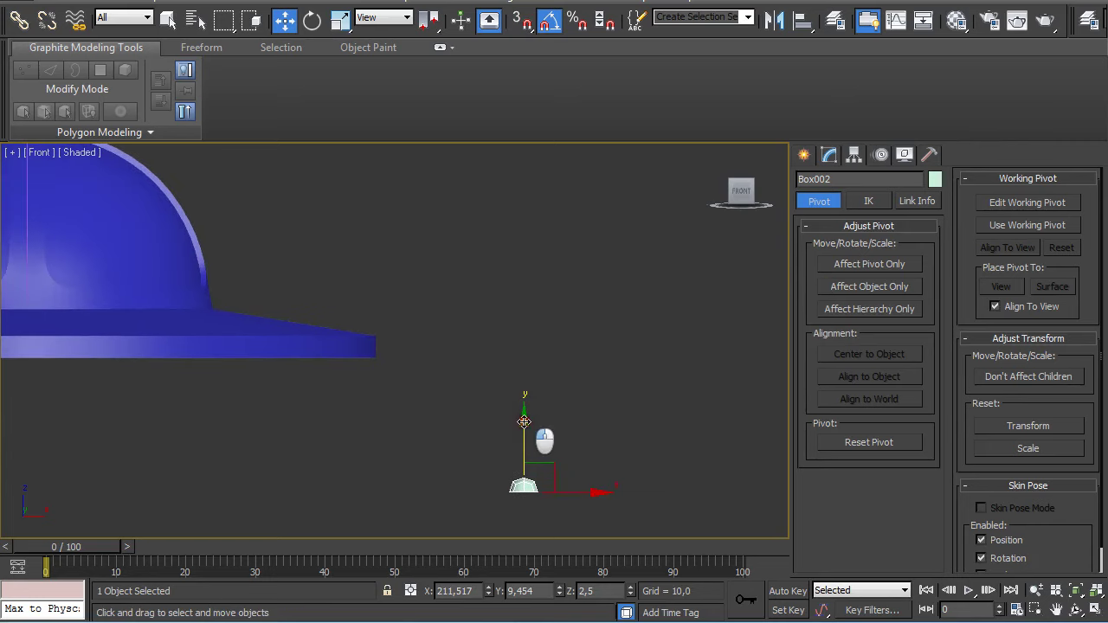
drag(536, 437, 503, 221)
middle_drag(361, 231, 432, 292)
key(r)
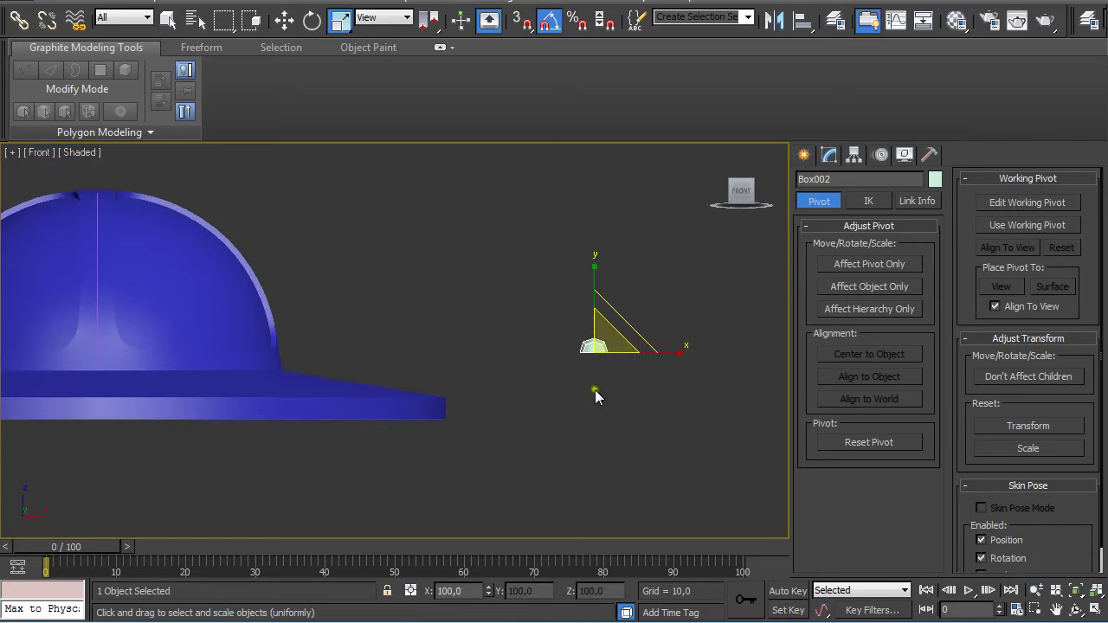
drag(604, 335, 579, 425)
middle_drag(415, 286, 480, 318)
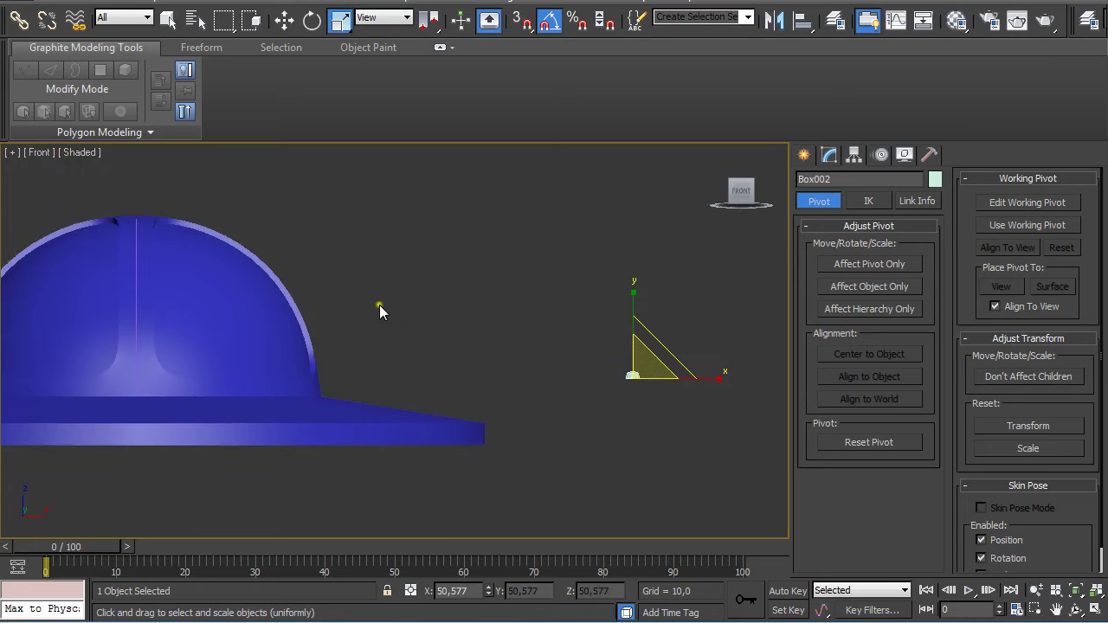
- Start the Spacing Tool for the half sphere and pick the spline on the helmet's central band as the path
click(96, 3)
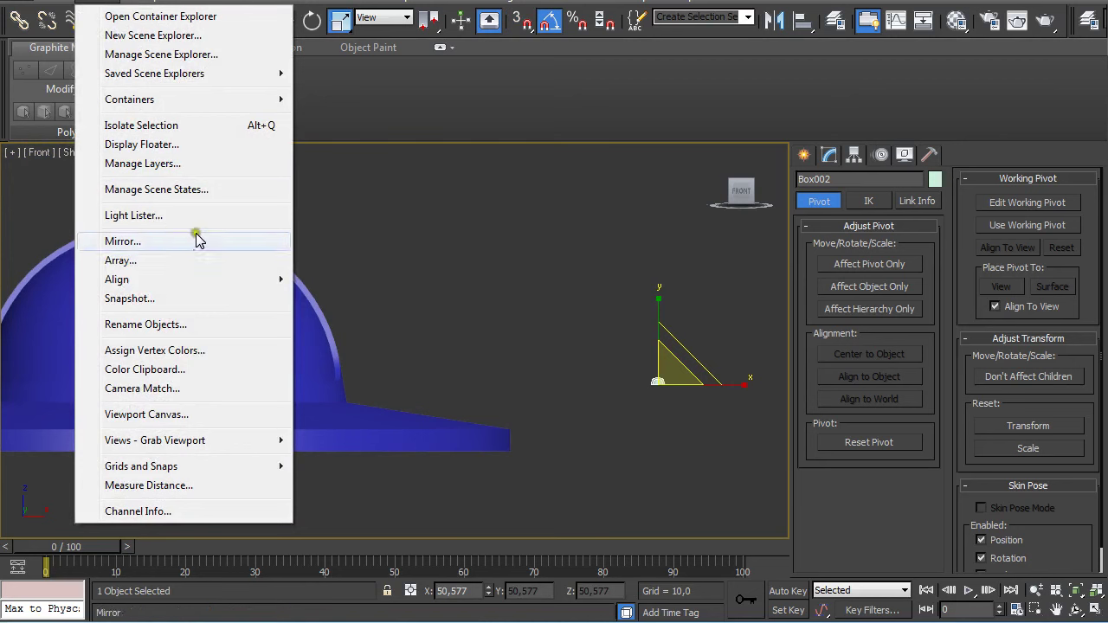
mouse_move(195, 286)
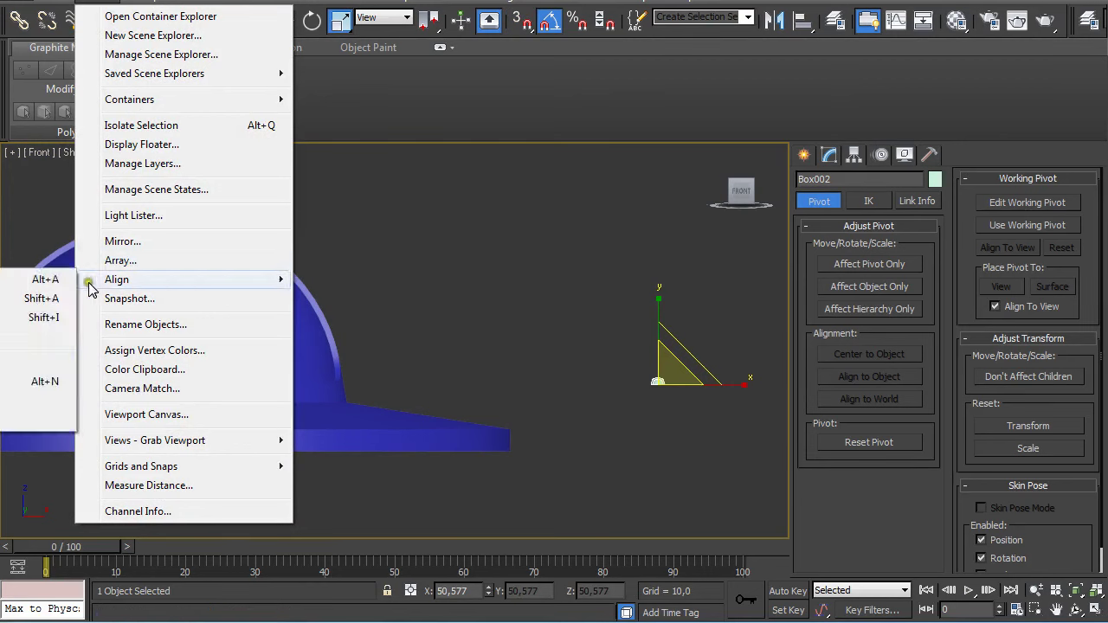
click(4, 320)
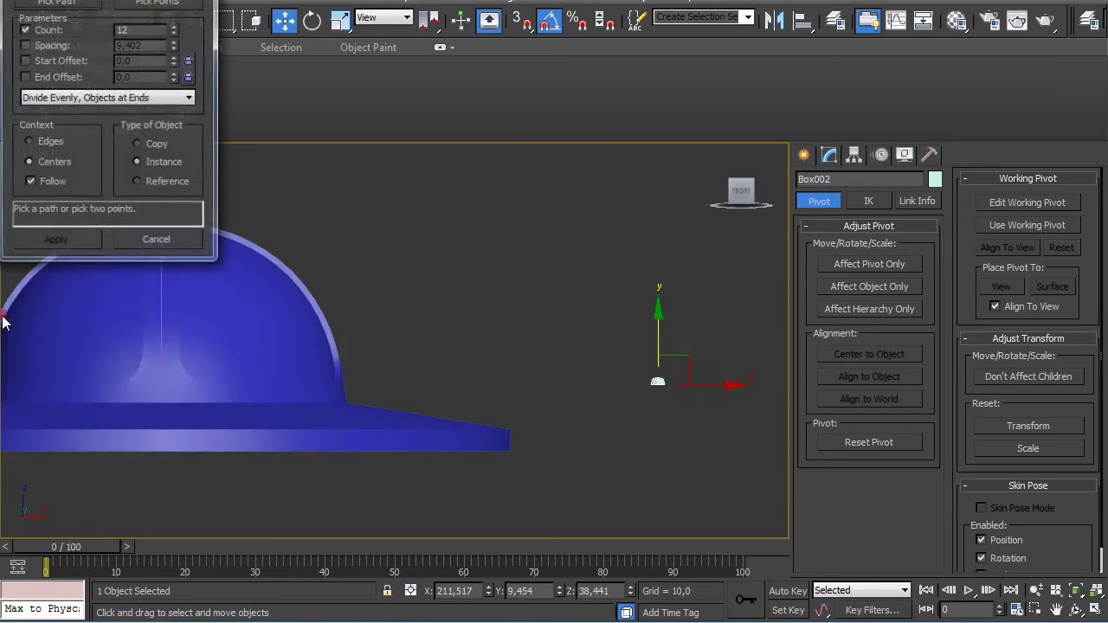
drag(72, 0, 447, 17)
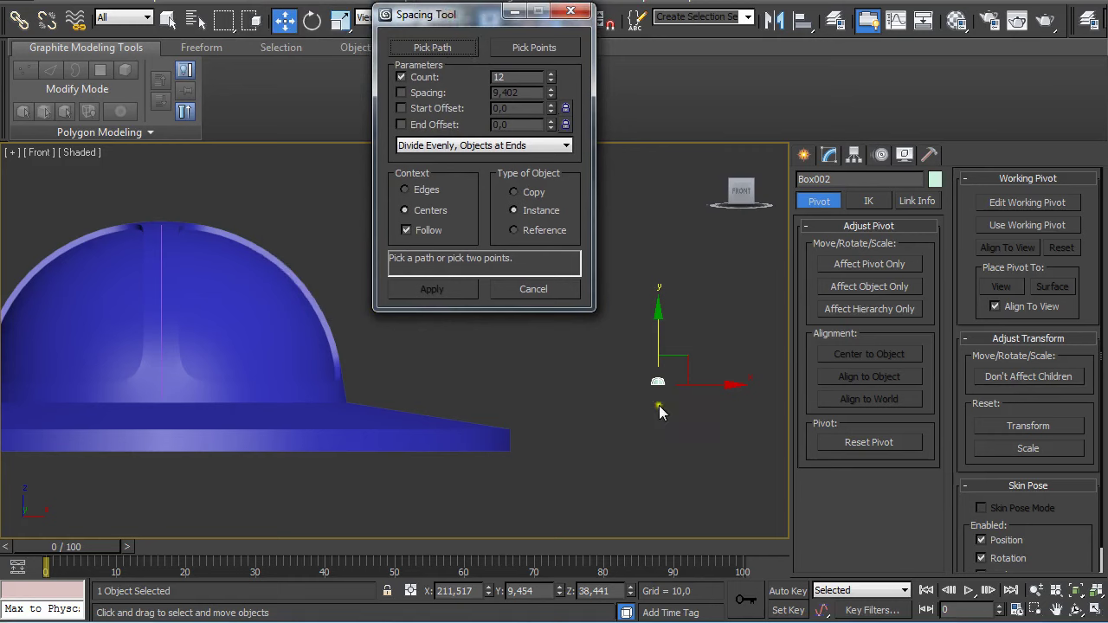
click(427, 46)
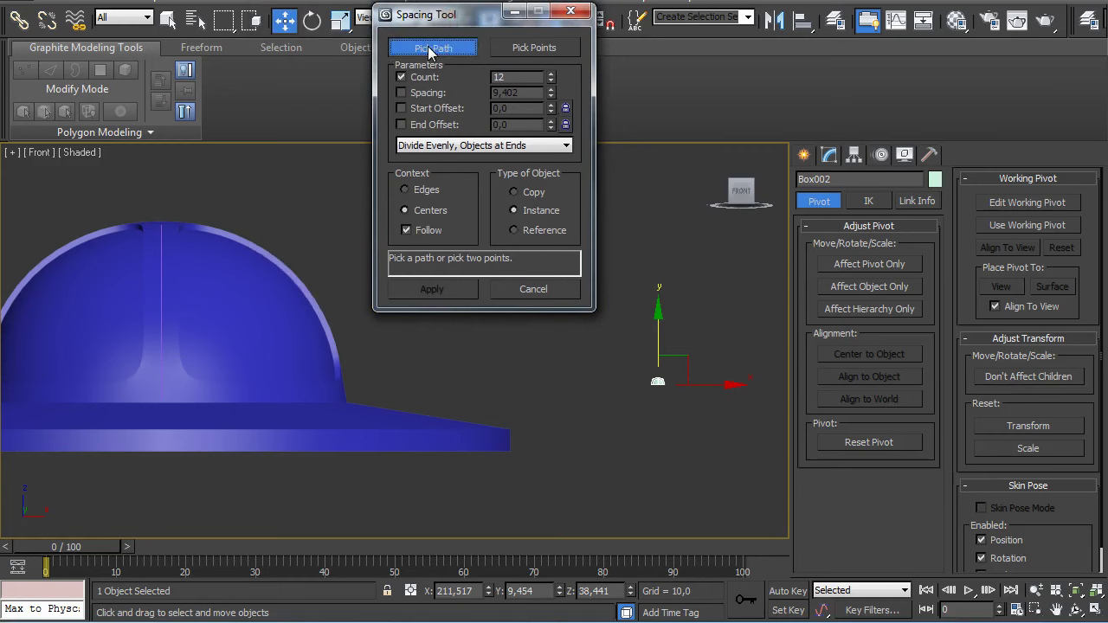
click(161, 267)
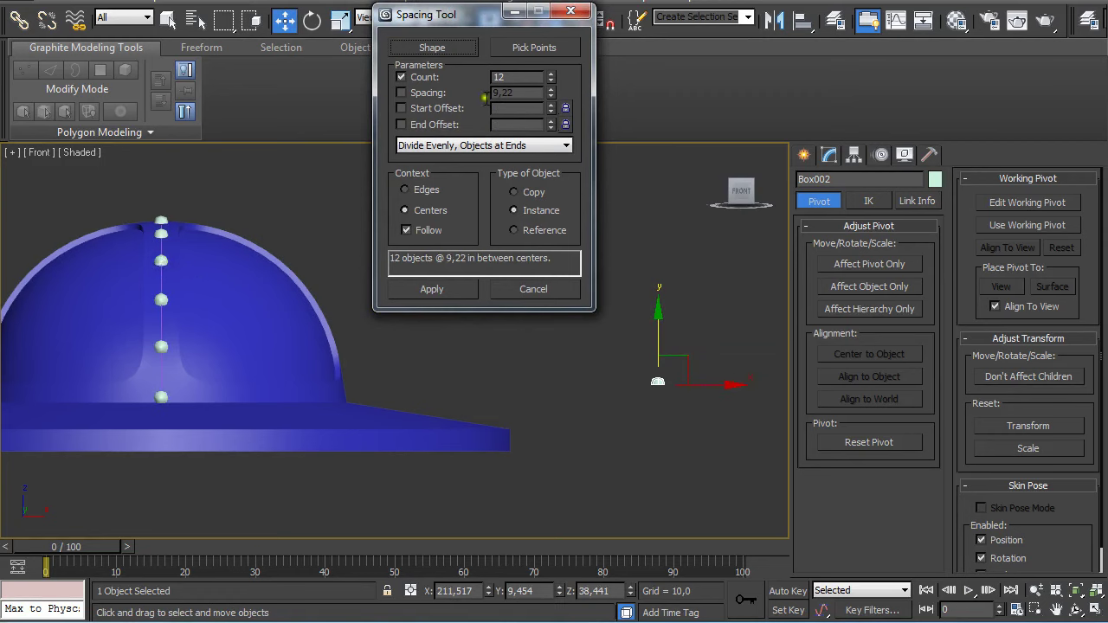
- Distribute 12 instances of the rivet evenly along the path, close the Spacing Tool and clear the selection
click(550, 80)
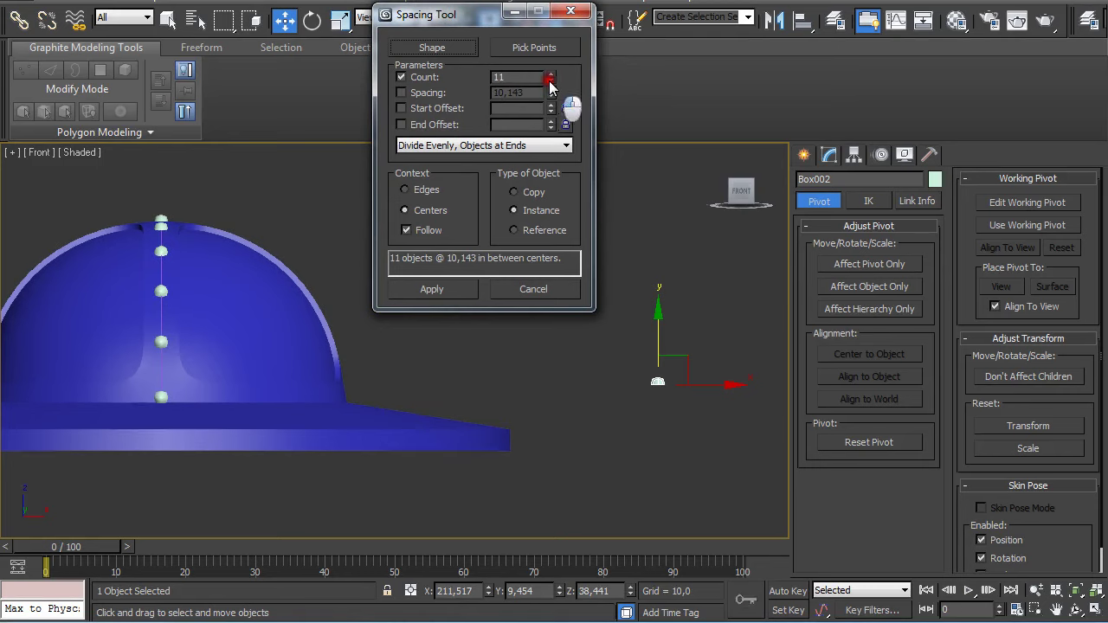
click(551, 74)
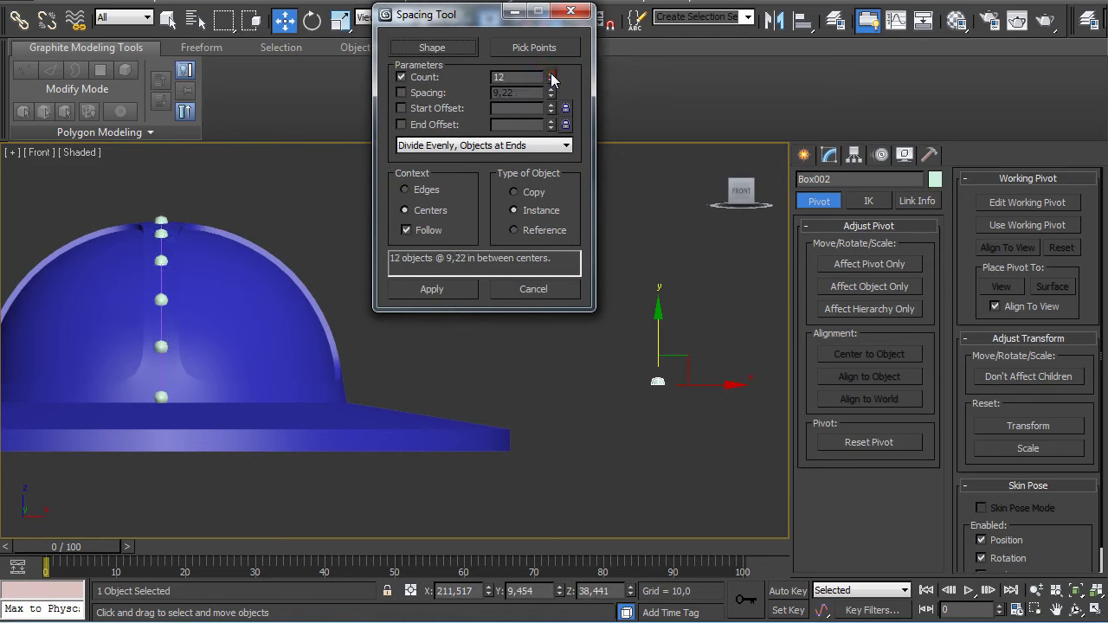
click(427, 290)
click(541, 291)
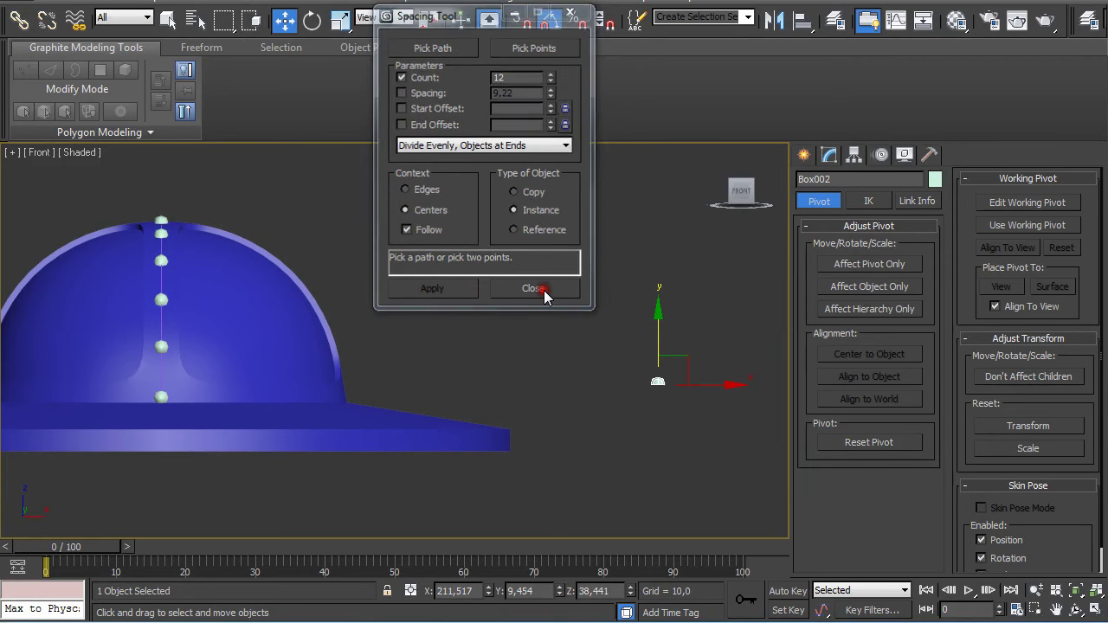
click(679, 437)
- Delete the path spline running through the rivets on the helmet's central band
middle_drag(248, 398, 398, 349)
scroll(408, 361, up, 5)
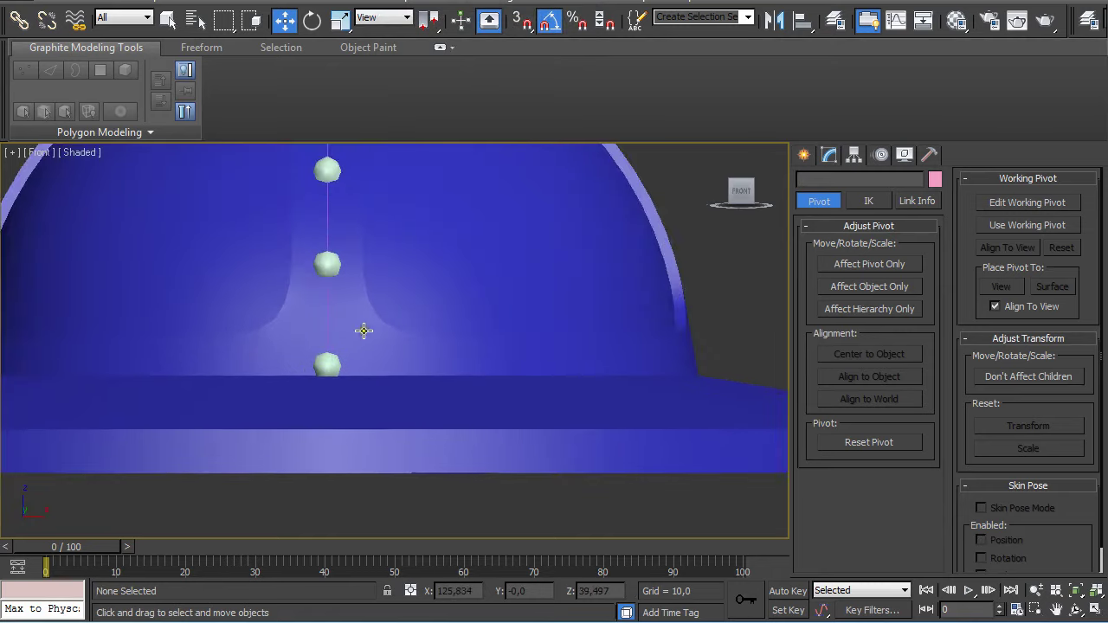
click(355, 256)
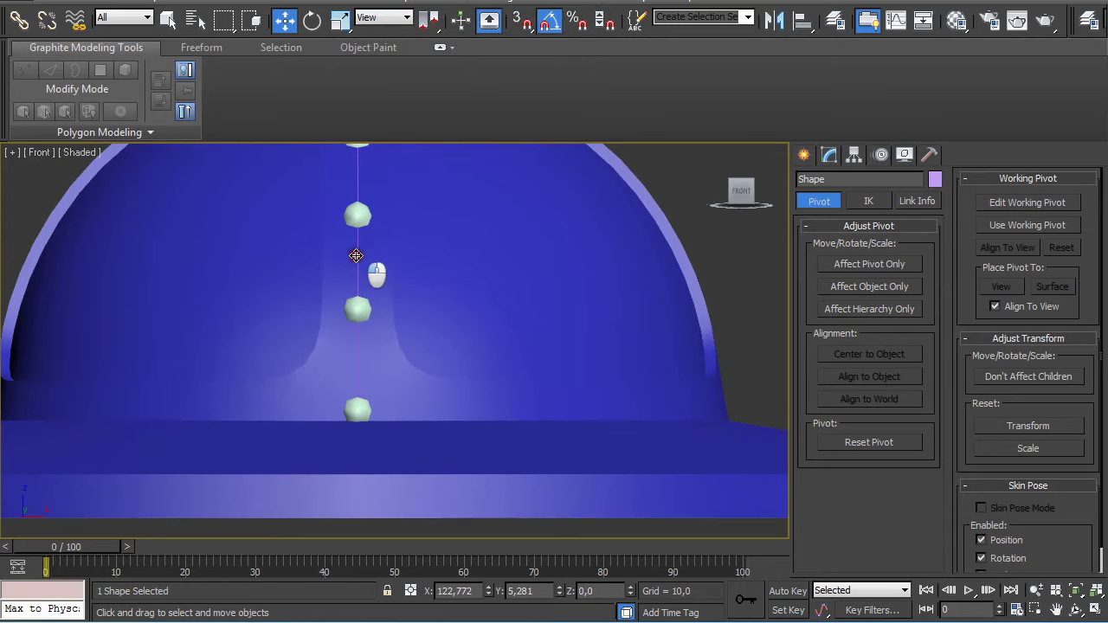
click(356, 255)
click(355, 257)
key(Delete)
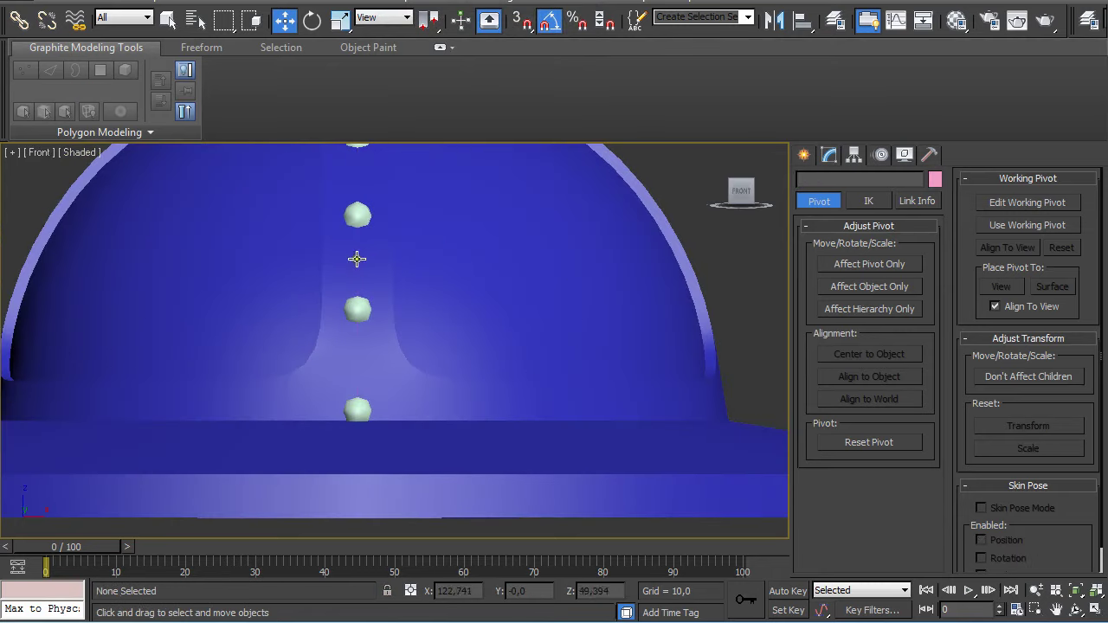
- Move the lowest front rivet slightly up, clear of the brim, and inspect its fit from the side in perspective
click(354, 406)
drag(356, 366, 359, 350)
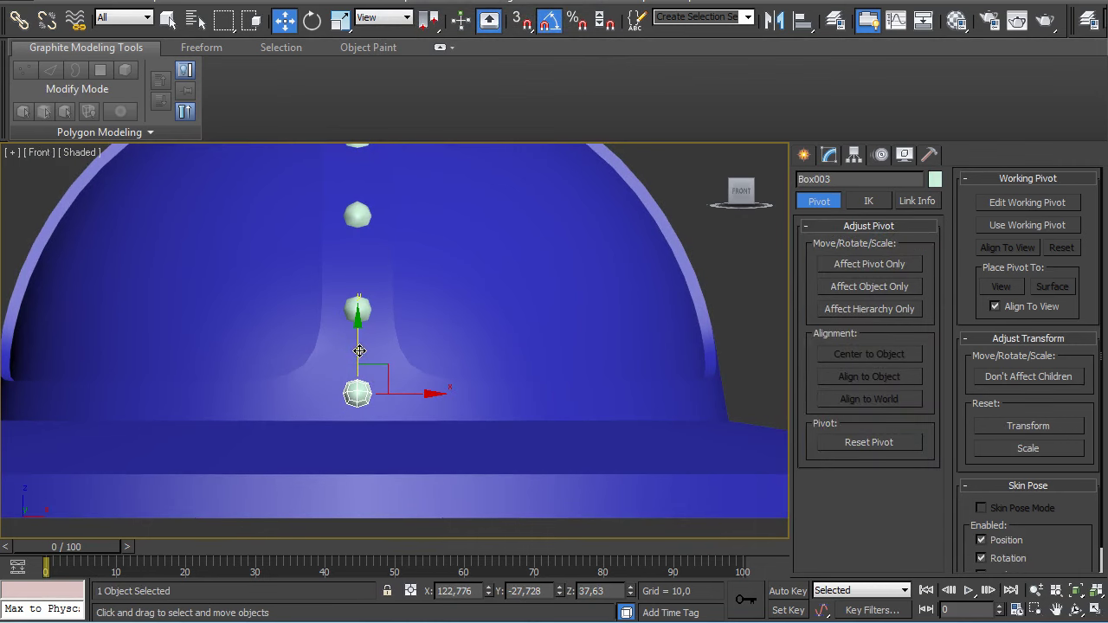
alt+middle_drag(400, 365, 450, 353)
key(p)
key(z)
scroll(462, 361, down, 6)
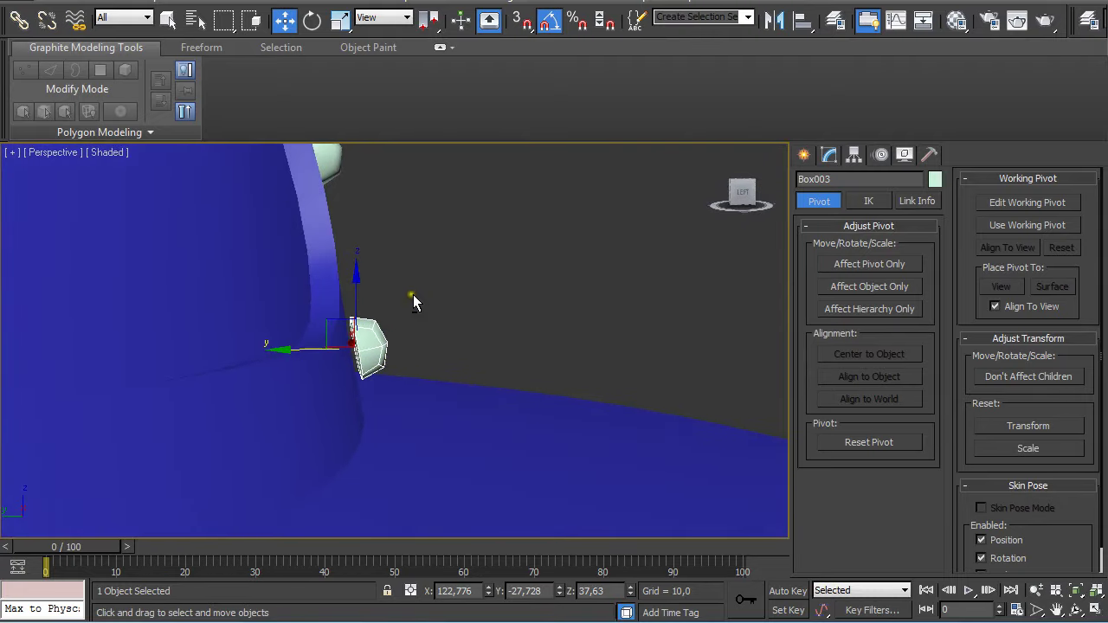
alt+middle_drag(340, 360, 335, 347)
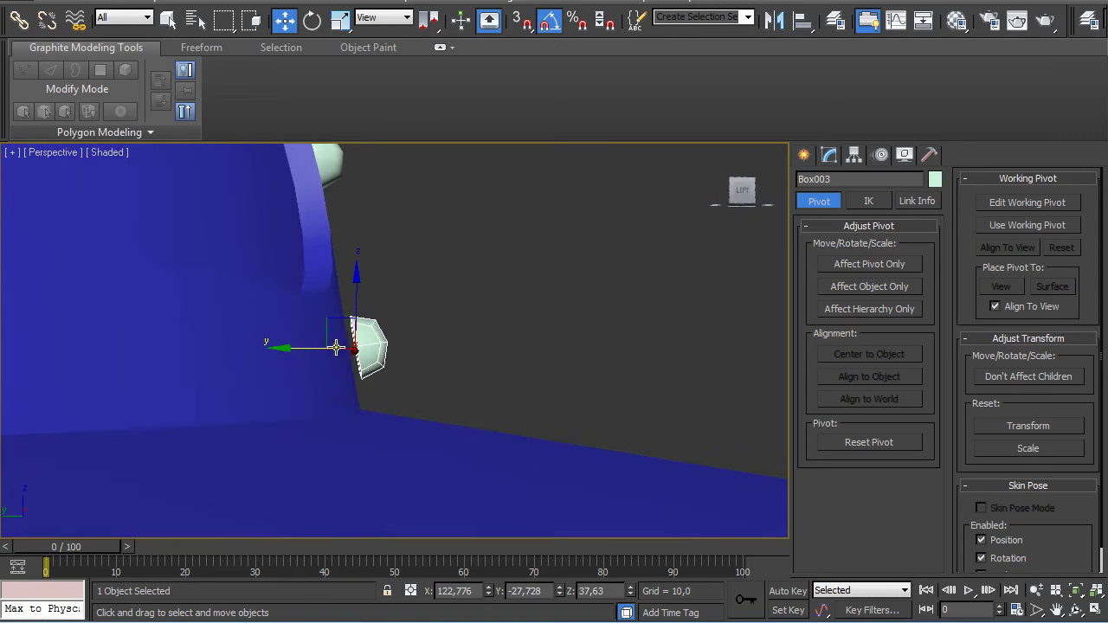
scroll(321, 318, down, 4)
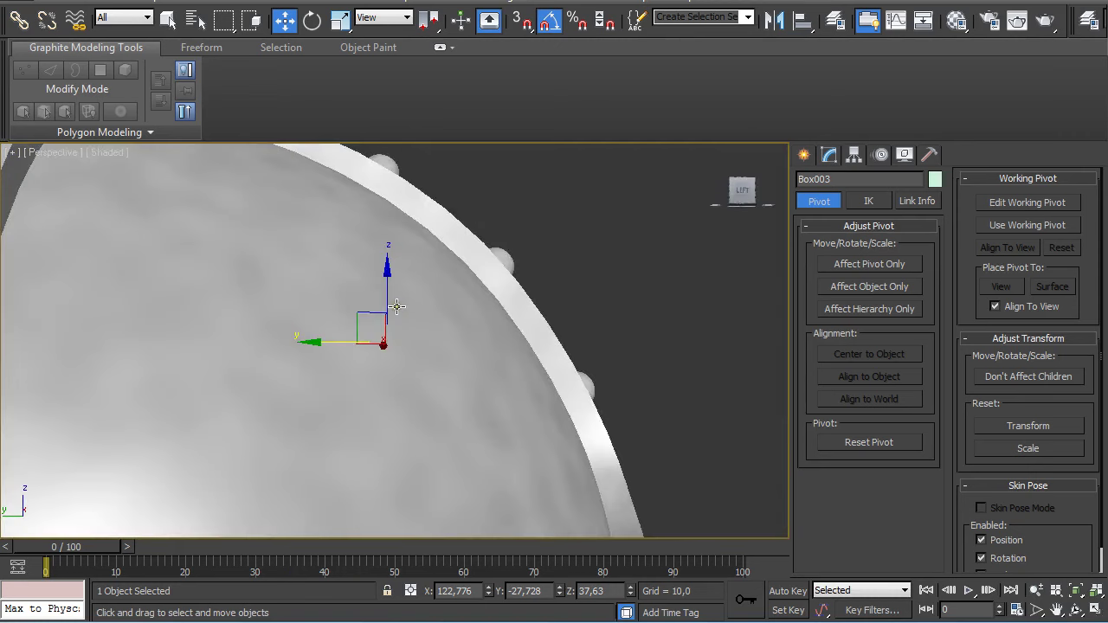
alt+middle_drag(397, 306, 345, 328)
- Align only the lowest front rivet's pivot to the helmet's pivot point in X, Y and Z
click(280, 316)
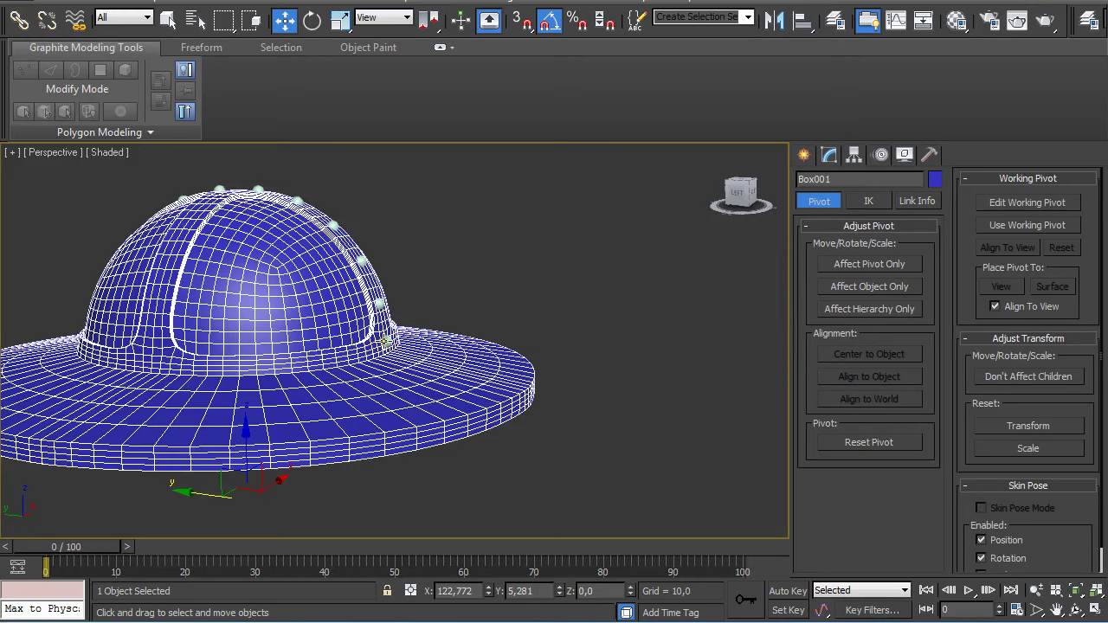
click(387, 341)
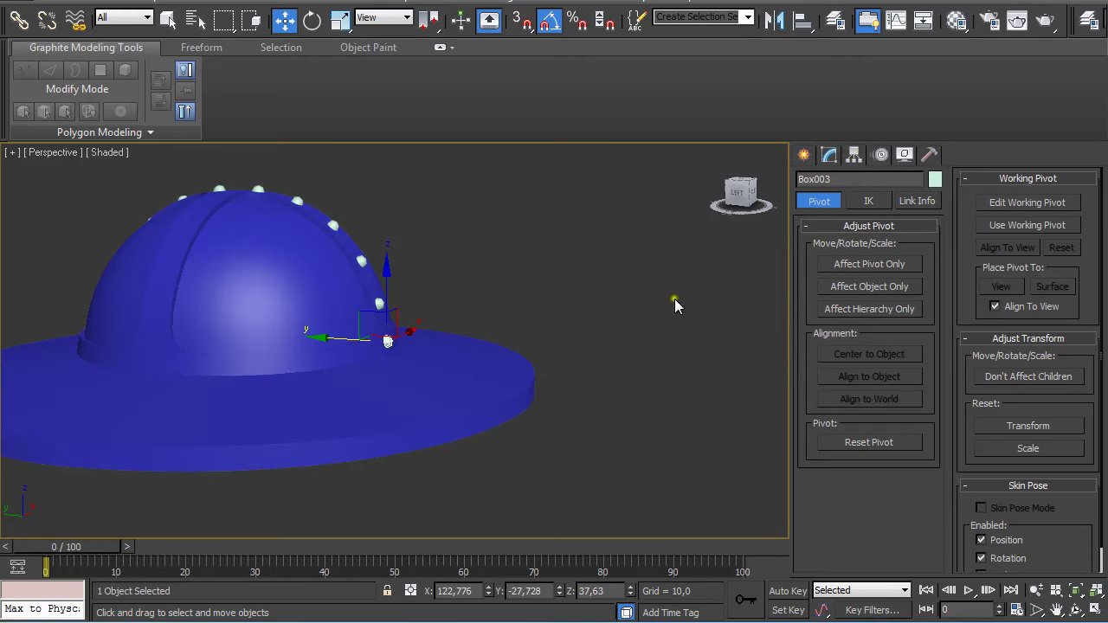
click(526, 335)
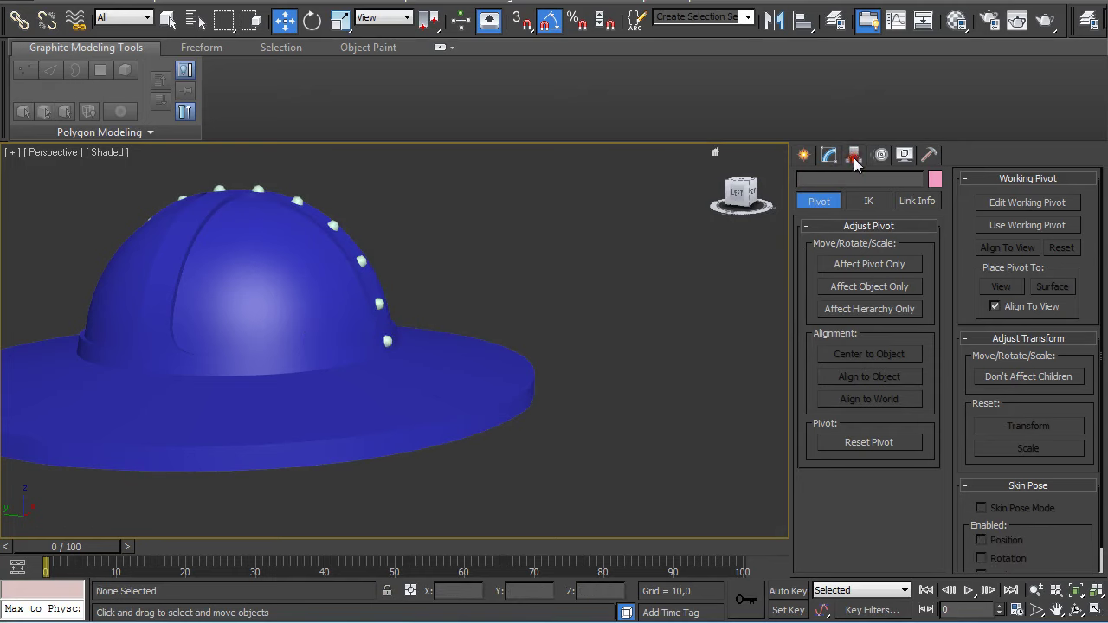
click(392, 341)
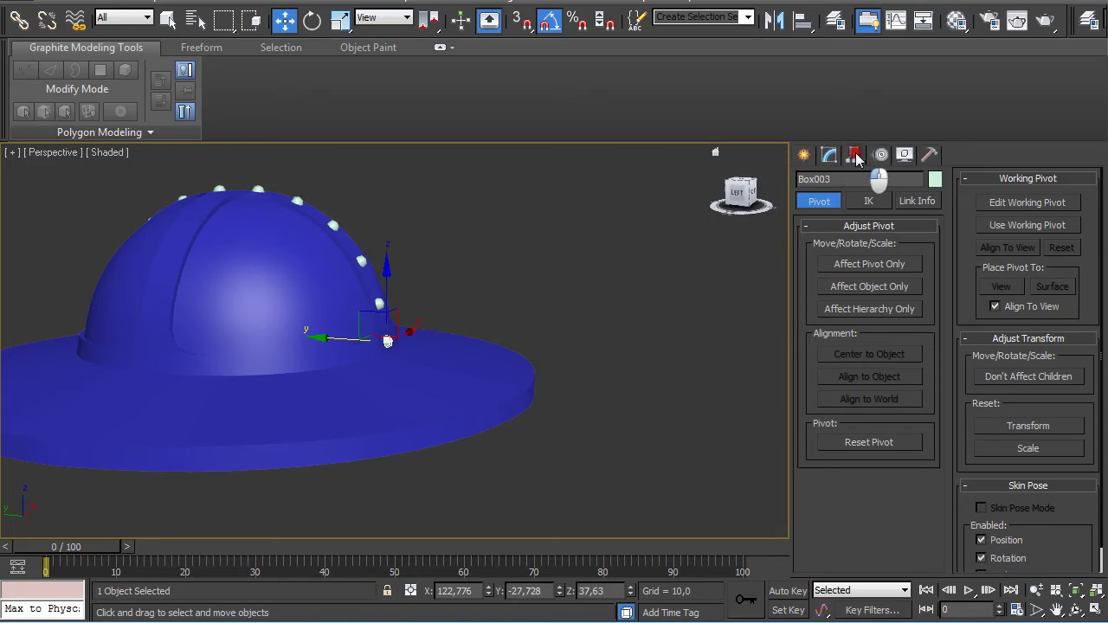
click(804, 154)
click(853, 154)
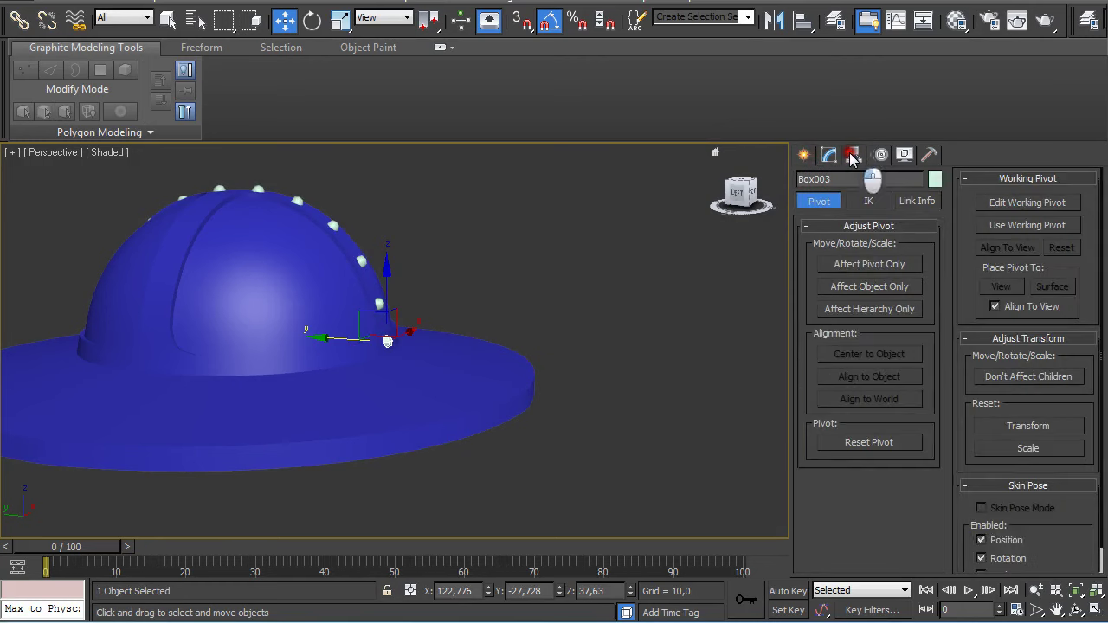
click(839, 264)
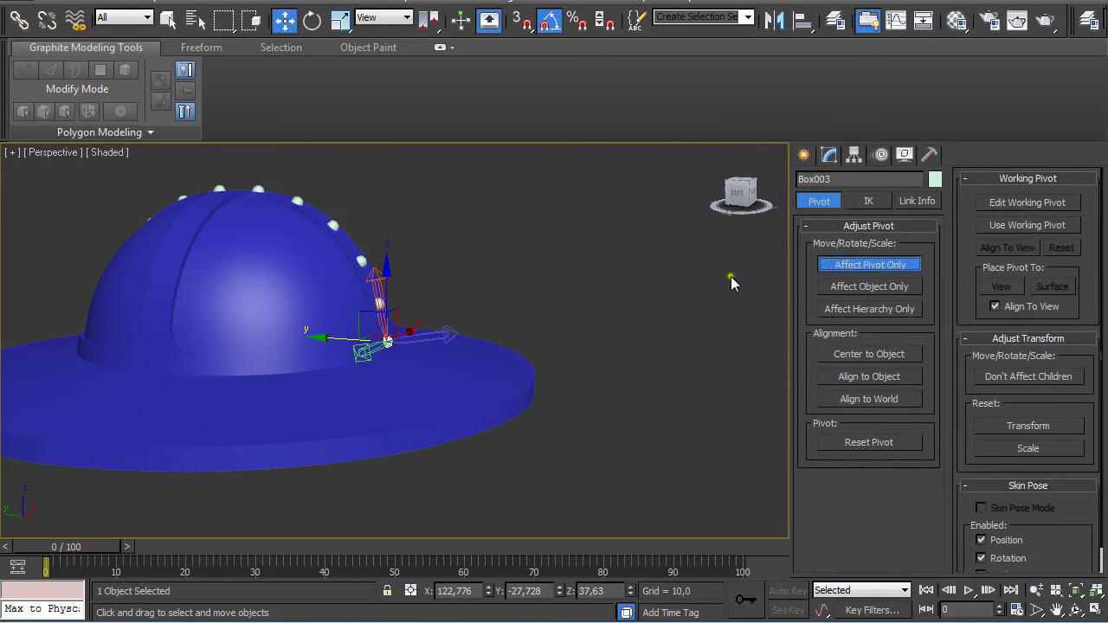
key(alt+a)
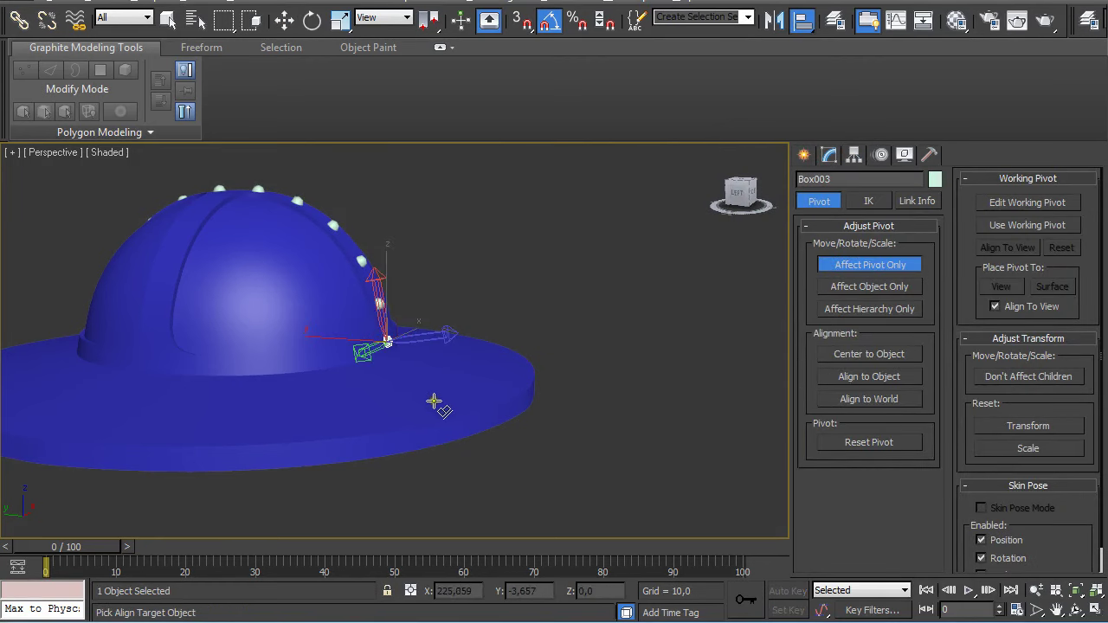
click(265, 433)
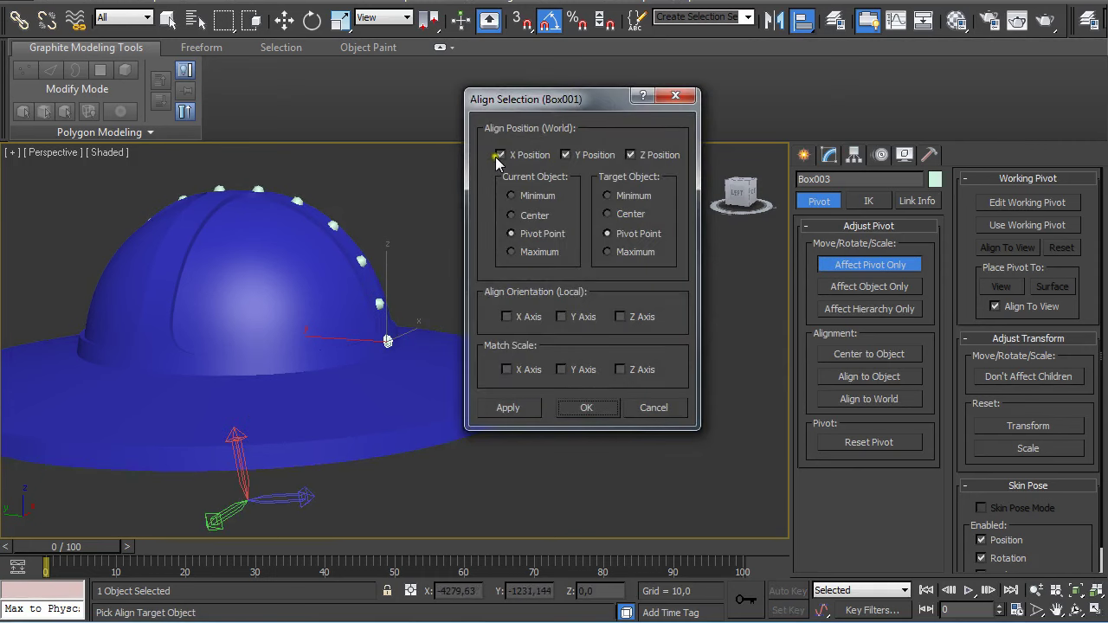
click(571, 409)
click(839, 265)
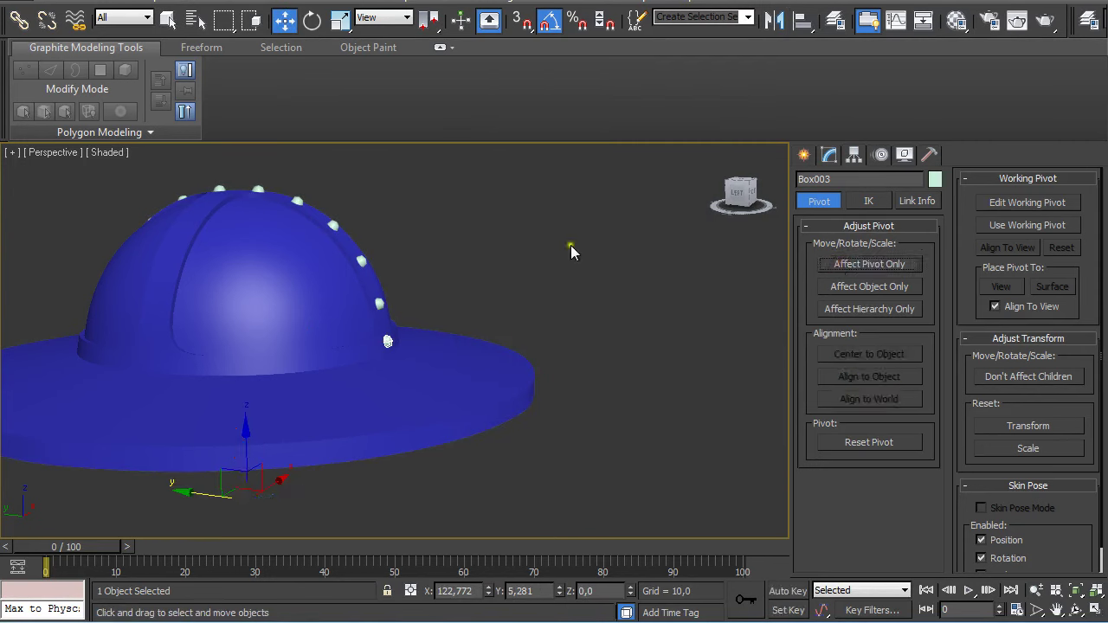
- Array the front rivet into 12 instances over a 360° total rotation about Z around the helmet's base
click(102, 5)
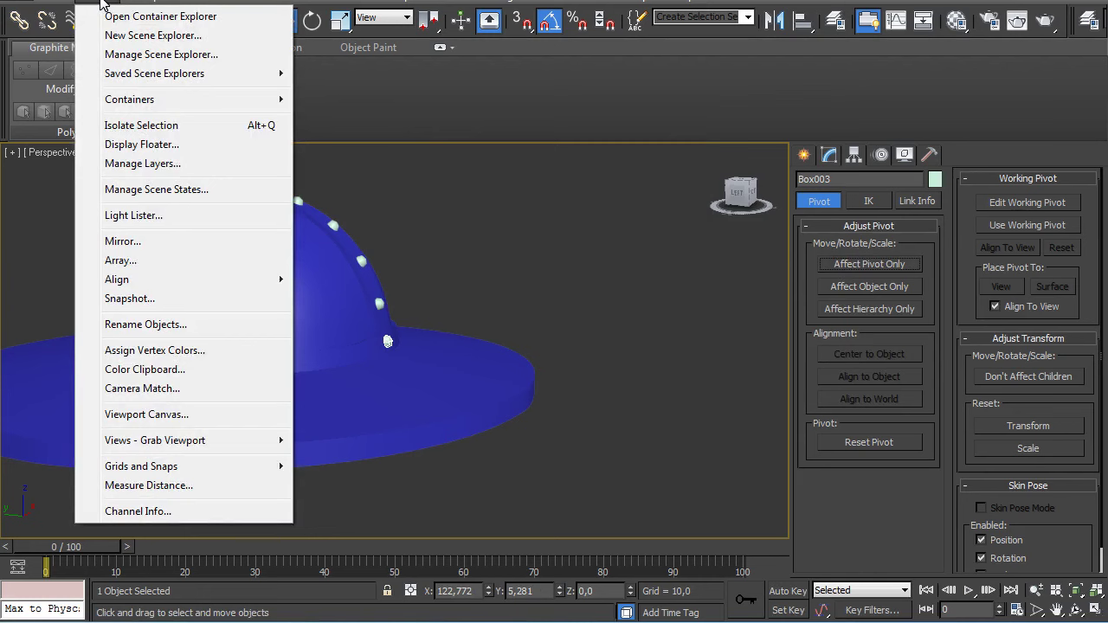
click(151, 260)
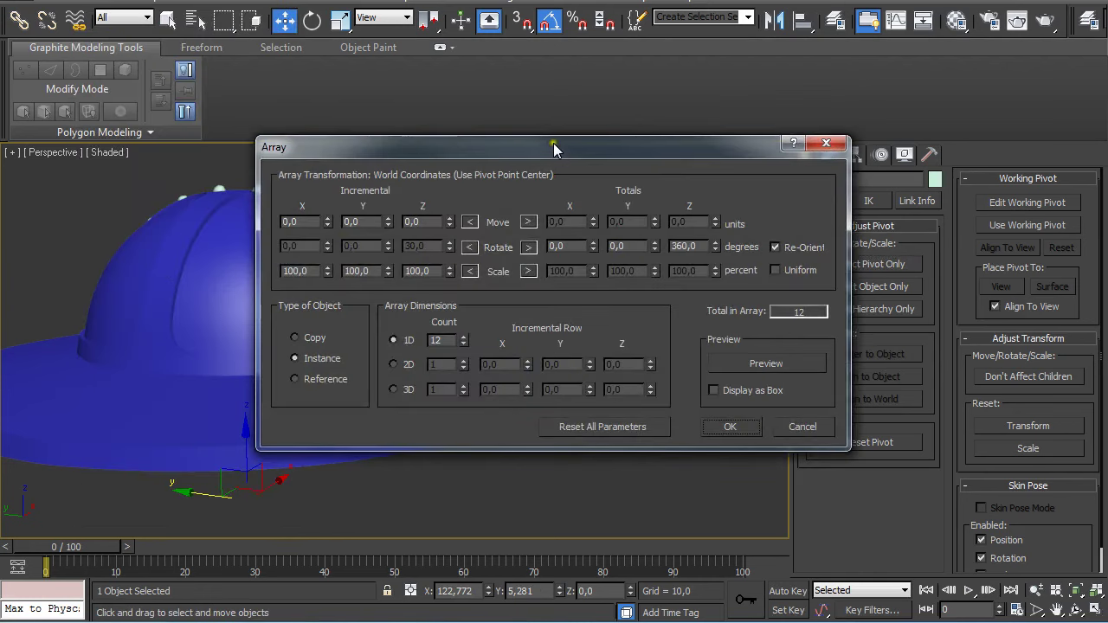
drag(553, 147, 673, 54)
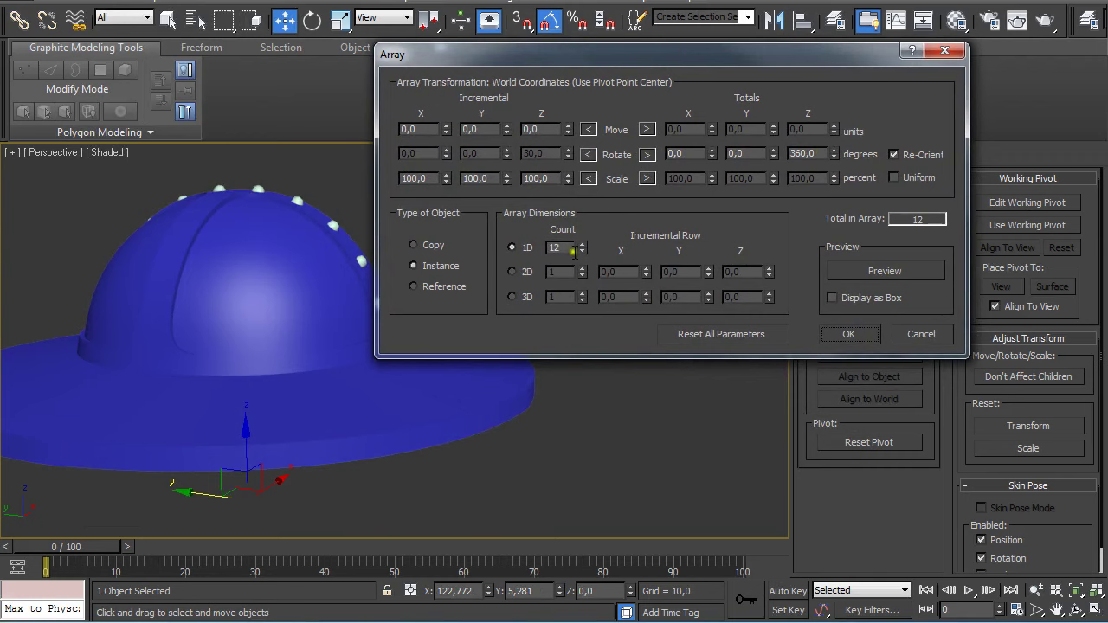
click(908, 271)
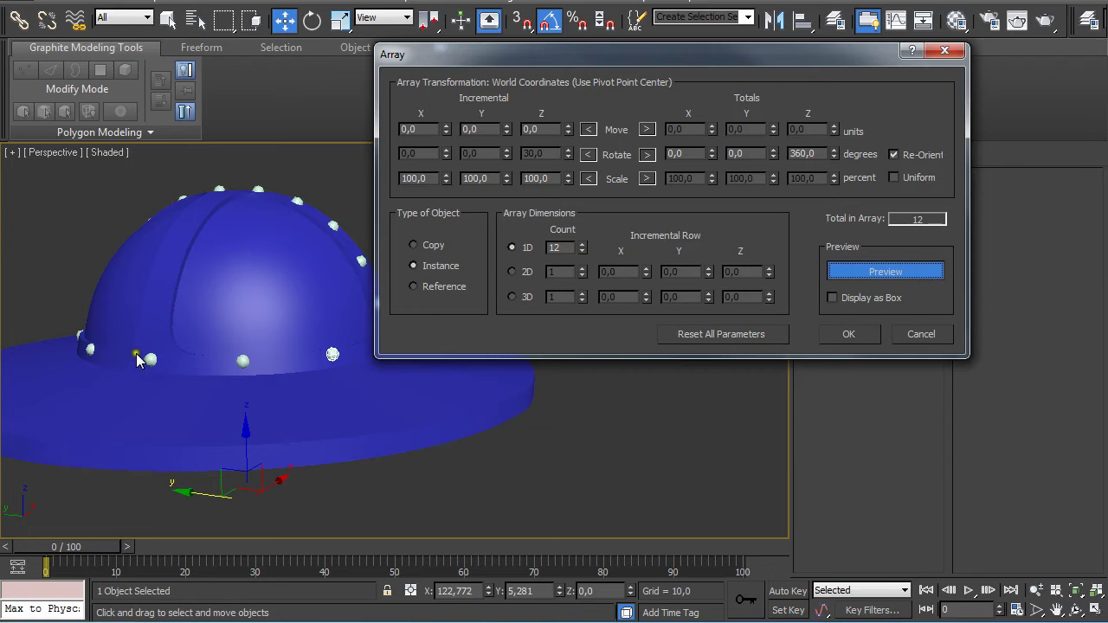
click(833, 335)
- Examine how the ring of rivets sits against the helmet's lower band from the front and sides
alt+middle_drag(617, 340, 488, 335)
scroll(489, 334, up, 5)
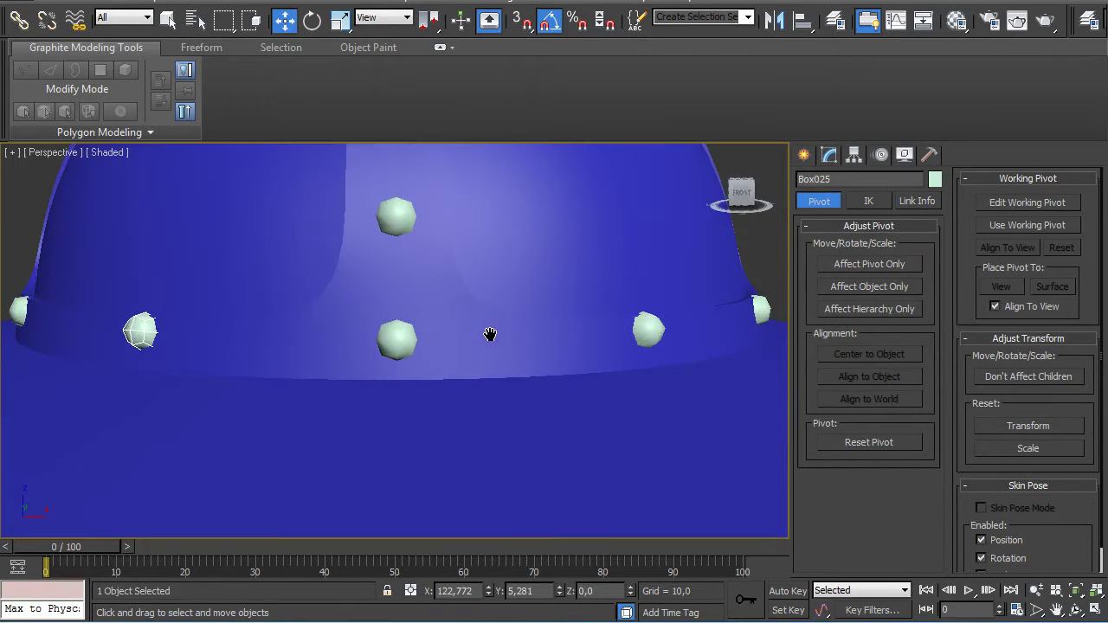
scroll(490, 335, down, 6)
scroll(475, 320, up, 6)
alt+middle_drag(435, 323, 343, 336)
scroll(412, 287, down, 6)
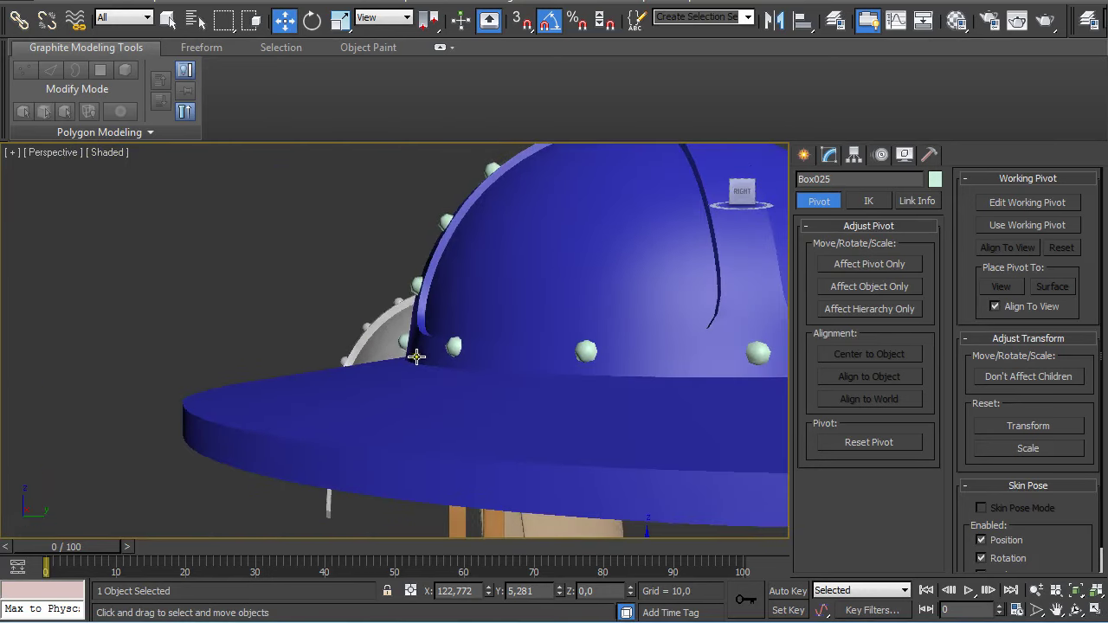
scroll(416, 357, up, 4)
alt+middle_drag(479, 349, 601, 346)
scroll(589, 342, down, 5)
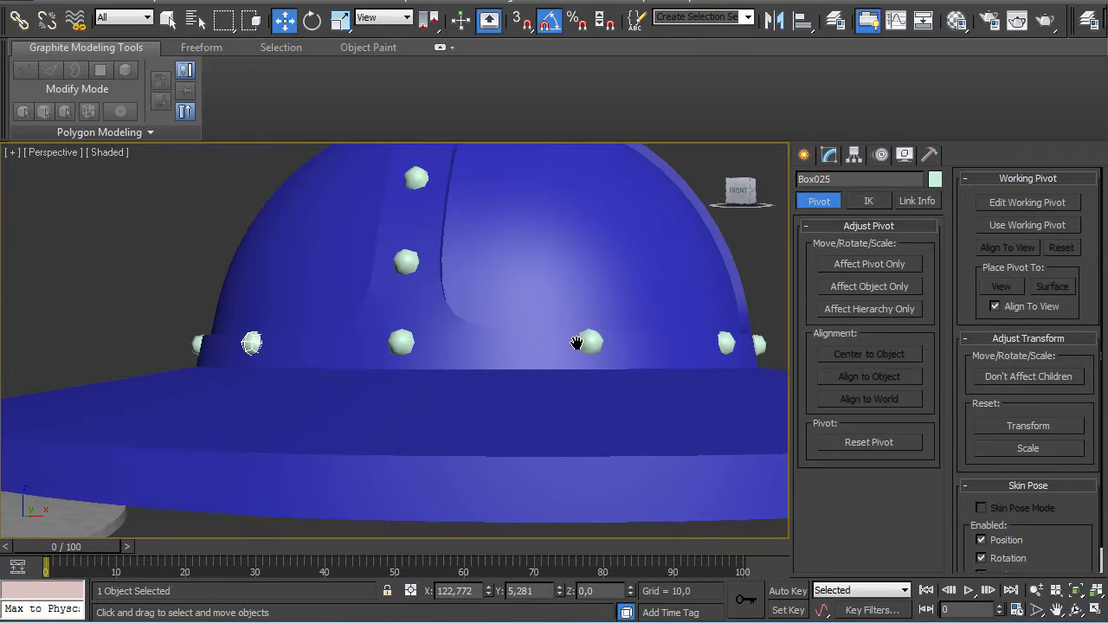
scroll(484, 337, down, 2)
scroll(464, 348, up, 8)
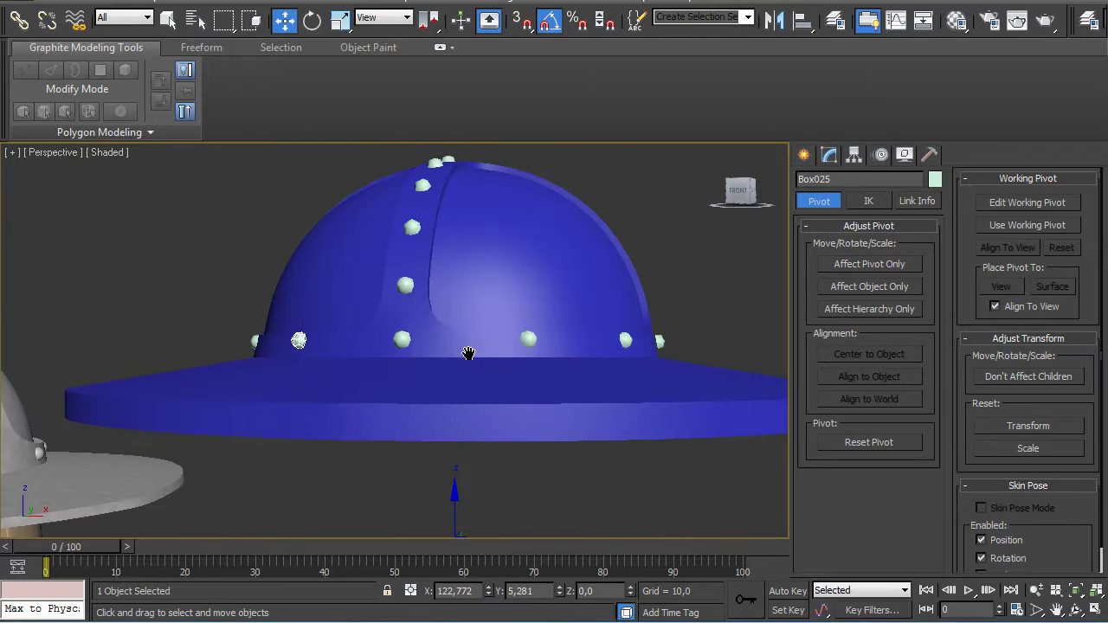
- Center the lowest front rivet's pivot on the rivet and move it along Y slightly closer to the helmet band
click(404, 333)
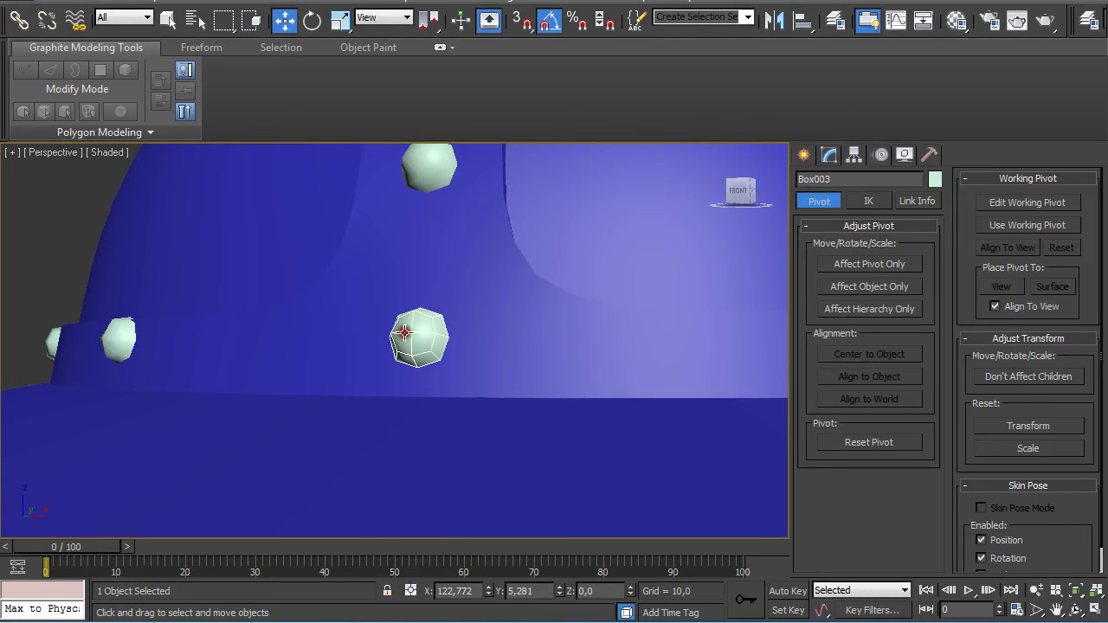
alt+middle_drag(655, 254, 436, 285)
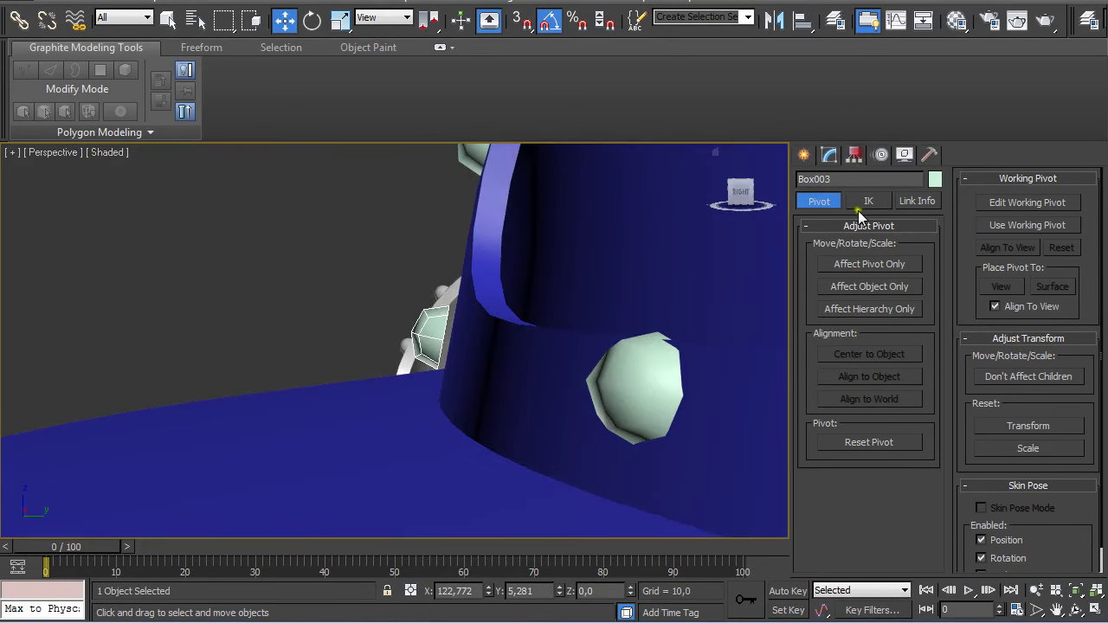
click(852, 265)
click(868, 354)
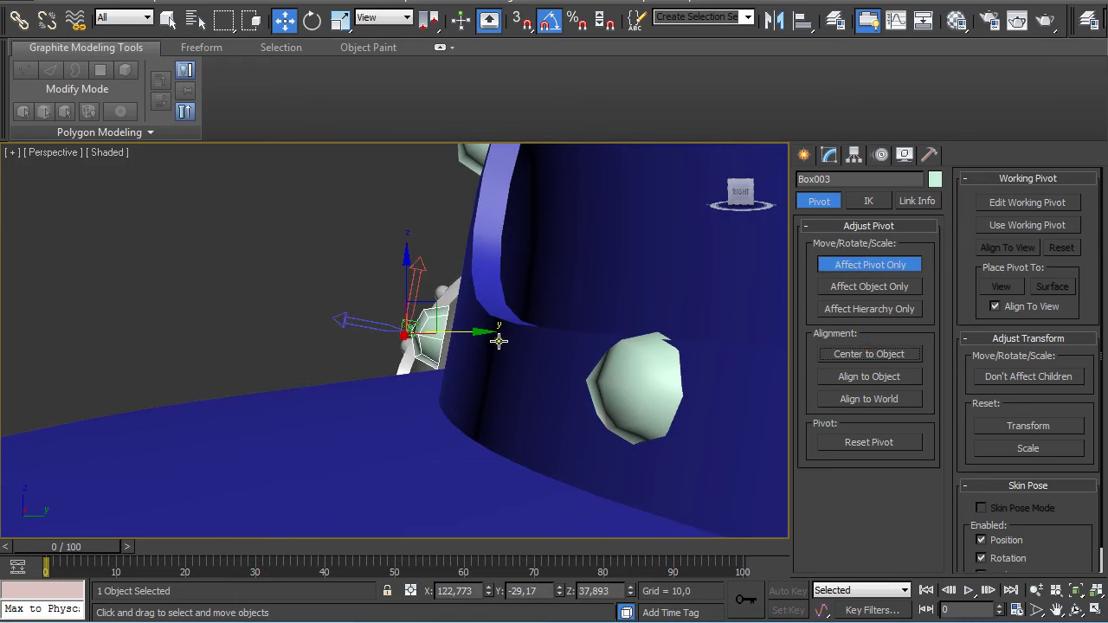
click(888, 258)
drag(471, 332, 481, 333)
scroll(481, 333, down, 6)
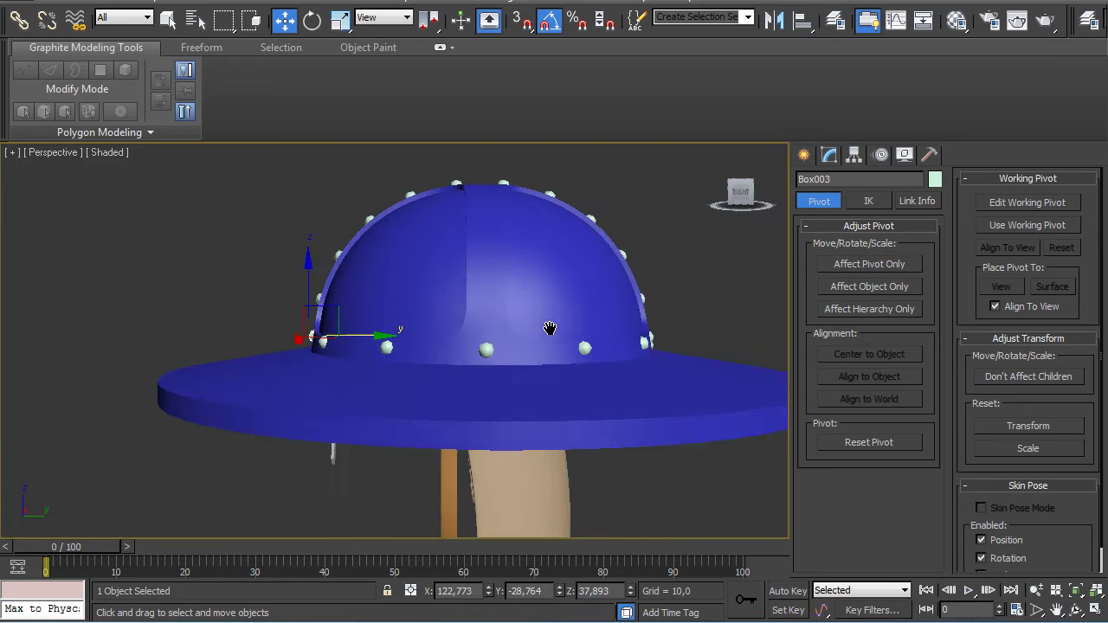
- Select the helmet and enter polygon editing on its Editable Poly base with the smoothed end result hidden
alt+middle_drag(346, 313, 495, 313)
scroll(456, 310, down, 4)
alt+middle_drag(455, 358, 463, 320)
middle_drag(174, 444, 220, 412)
click(216, 408)
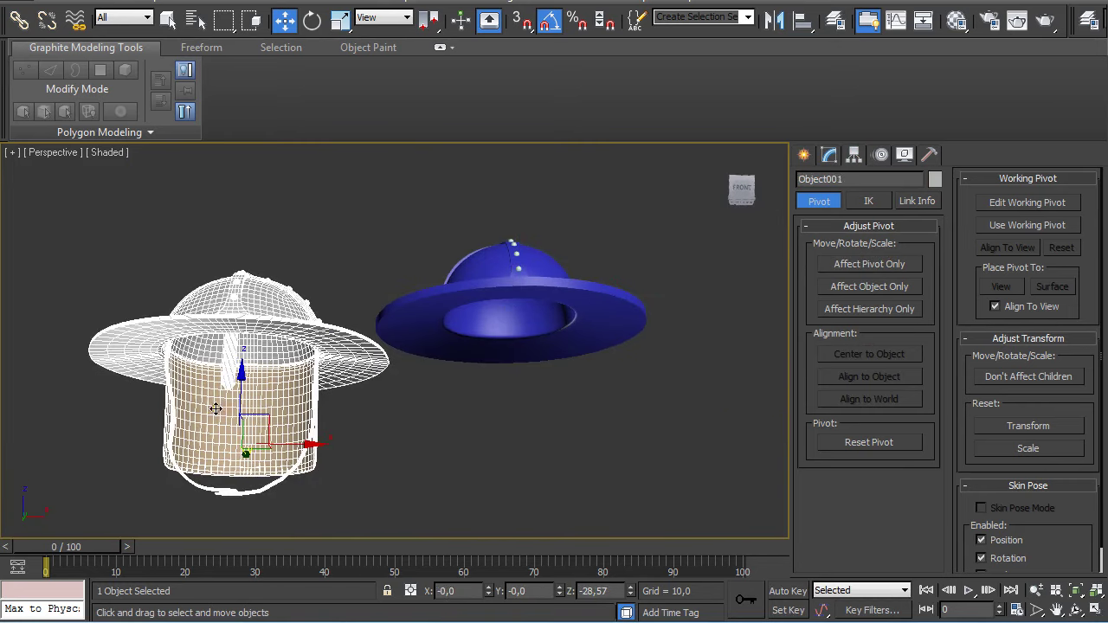
click(487, 345)
scroll(598, 366, up, 4)
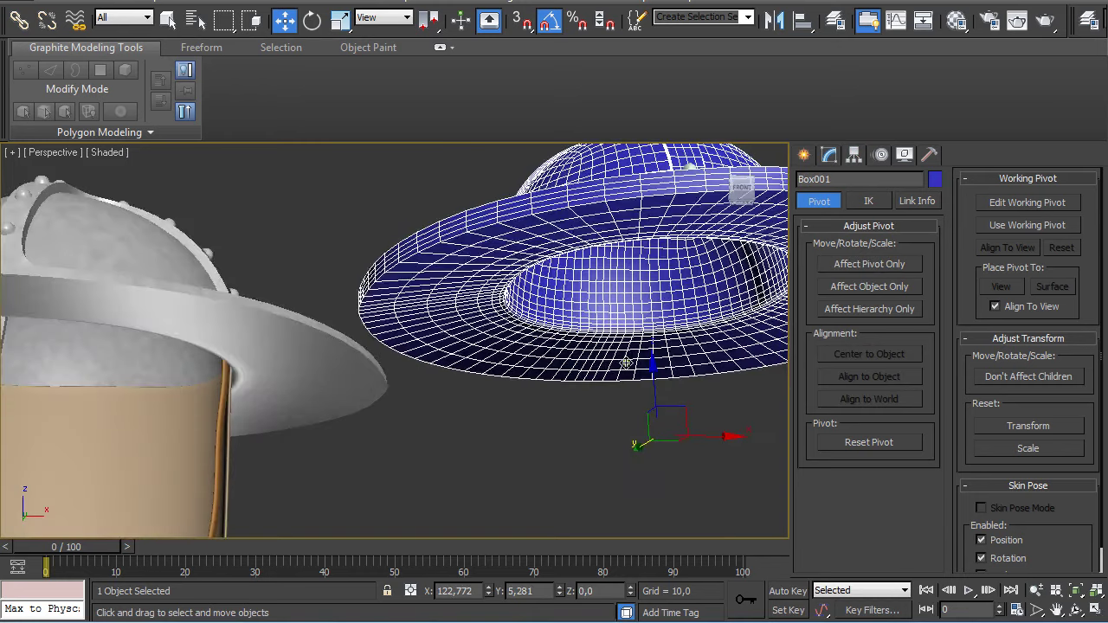
click(828, 155)
click(843, 325)
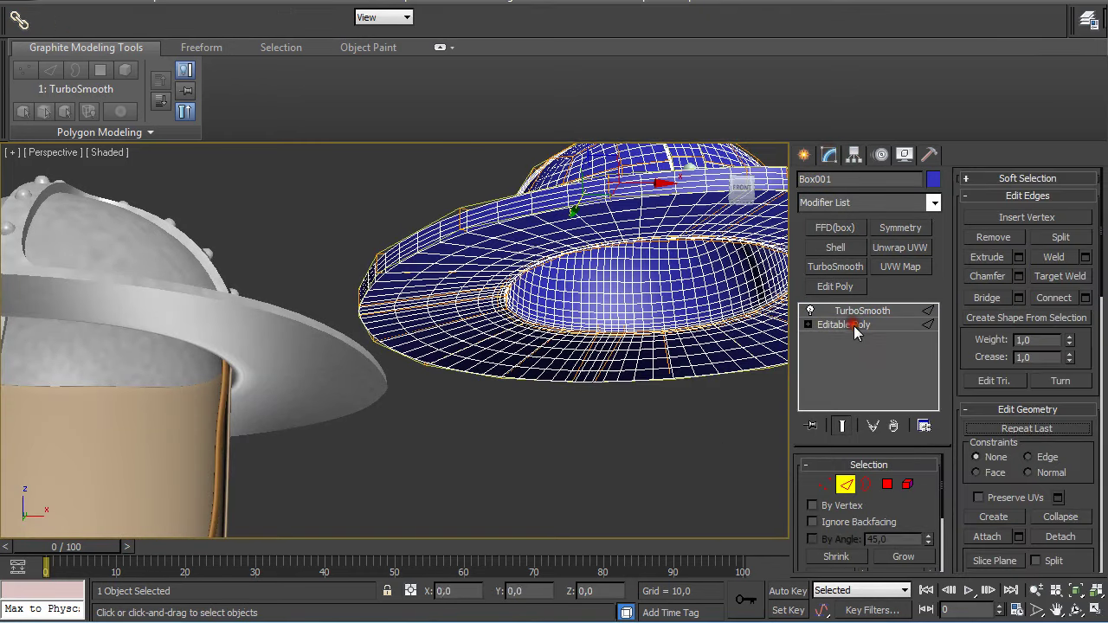
click(845, 425)
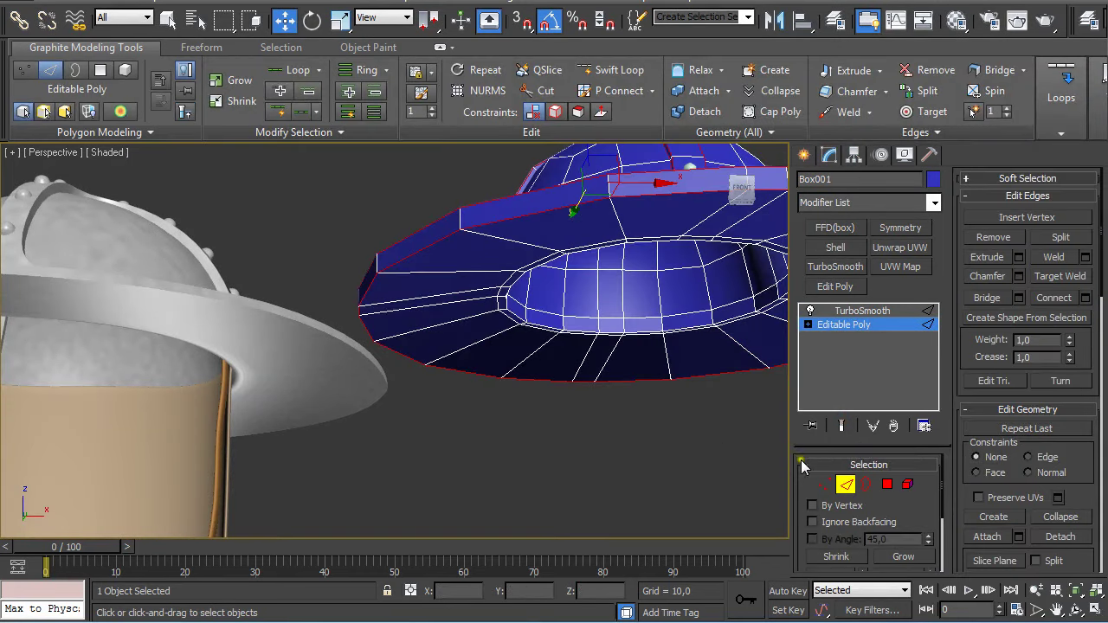
click(887, 484)
- Select a curved strip of adjoining polygons along the inner lower edge of the helmet's head opening
alt+middle_drag(658, 364, 589, 371)
click(550, 257)
key(q)
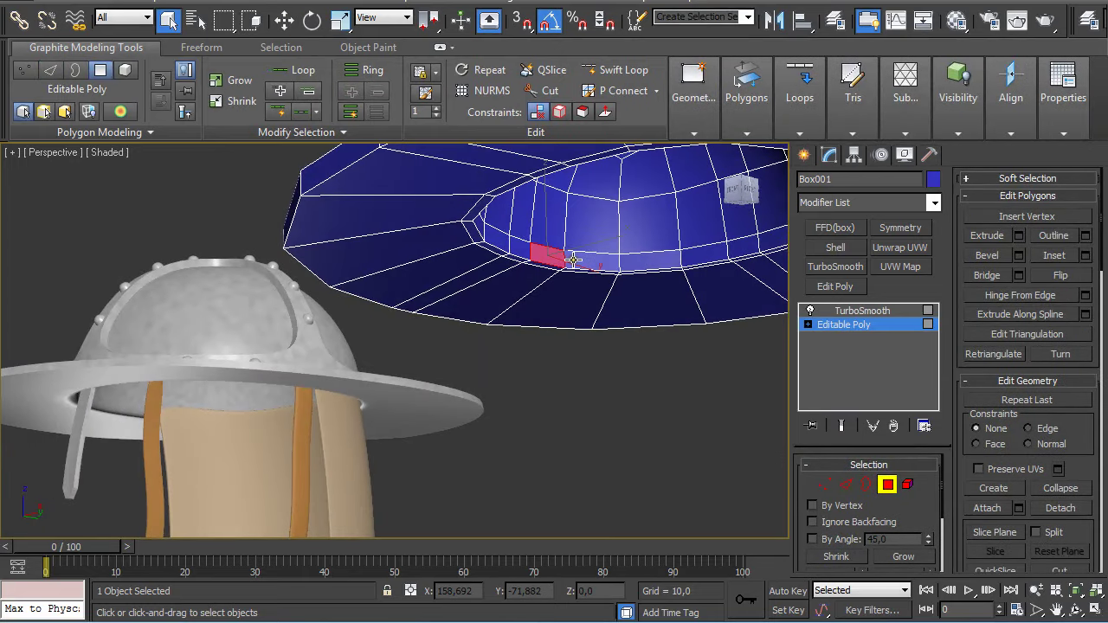
ctrl+click(574, 261)
ctrl+click(649, 265)
ctrl+click(709, 257)
ctrl+click(735, 250)
ctrl+click(767, 242)
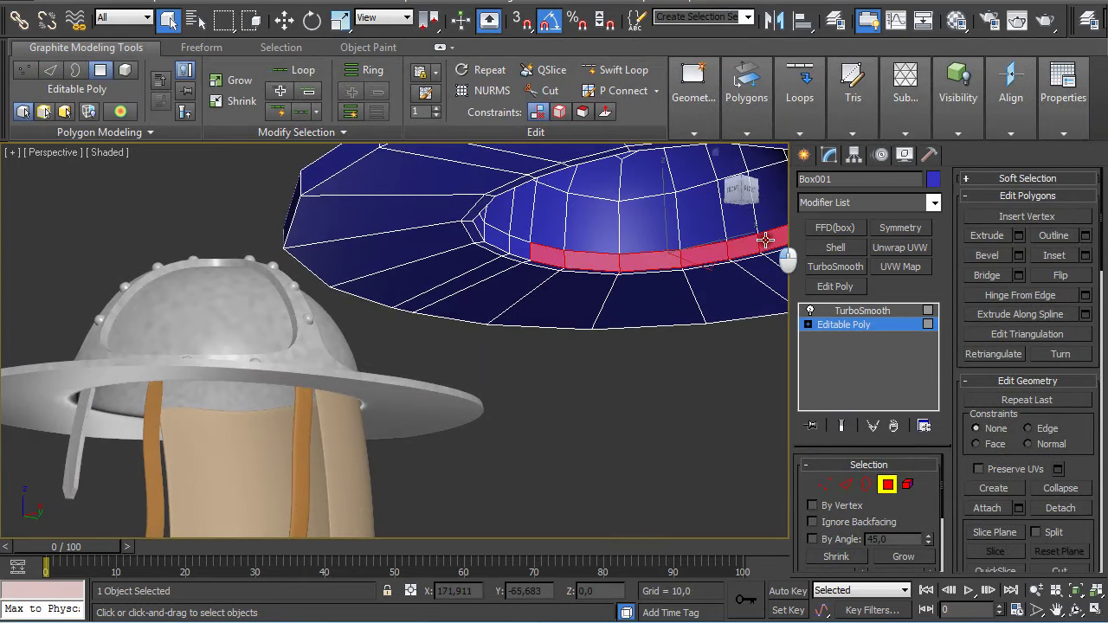
alt+middle_drag(746, 240, 640, 298)
ctrl+click(673, 298)
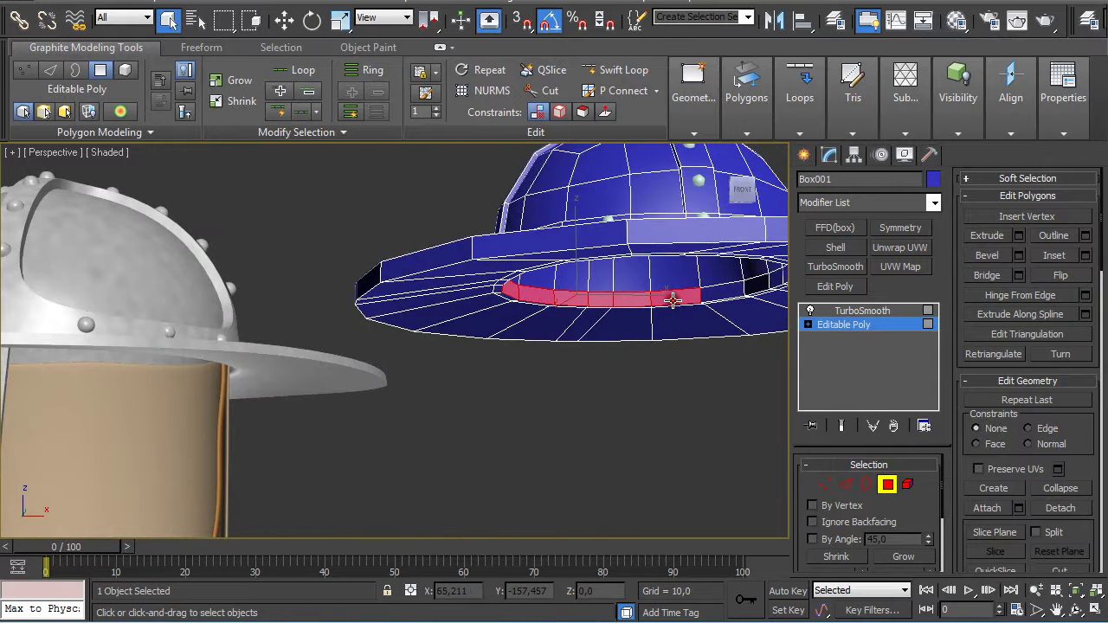
ctrl+click(748, 293)
ctrl+click(763, 286)
alt+middle_drag(765, 284, 711, 261)
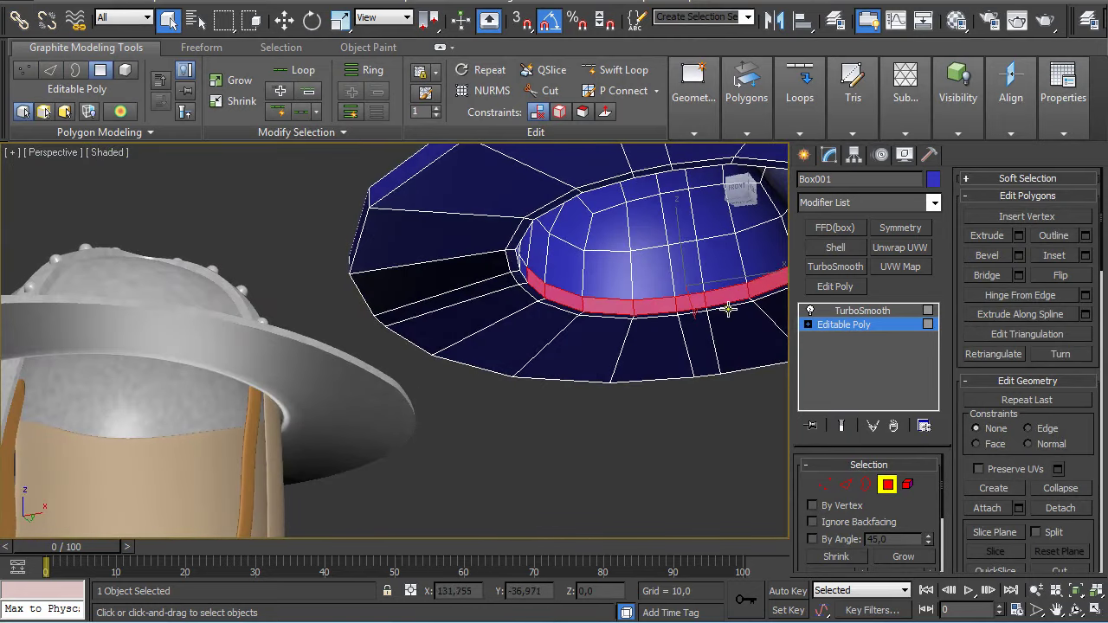
alt+middle_drag(728, 309, 691, 280)
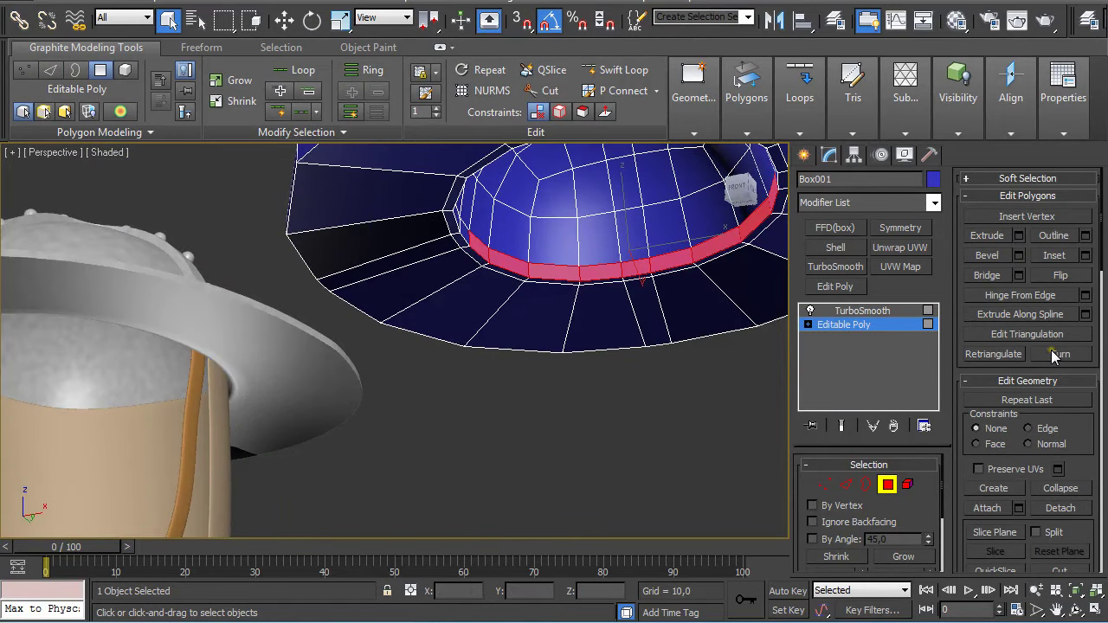
- Detach the selected inner-edge polygons as a cloned separate object and leave polygon editing
click(1060, 508)
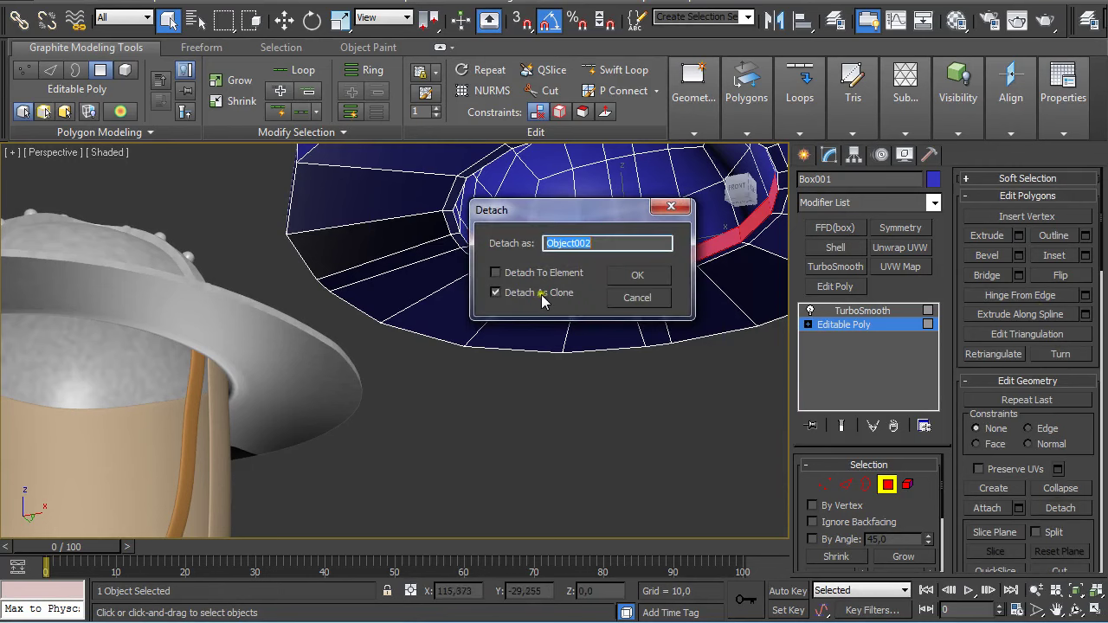
click(635, 277)
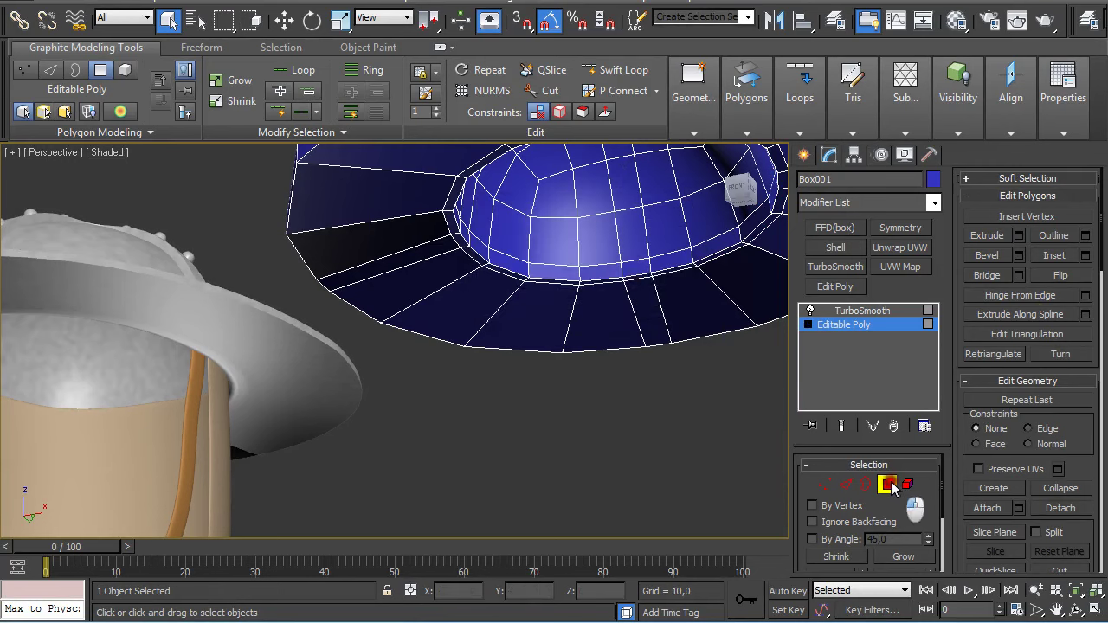
click(892, 484)
- Thicken the detached inner-edge strip with a Shell of 2.0 outer amount, collapse it and convert the strip to an Editable Poly
click(608, 265)
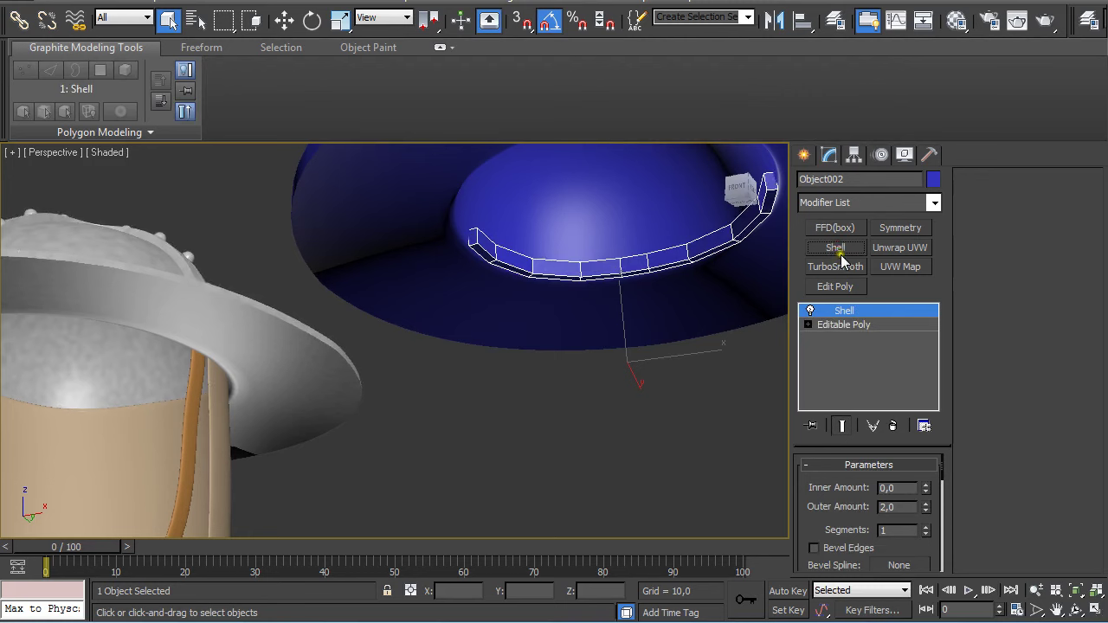
right_click(861, 324)
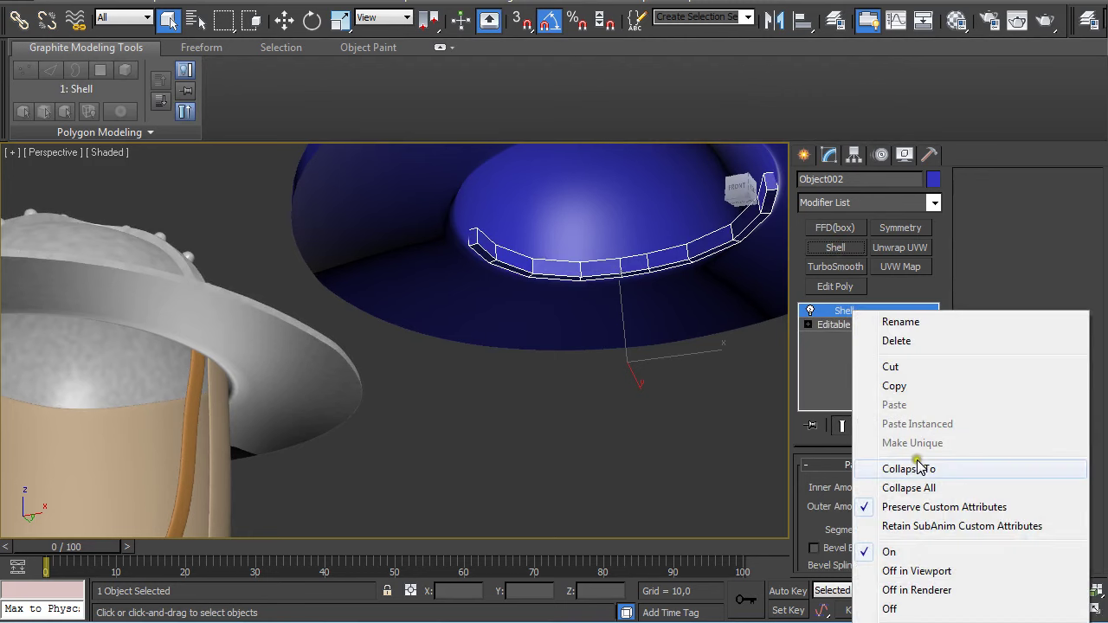
click(914, 465)
right_click(836, 315)
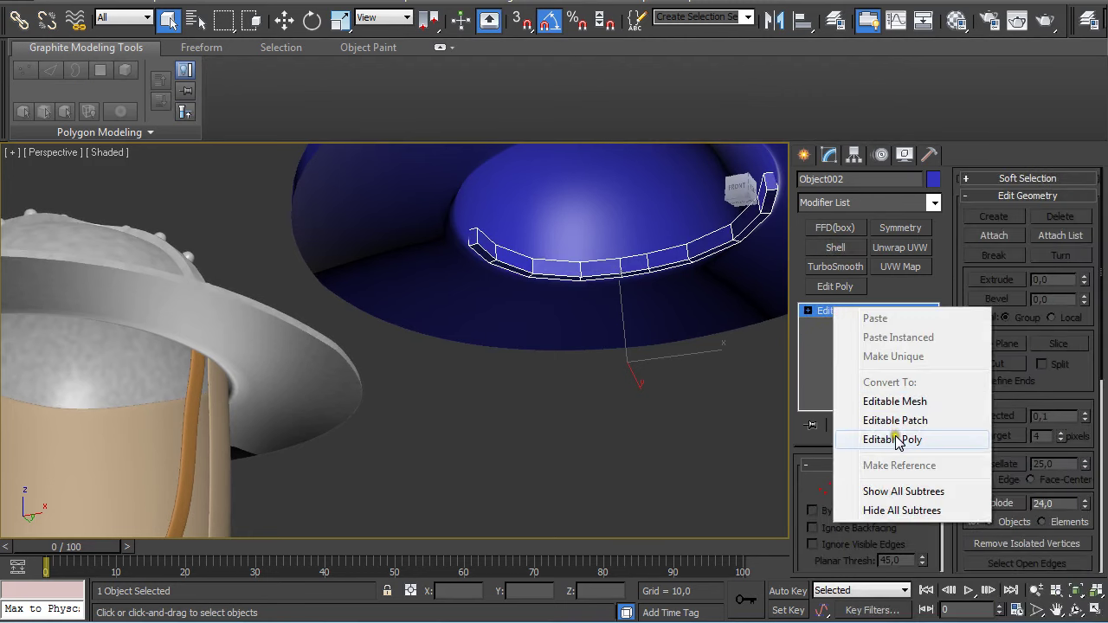
click(950, 437)
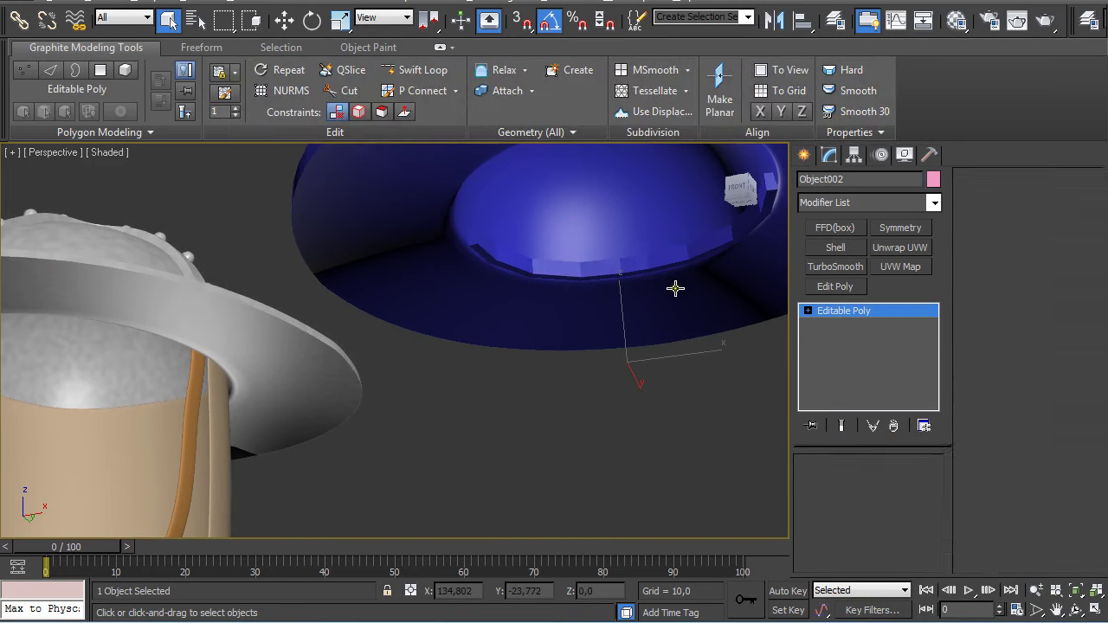
- Isolate the thickened strip, select only the polygons along its underside, and bring the other objects back
key(alt+q)
mouse_move(641, 283)
alt+middle_down()
mouse_move(594, 288)
mouse_move(633, 294)
alt+middle_up()
click(882, 477)
alt+middle_drag(700, 415, 638, 413)
drag(674, 424, 124, 343)
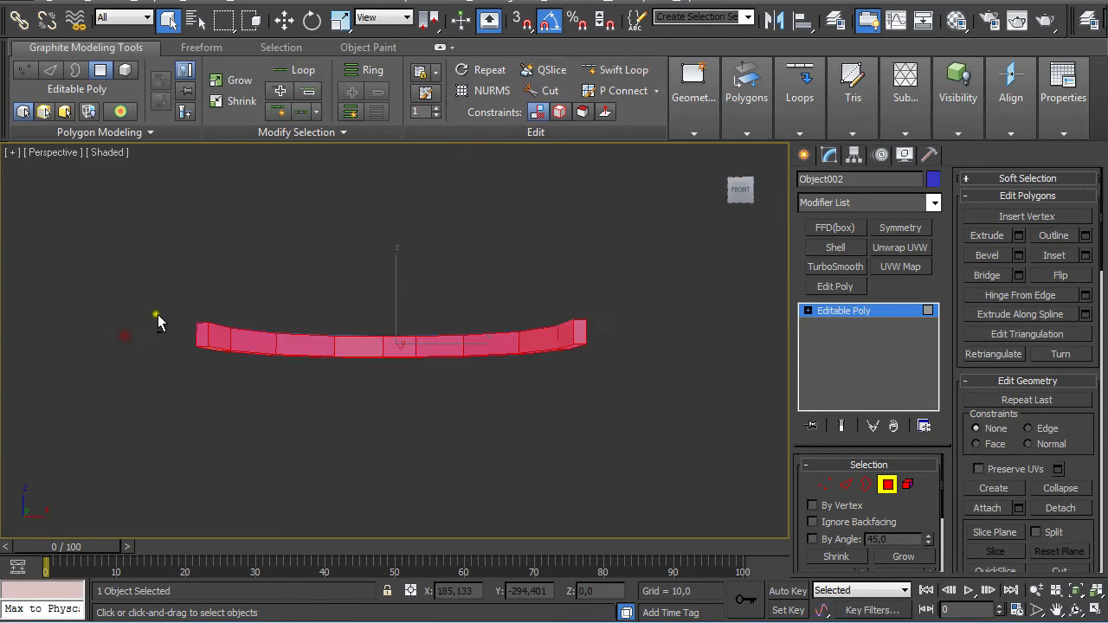
drag(136, 272, 609, 340)
alt+drag(253, 271, 477, 344)
alt+middle_drag(478, 348, 452, 344)
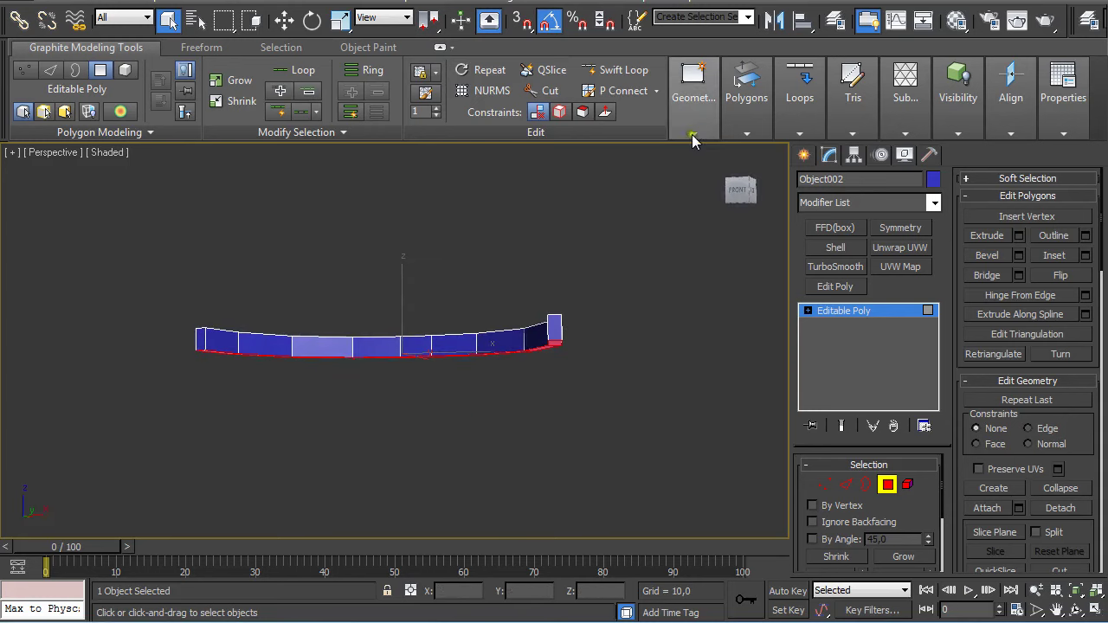
mouse_move(749, 134)
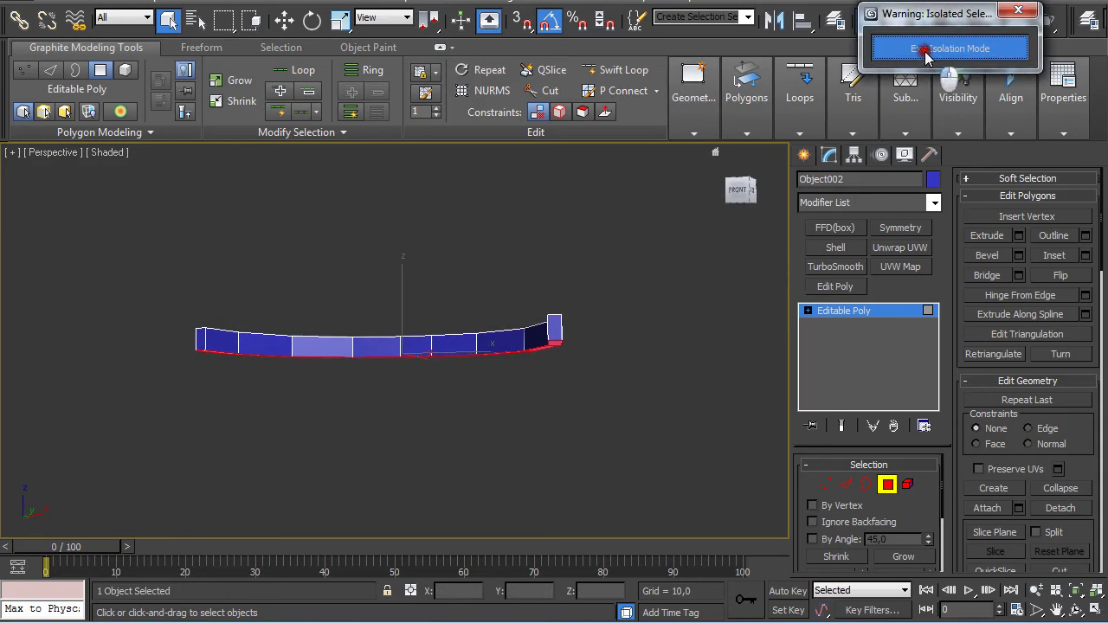
click(913, 48)
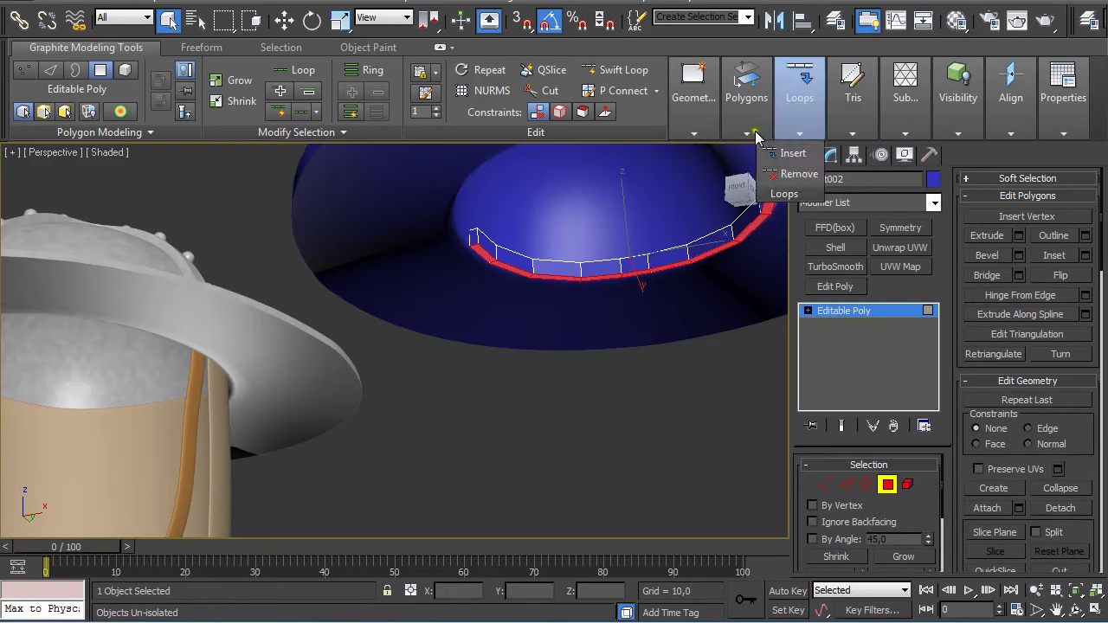
- Extrude the strip's underside polygons far down below the brim to form a long hanging neck guard
mouse_move(746, 130)
shift+click(671, 154)
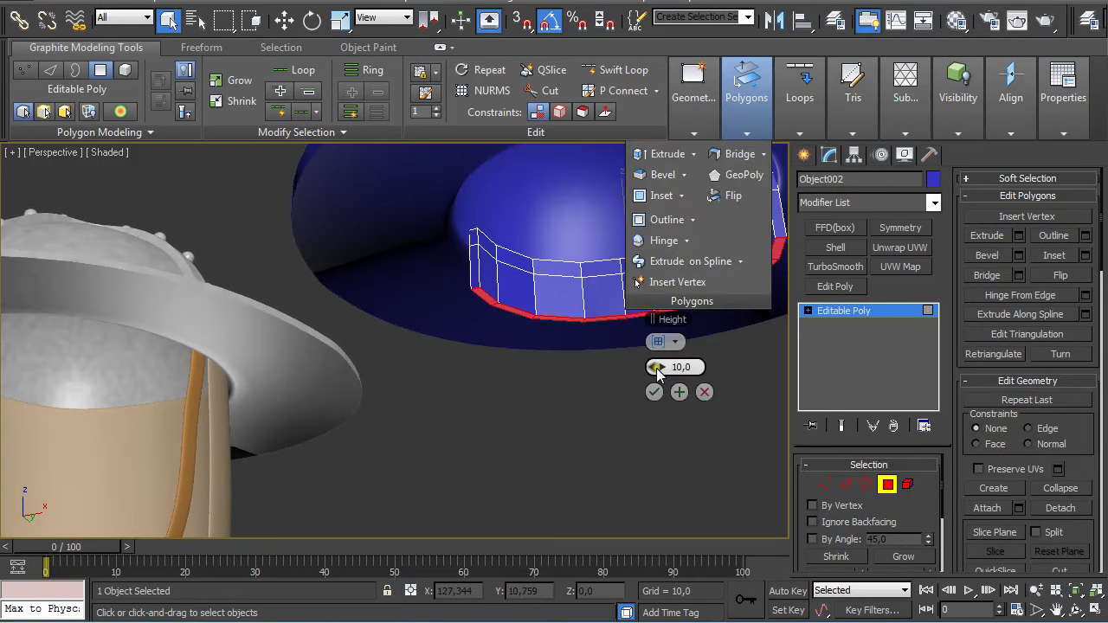
drag(680, 366, 860, 378)
click(653, 387)
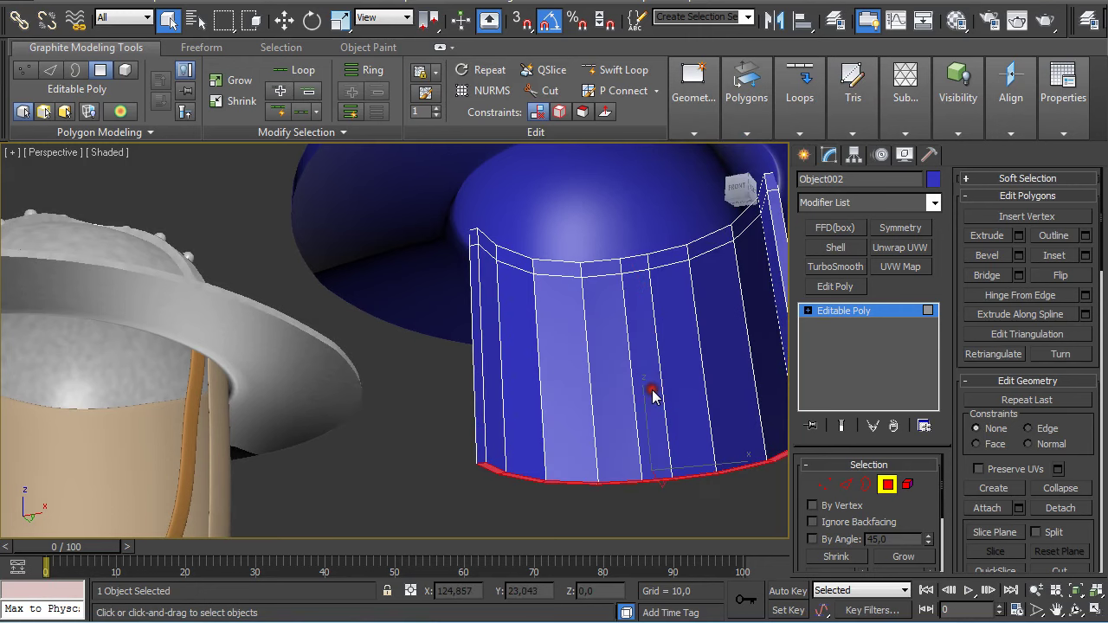
- Move the guard's bottom polygons slightly lower and backward to about Y 30.25 and Z -22.46 so that it slants
alt+middle_drag(653, 390, 508, 416)
scroll(518, 412, down, 4)
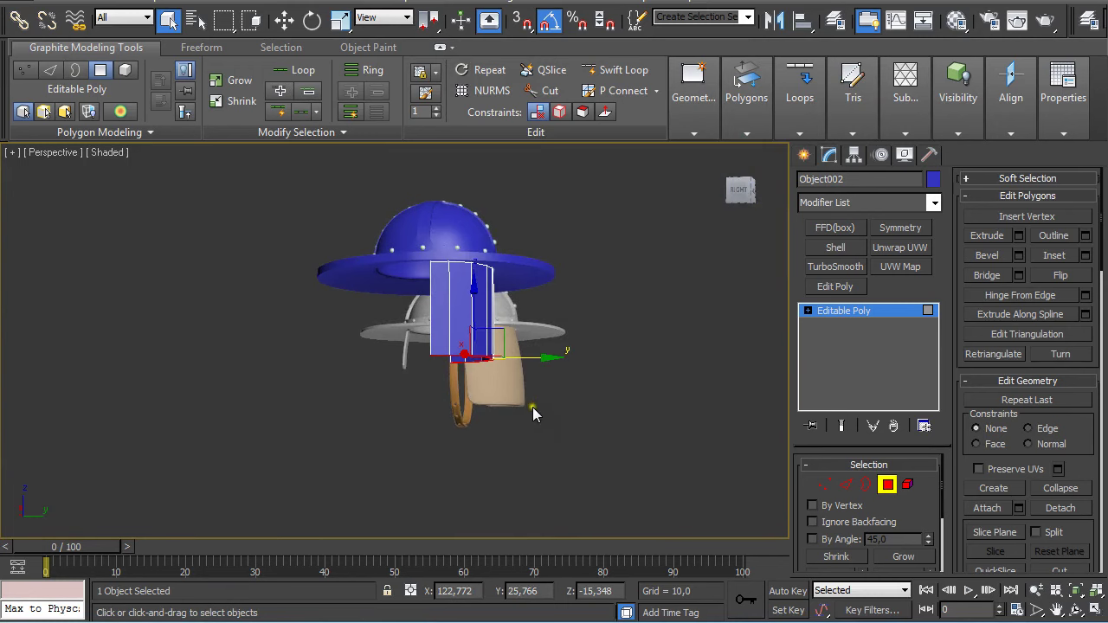
key(w)
drag(534, 362, 538, 377)
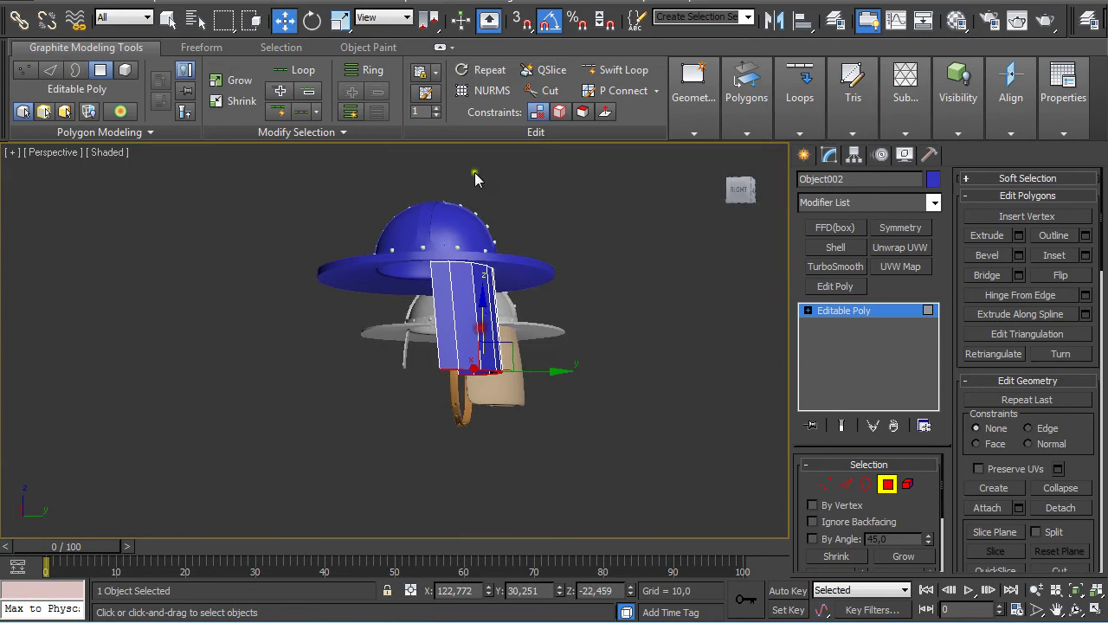
- Insert an edge loop around the guard near its lower end with Swift Loop and shift it about 3.1 along Y
click(602, 70)
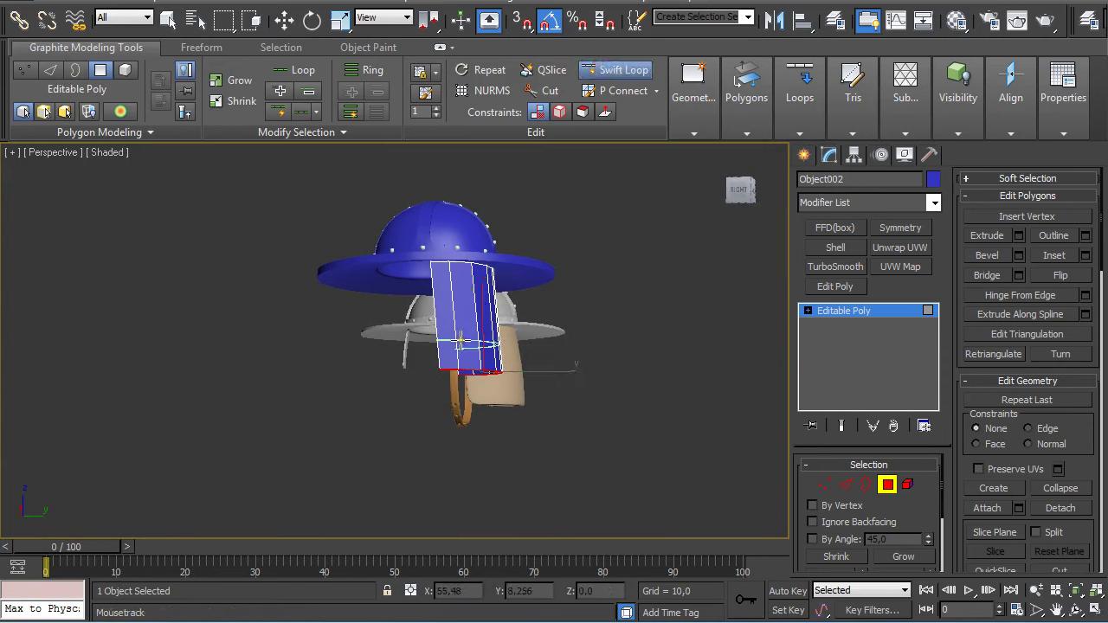
right_click(534, 331)
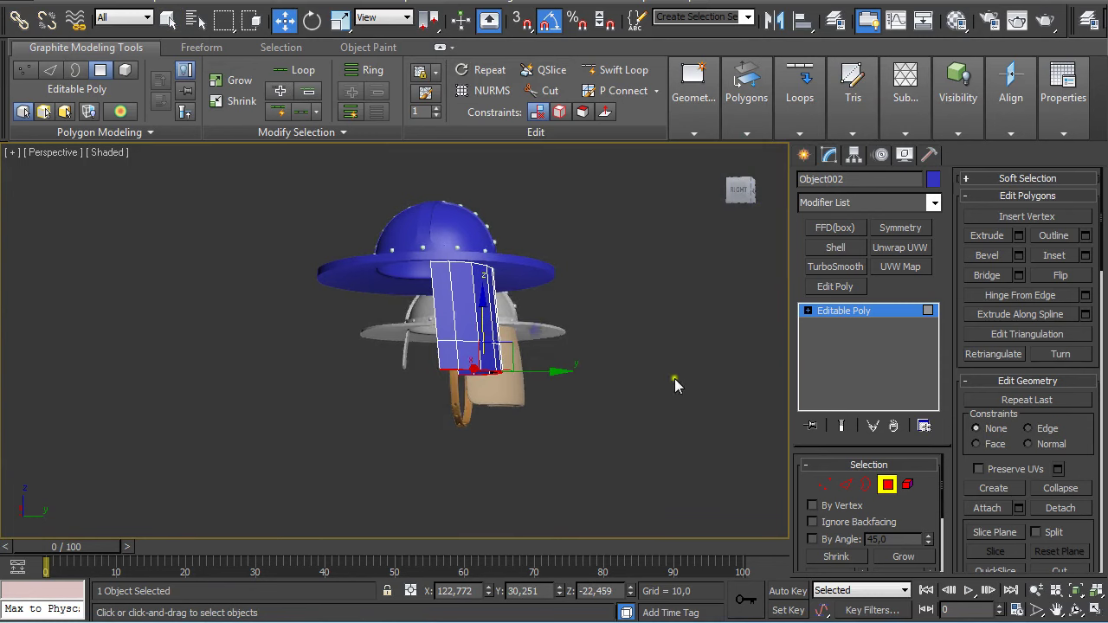
click(845, 484)
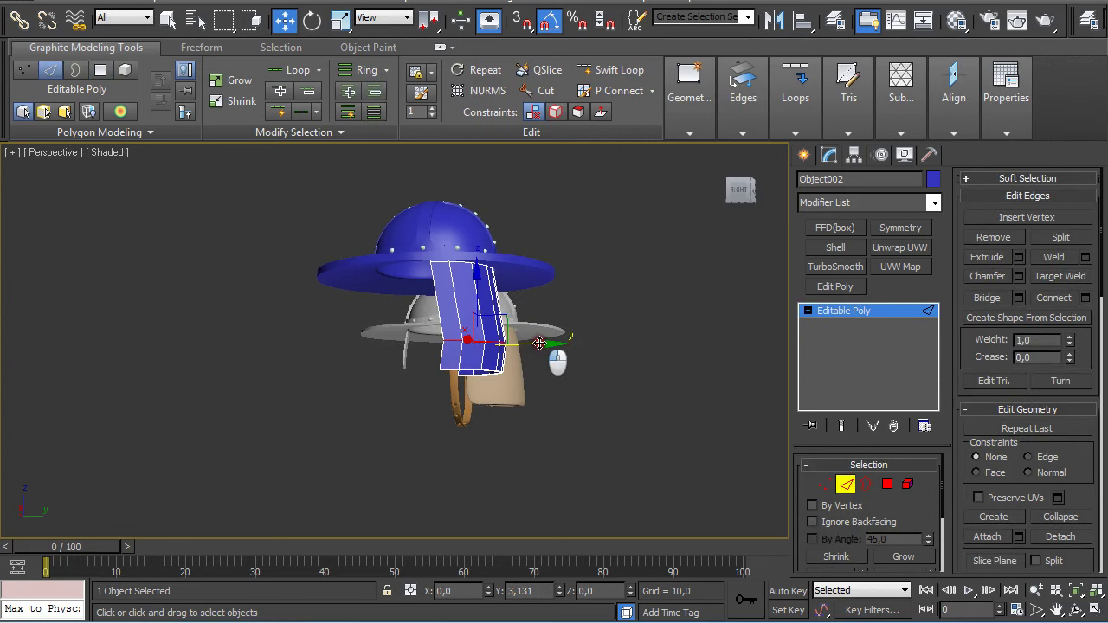
- Insert a second edge loop higher on the guard, move it slightly along Y to about 27.63, and leave edge editing
click(618, 69)
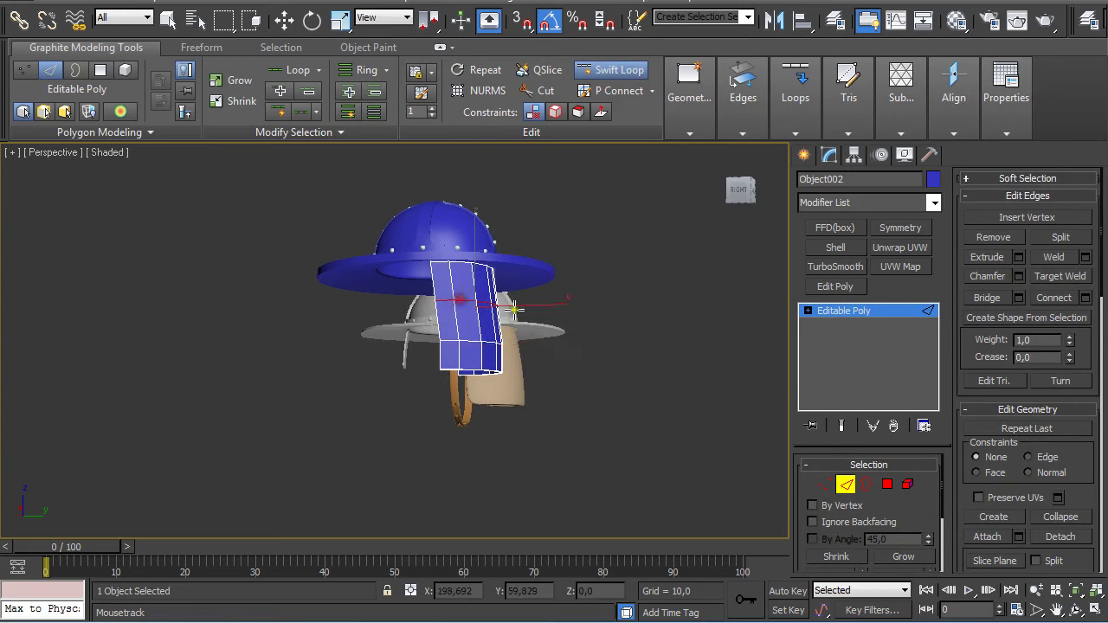
right_click(598, 331)
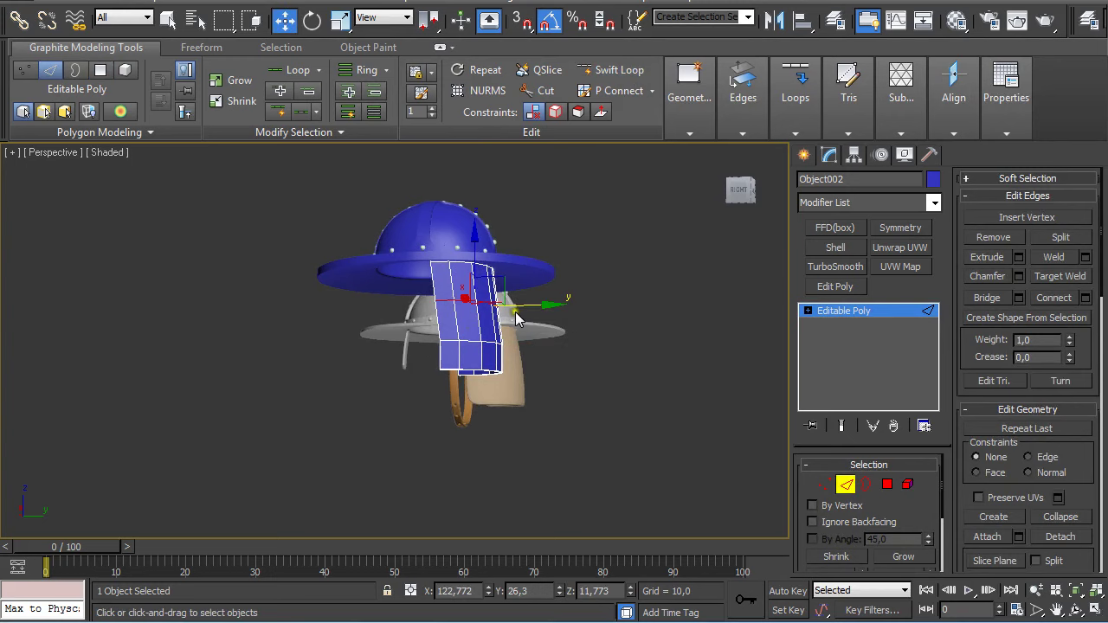
drag(514, 305, 518, 305)
alt+middle_drag(517, 304, 648, 273)
scroll(635, 333, up, 4)
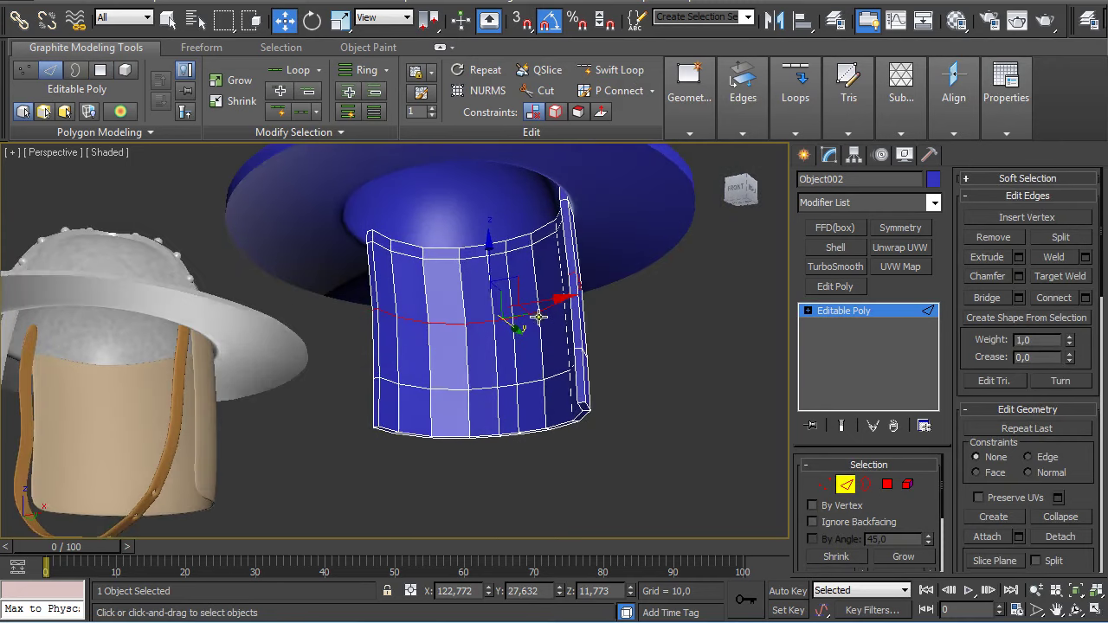
click(845, 489)
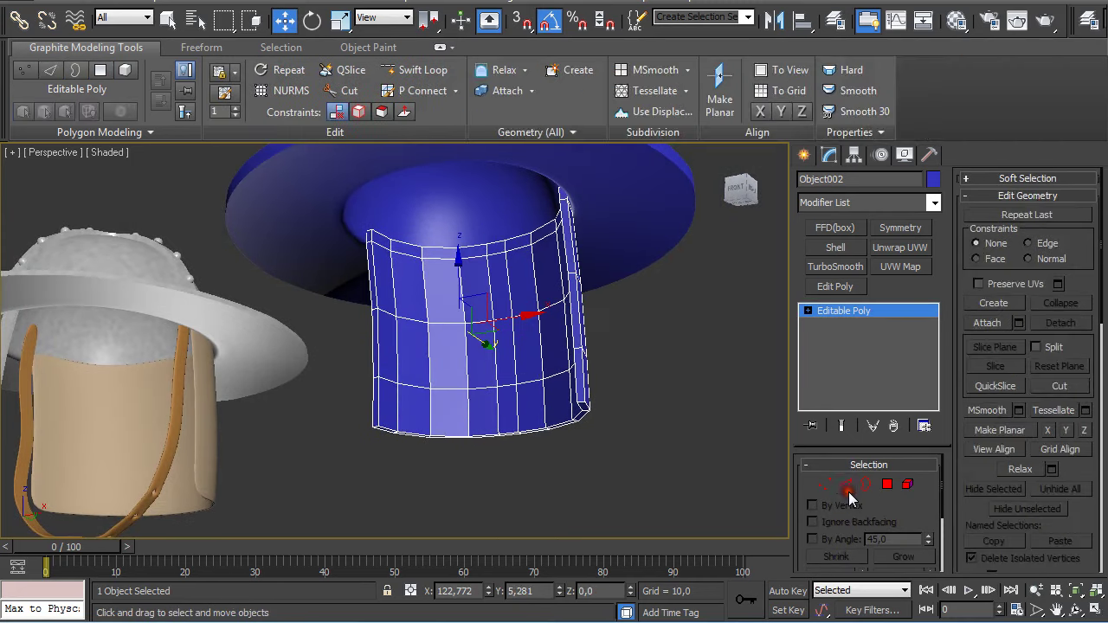
- Delete the surplus lowest rivet of the vertical band, which sits directly below the base rivet on the helmet's back
alt+middle_drag(470, 251, 245, 312)
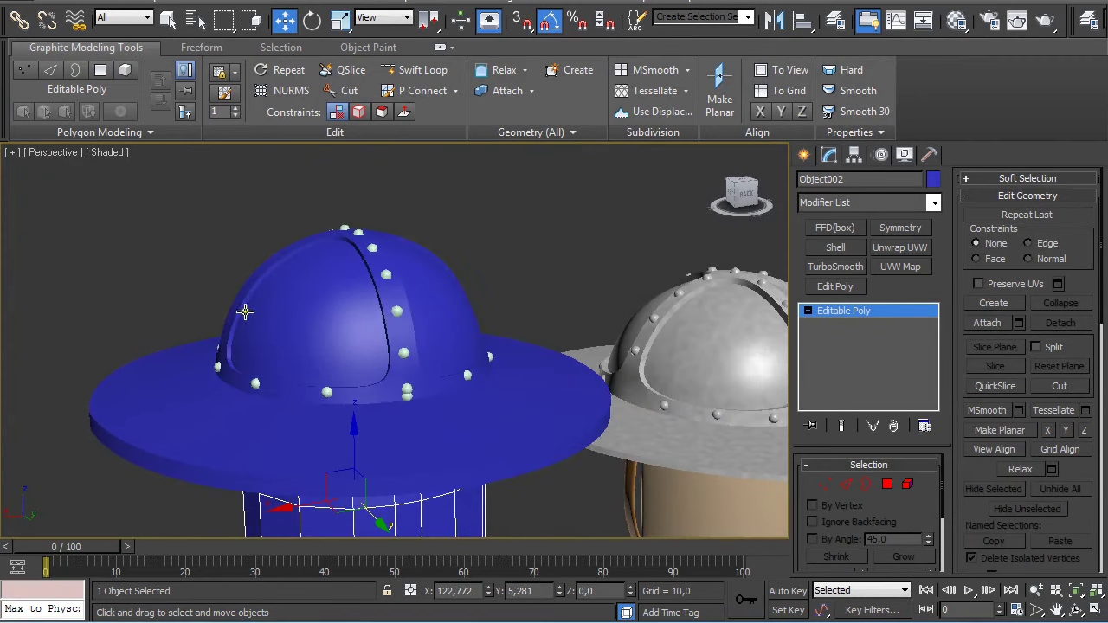
click(407, 392)
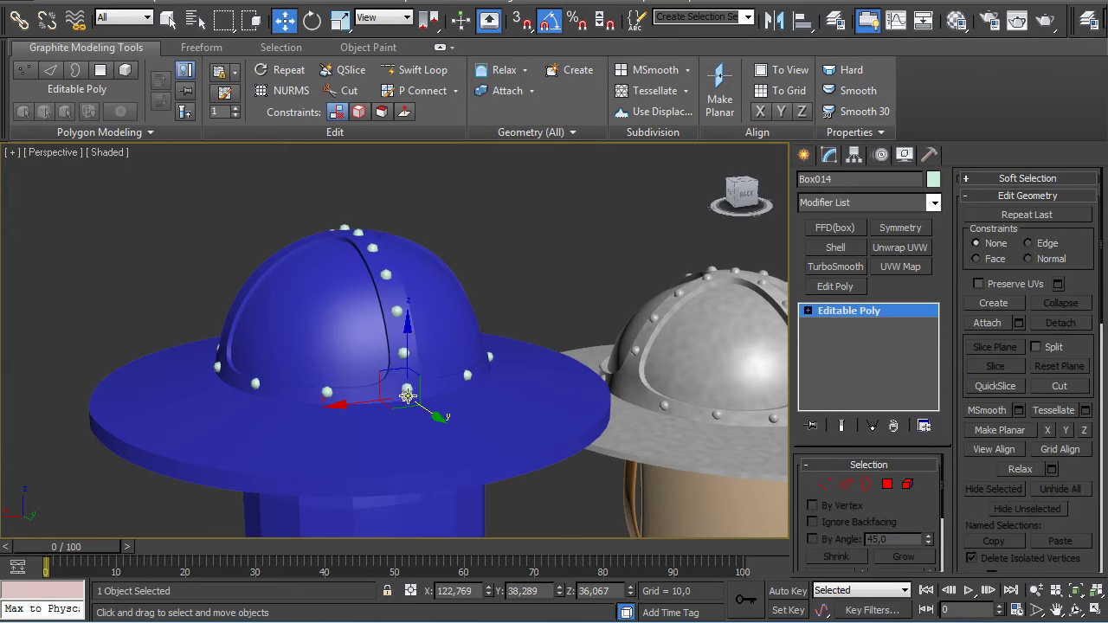
key(Delete)
- Select the ten rivets along the helmet's front-to-back band, leaving out the helmet and base rivets, and group them
alt+middle_drag(388, 319, 477, 319)
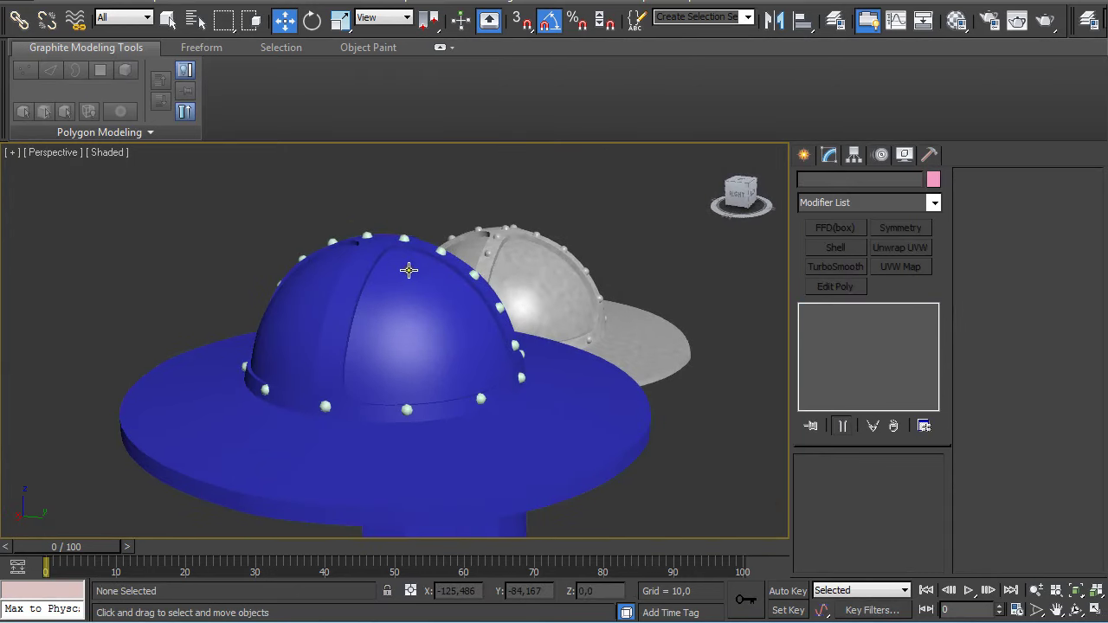
alt+middle_drag(408, 270, 289, 251)
key(f)
key(z)
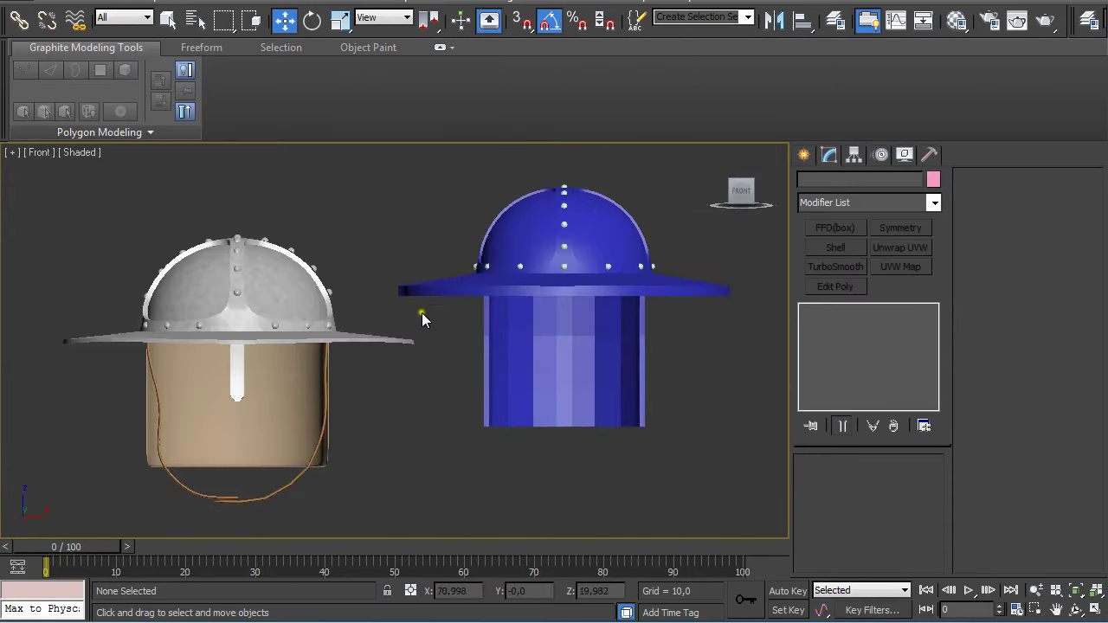
middle_drag(539, 207, 489, 297)
scroll(490, 313, up, 3)
middle_drag(641, 234, 491, 269)
click(400, 225)
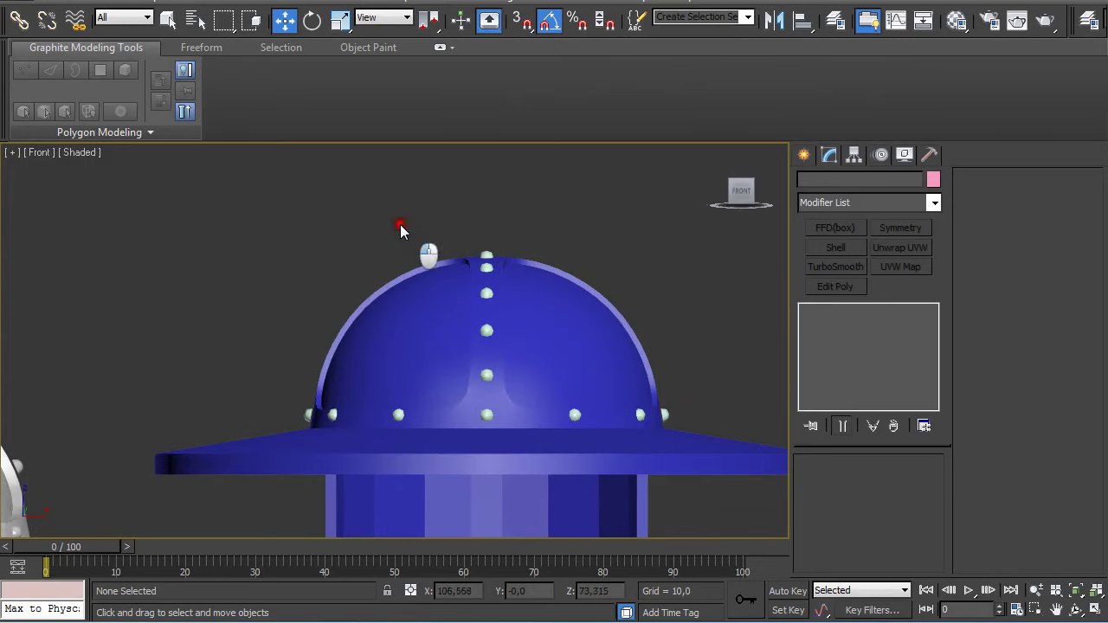
drag(401, 228, 545, 390)
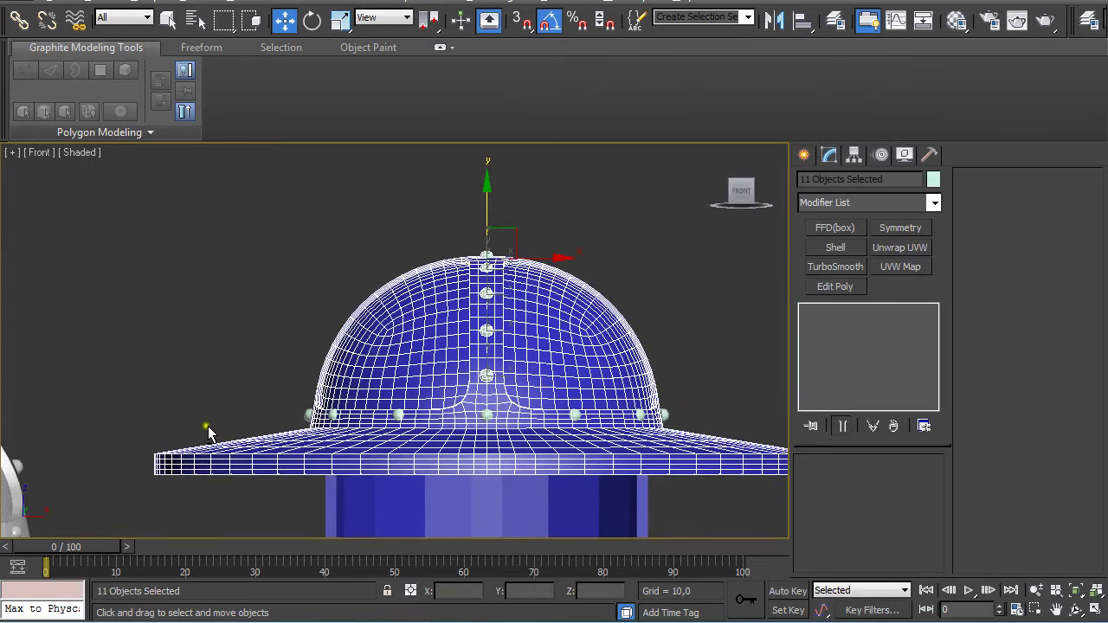
alt+drag(410, 479, 411, 484)
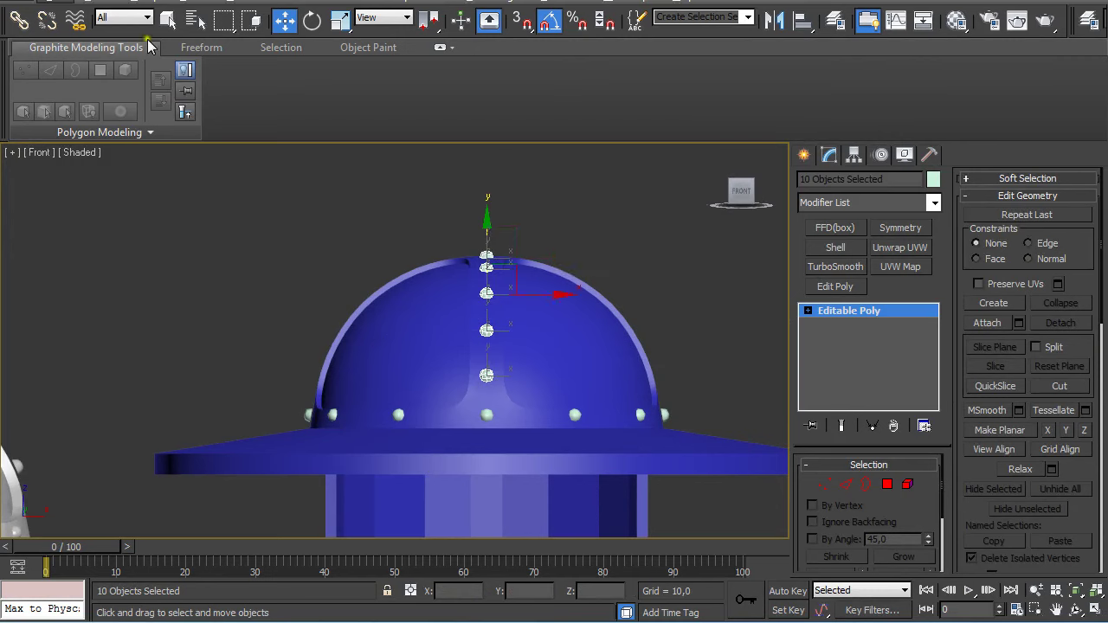
click(143, 2)
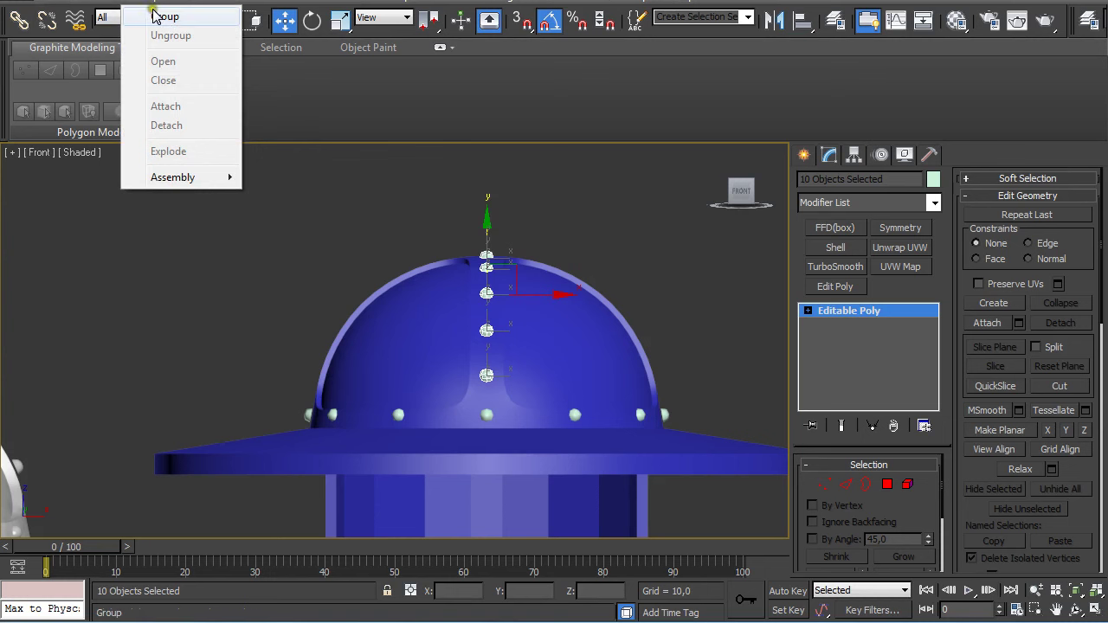
click(153, 12)
click(563, 329)
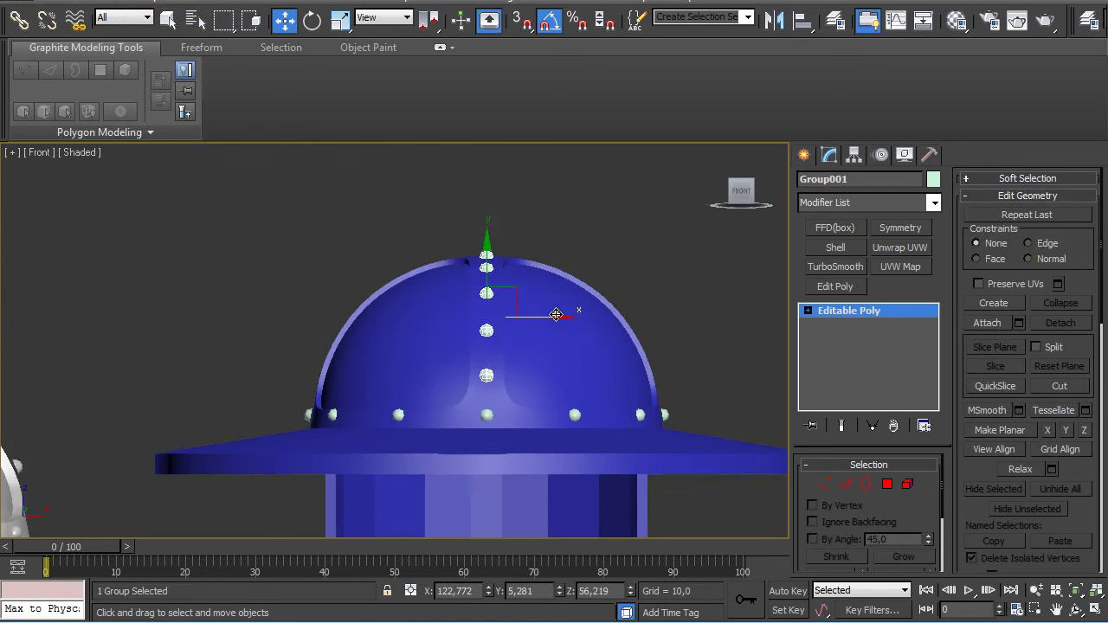
- Clone the rivet group as one instance rotated 90 degrees about Z onto the crossing band, and deselect it
key(t)
scroll(551, 316, down, 5)
middle_drag(554, 317, 381, 317)
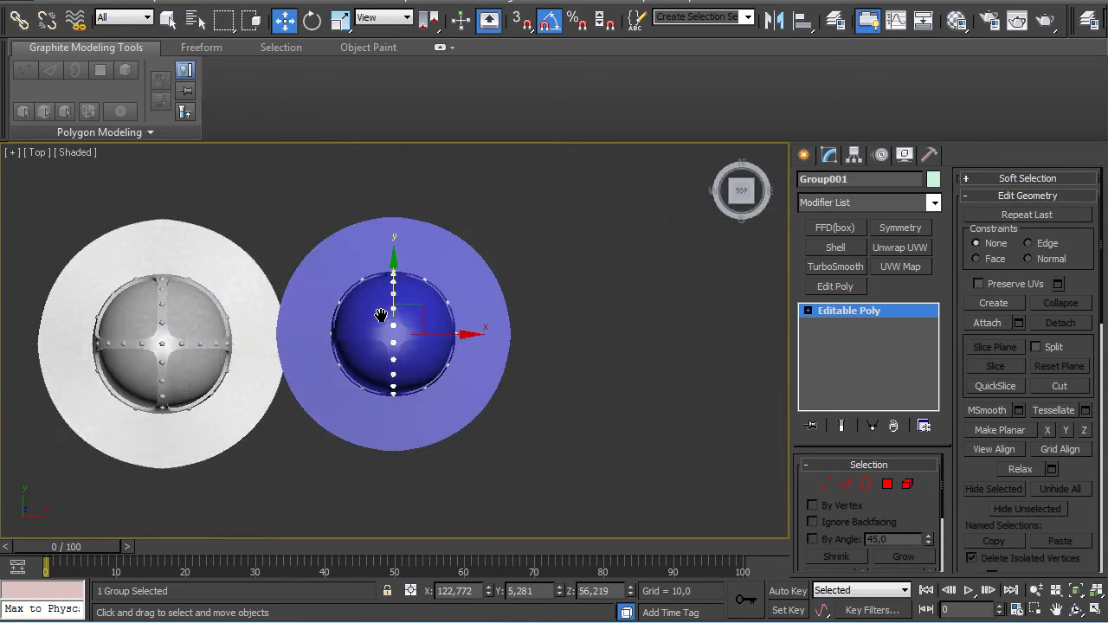
scroll(381, 317, up, 3)
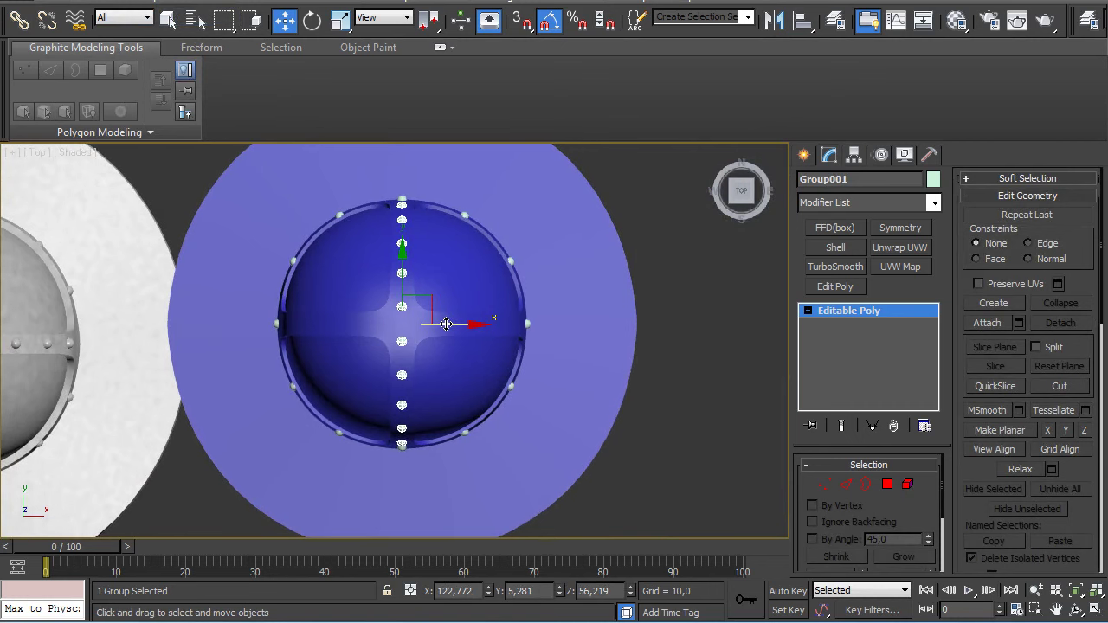
key(e)
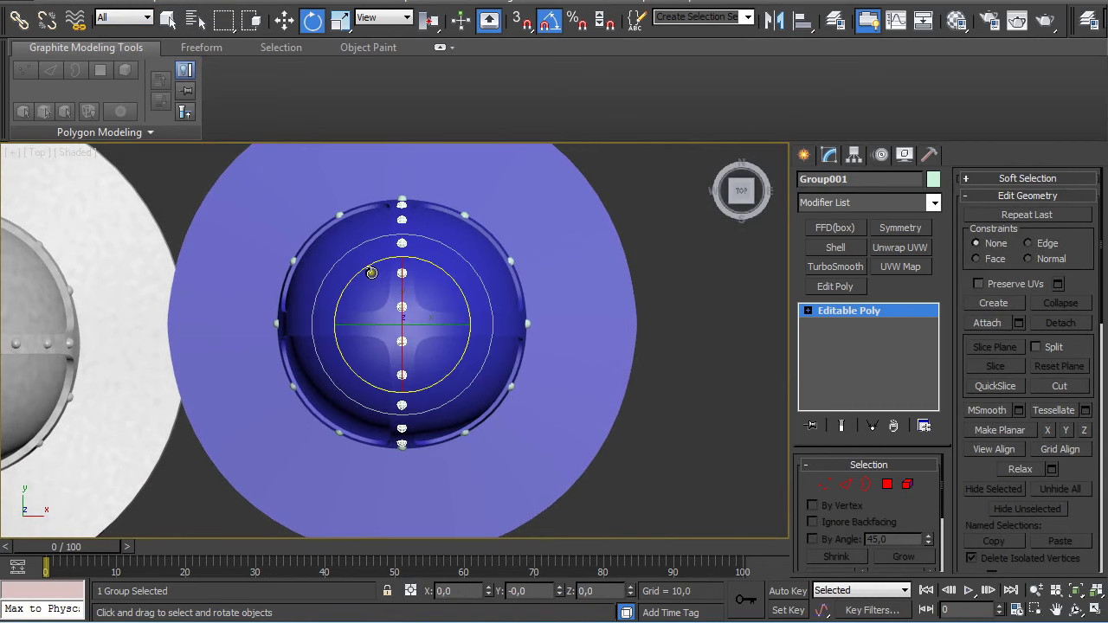
mouse_move(363, 273)
shift+mouse_down()
mouse_move(328, 317)
mouse_move(328, 357)
shift+mouse_up()
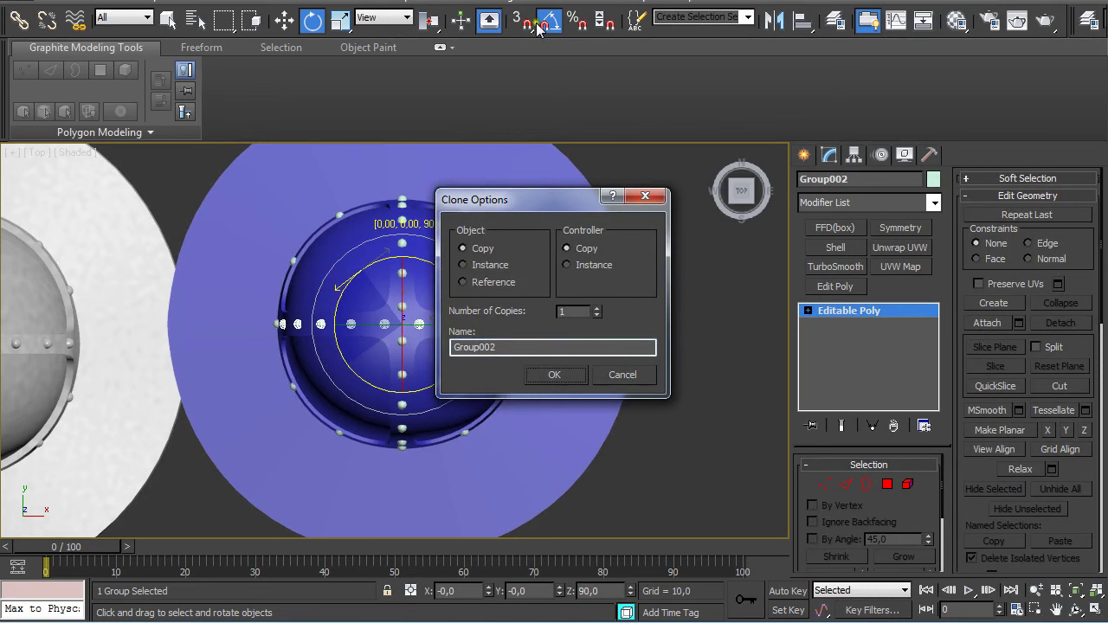
click(490, 265)
click(555, 372)
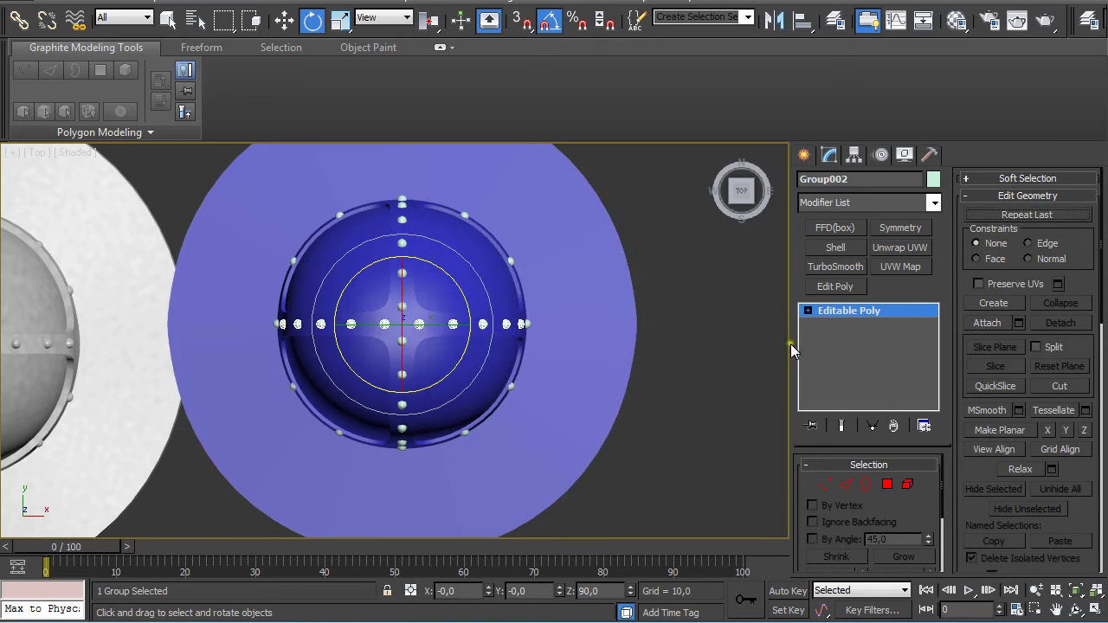
key(p)
alt+middle_drag(631, 371, 535, 290)
click(535, 291)
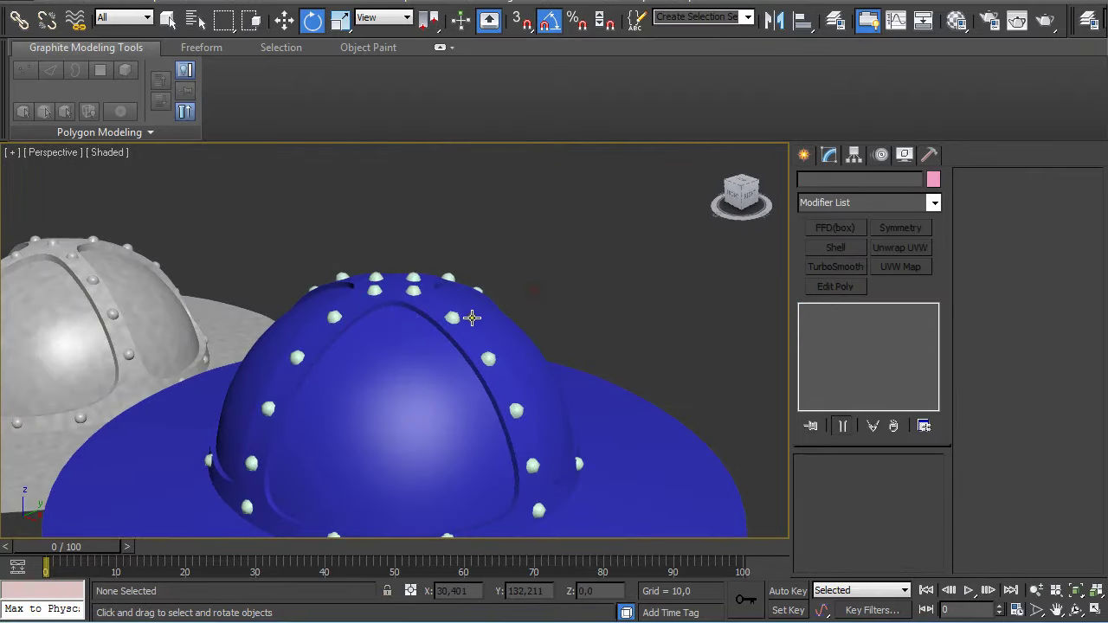
scroll(501, 324, up, 5)
scroll(482, 248, down, 3)
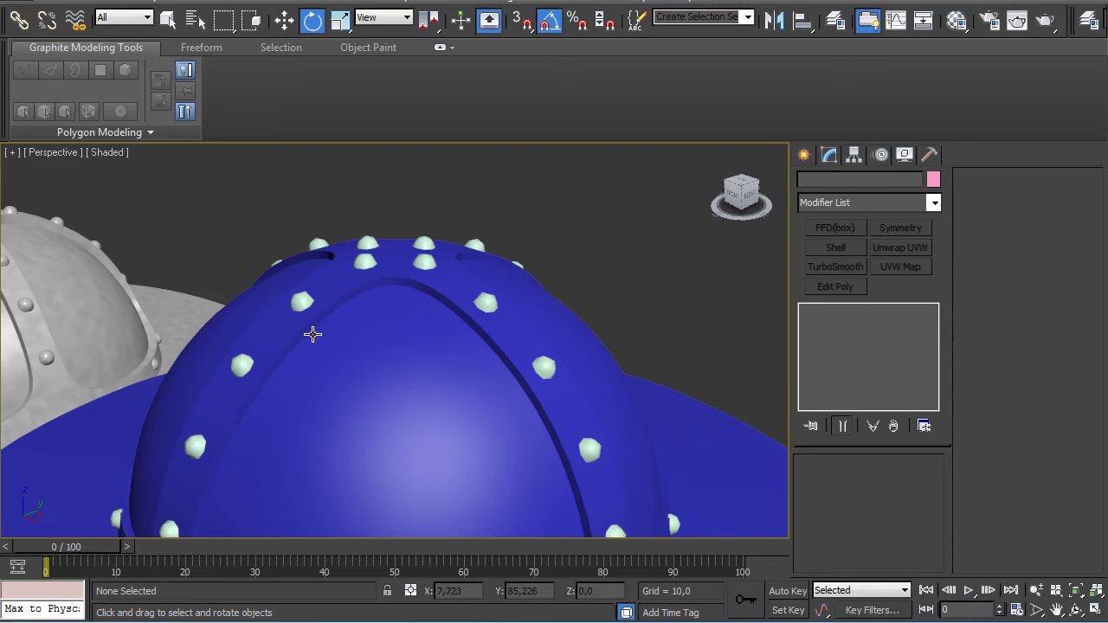
- Compare the reference helmet's neck guard and straps with the blue model from the side and from below
scroll(326, 302, down, 5)
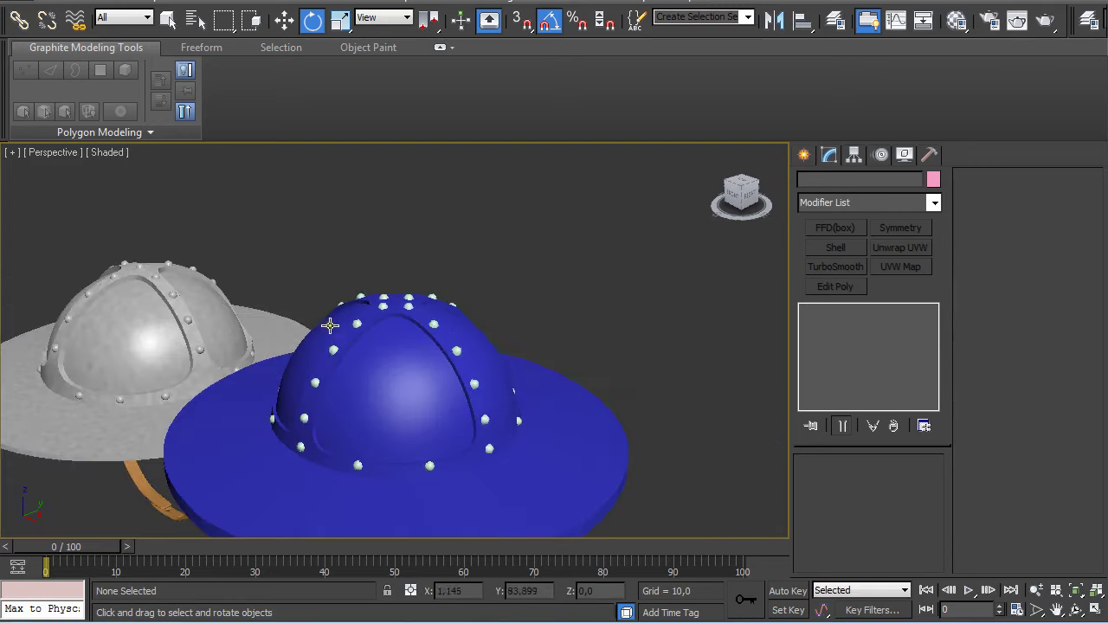
alt+middle_drag(323, 363, 414, 238)
alt+middle_drag(415, 306, 410, 282)
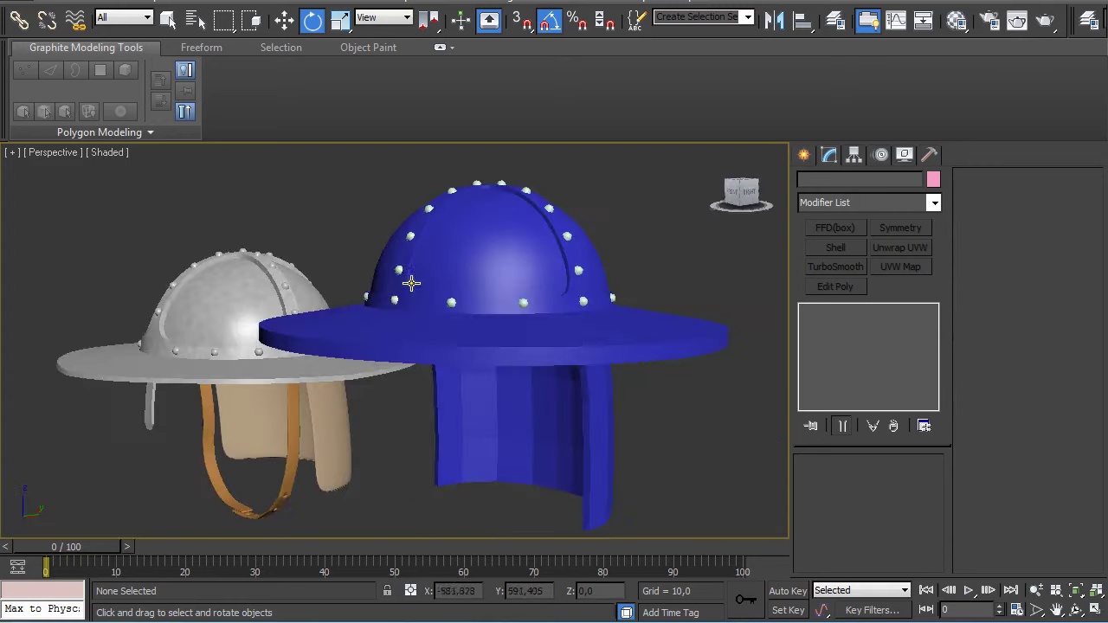
click(285, 461)
alt+middle_drag(288, 461, 418, 326)
scroll(417, 326, up, 2)
middle_drag(321, 430, 368, 426)
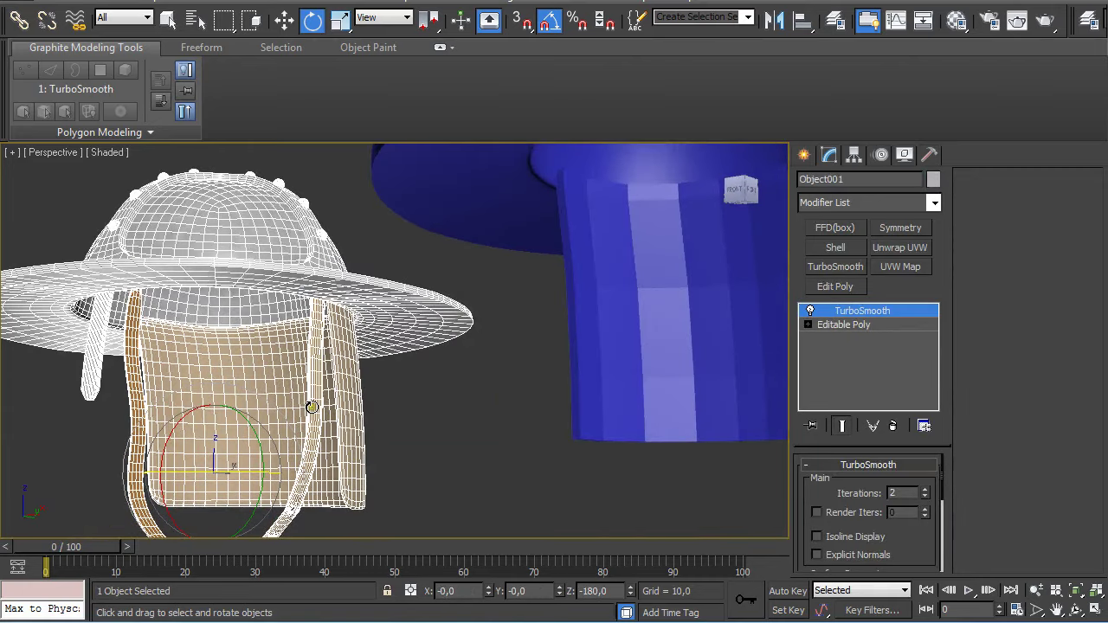
click(581, 337)
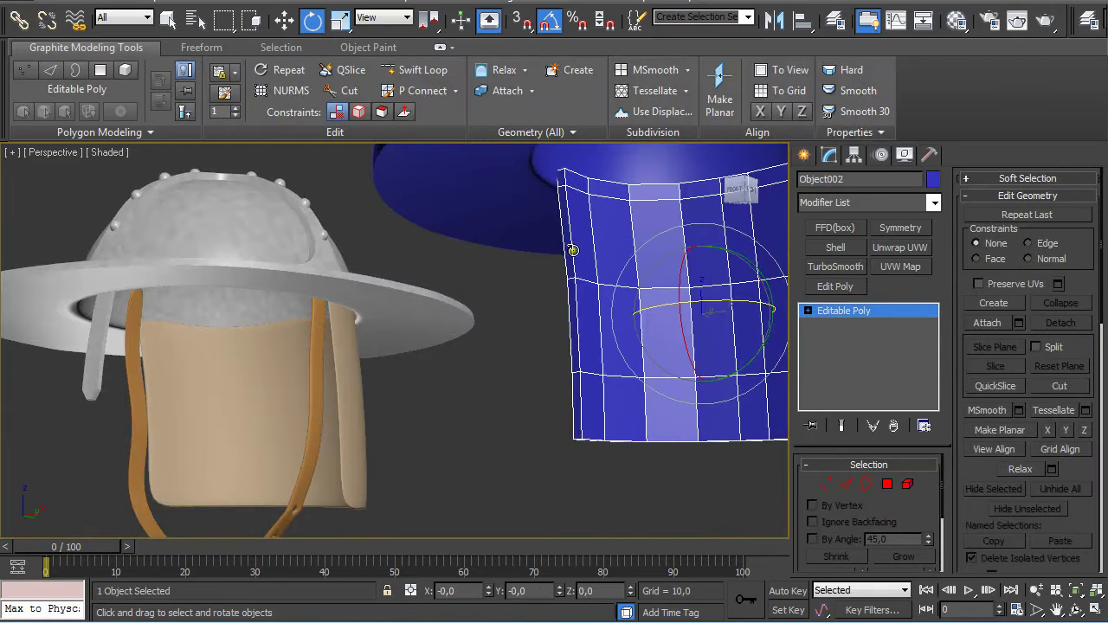
click(106, 305)
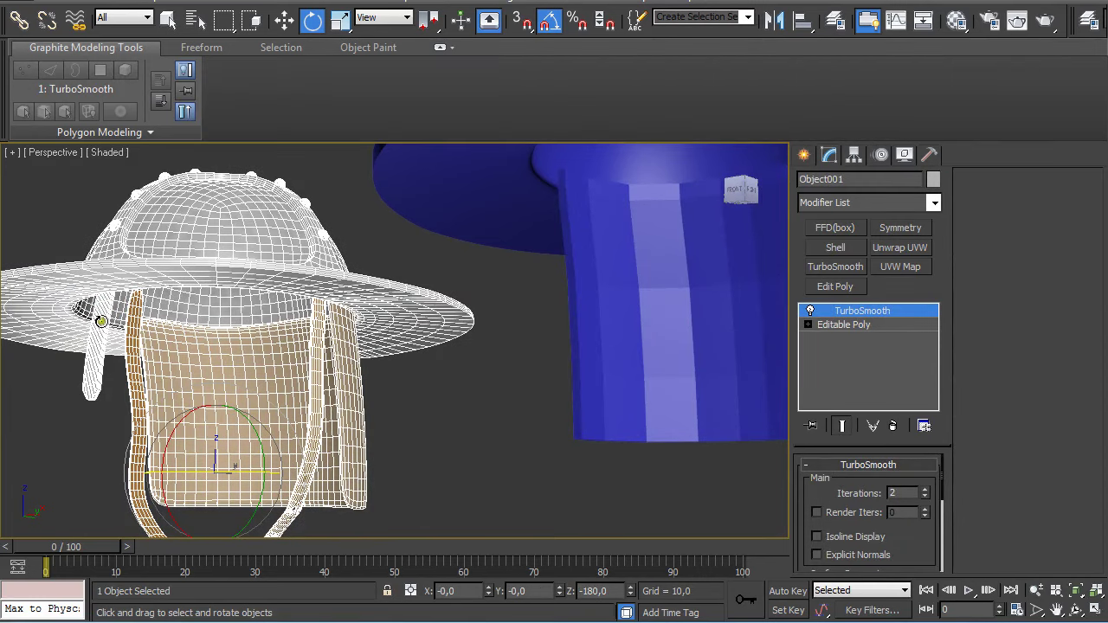
click(93, 459)
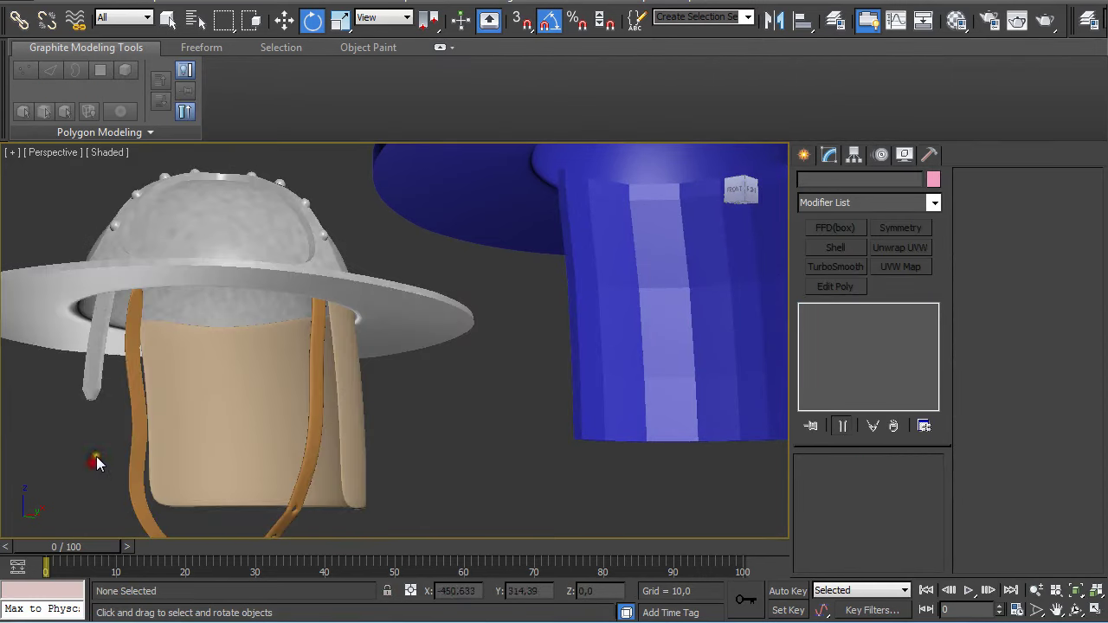
scroll(259, 407, down, 2)
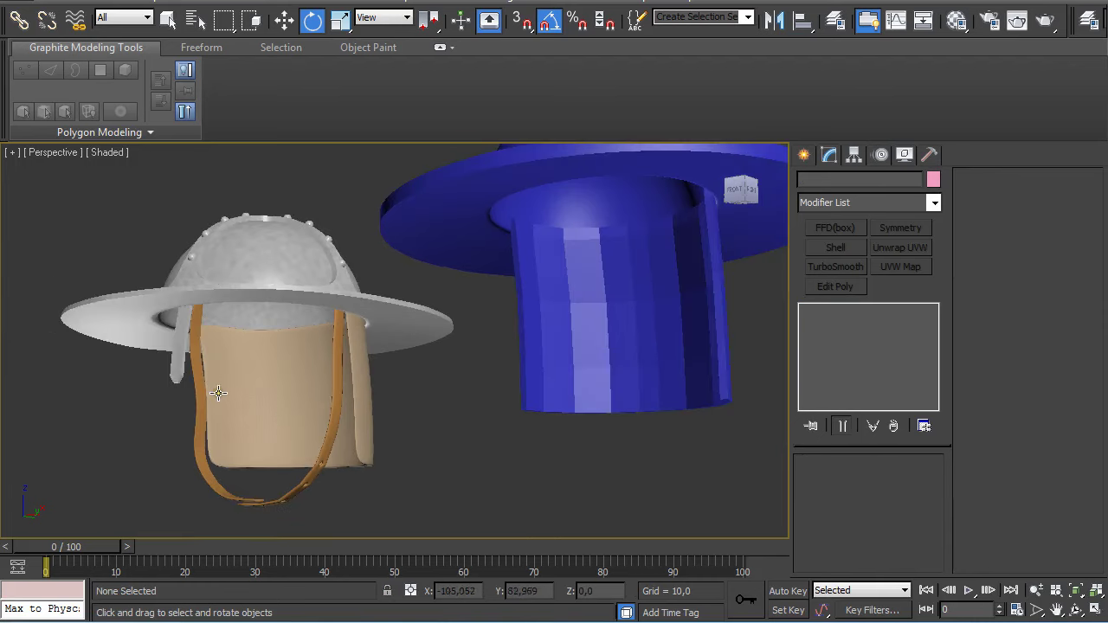
- Examine the reference helmet's chin strap and its holes up close from below, undoing any accidental rotation
click(507, 244)
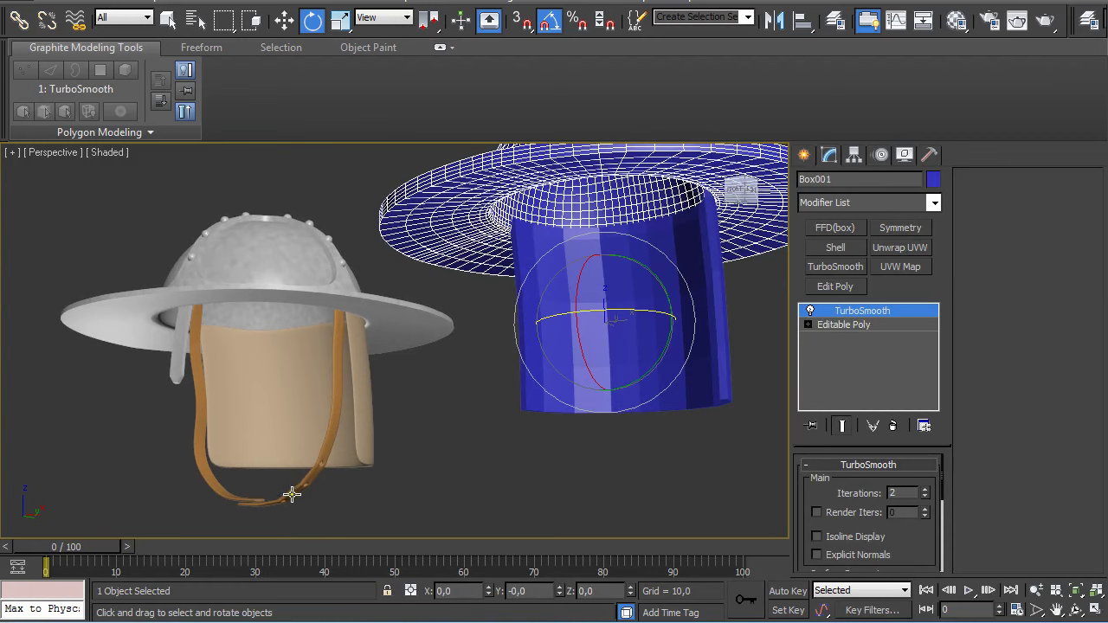
alt+middle_drag(275, 501, 281, 247)
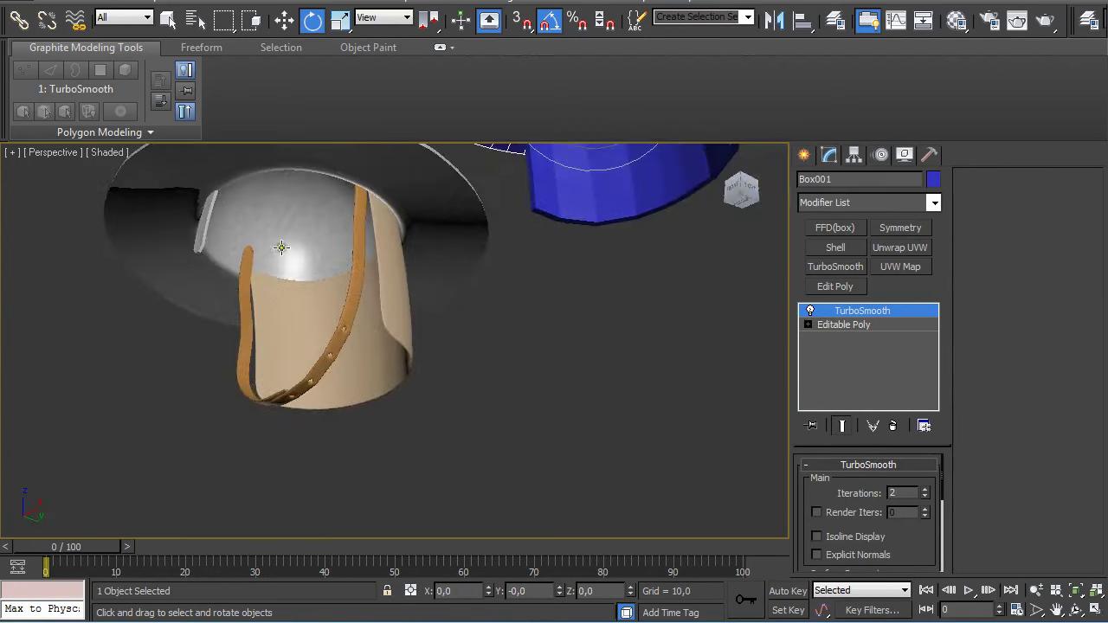
scroll(345, 342, up, 2)
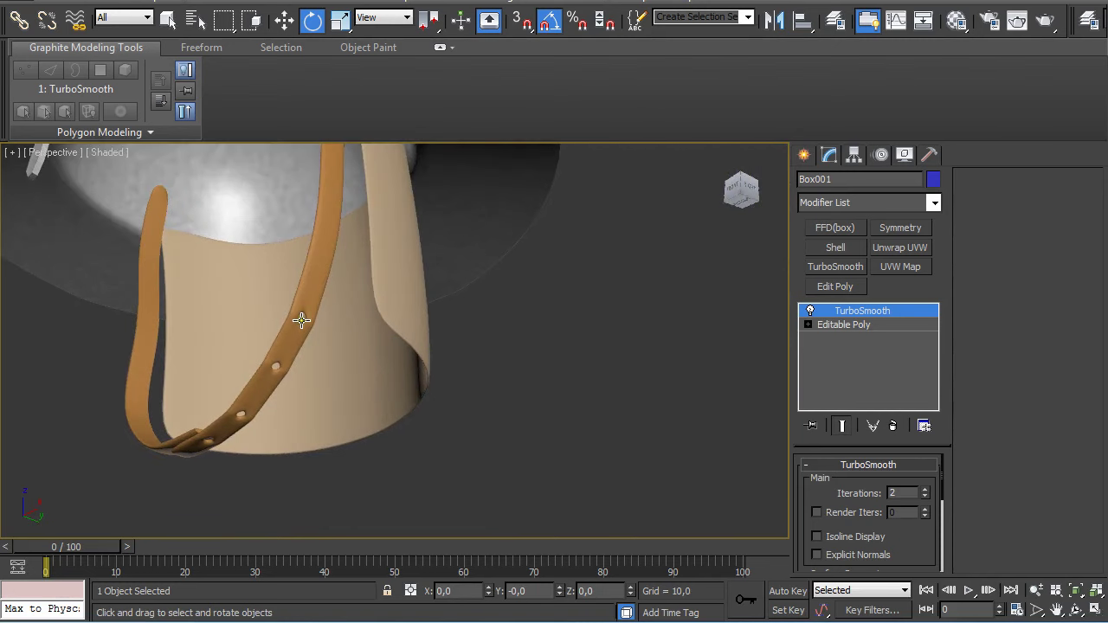
click(268, 362)
scroll(340, 283, down, 4)
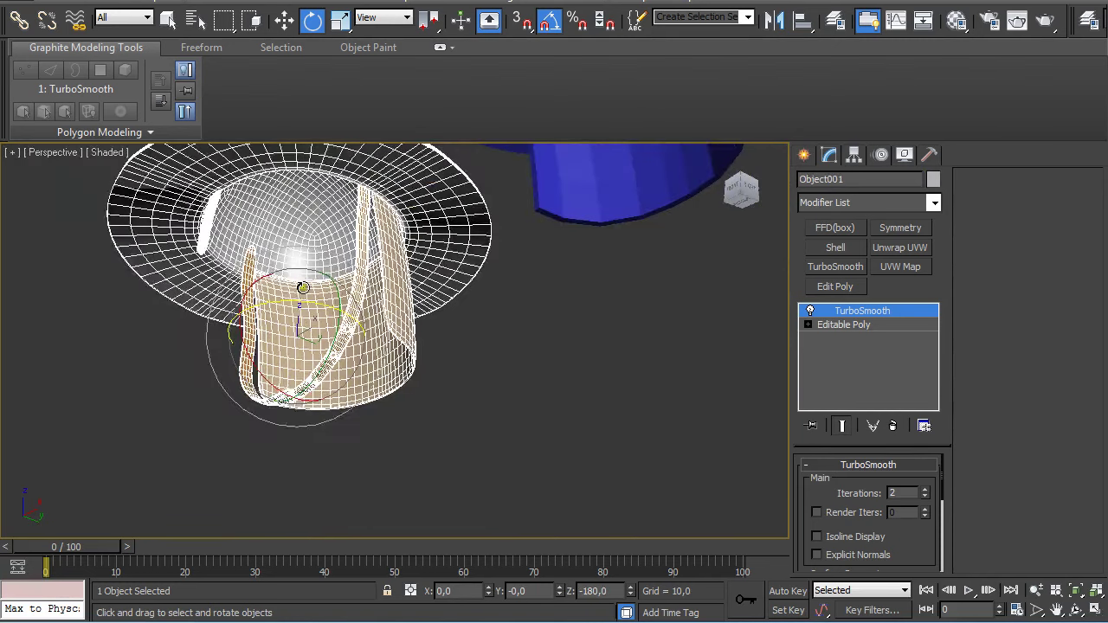
drag(340, 284, 349, 287)
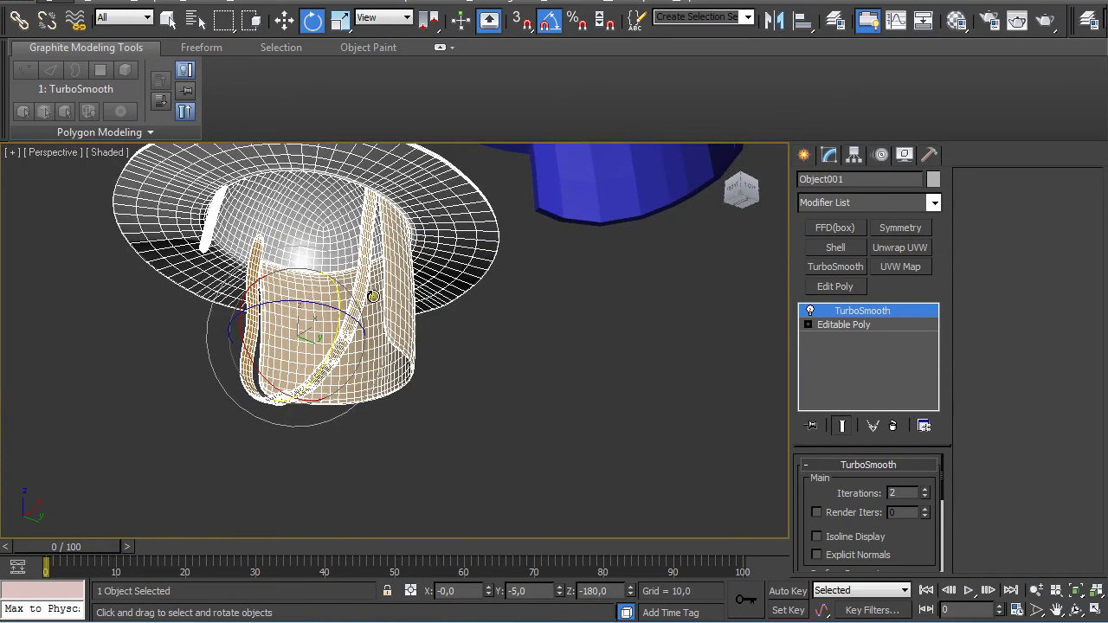
key(ctrl+z)
- Detach the small polygon on the helmet's inner rim beside the neck guard's upper edge as a clone, and select the detached piece
scroll(439, 288, down, 4)
alt+middle_drag(445, 289, 594, 296)
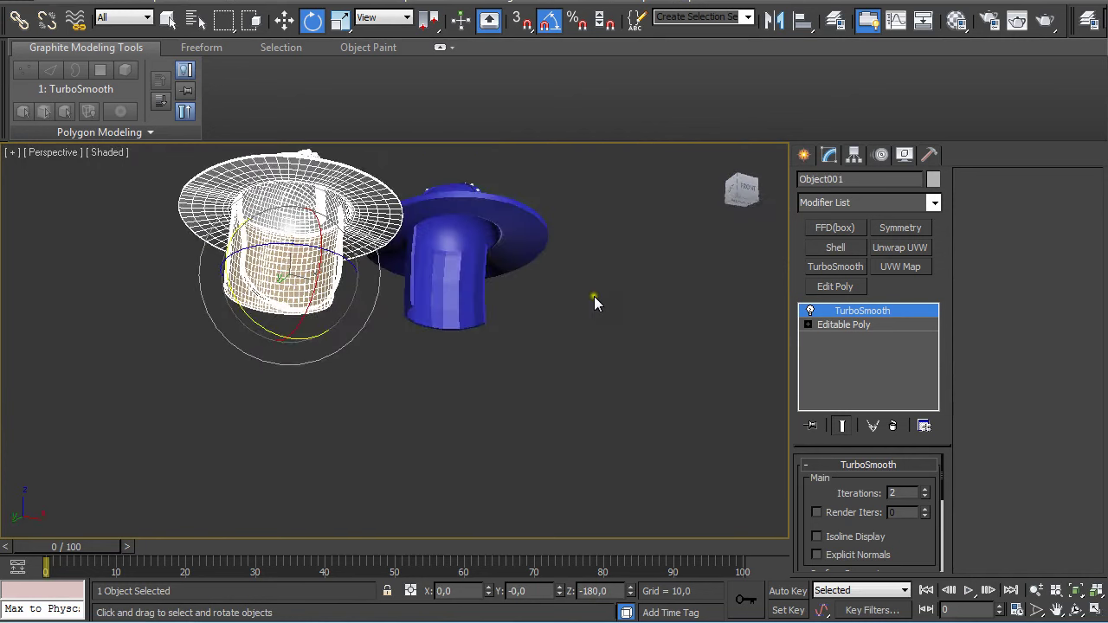
scroll(594, 299, up, 5)
click(532, 291)
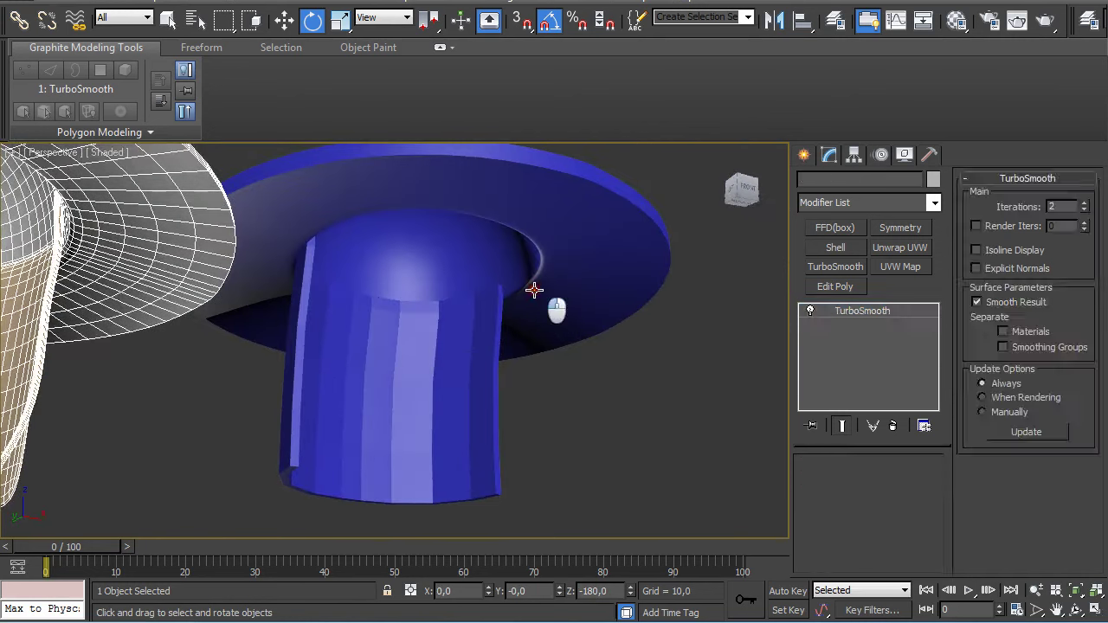
click(857, 324)
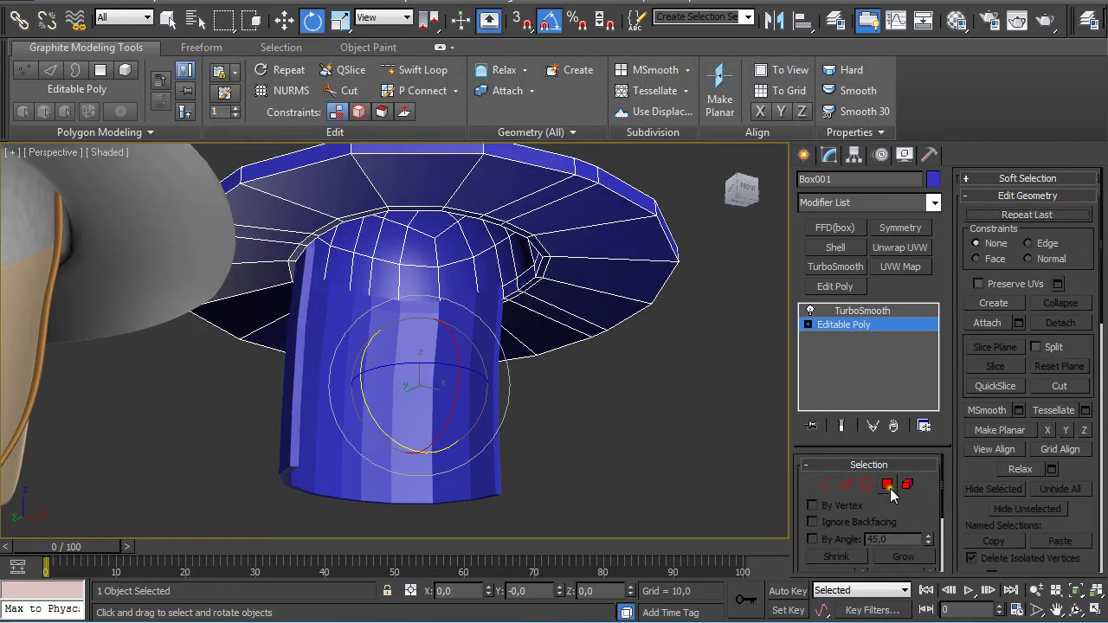
click(888, 485)
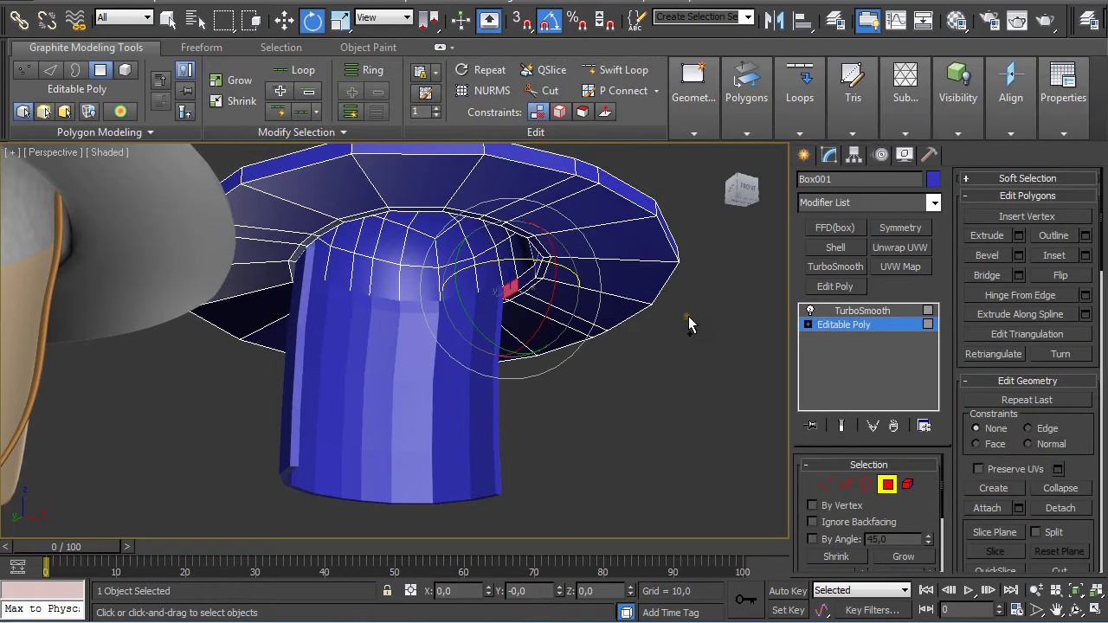
click(688, 316)
key(w)
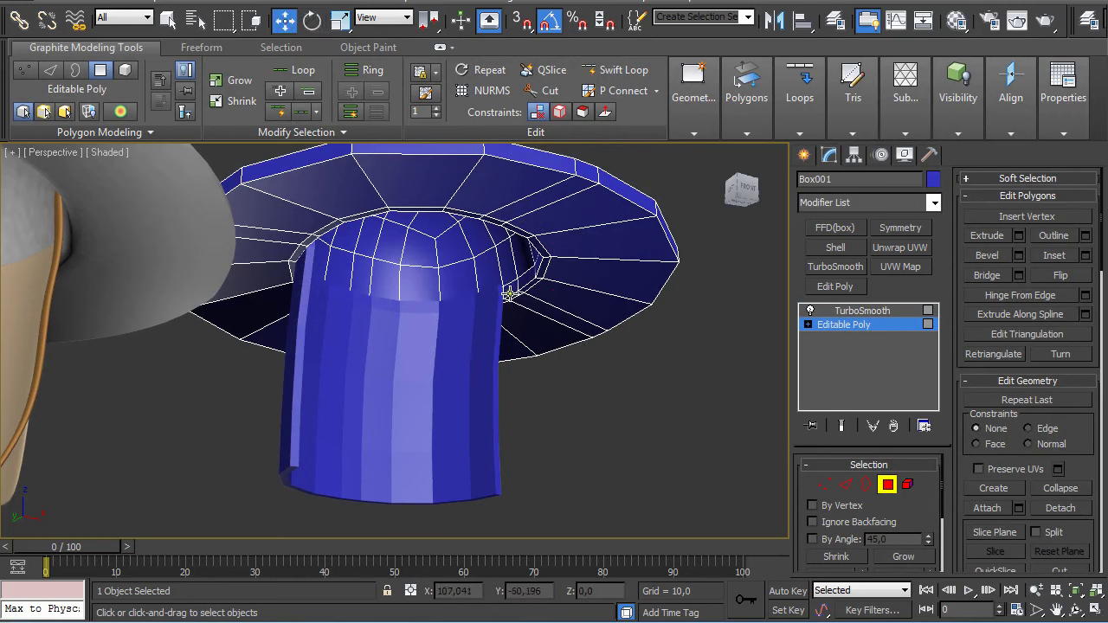
key(q)
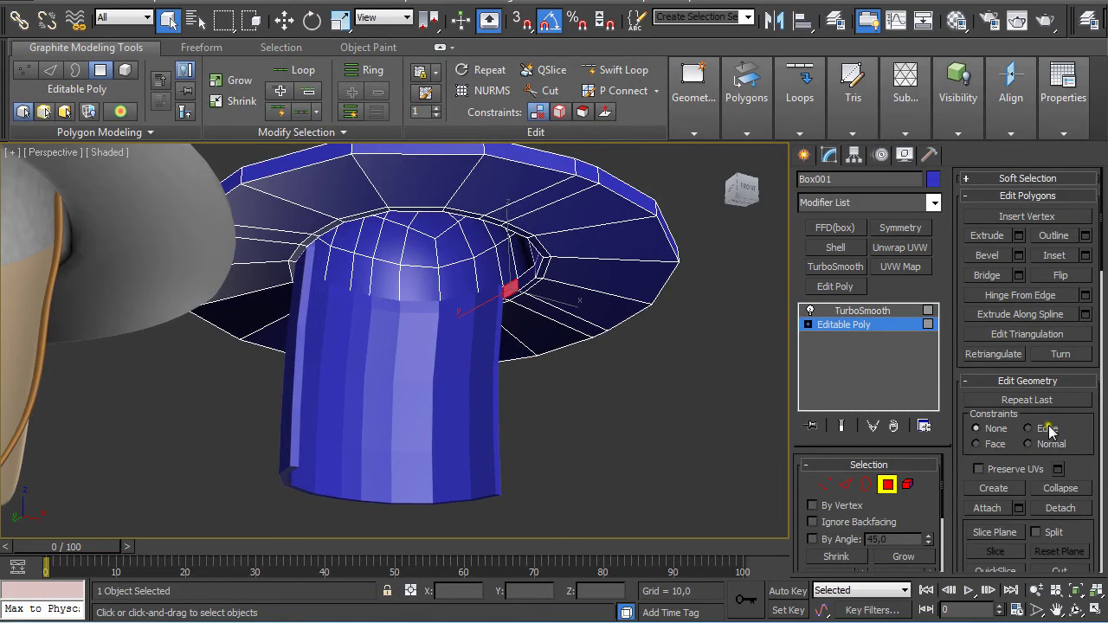
click(1061, 508)
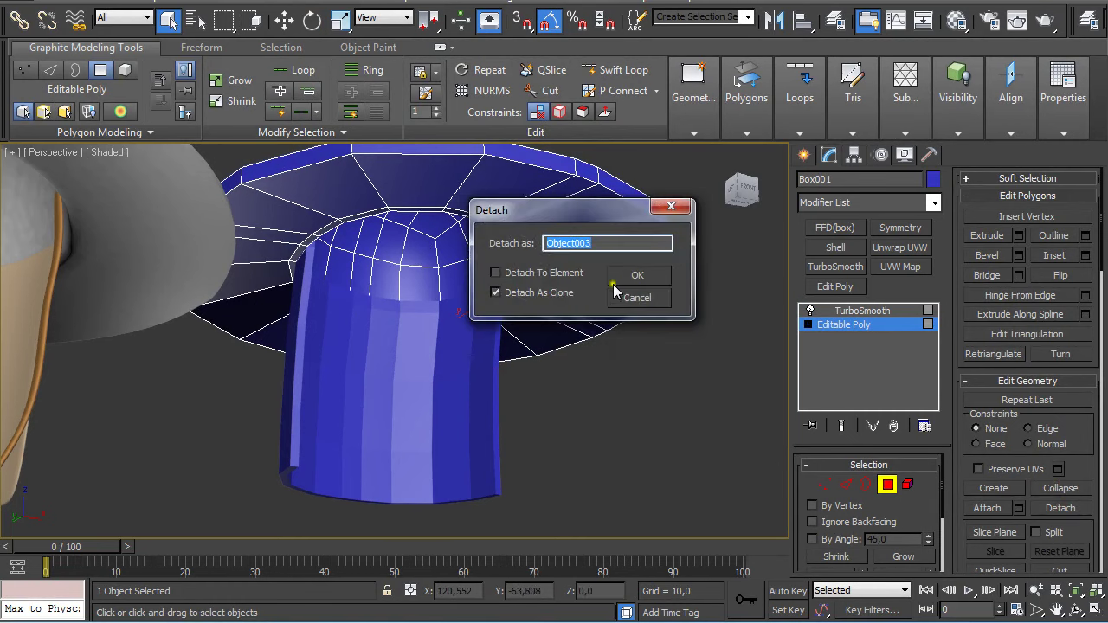
click(625, 277)
click(888, 486)
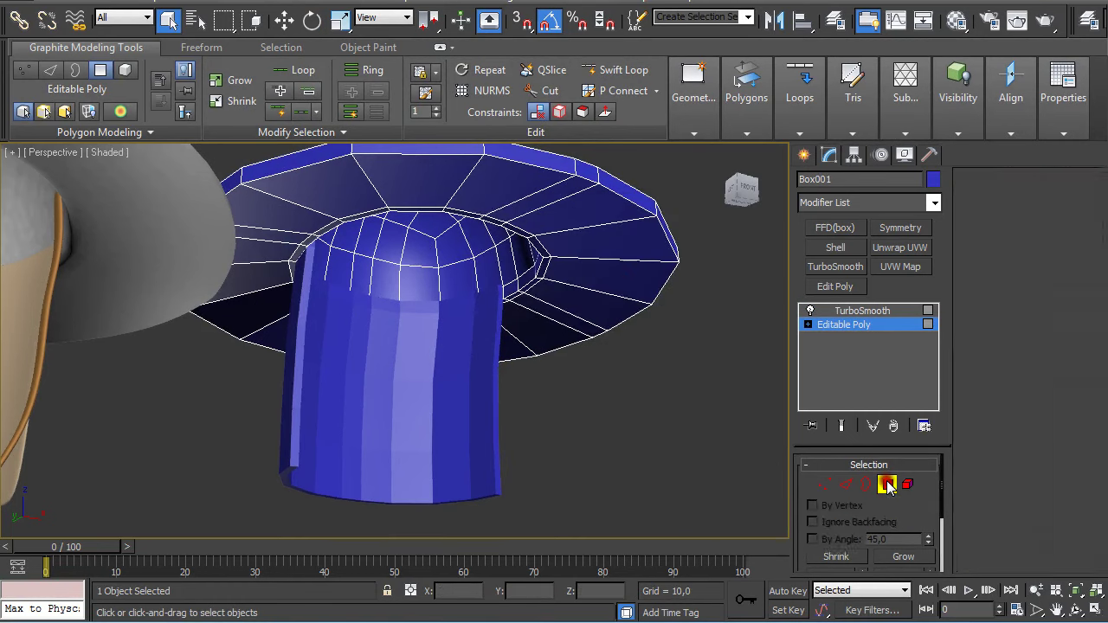
click(509, 291)
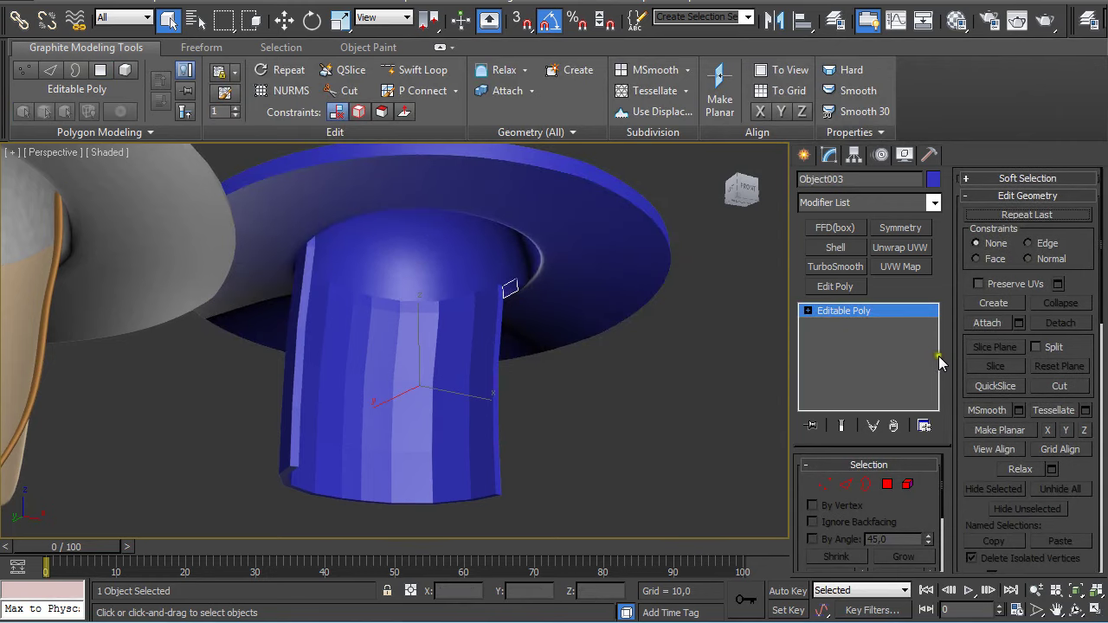
- Extend the detached polygon's lower edge in successive segments into a chin strap curving down and inward to the middle below the helmet
scroll(663, 288, up, 4)
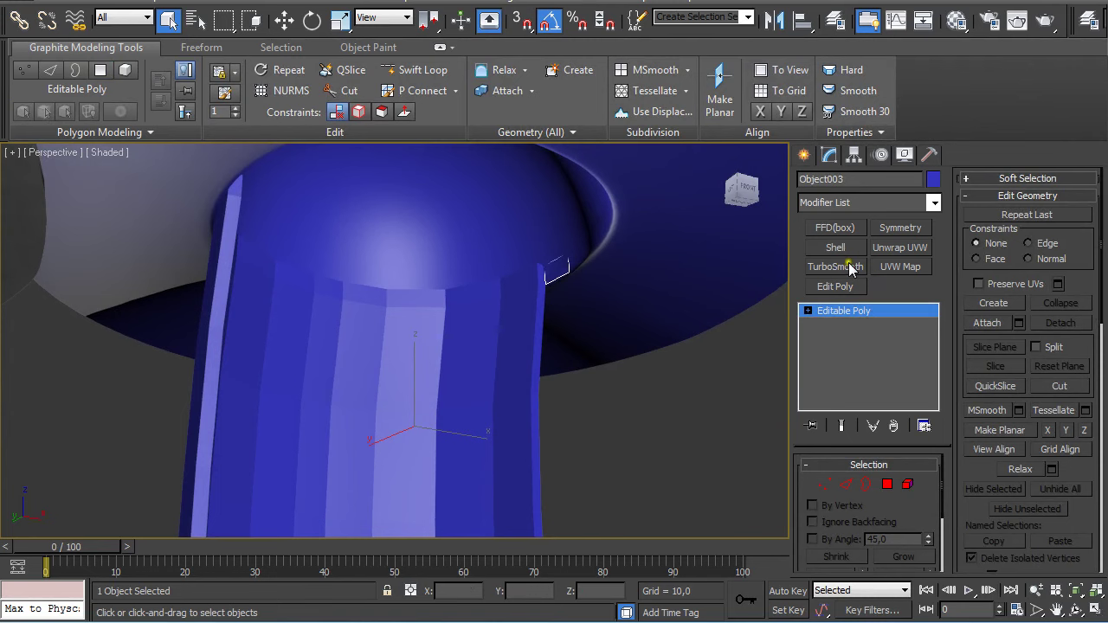
scroll(452, 331, down, 3)
middle_drag(335, 351, 392, 394)
alt+middle_drag(214, 470, 558, 317)
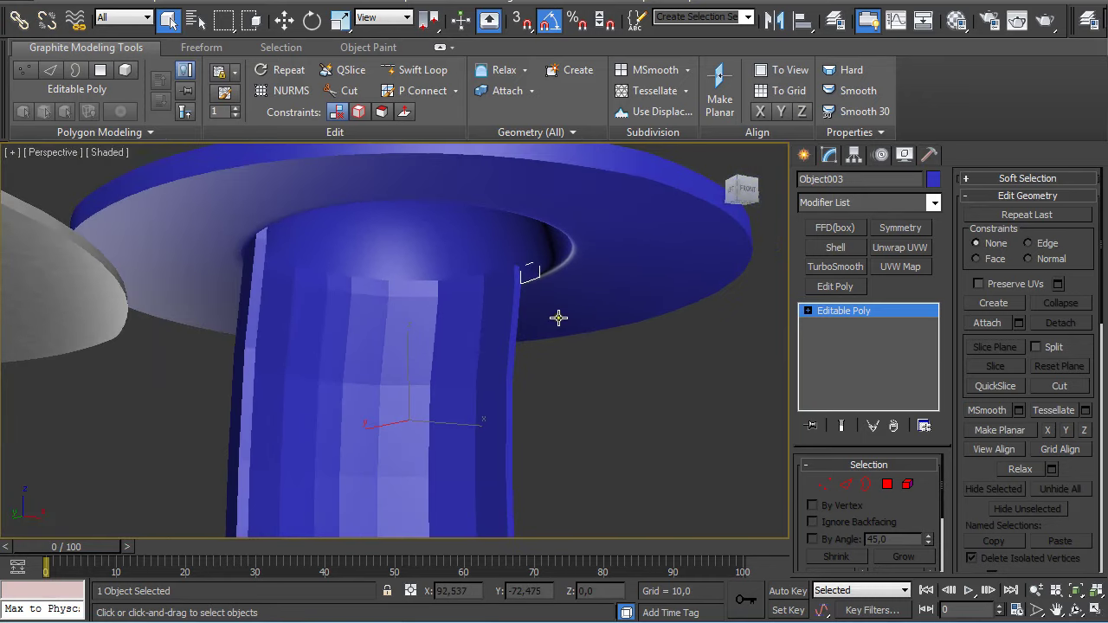
key(2)
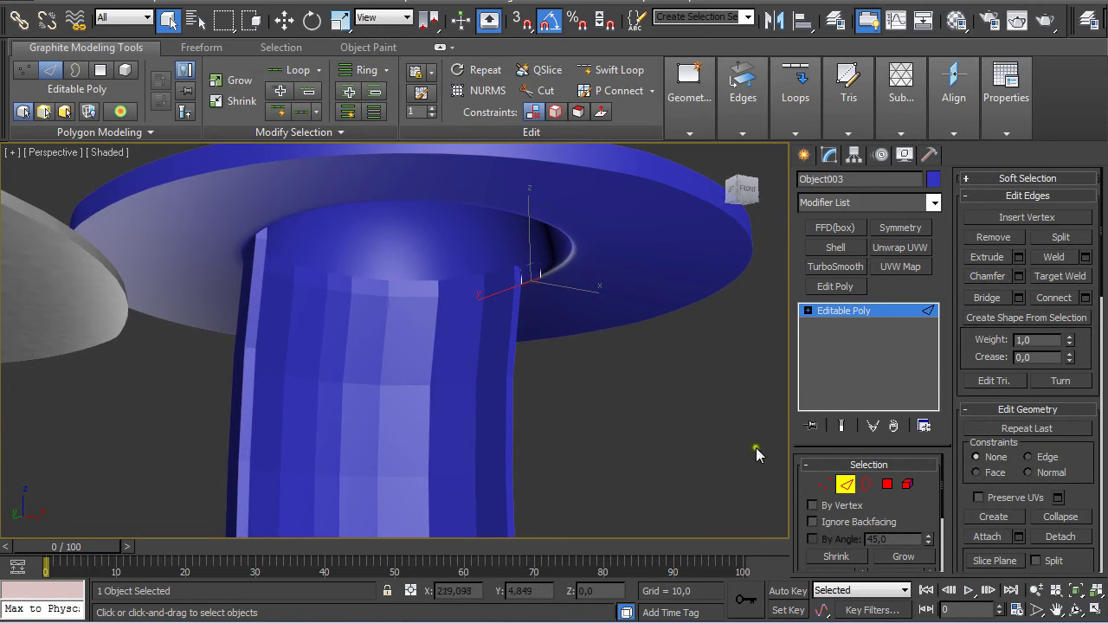
key(w)
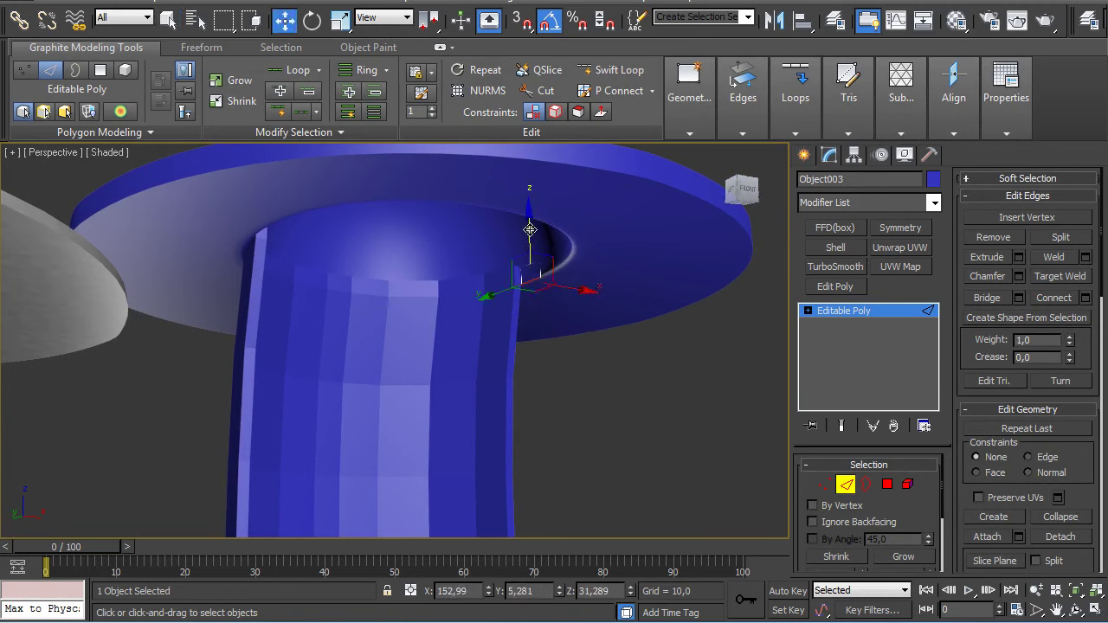
drag(533, 224, 565, 448)
alt+middle_drag(532, 391, 674, 394)
drag(739, 363, 580, 507)
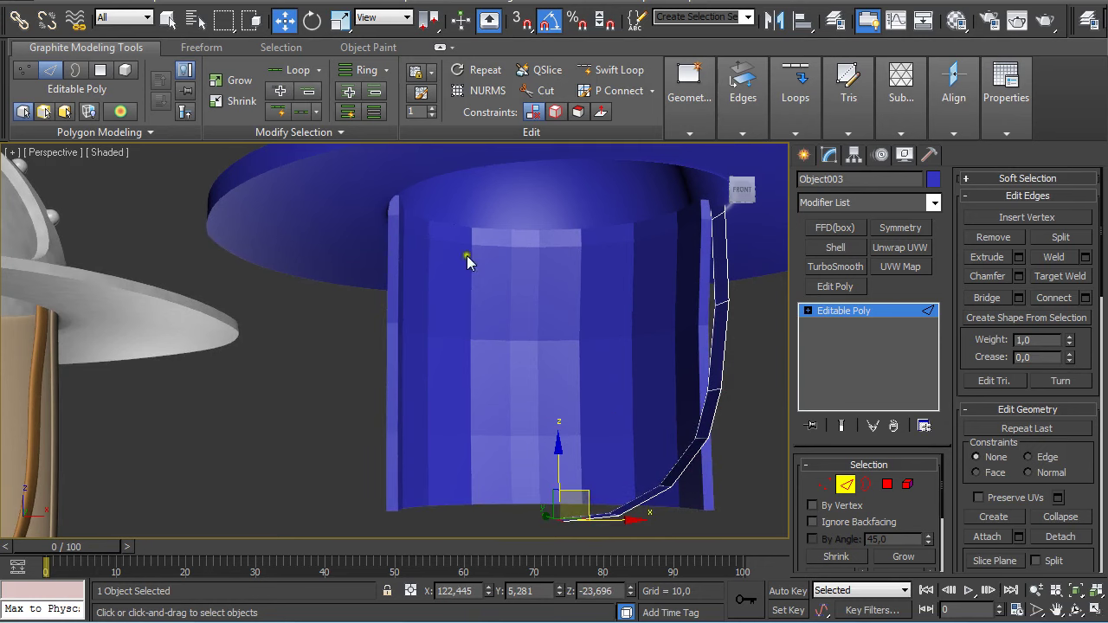
- Connect the ring of cross edges along the chin strap to add one lengthwise edge loop down its centre
click(366, 72)
alt+middle_drag(489, 303, 589, 323)
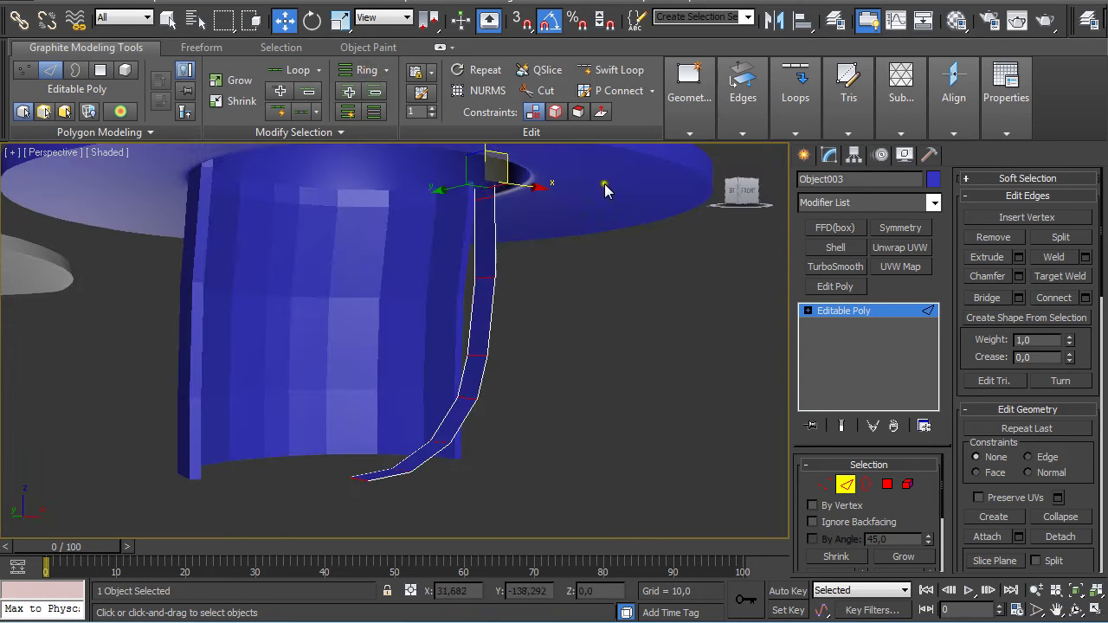
mouse_move(737, 135)
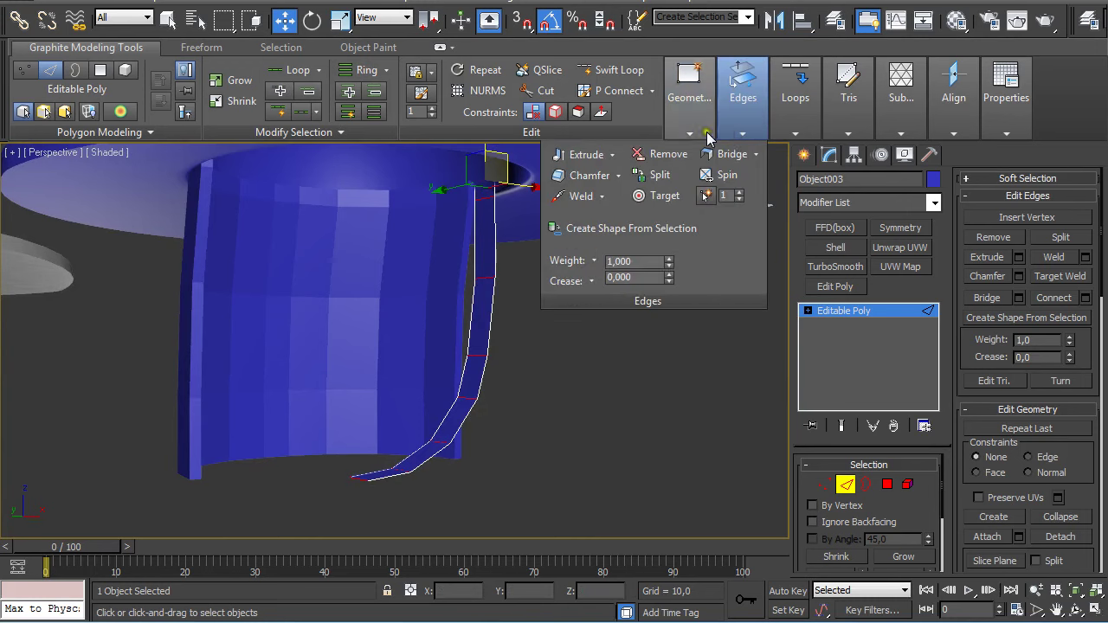
mouse_move(792, 137)
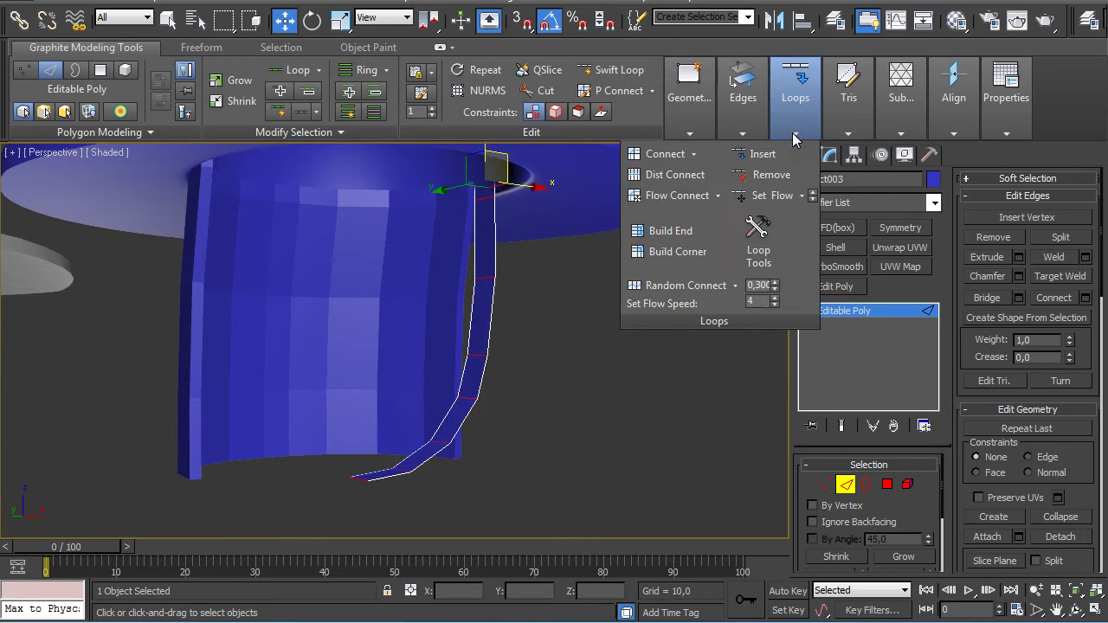
click(651, 154)
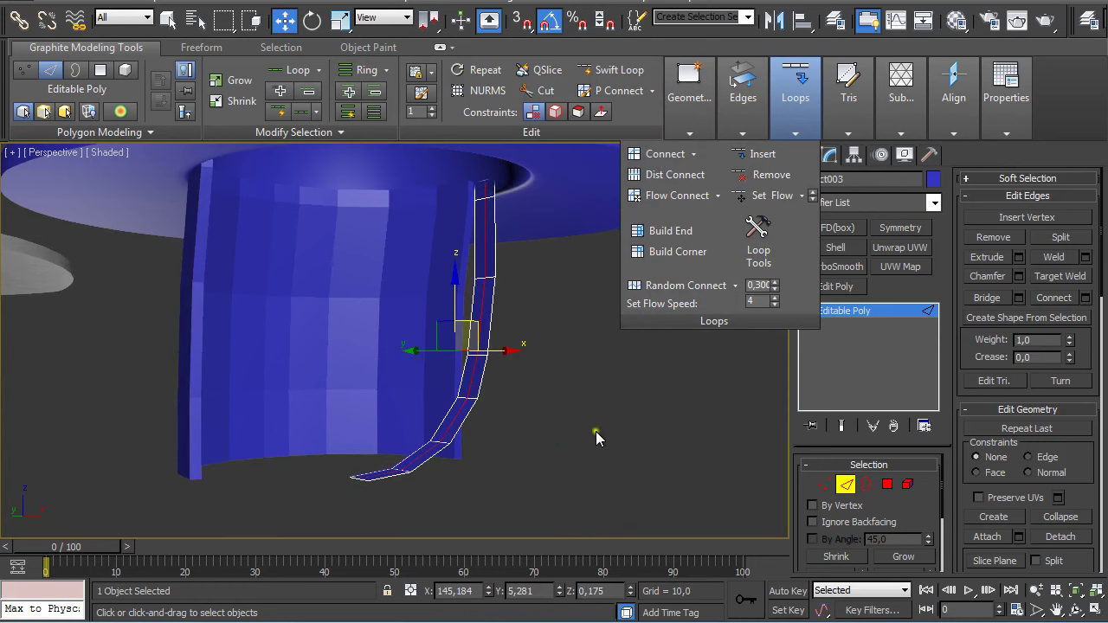
- Chamfer three successive centreline vertices on the lower chin strap by 1.0 into small diamond-shaped polygons
click(817, 486)
scroll(541, 444, up, 5)
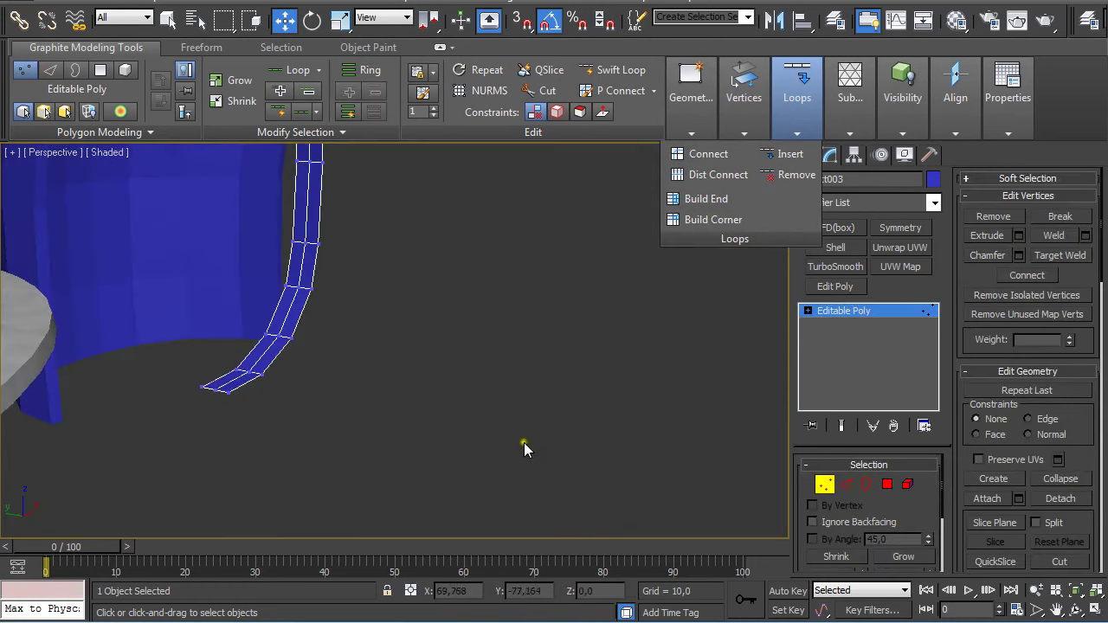
scroll(218, 388, up, 3)
click(136, 392)
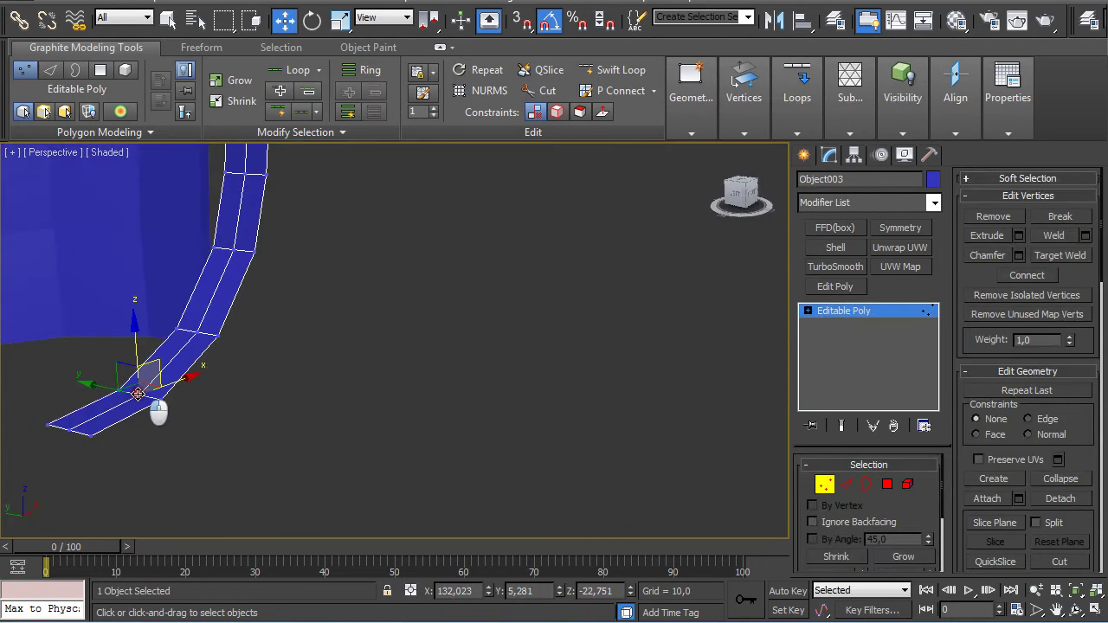
key(q)
ctrl+click(195, 334)
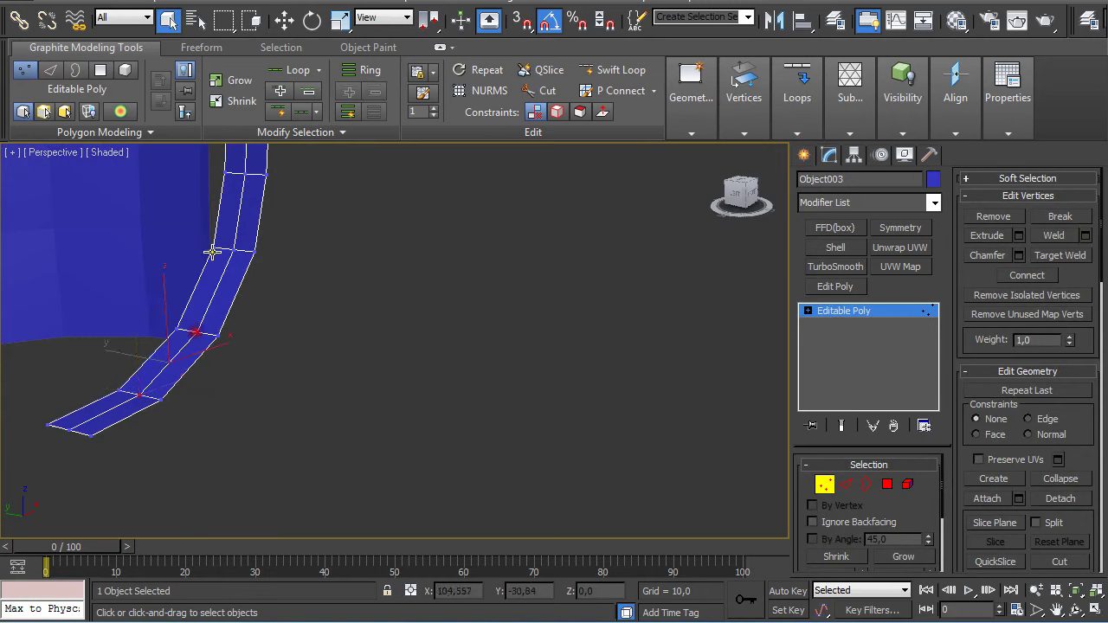
ctrl+click(233, 250)
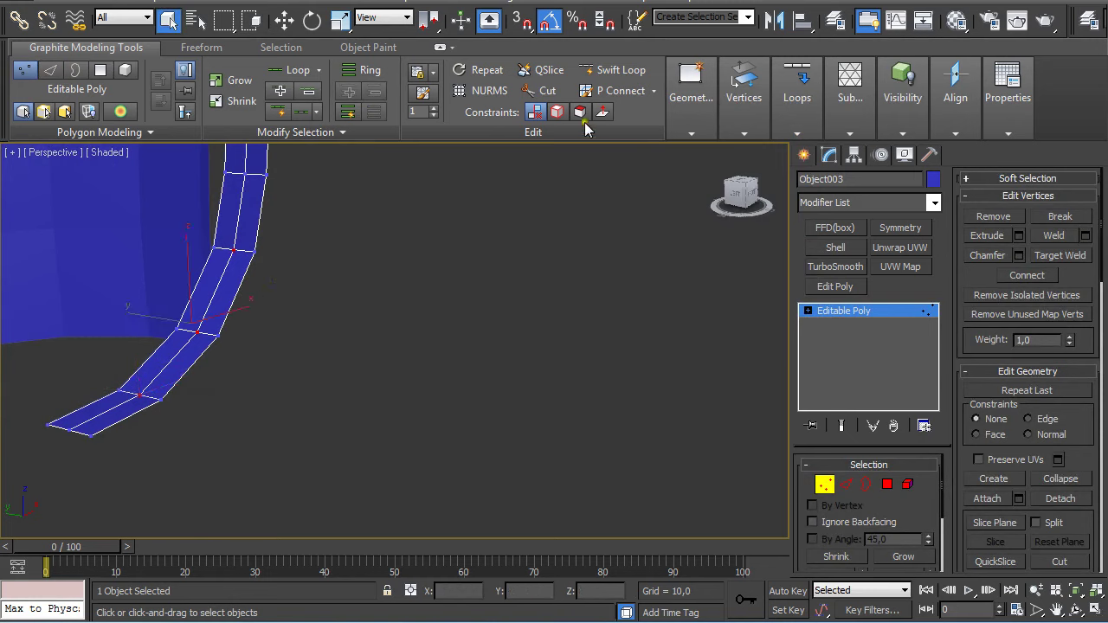
mouse_move(734, 134)
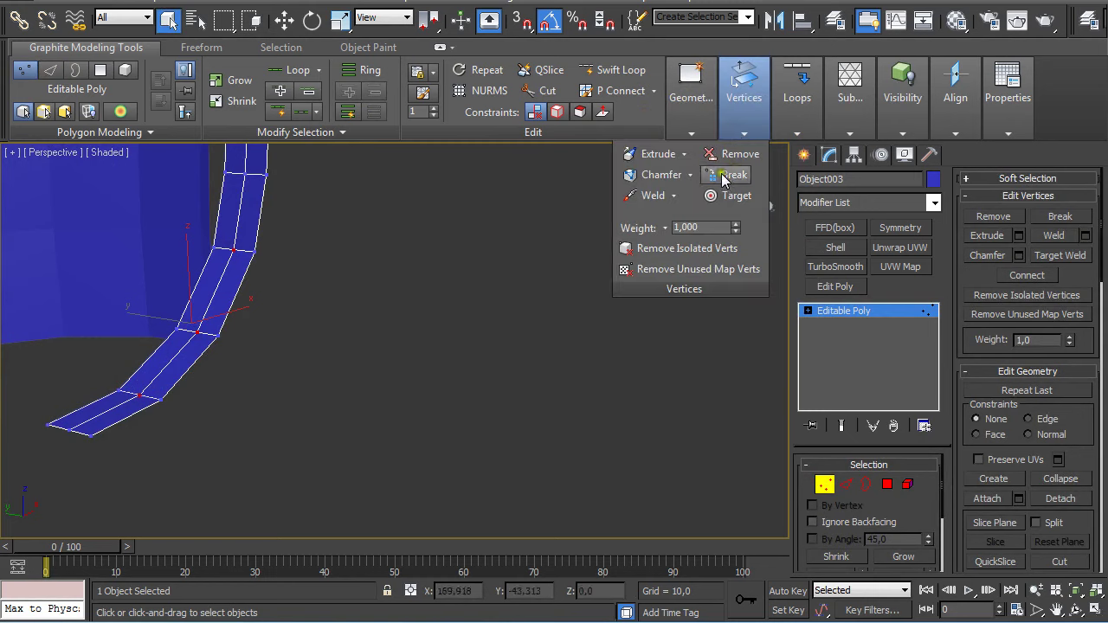
click(662, 175)
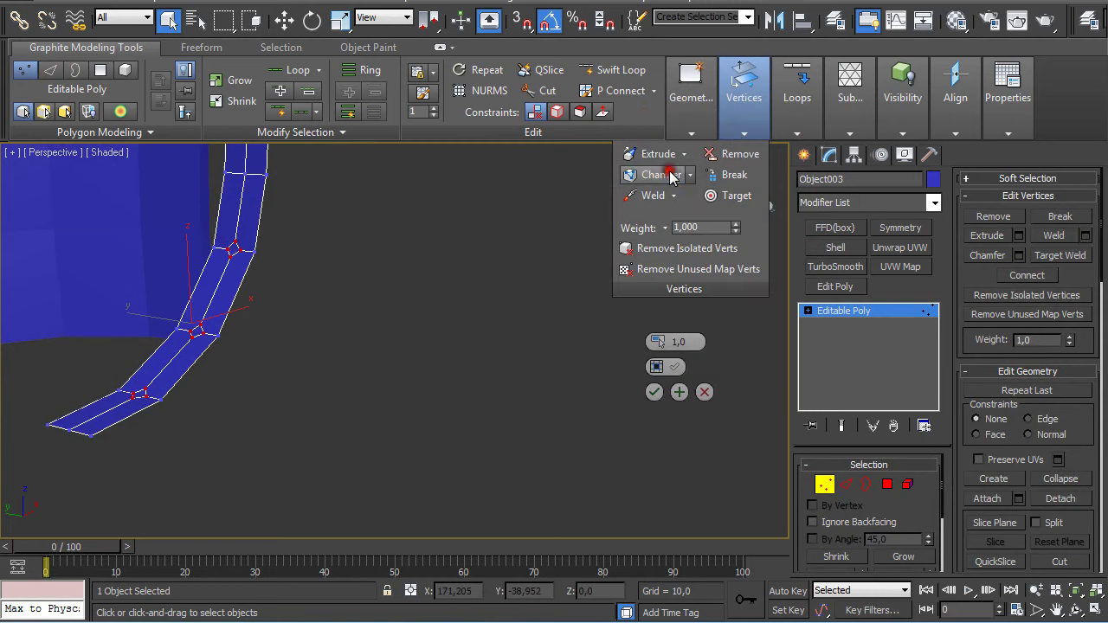
click(654, 392)
middle_drag(437, 318, 452, 337)
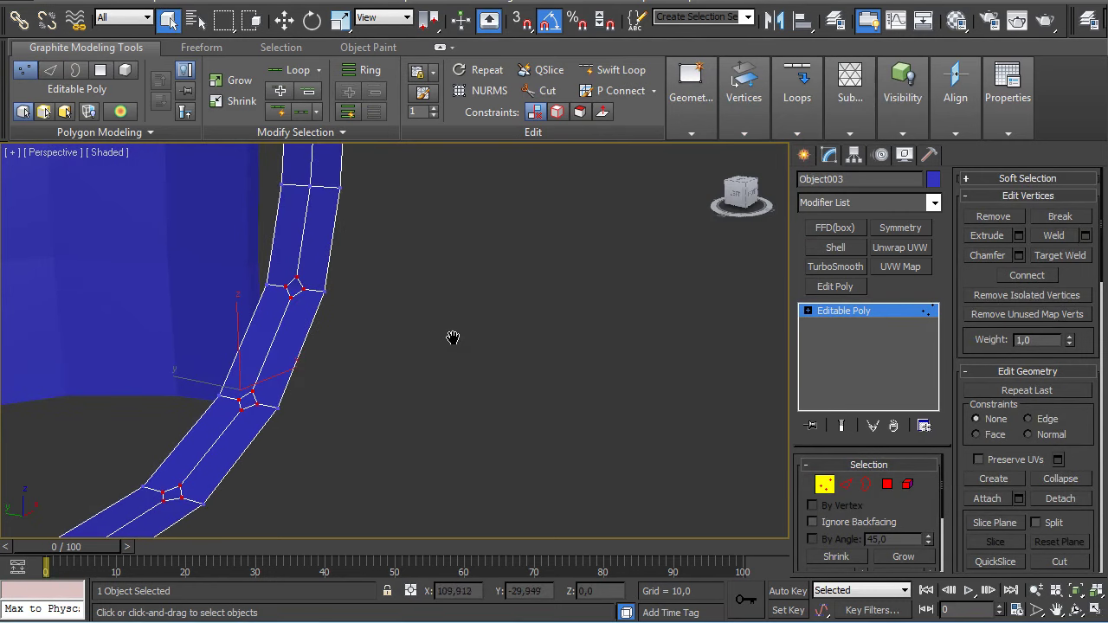
right_click(288, 298)
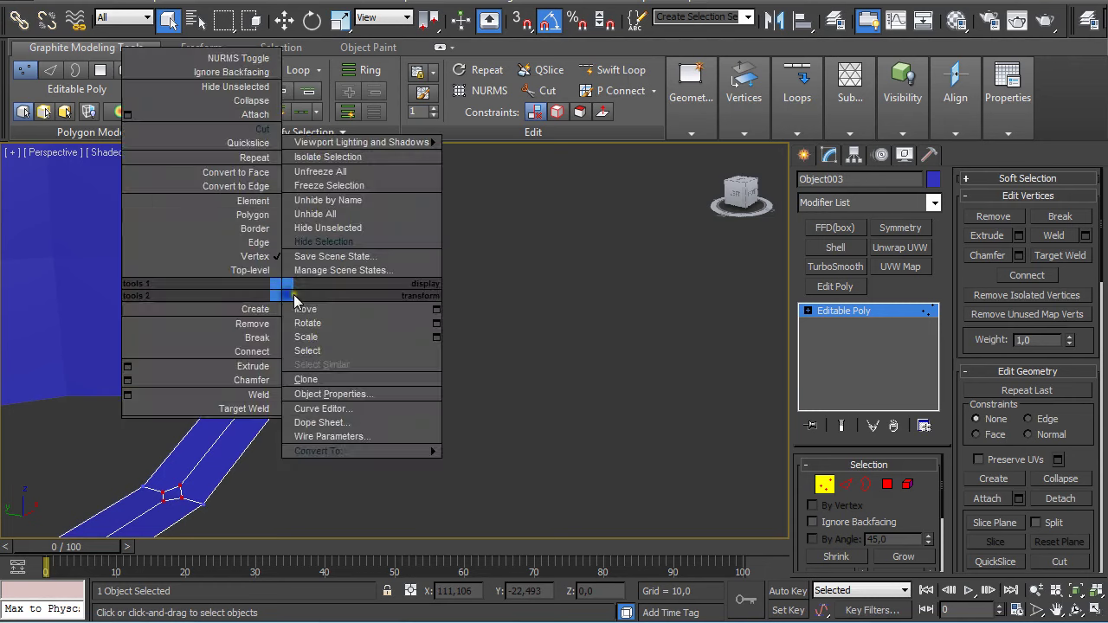
click(258, 130)
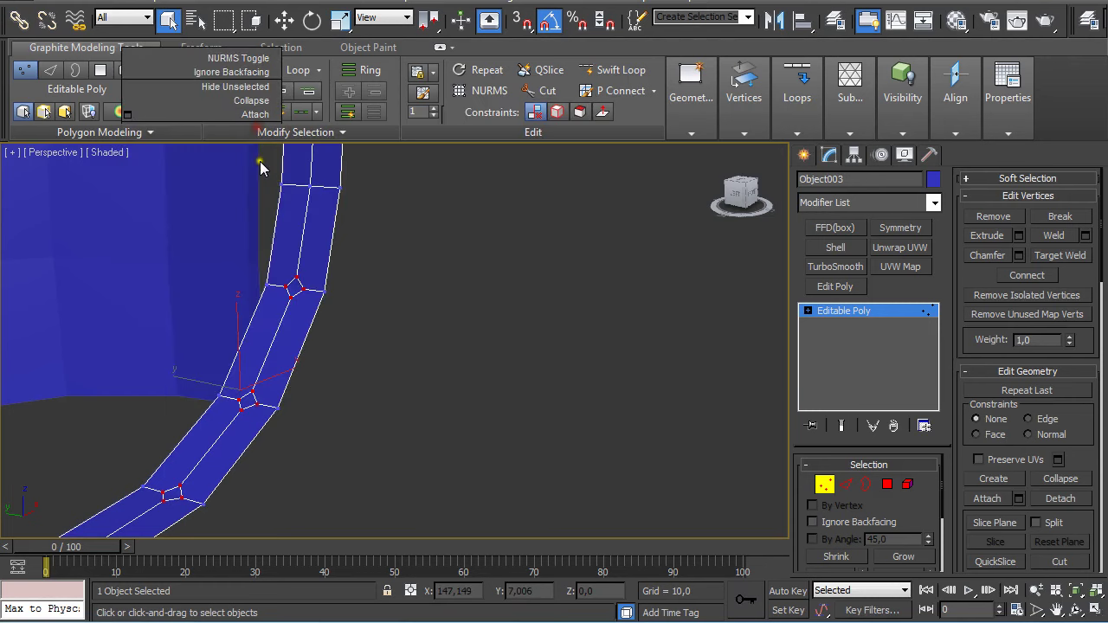
click(304, 277)
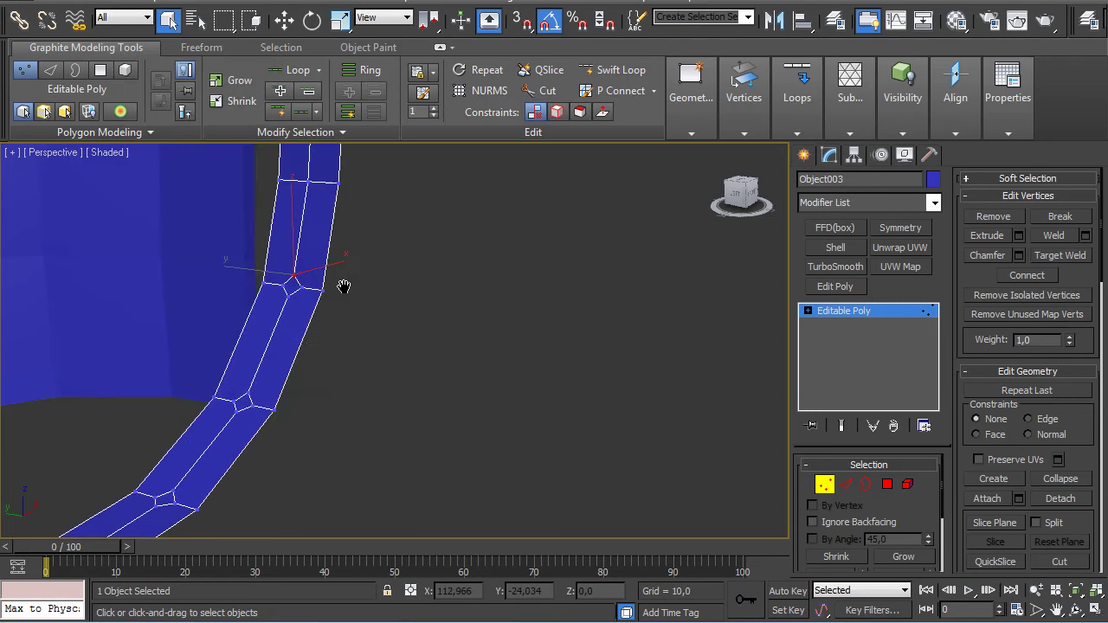
key(z)
scroll(428, 307, down, 8)
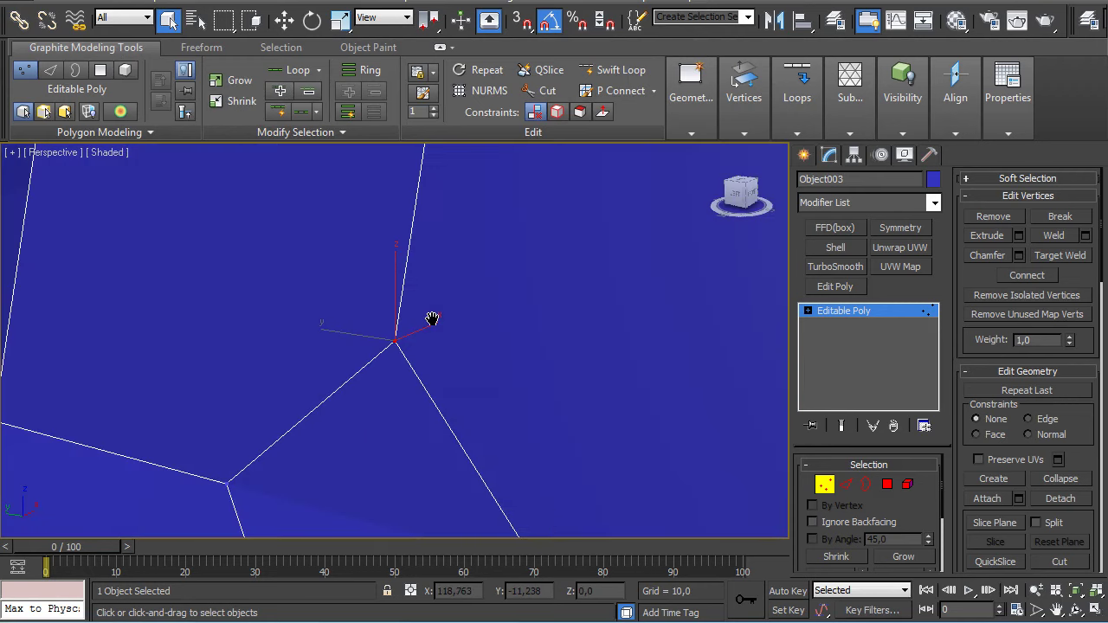
middle_drag(436, 288, 437, 280)
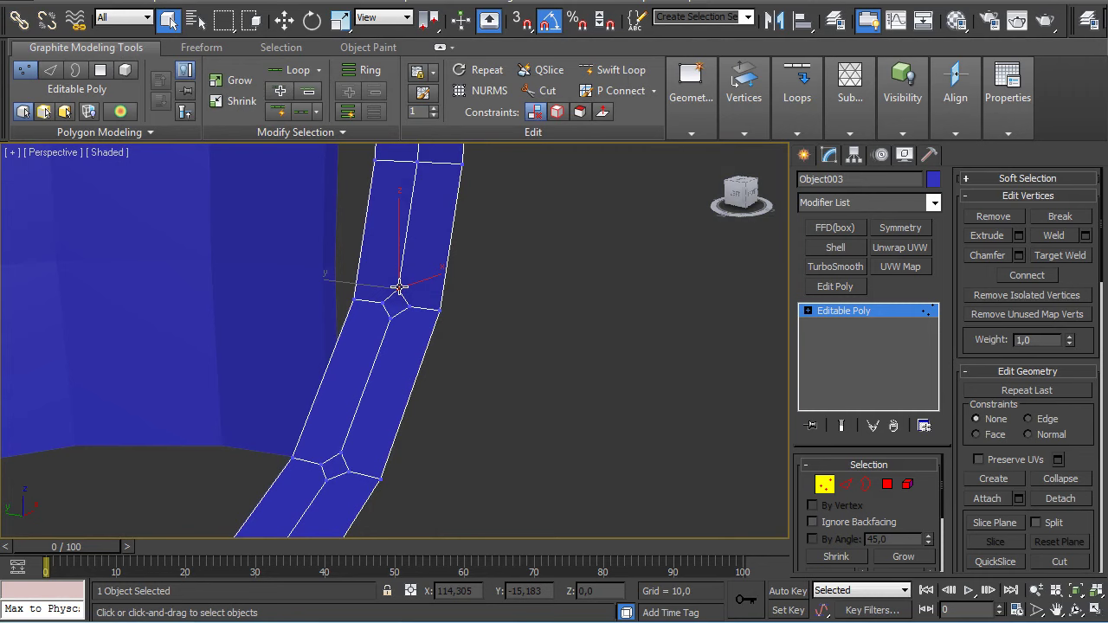
- Cut edges across the strap through the upper corners of the top and middle diamonds, out to both side edges
click(541, 91)
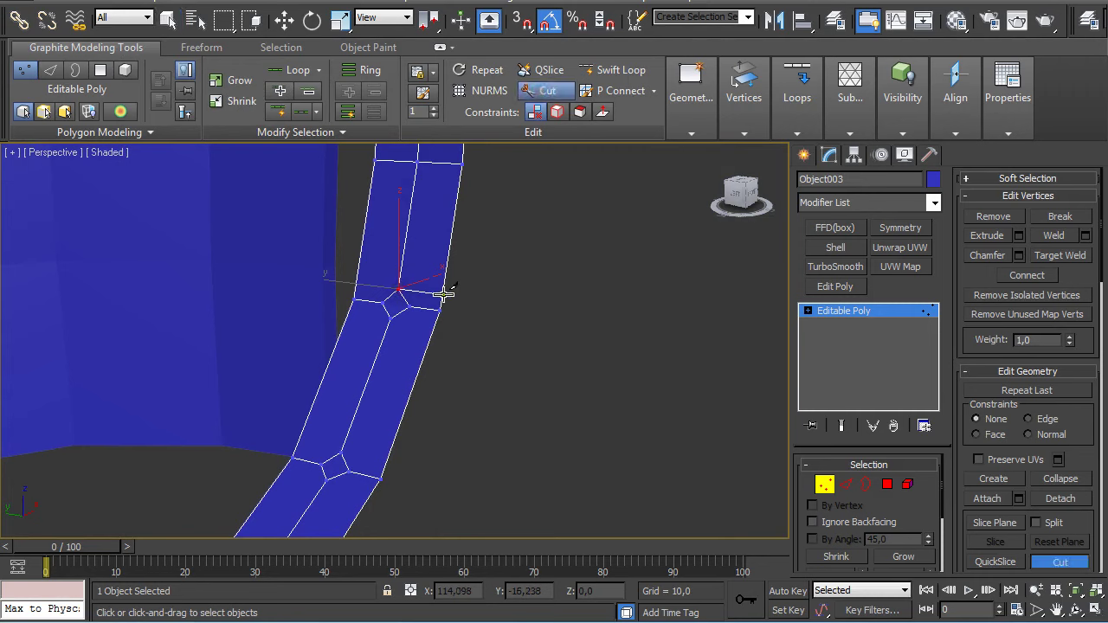
click(395, 288)
click(355, 283)
right_click(361, 300)
middle_drag(388, 372, 425, 267)
click(341, 327)
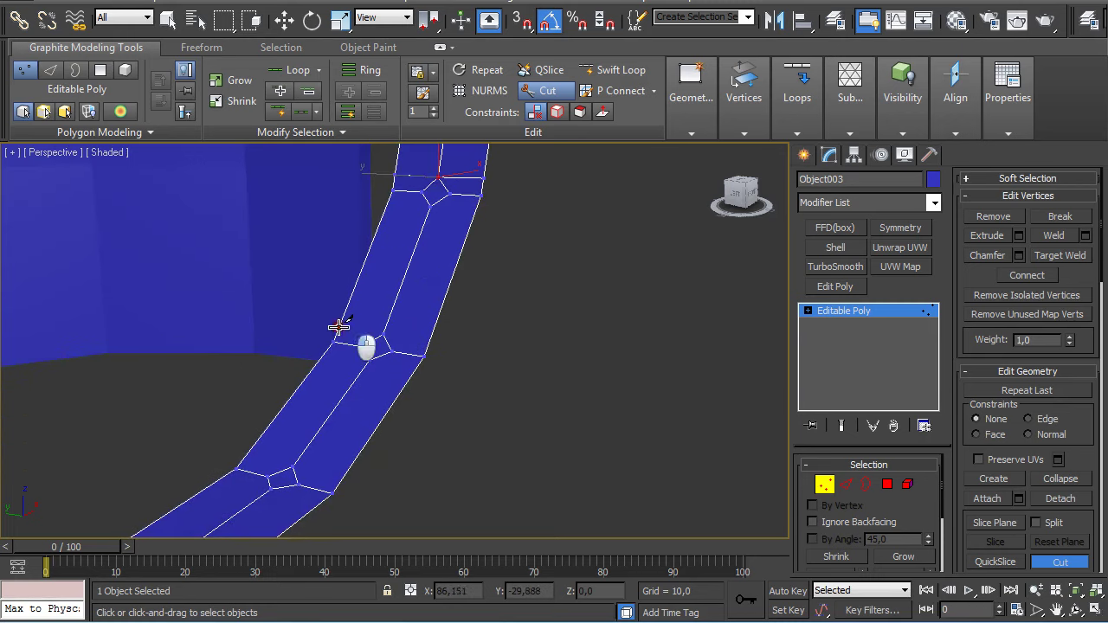
click(427, 343)
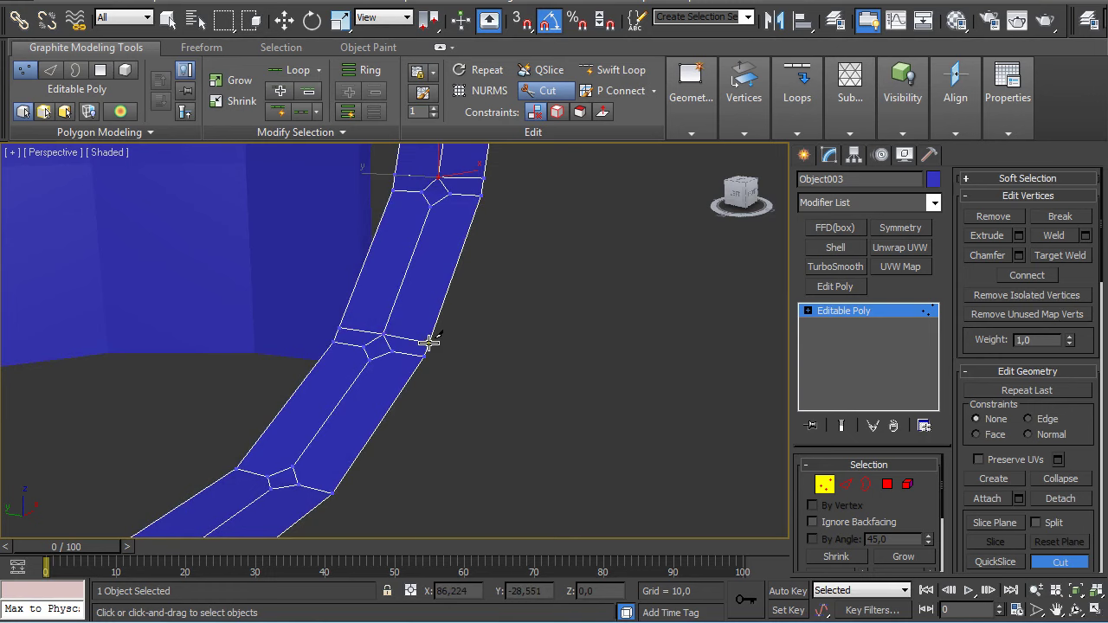
- Cut edges across the strap through the lower corners of the top and middle diamonds, out to both side edges
click(478, 208)
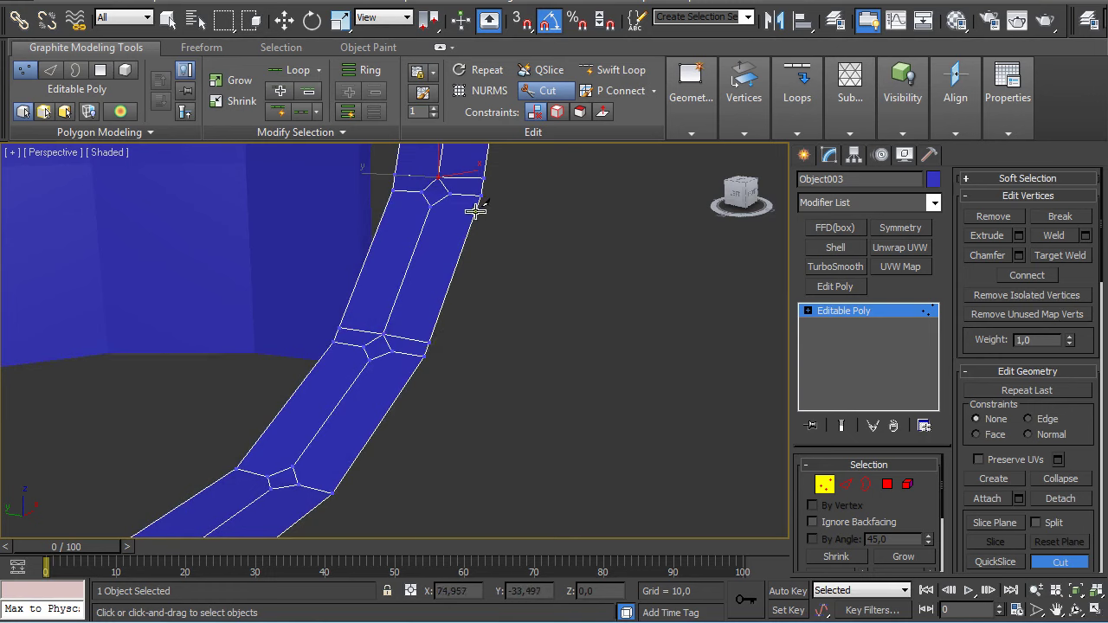
click(430, 208)
click(388, 205)
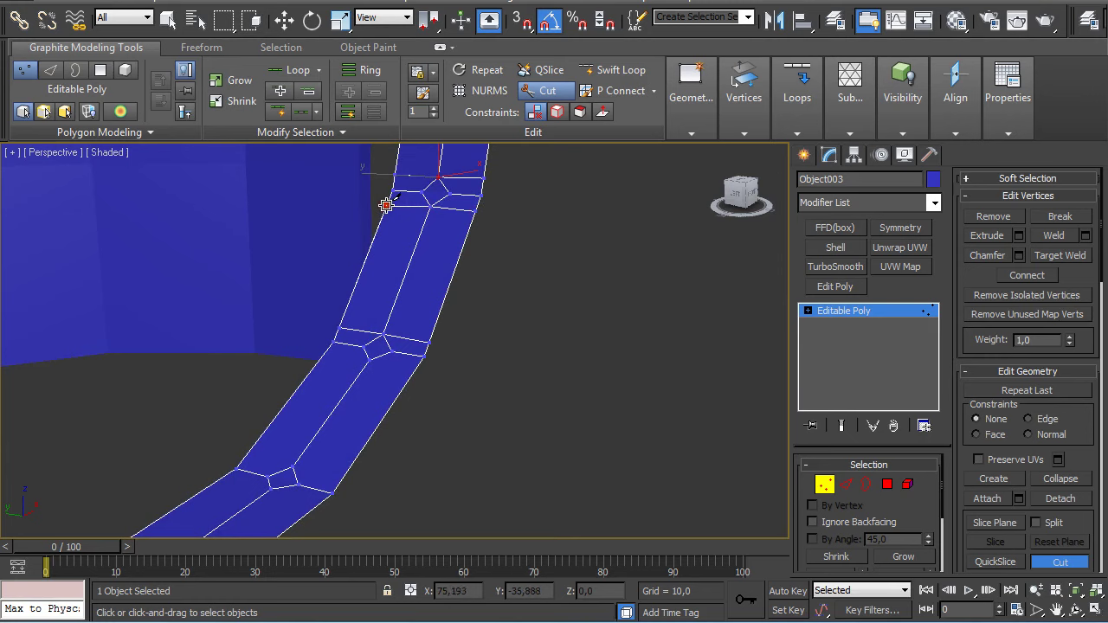
click(323, 355)
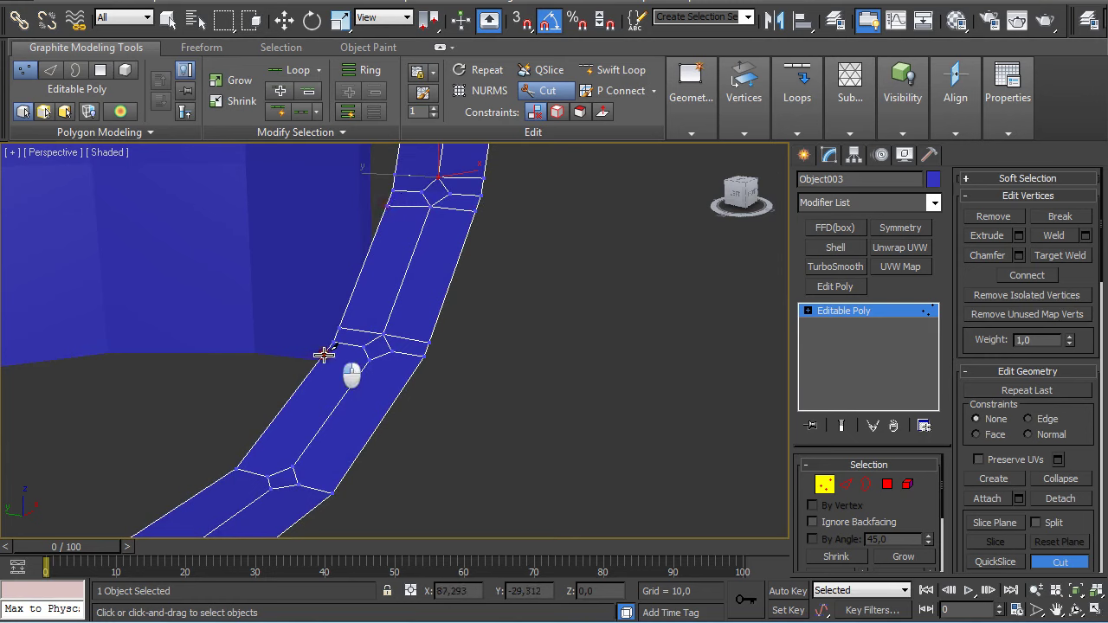
click(367, 361)
click(425, 357)
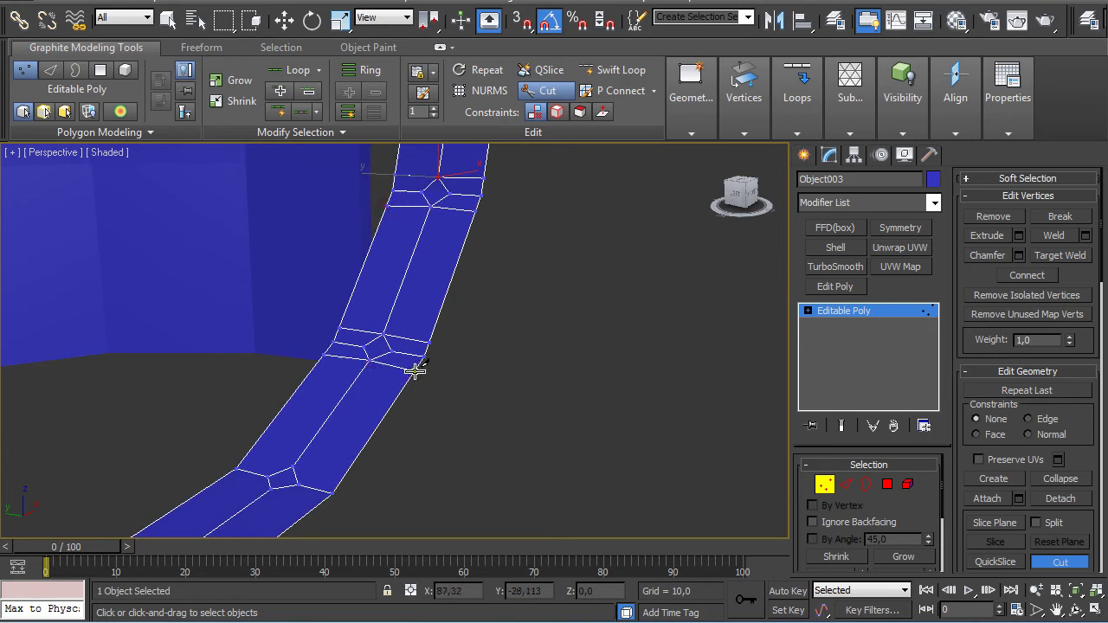
- Cut edges across the strap through the upper and lower corners of the lowest diamond, out to both side edges
middle_drag(420, 425, 455, 351)
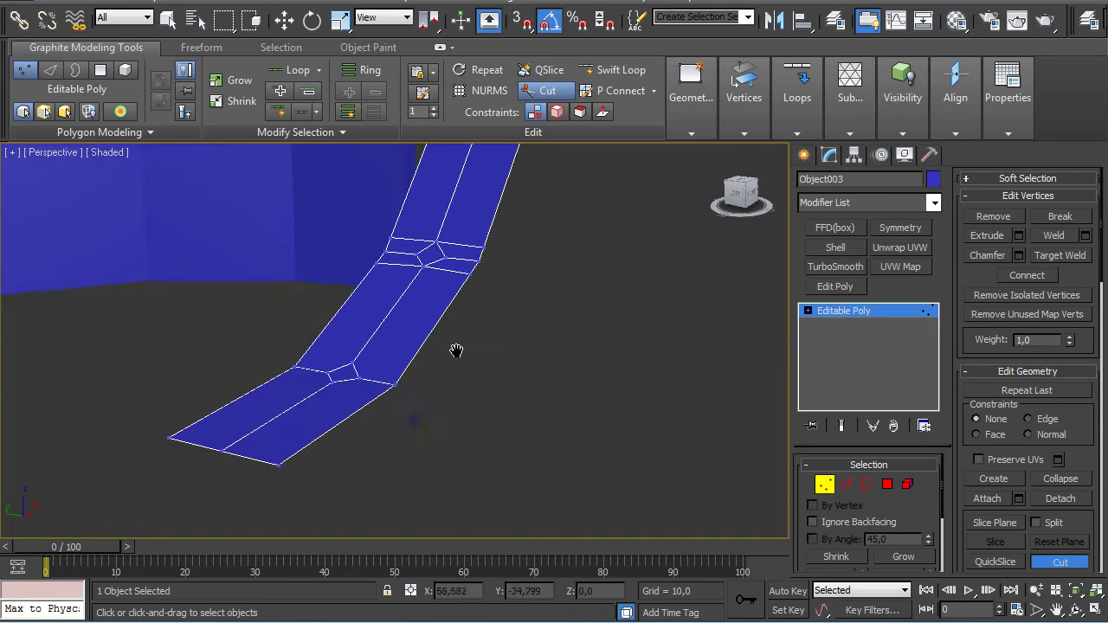
click(401, 376)
click(353, 363)
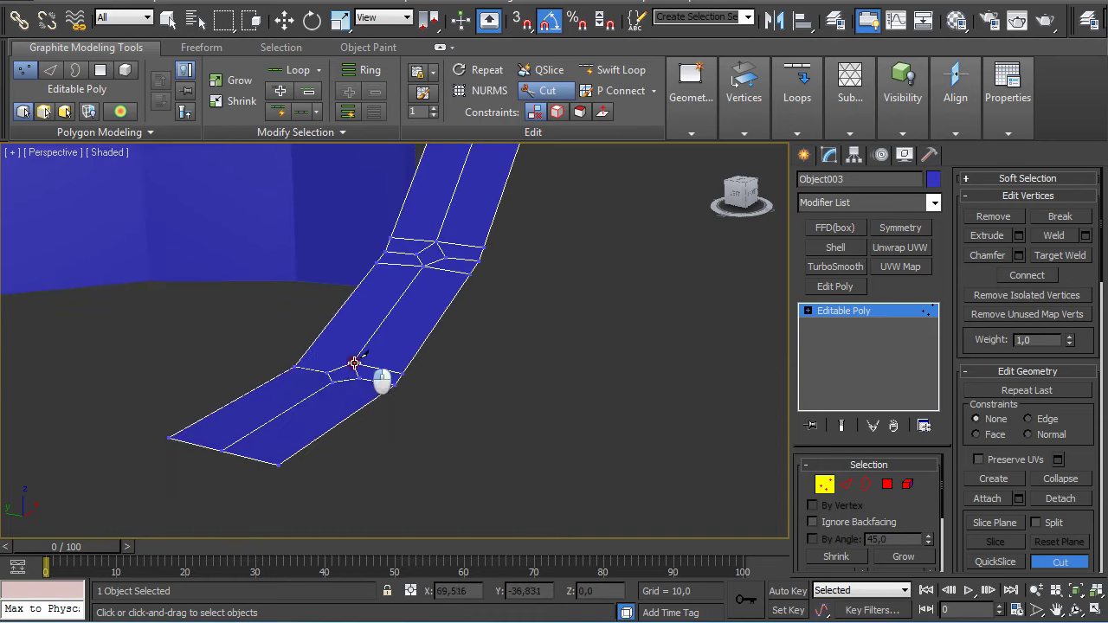
click(309, 354)
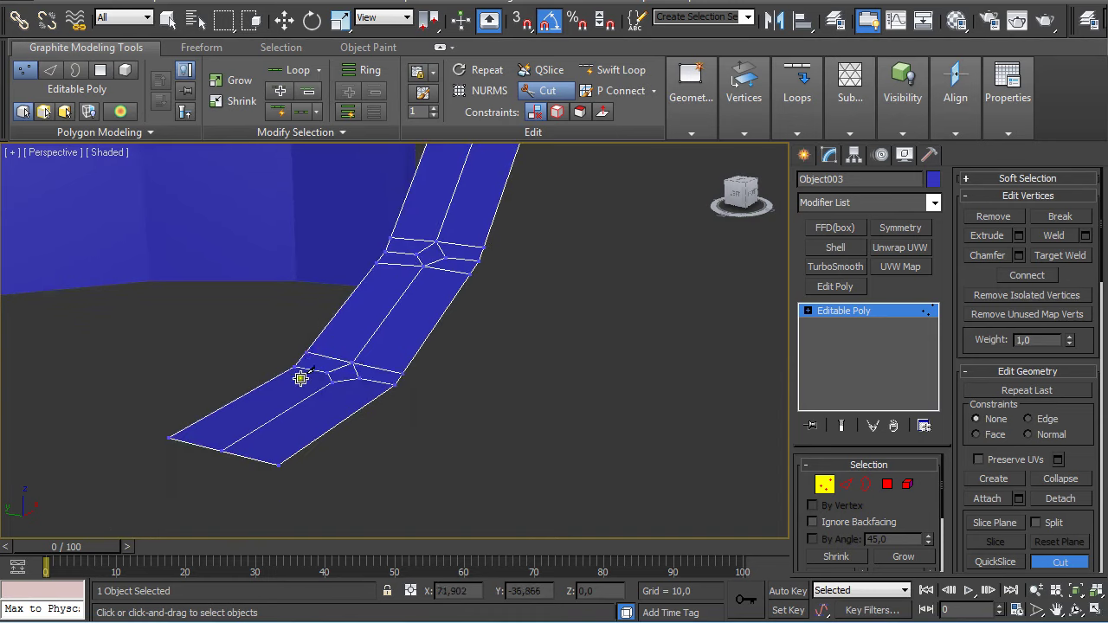
click(284, 374)
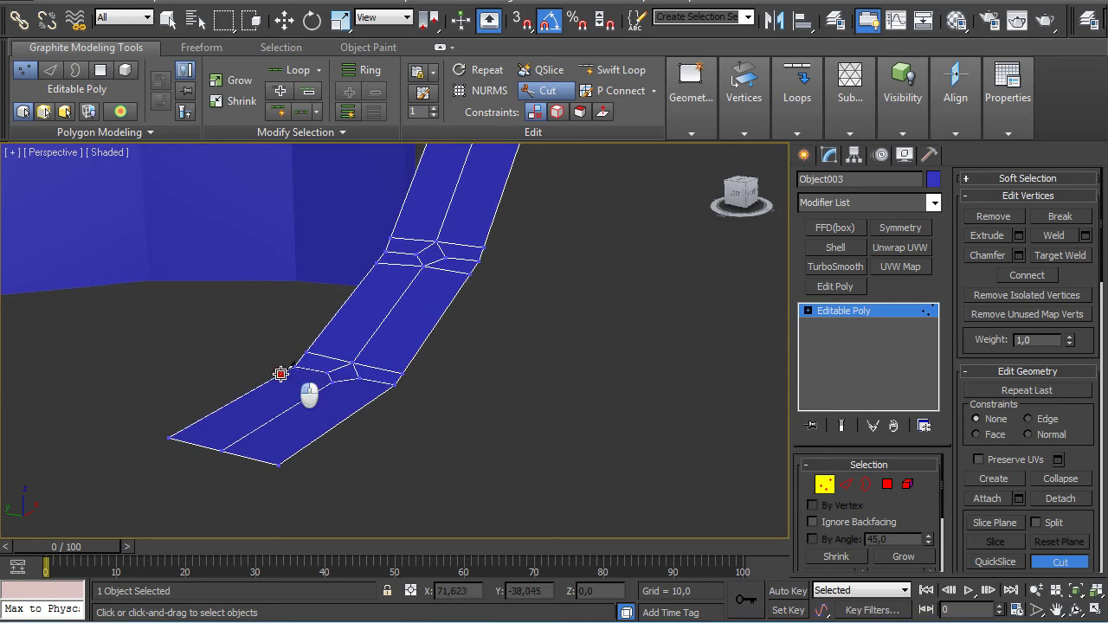
click(329, 379)
click(384, 391)
right_click(401, 421)
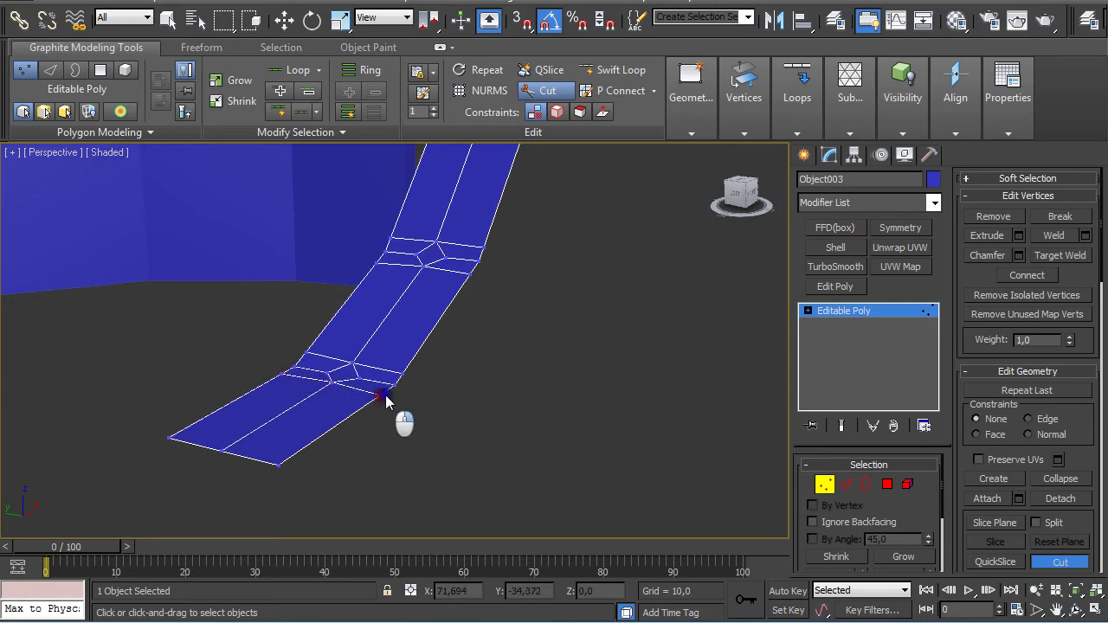
- Delete the three diamond polygons to open holes in the chin strap, and leave polygon editing
middle_drag(435, 345, 440, 440)
key(4)
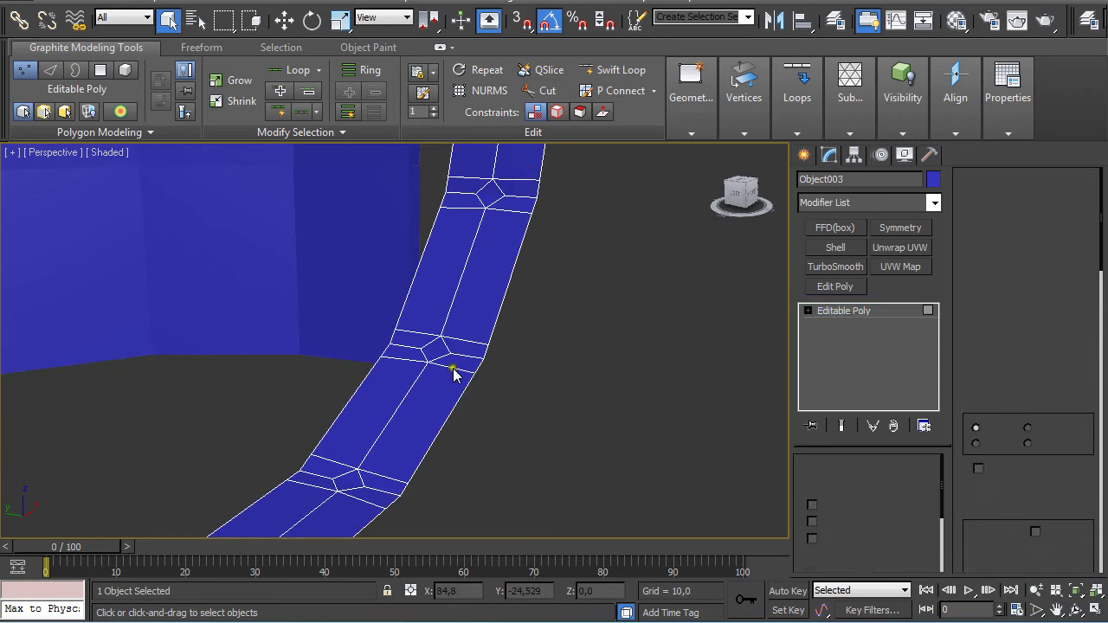
click(437, 348)
ctrl+click(359, 482)
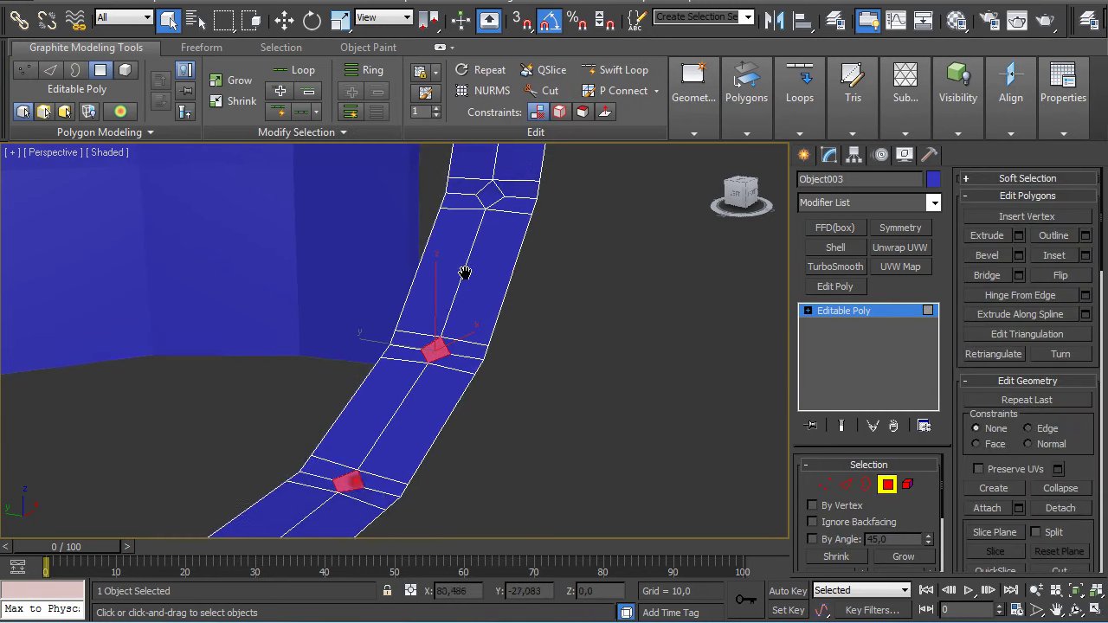
alt+middle_drag(462, 272, 490, 329)
key(Delete)
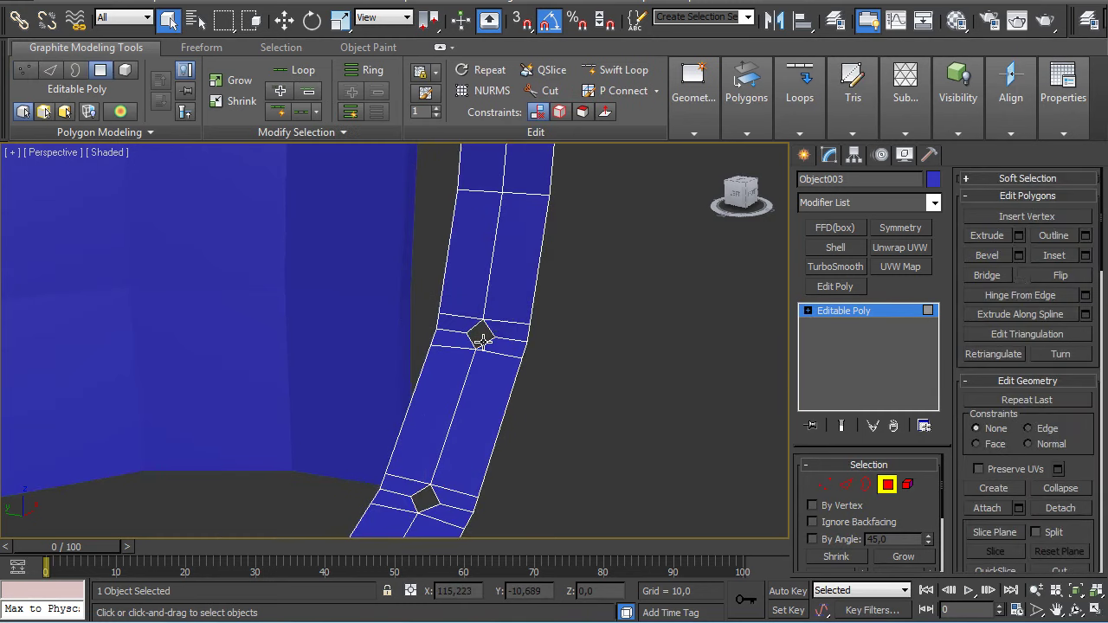
scroll(494, 338, down, 3)
click(889, 484)
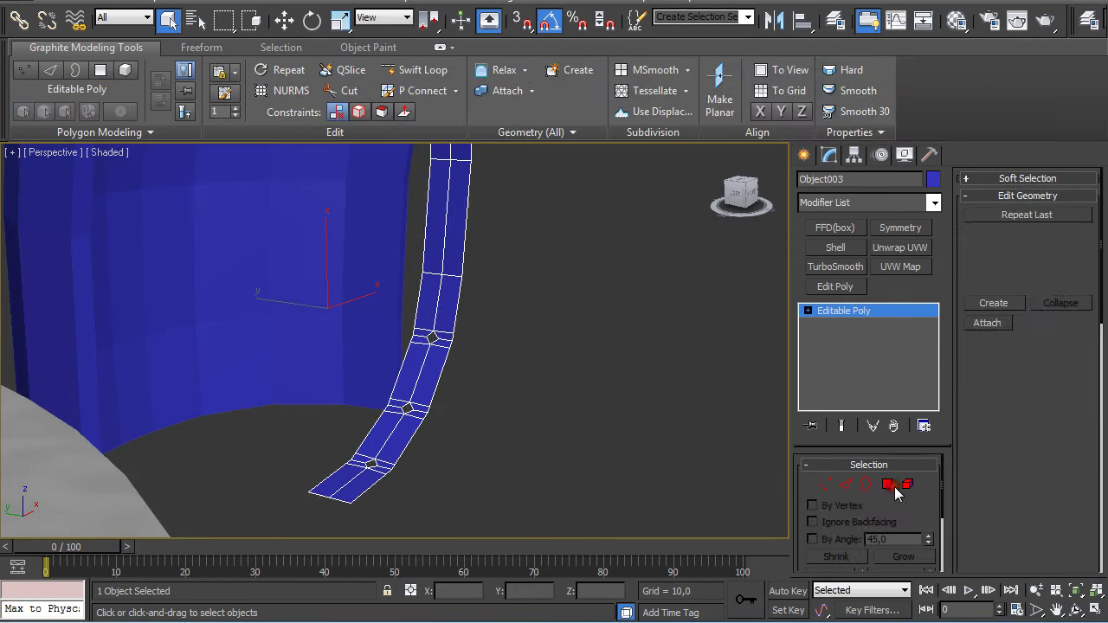
- Give the chin strap thickness with a Shell modifier, setting the outer amount to 1
click(832, 249)
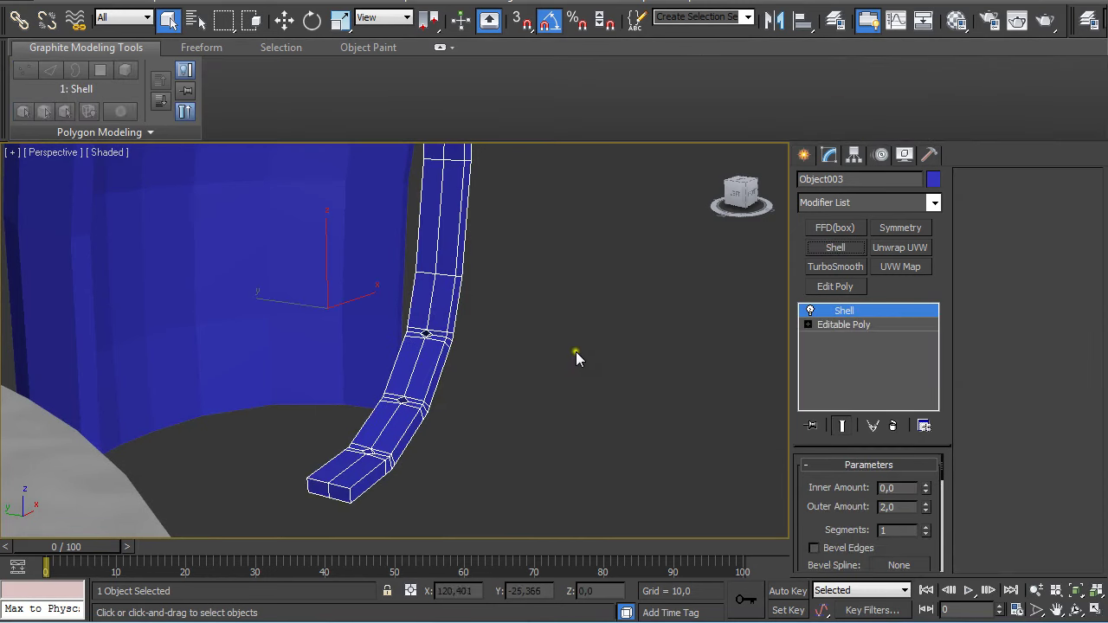
alt+middle_drag(576, 351, 475, 301)
double_click(894, 507)
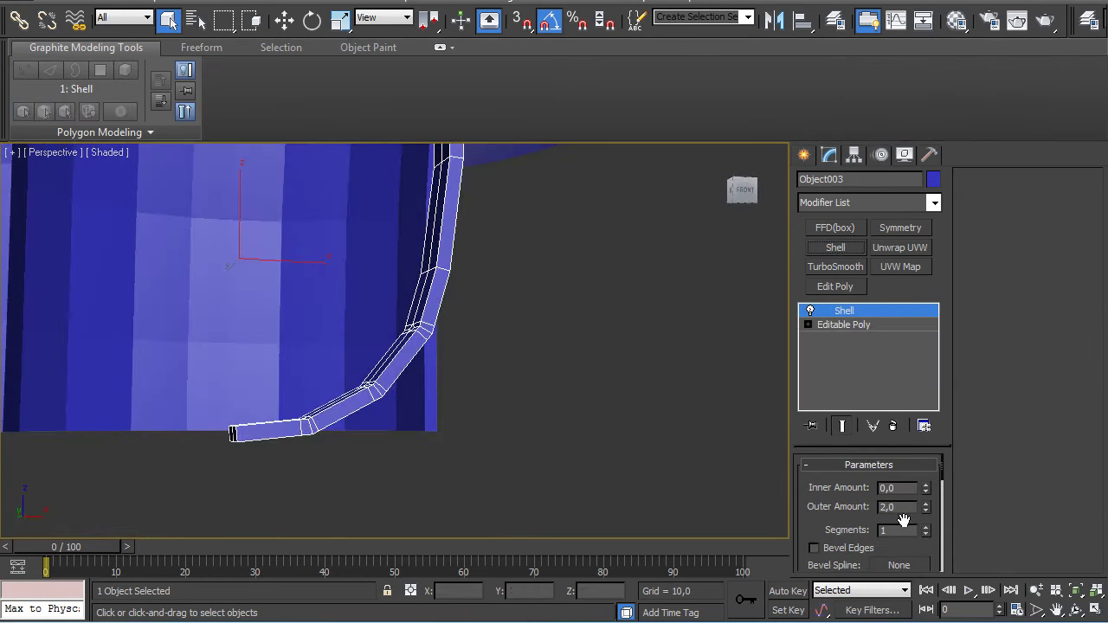
text(1)
key(Return)
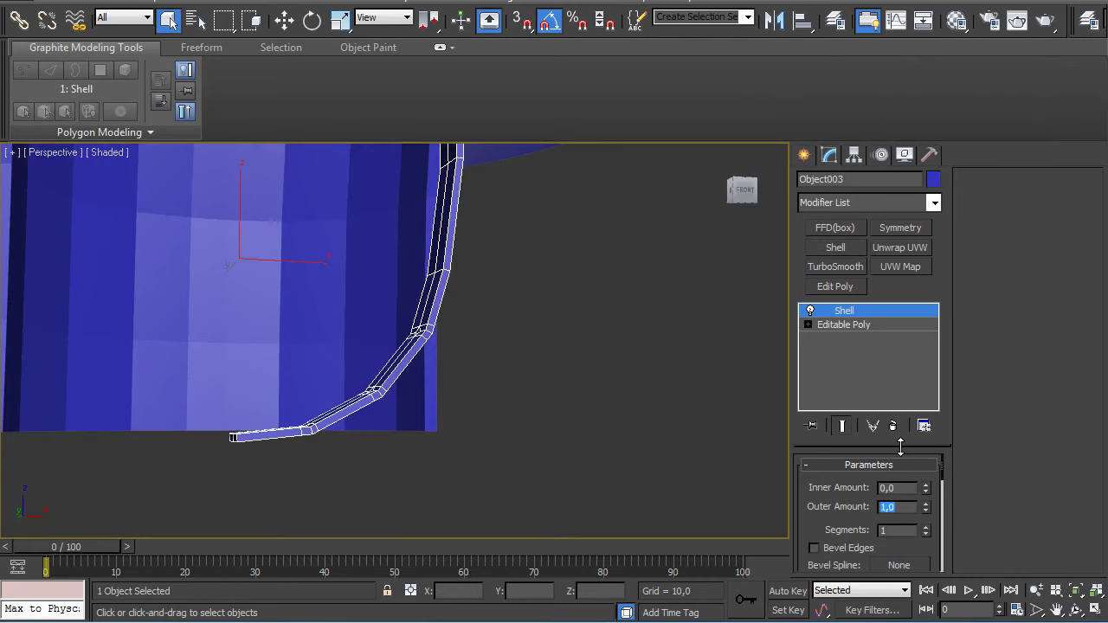
right_click(885, 309)
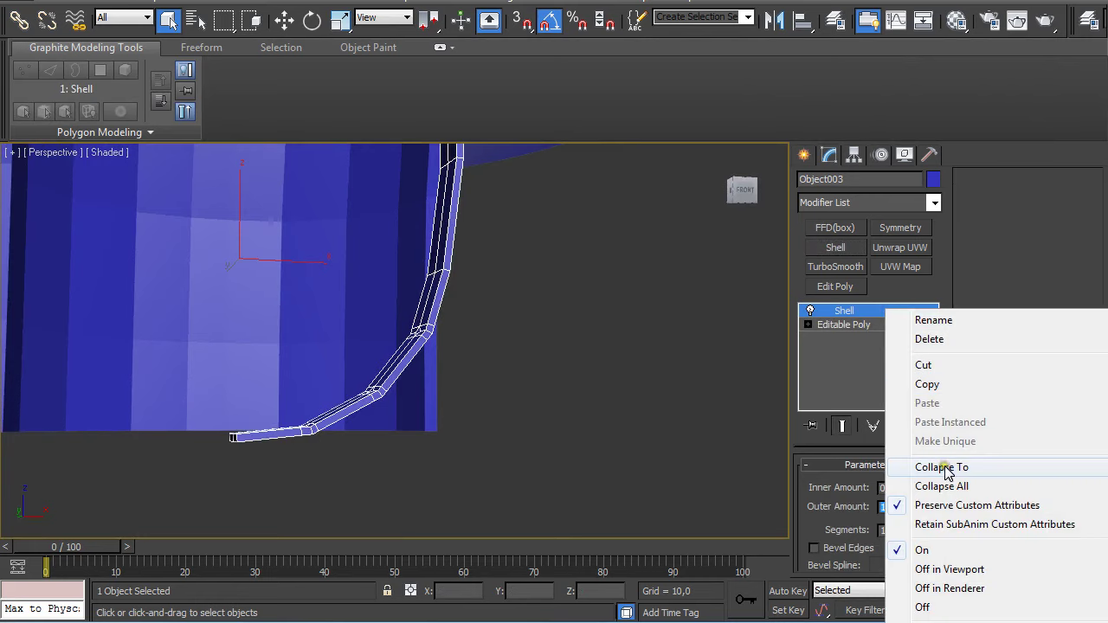
- Smooth the chin strap with TurboSmooth at 2 iterations with isoline display, then deselect it and inspect its holes
click(834, 267)
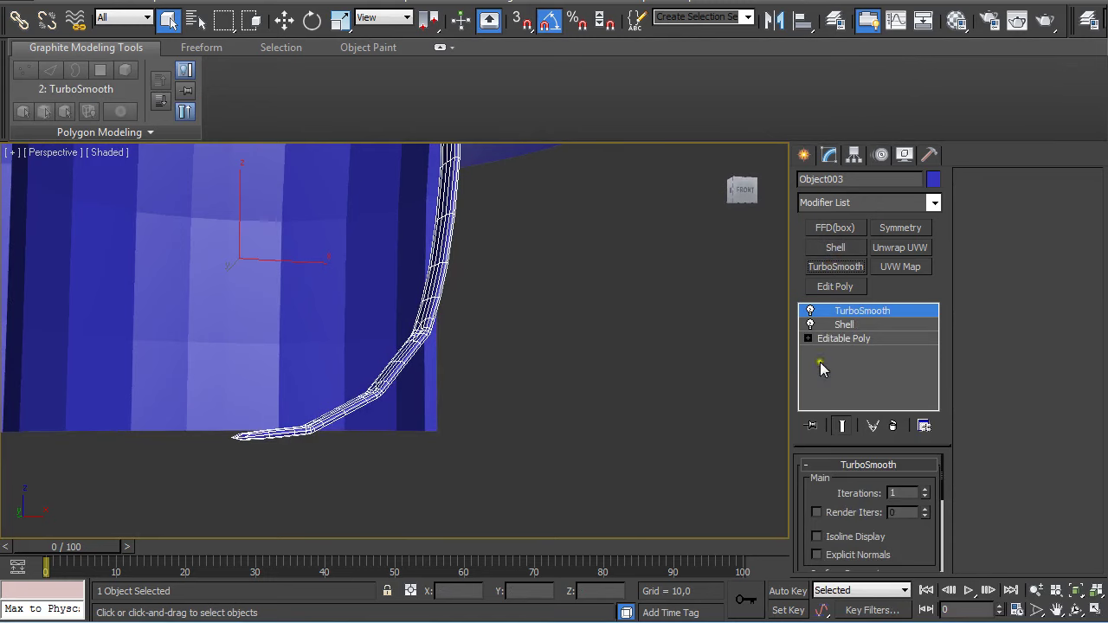
click(926, 489)
click(866, 536)
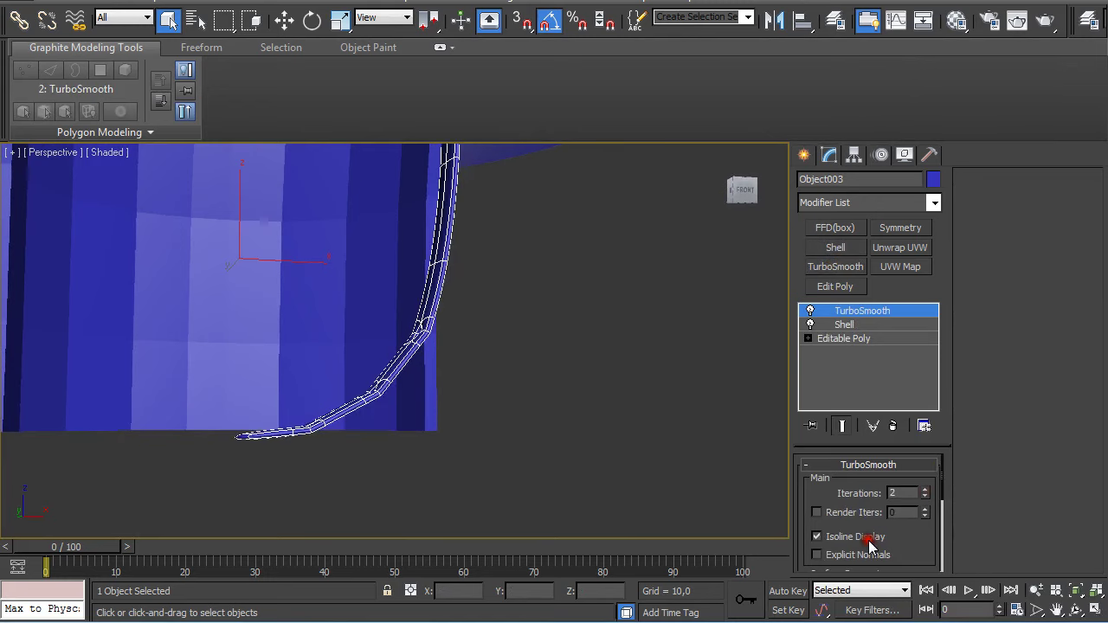
alt+middle_drag(512, 339, 289, 312)
click(221, 441)
scroll(378, 373, up, 4)
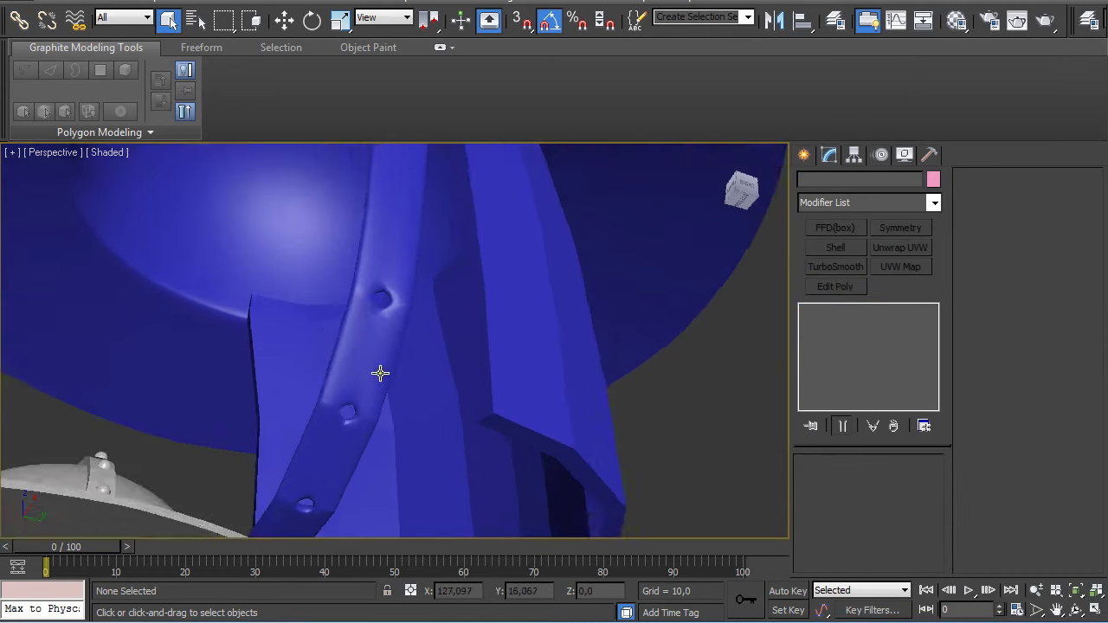
- Examine the smoothed chin strap's edge flow around its holes and its fit against the neck guard, leaving the strap deselected
alt+middle_drag(392, 361, 539, 370)
scroll(498, 321, down, 5)
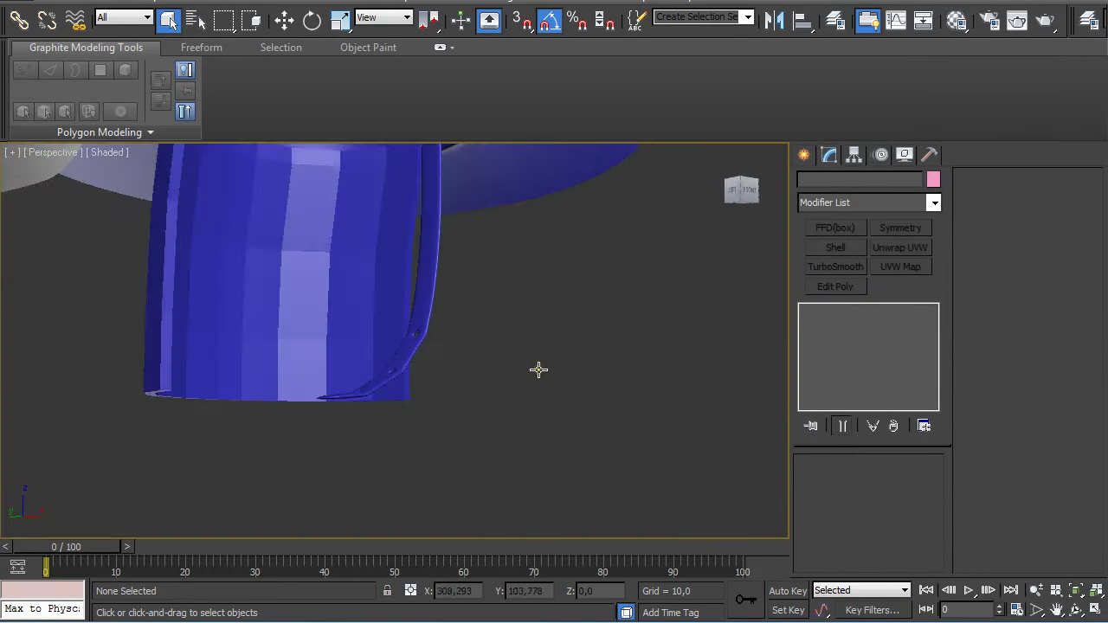
click(414, 315)
scroll(524, 327, up, 4)
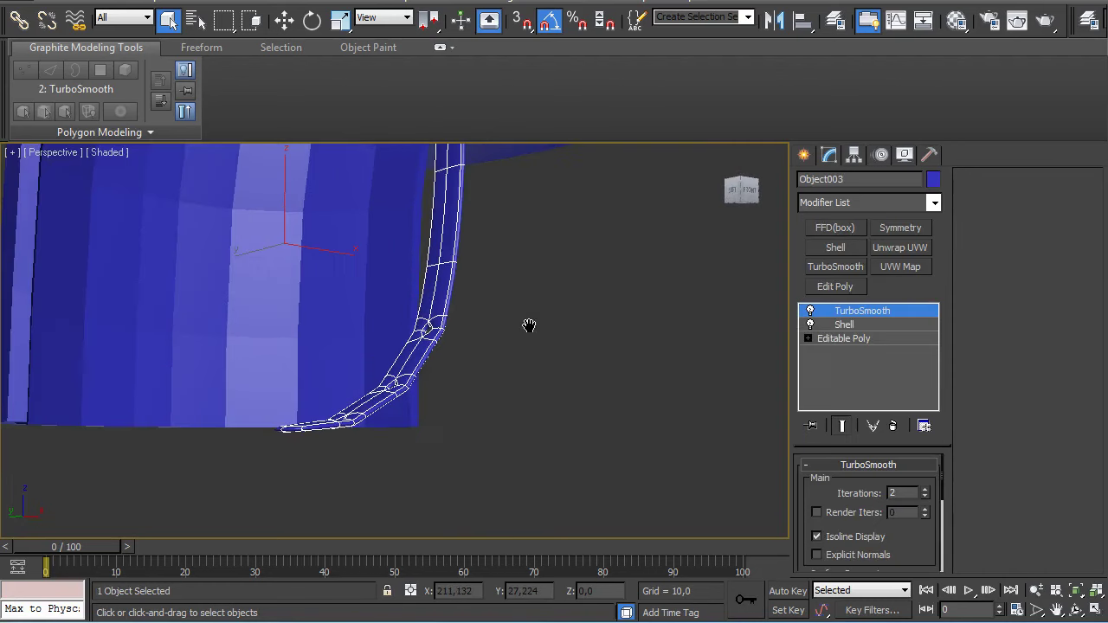
scroll(459, 325, up, 4)
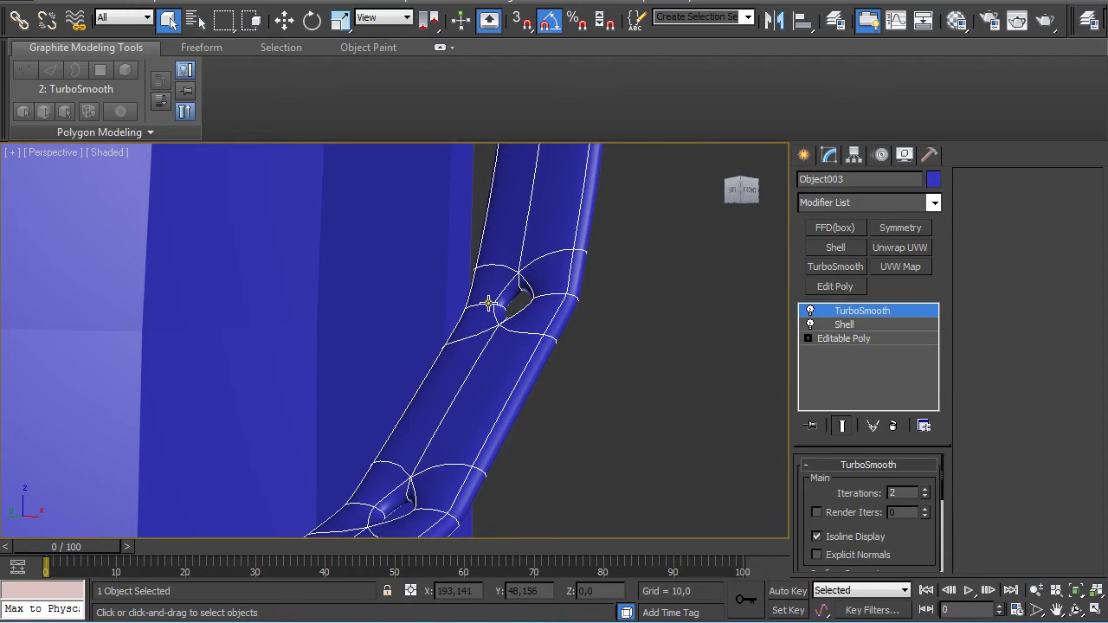
scroll(483, 304, down, 5)
alt+middle_drag(492, 306, 430, 297)
scroll(440, 283, down, 3)
click(525, 330)
alt+middle_drag(525, 330, 495, 296)
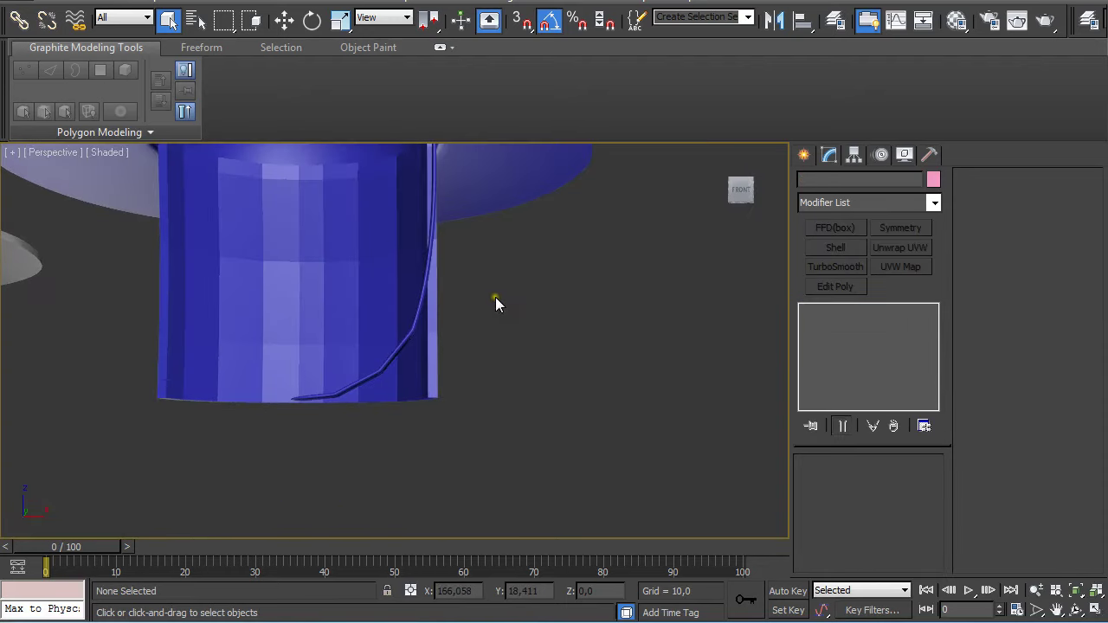
mouse_move(534, 248)
alt+middle_down()
mouse_move(545, 247)
mouse_move(540, 232)
alt+middle_up()
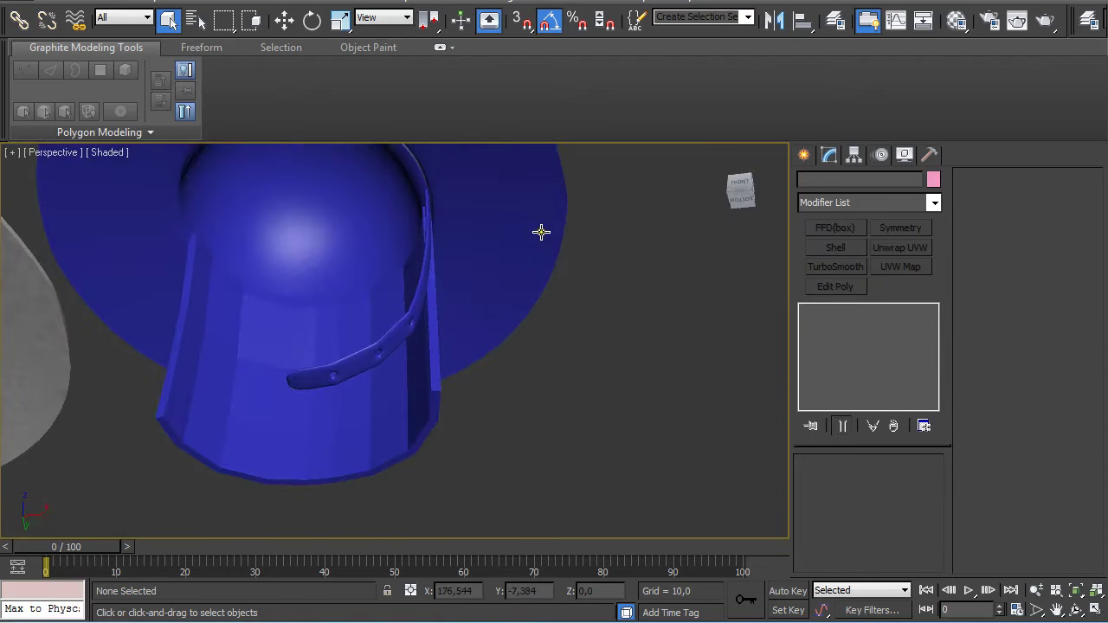
- Compare the whole modelled helmet with the grey reference helmet from the front and below
scroll(523, 255, down, 8)
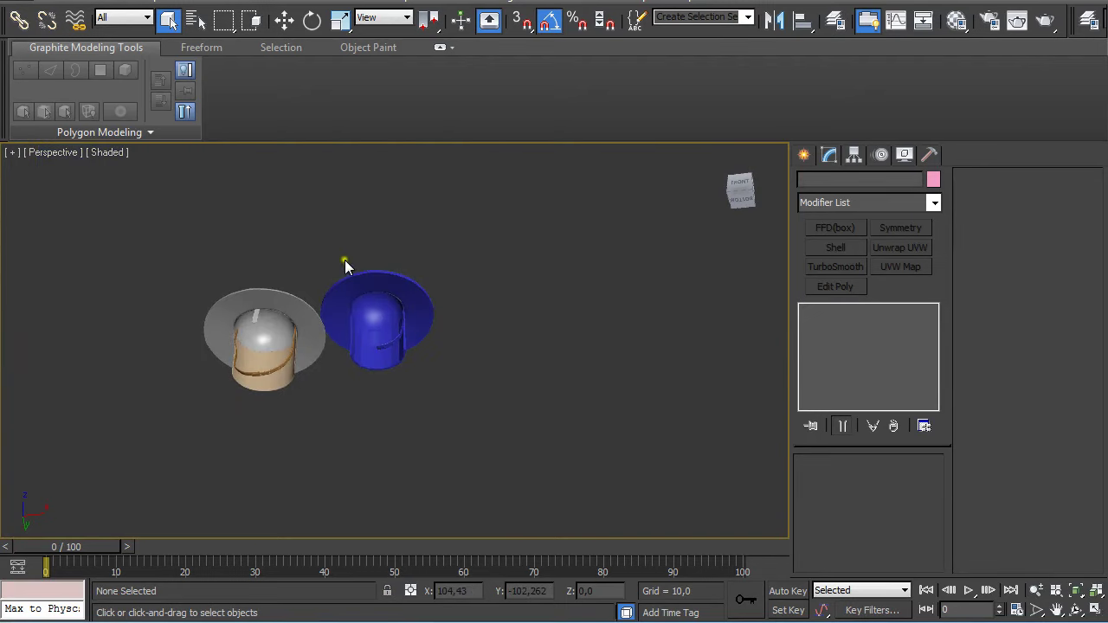
alt+middle_drag(346, 262, 463, 301)
scroll(524, 375, up, 5)
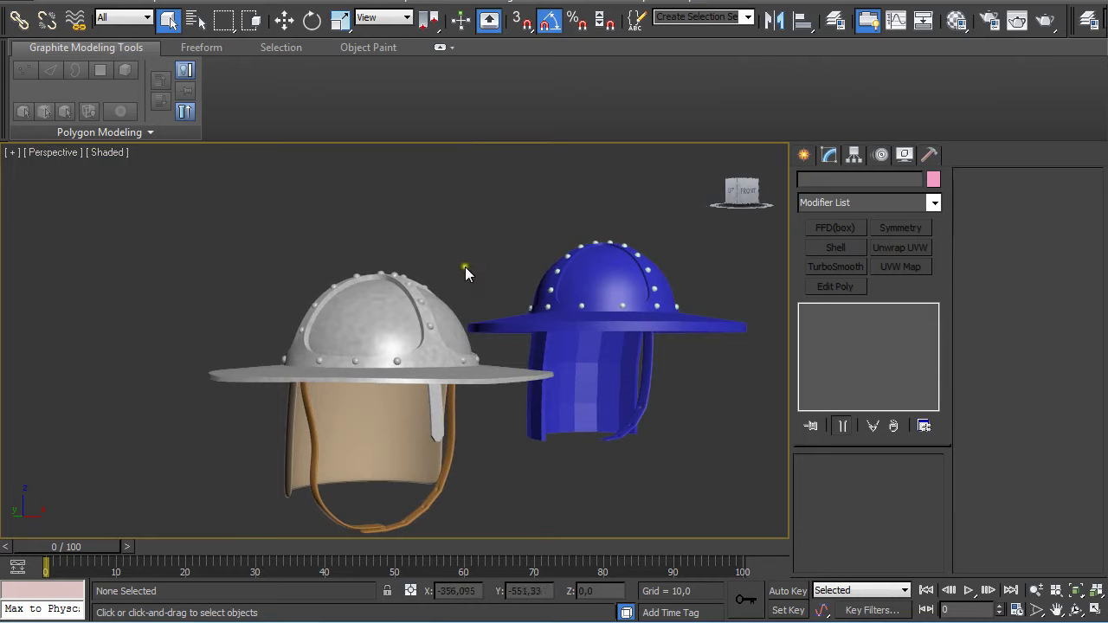
scroll(338, 269, down, 5)
alt+middle_drag(353, 274, 352, 278)
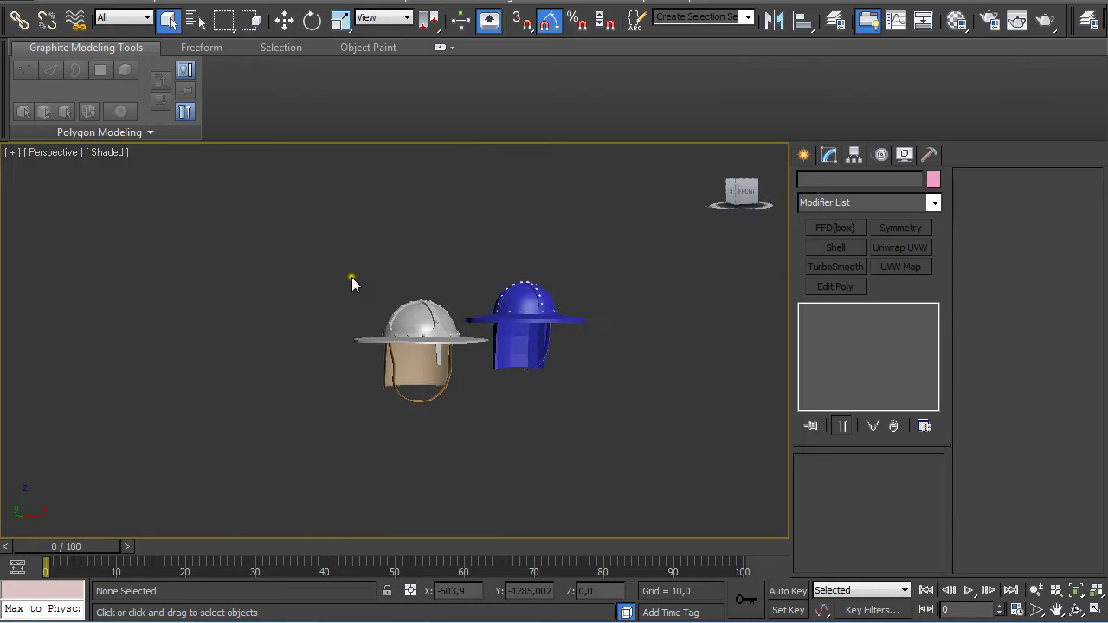